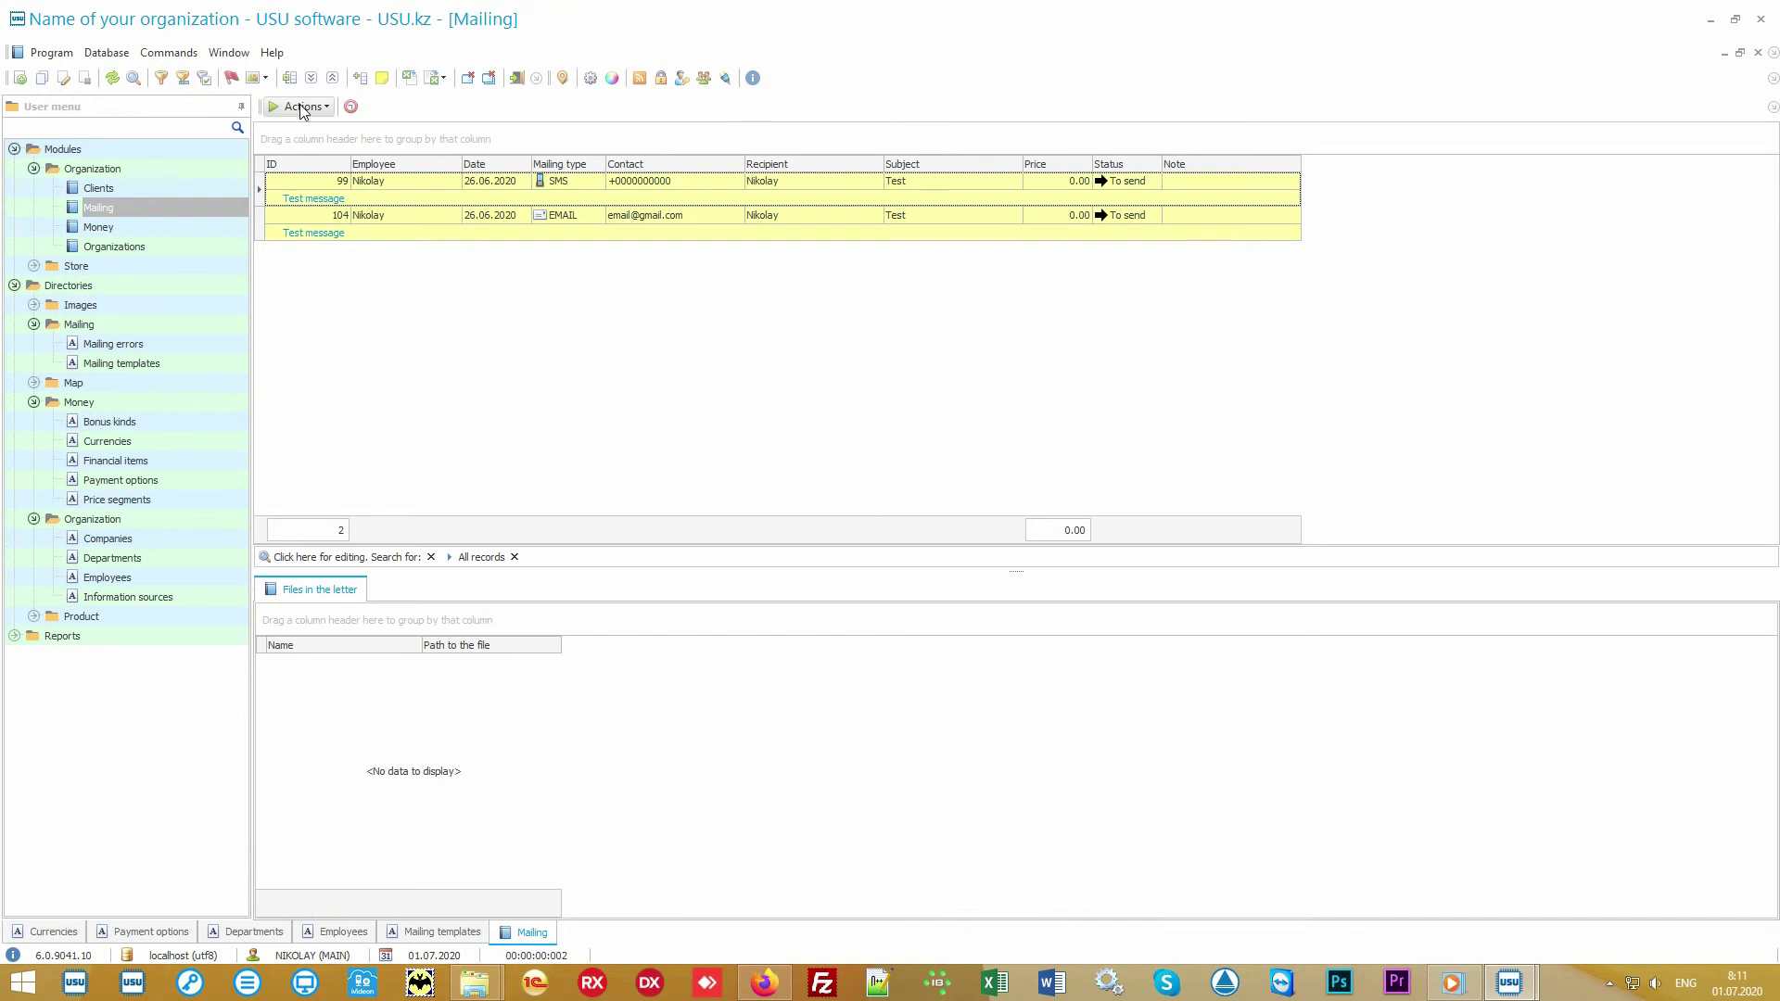
Open the Run mailing dialog, enable e-mail, voice call and Viber sending, and exit without running the mailing
click(302, 109)
click(341, 131)
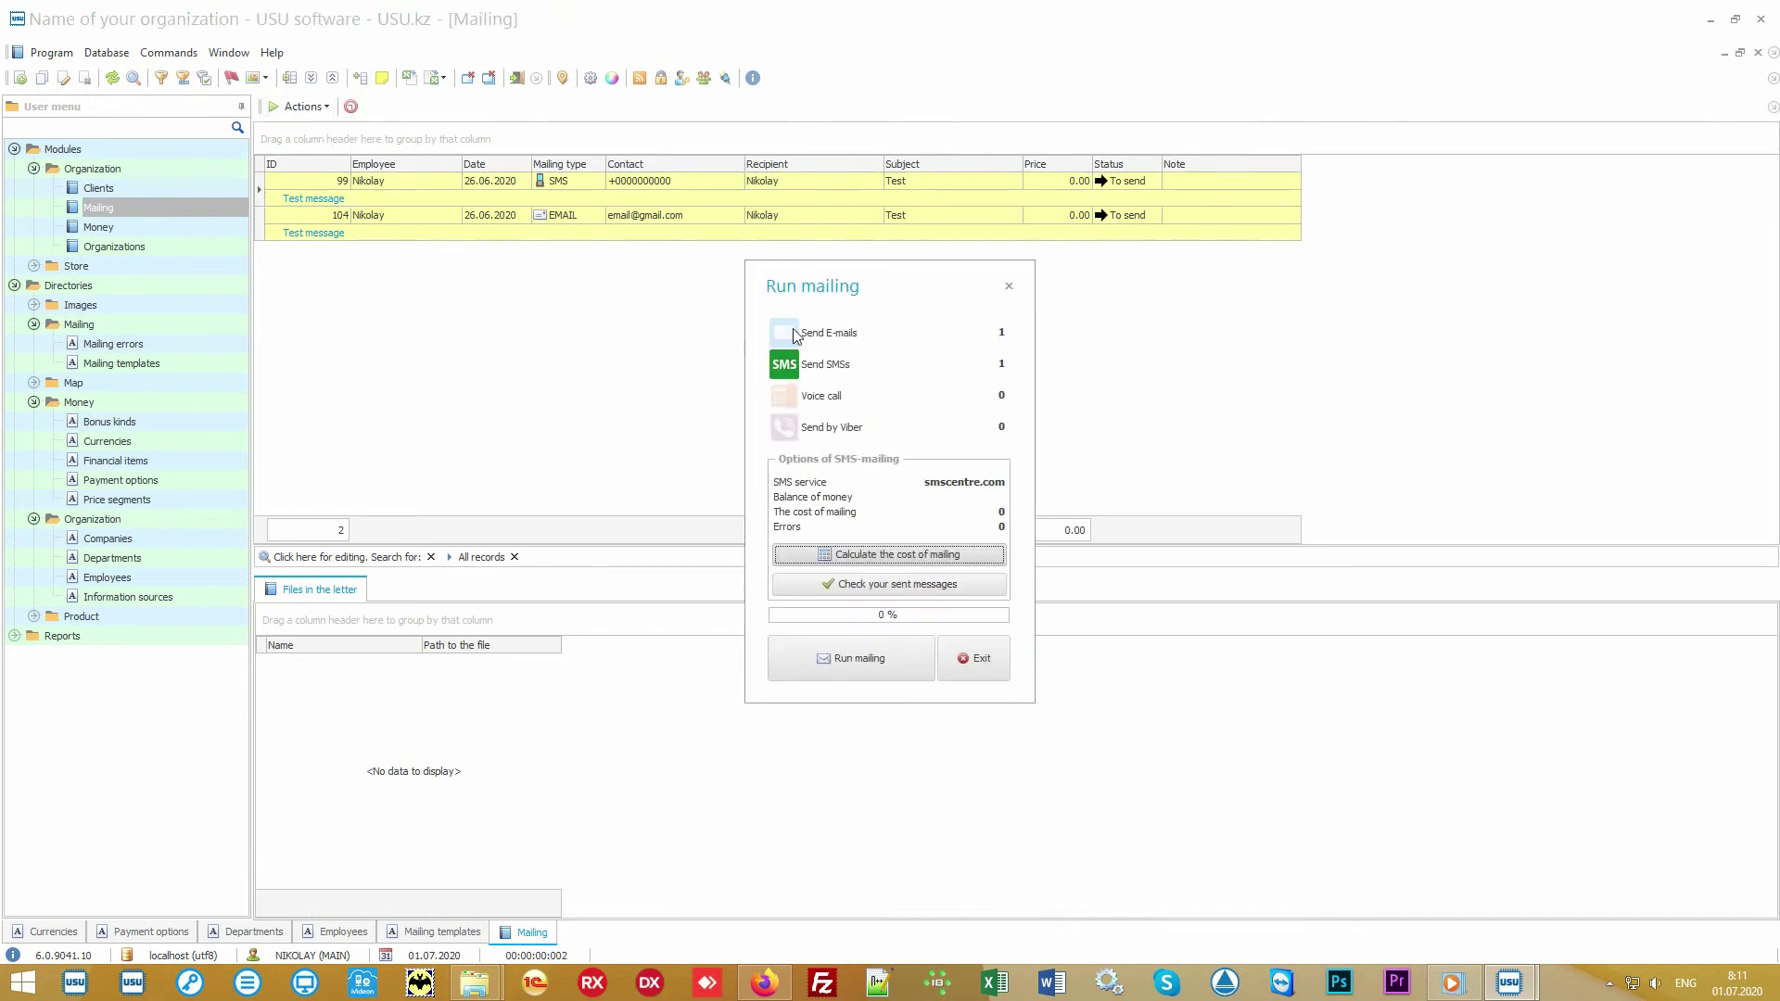
click(799, 334)
click(786, 400)
click(784, 428)
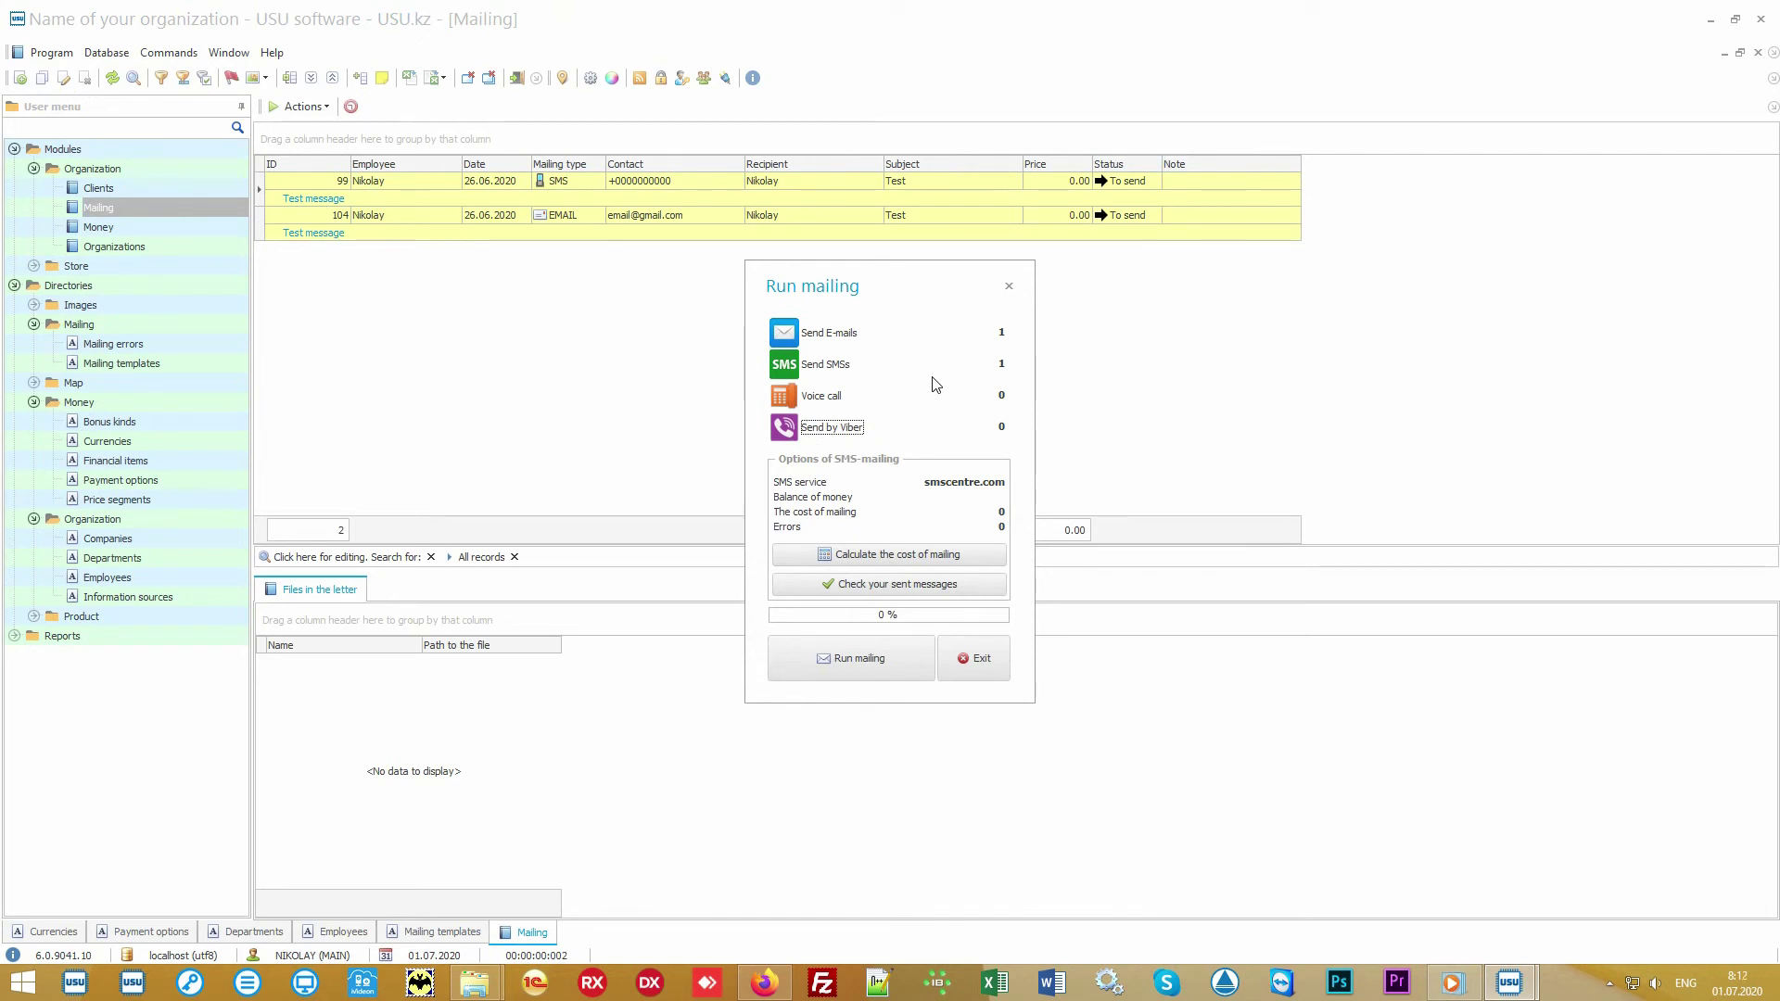
click(826, 397)
click(825, 396)
click(829, 399)
click(829, 399)
click(984, 651)
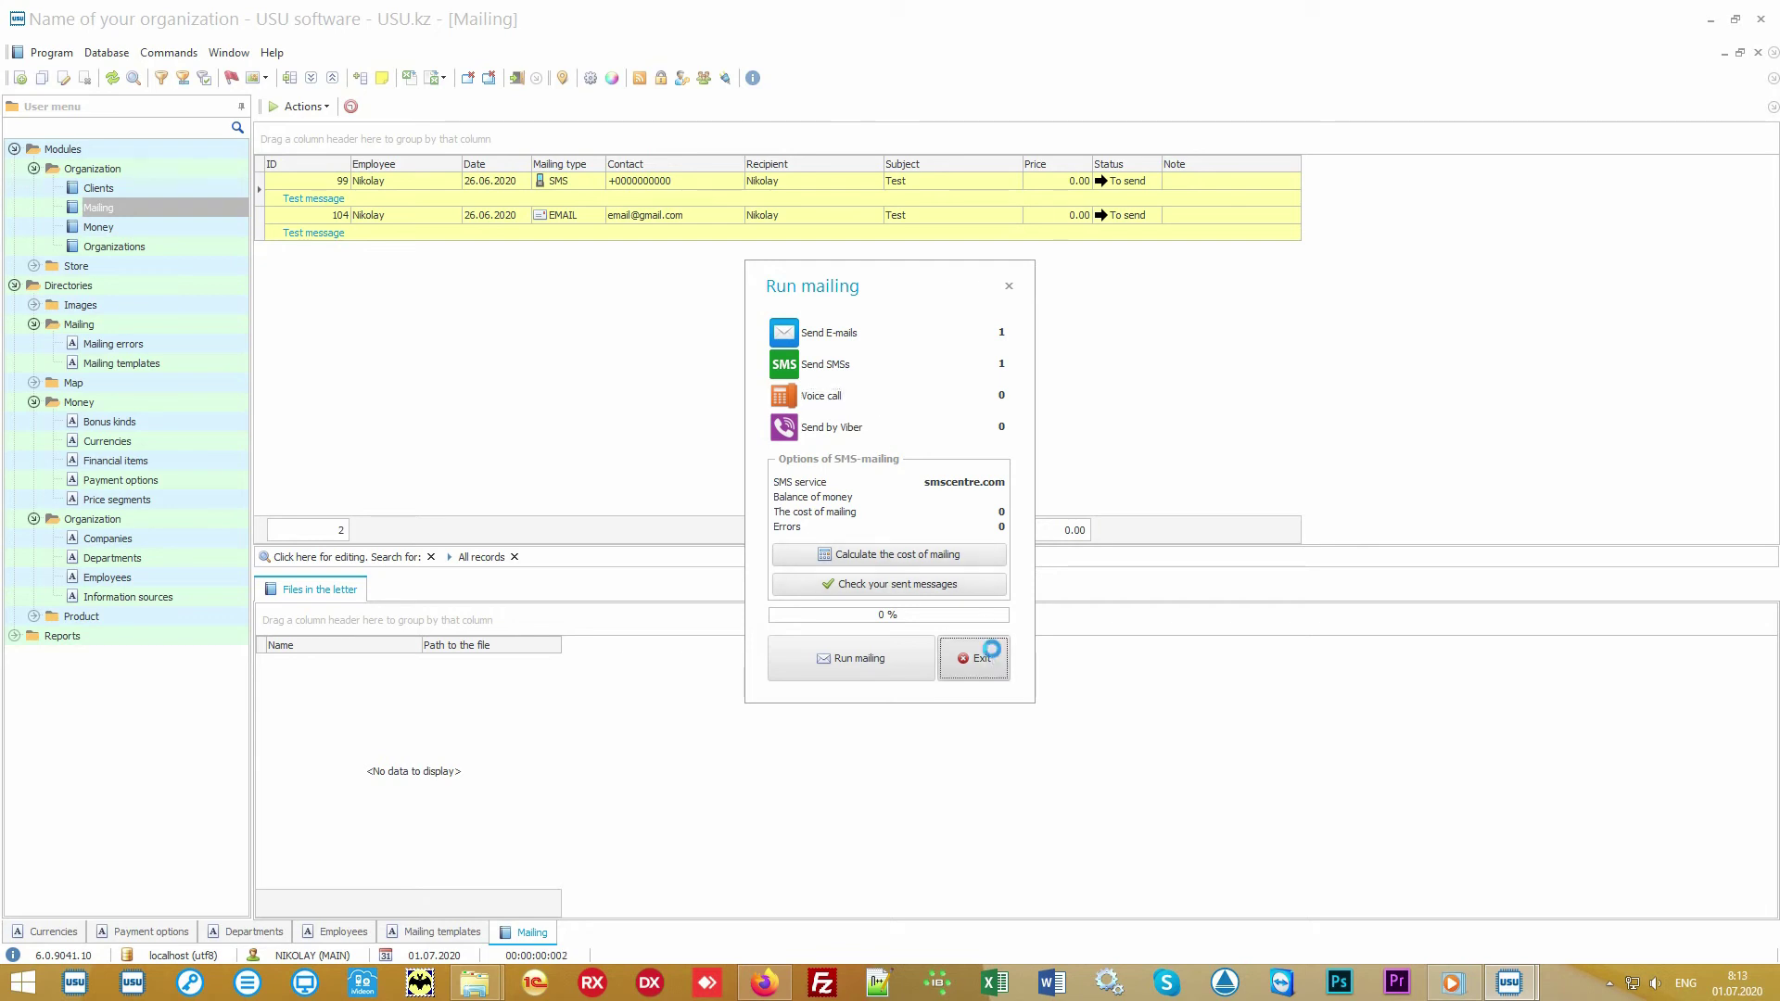
Examine the SMS and e-mail records in the mailing list
click(726, 178)
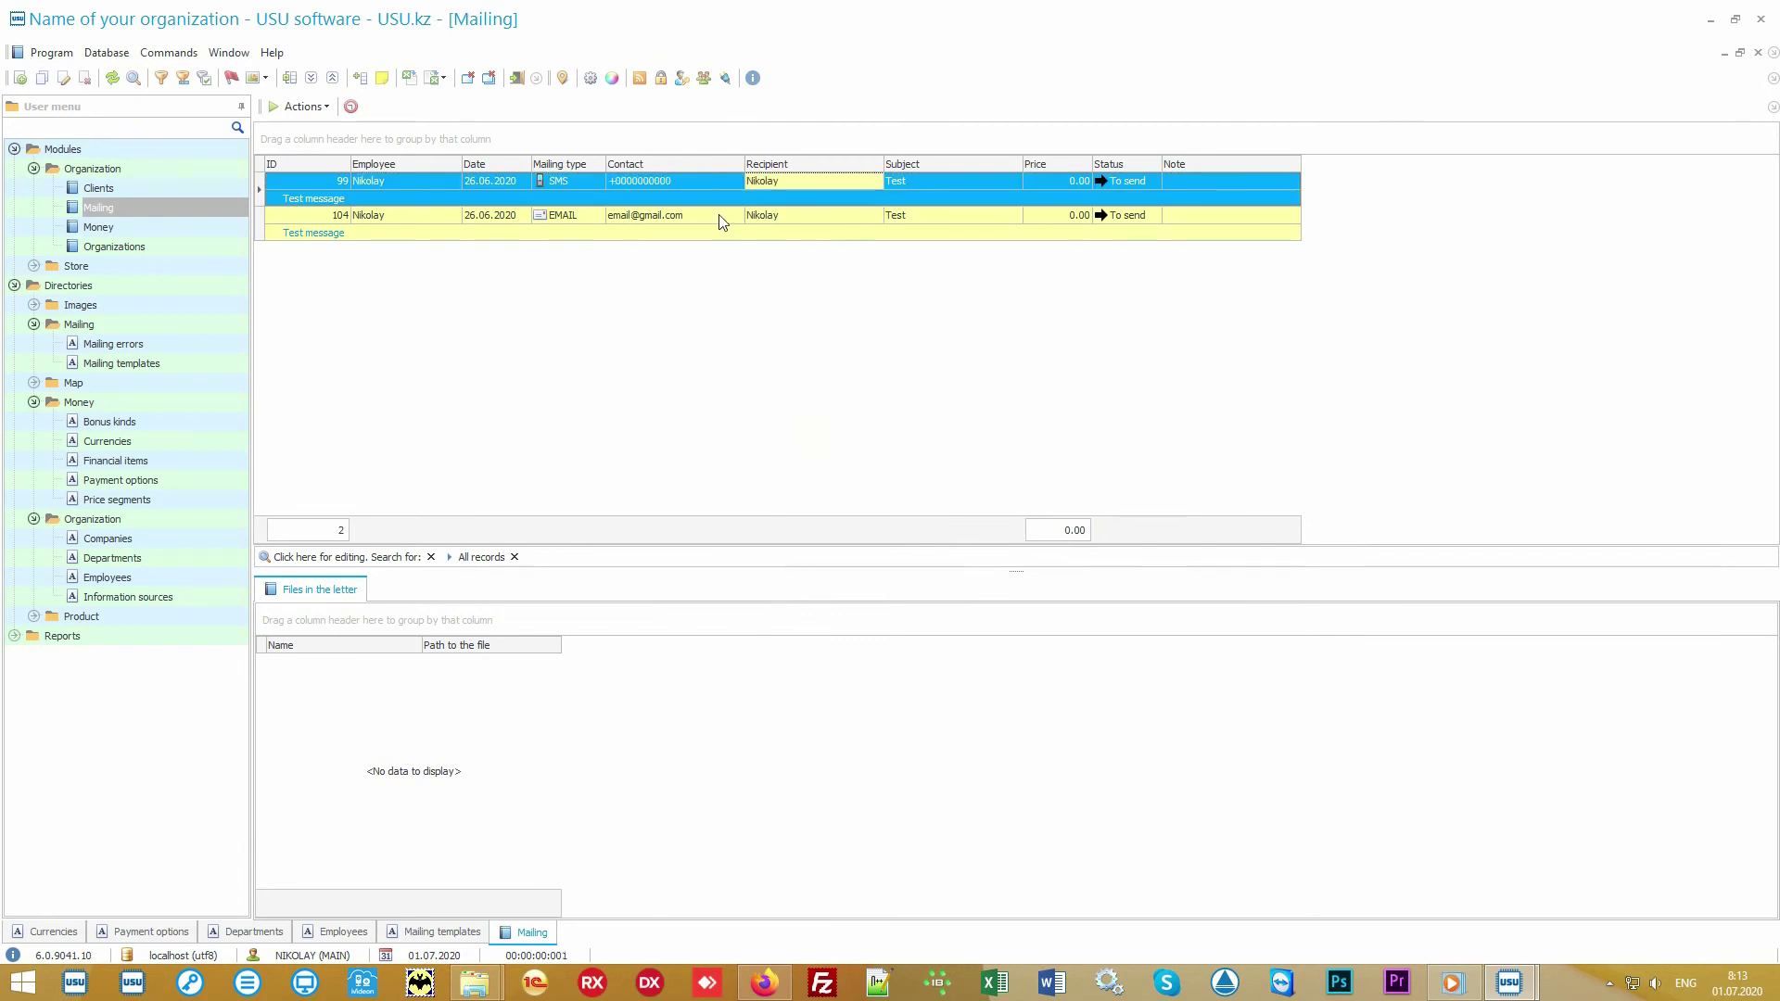
click(733, 221)
click(836, 216)
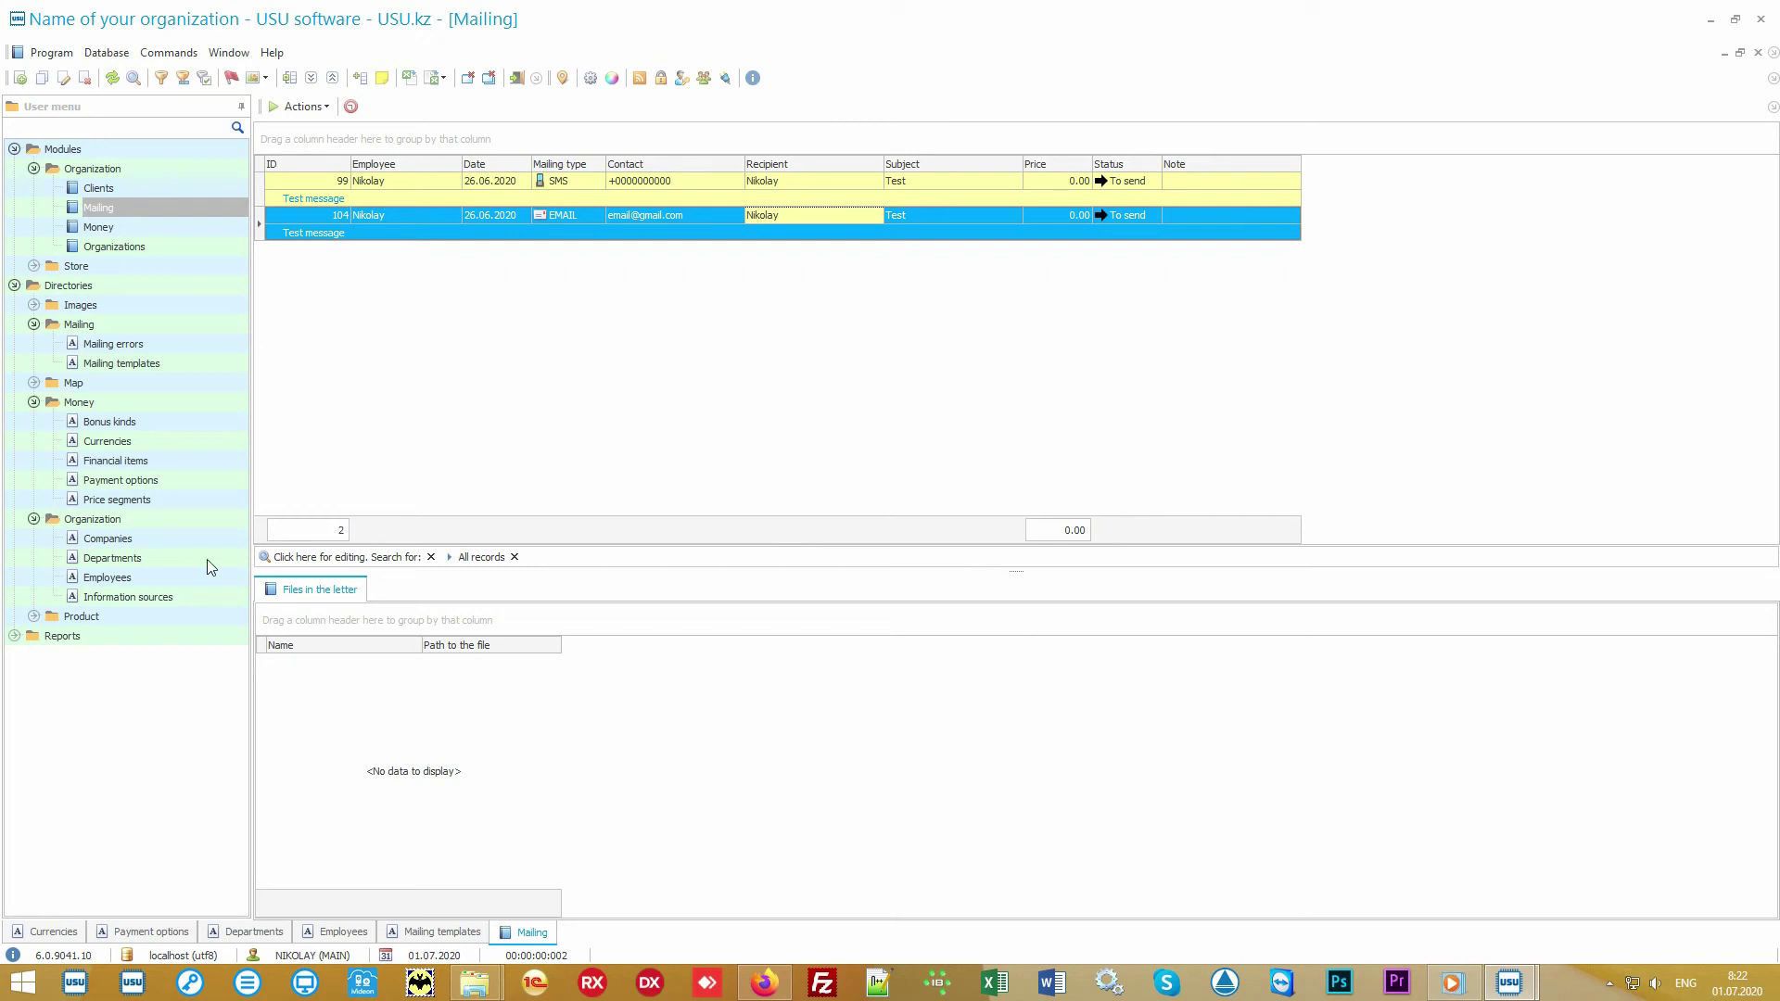
Open the Product names directory and select the record "Some product"
double_click(143, 614)
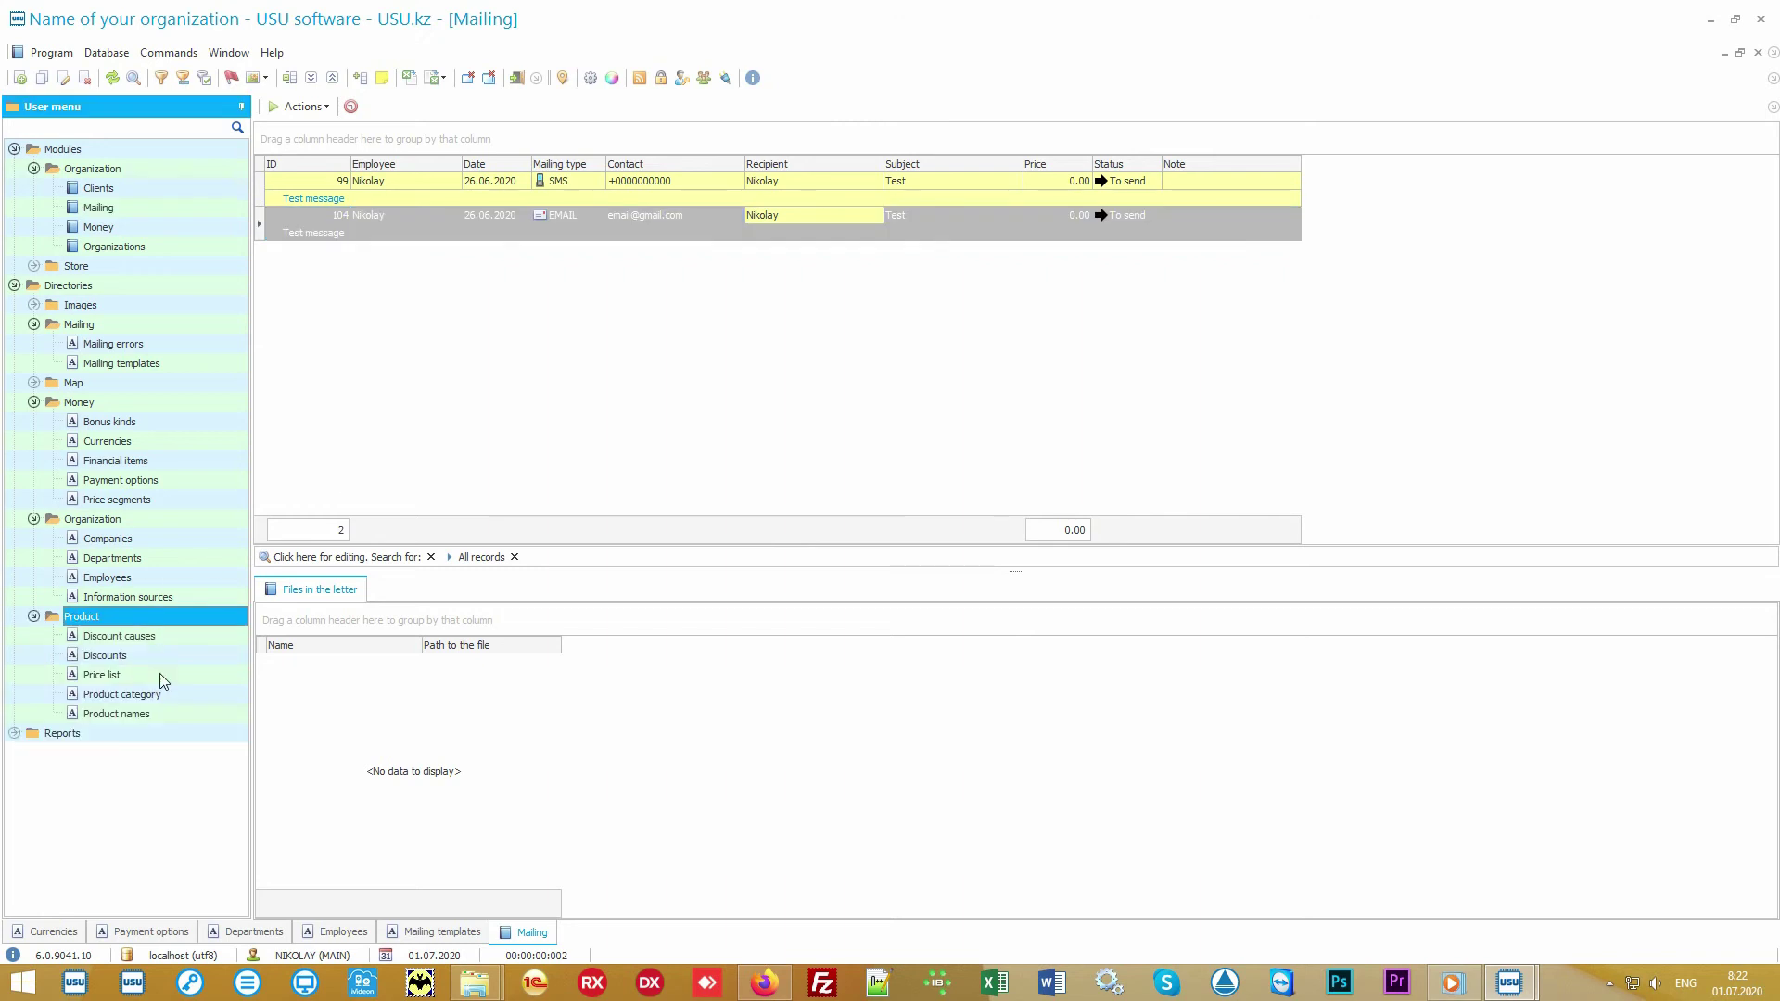
double_click(178, 713)
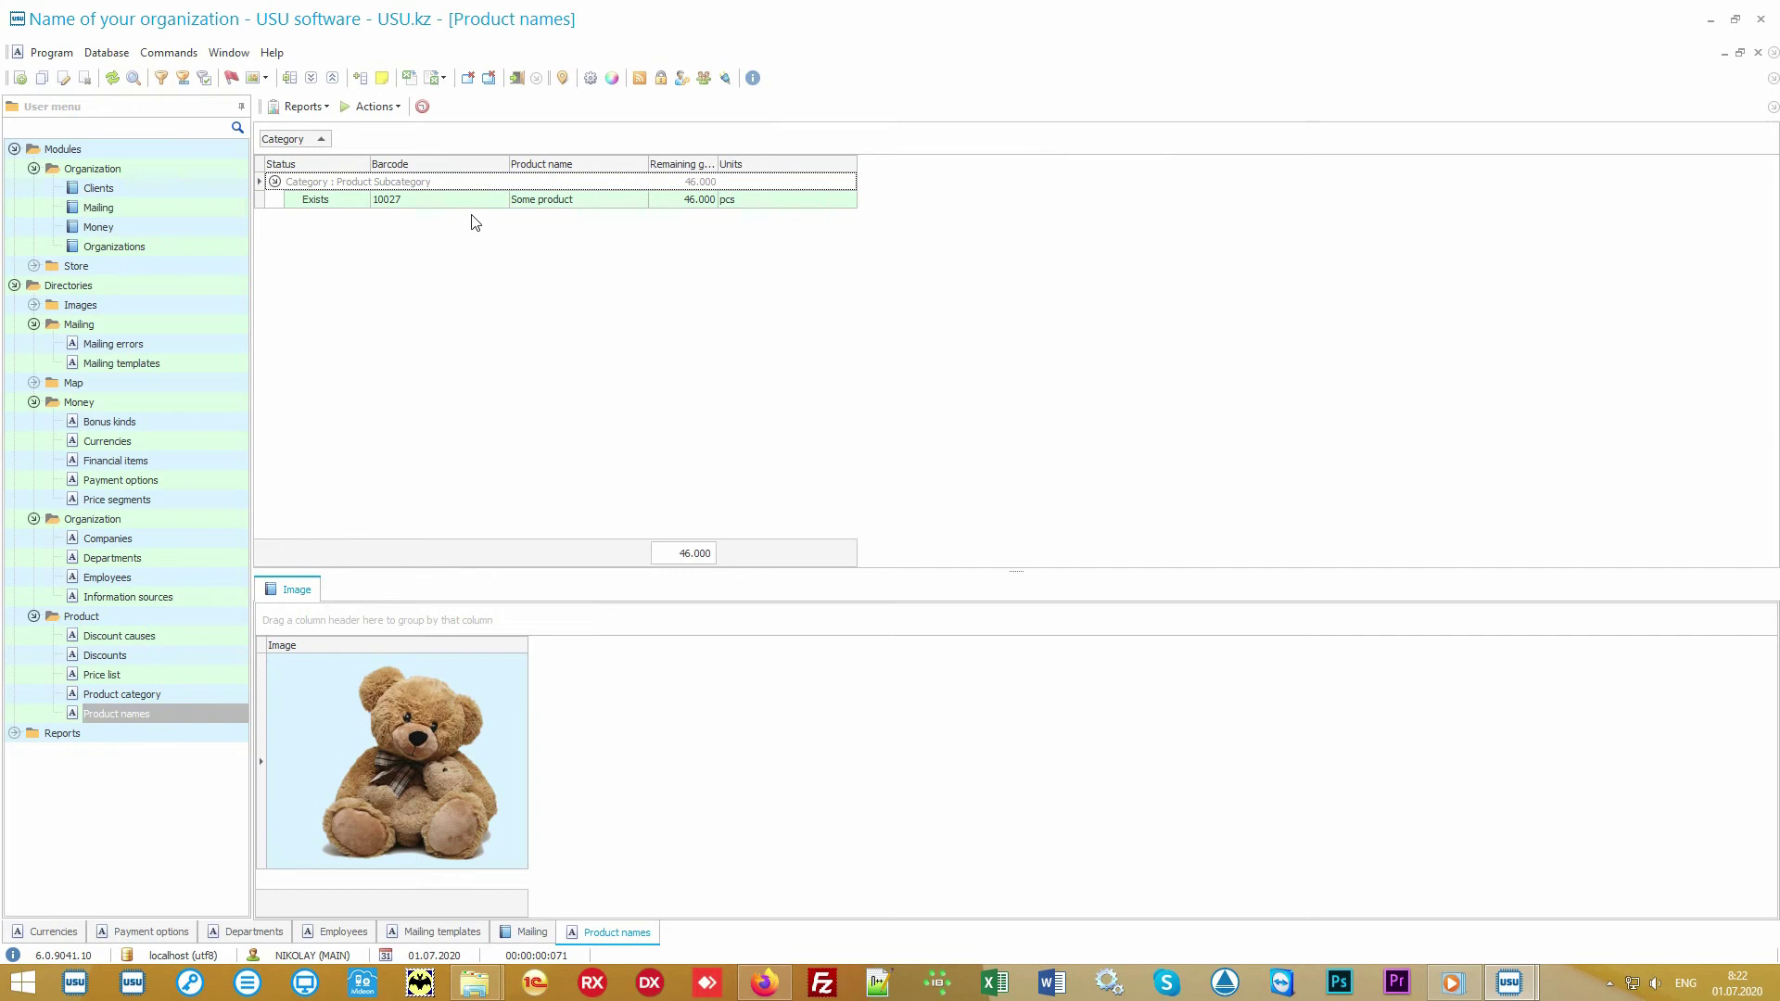
click(480, 204)
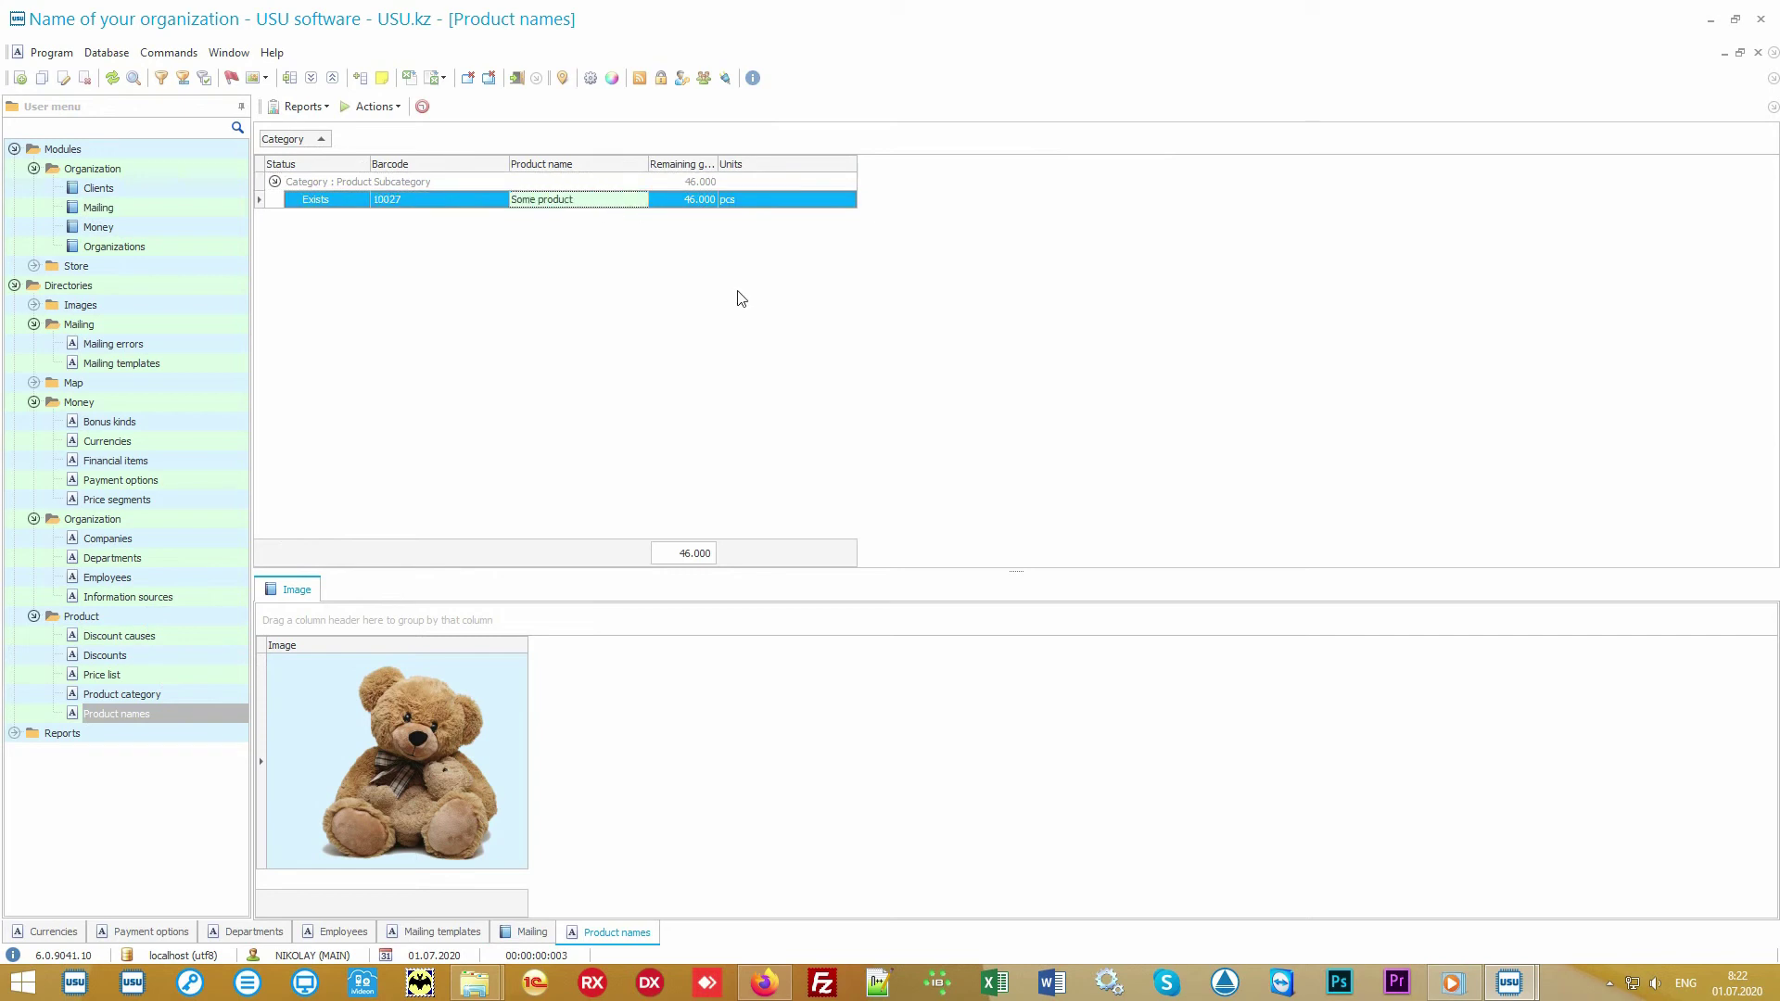
View the source formats offered by the import wizard for Product names, and quit the wizard without importing
right_click(691, 264)
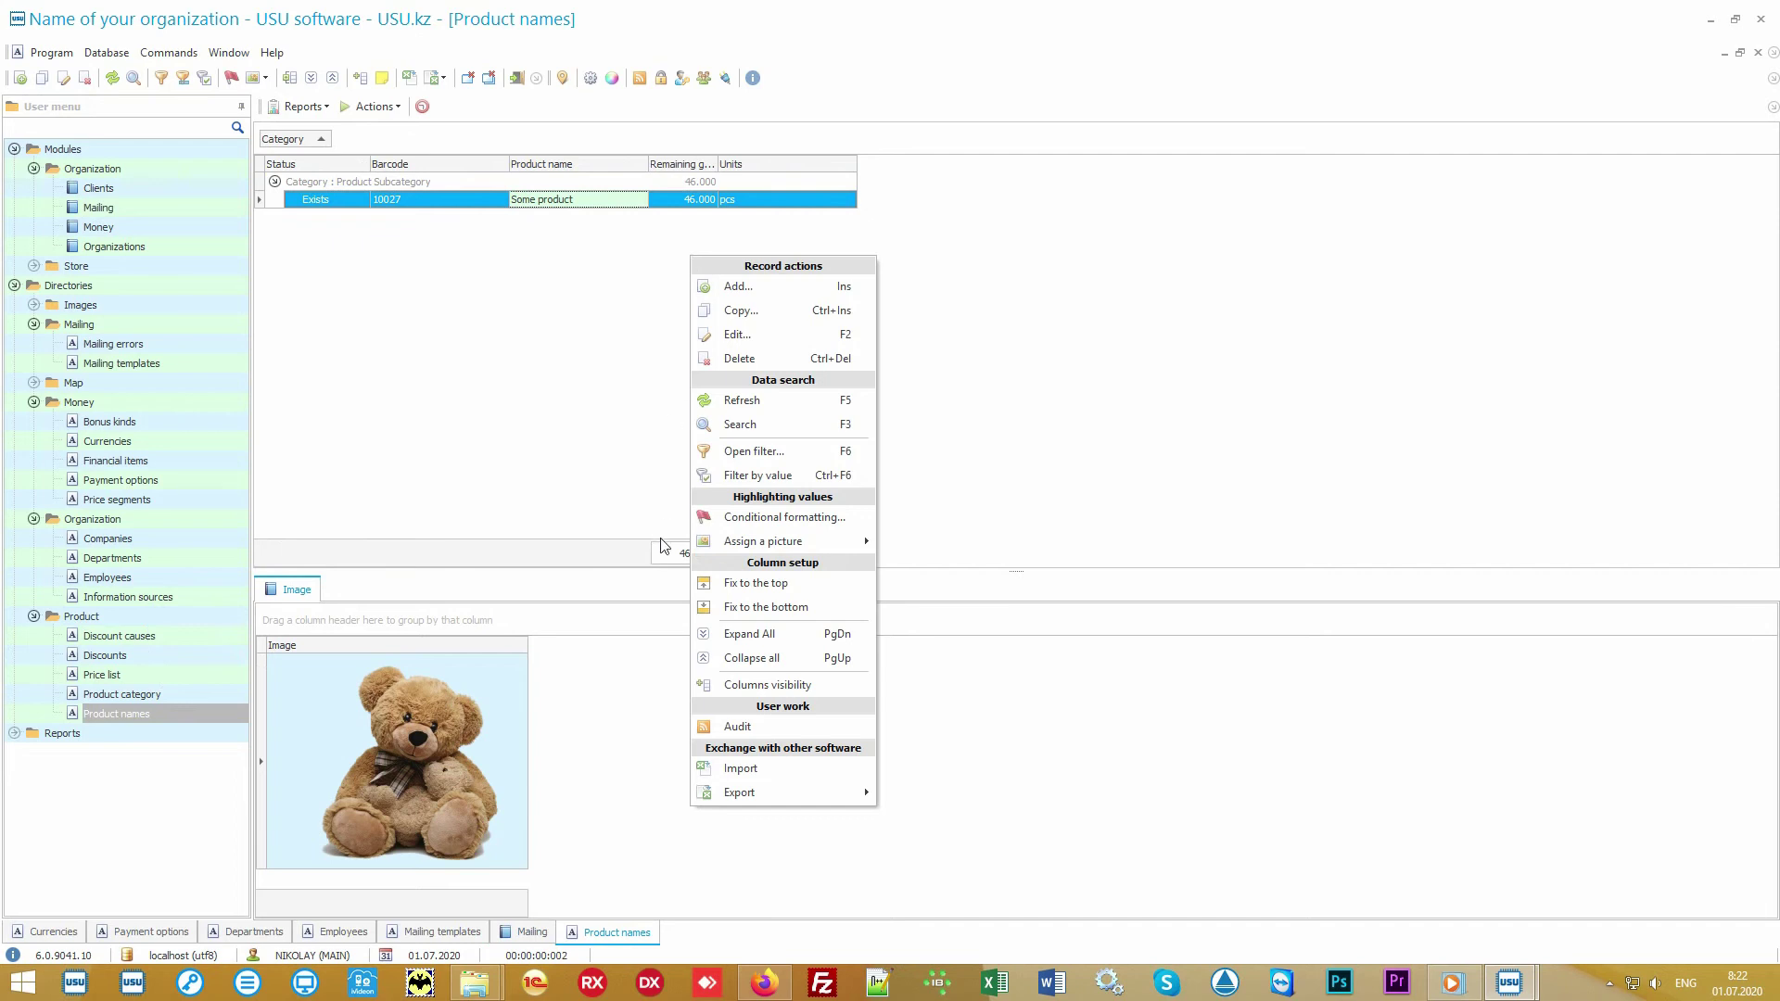
click(800, 773)
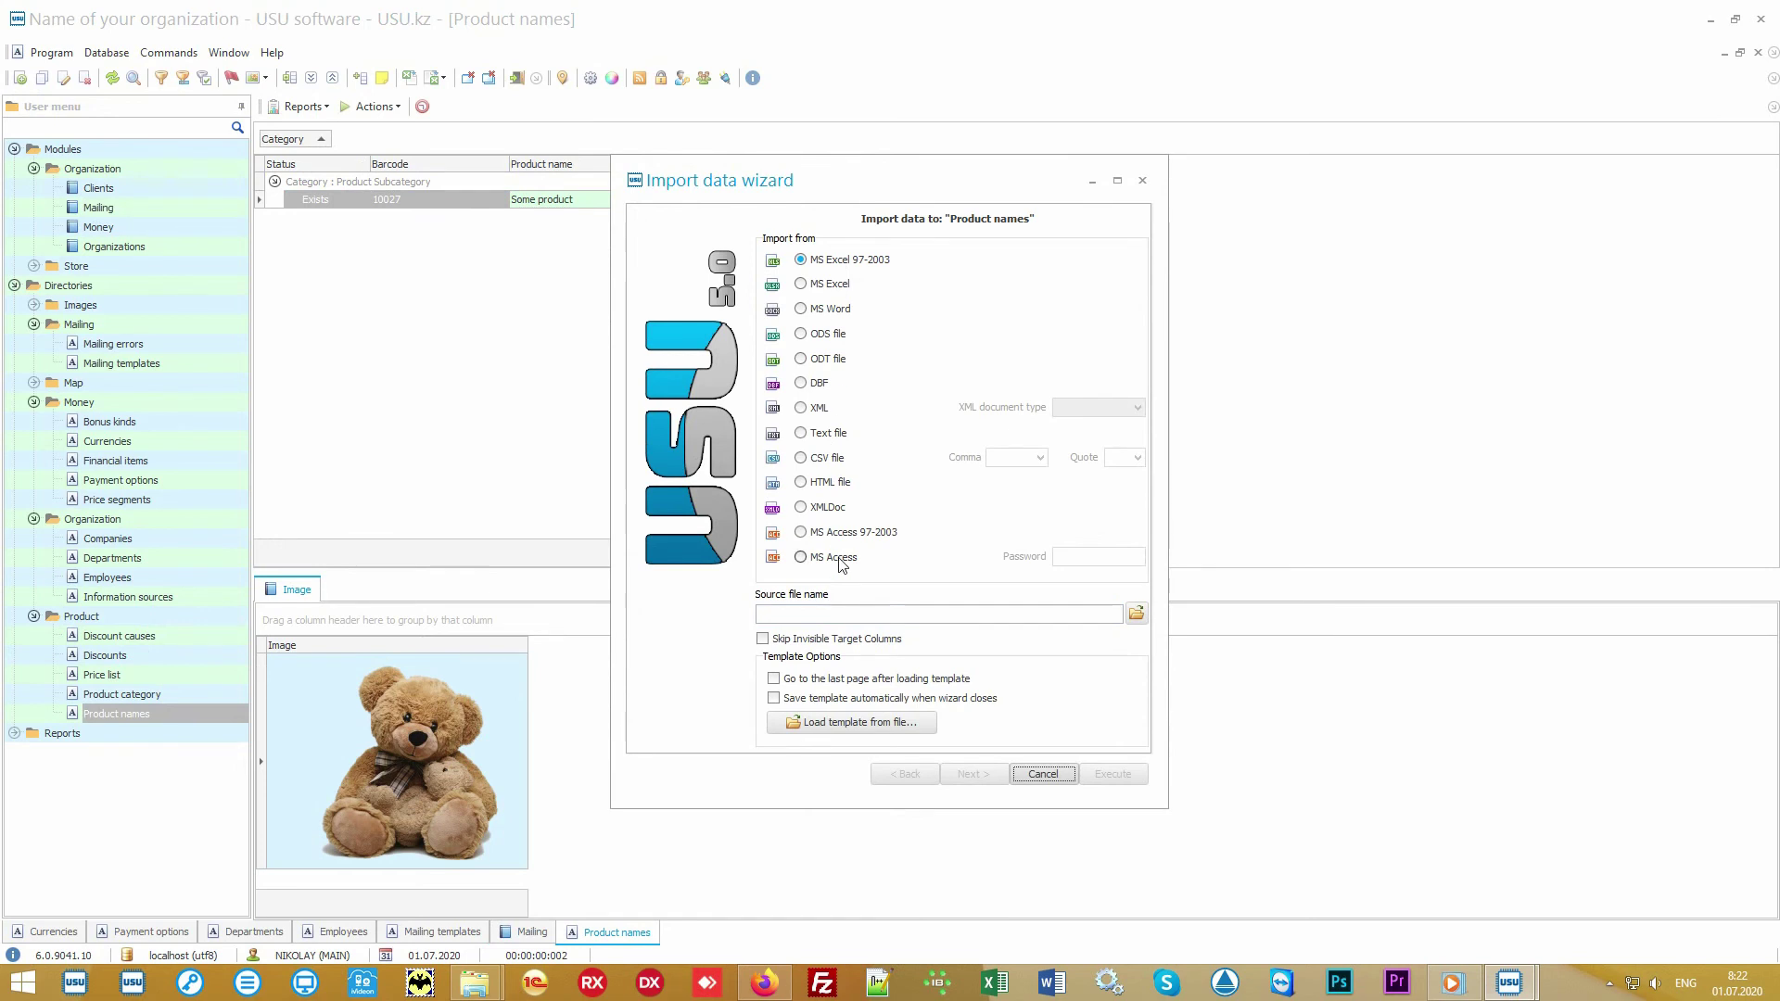
click(1048, 778)
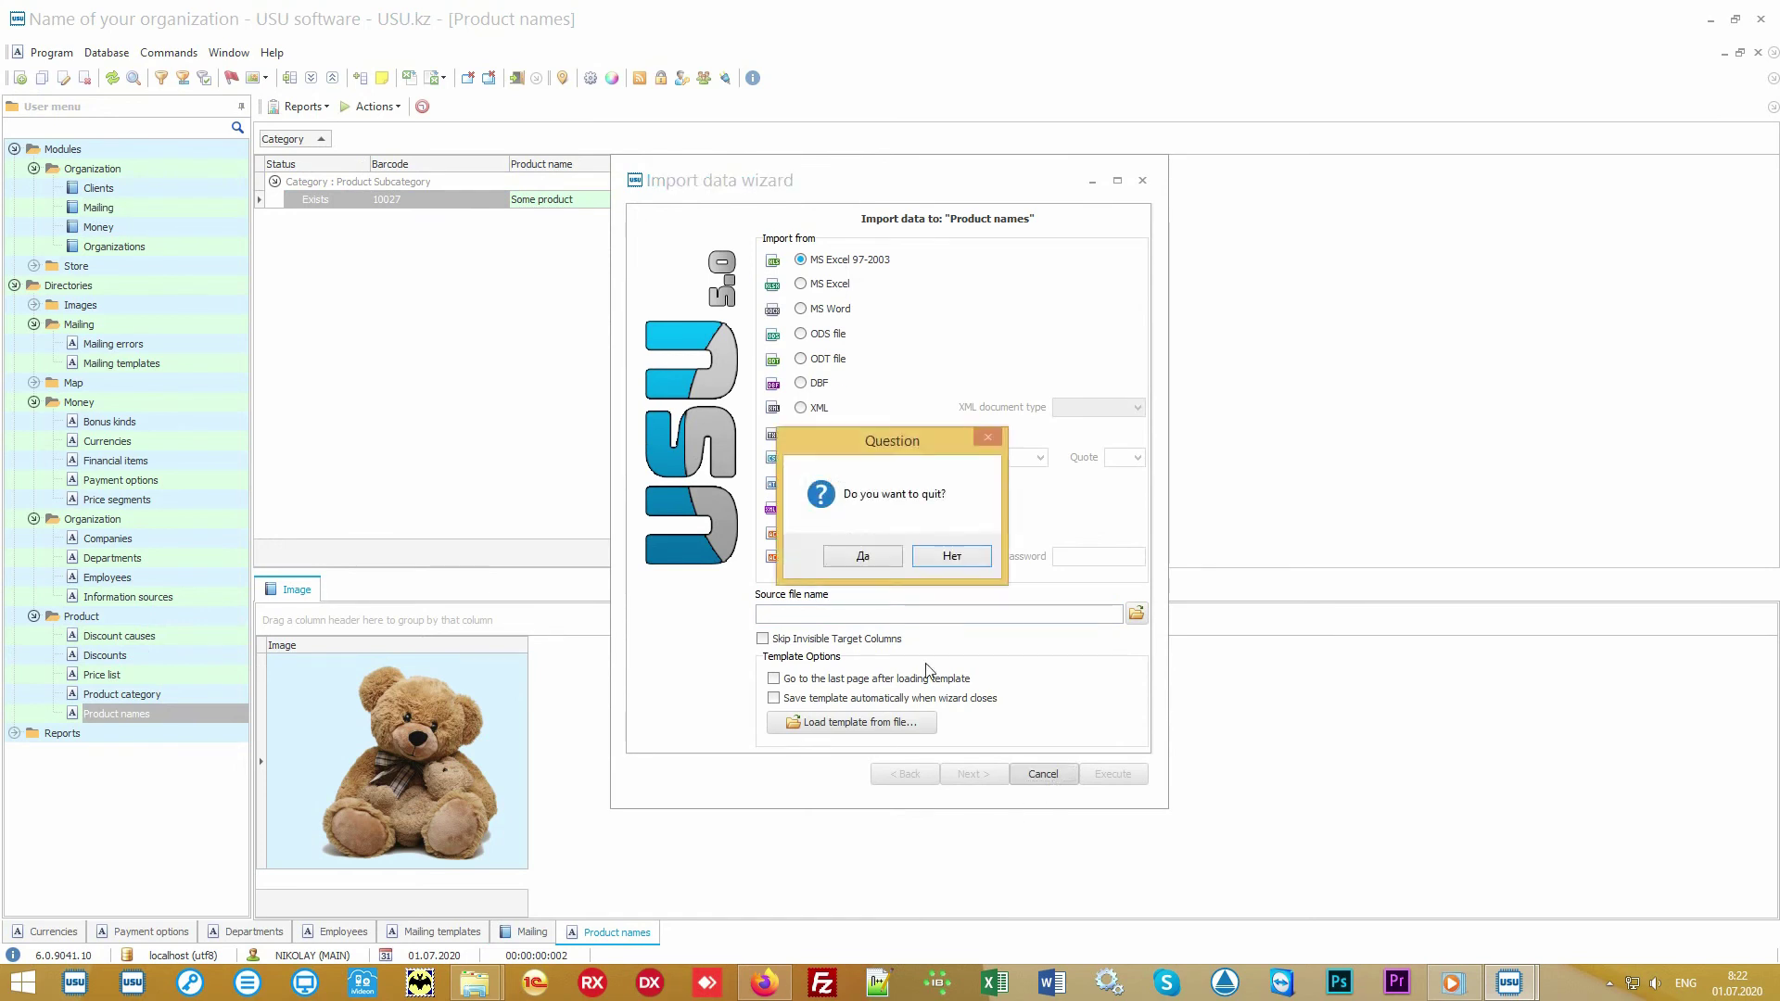
click(881, 562)
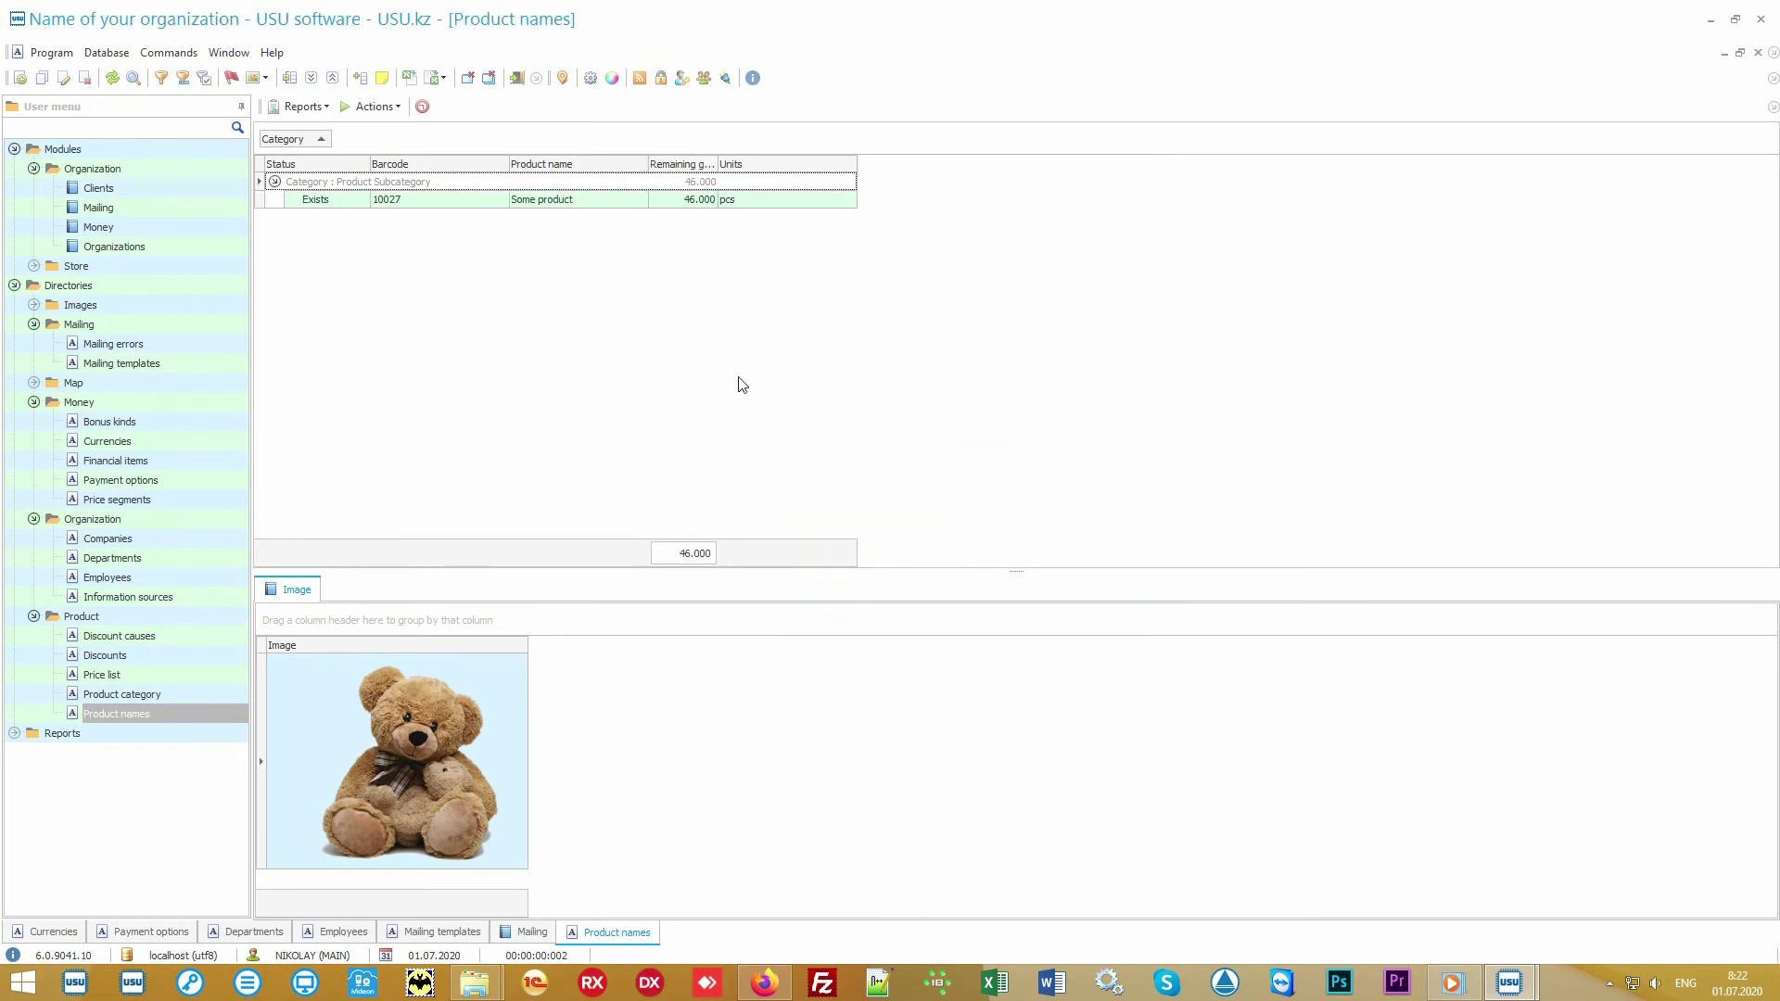
Switch to Excel with Product names.xlsx and examine its columns from Product Category to Selling price
click(1709, 19)
double_click(883, 515)
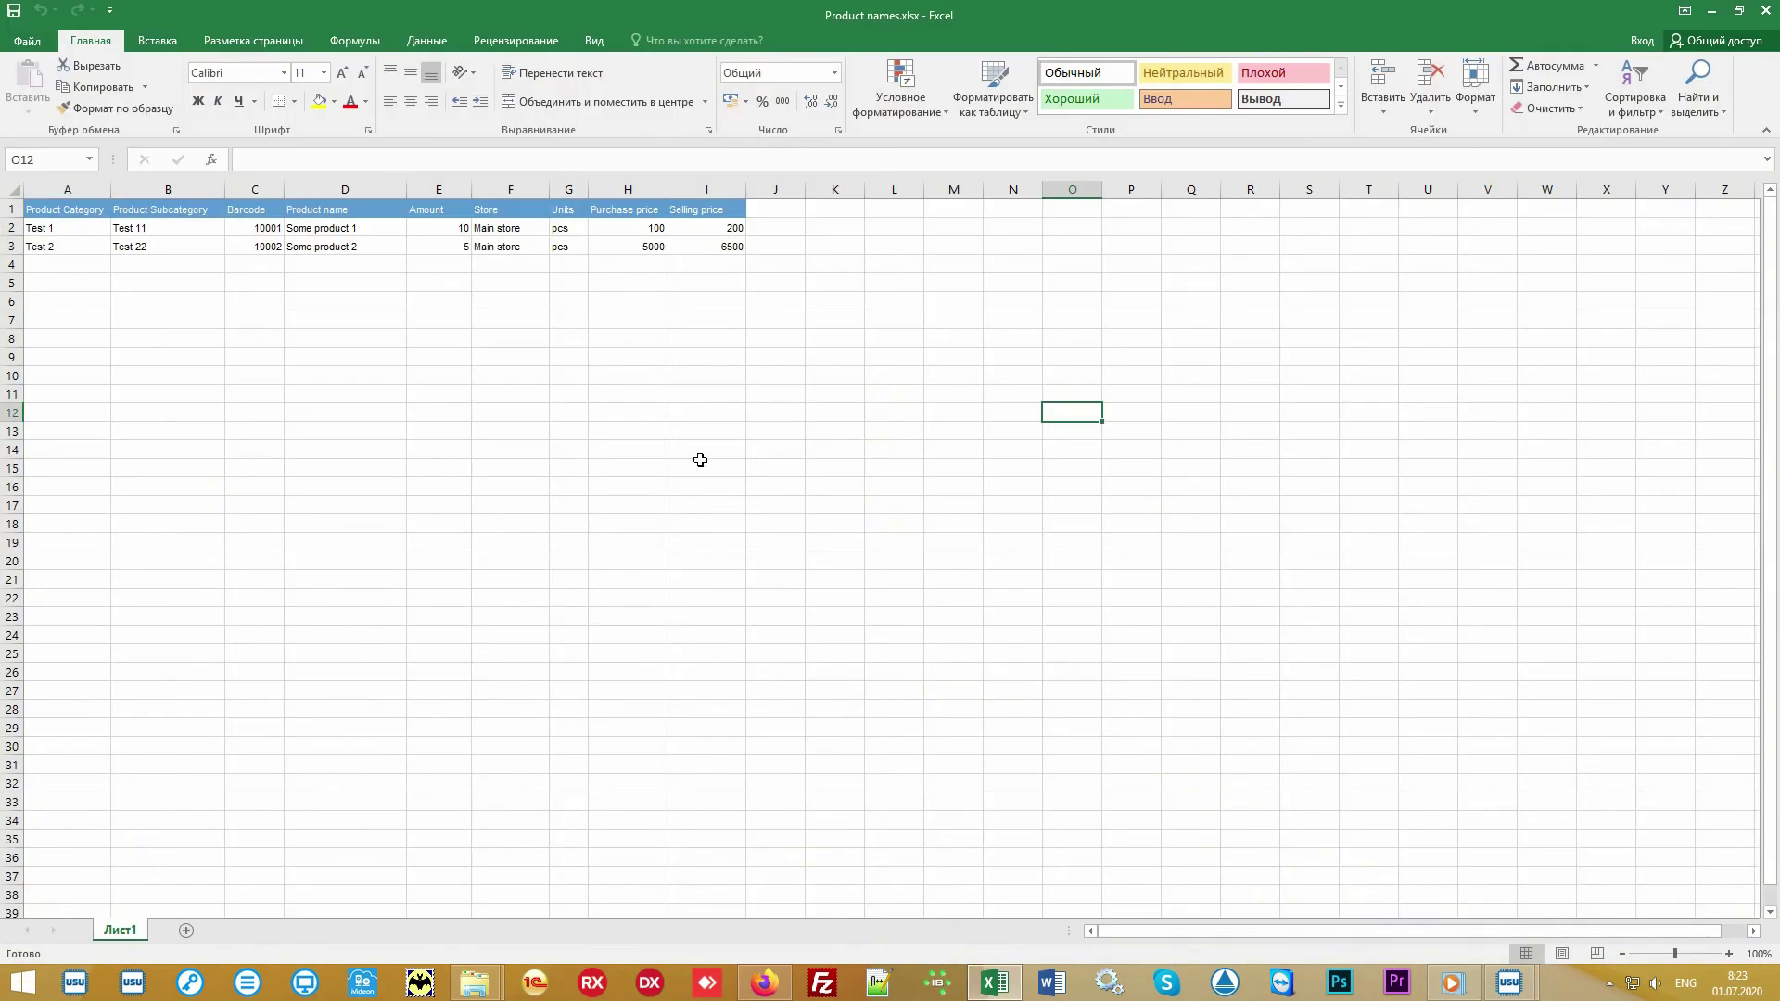
drag(728, 246, 72, 199)
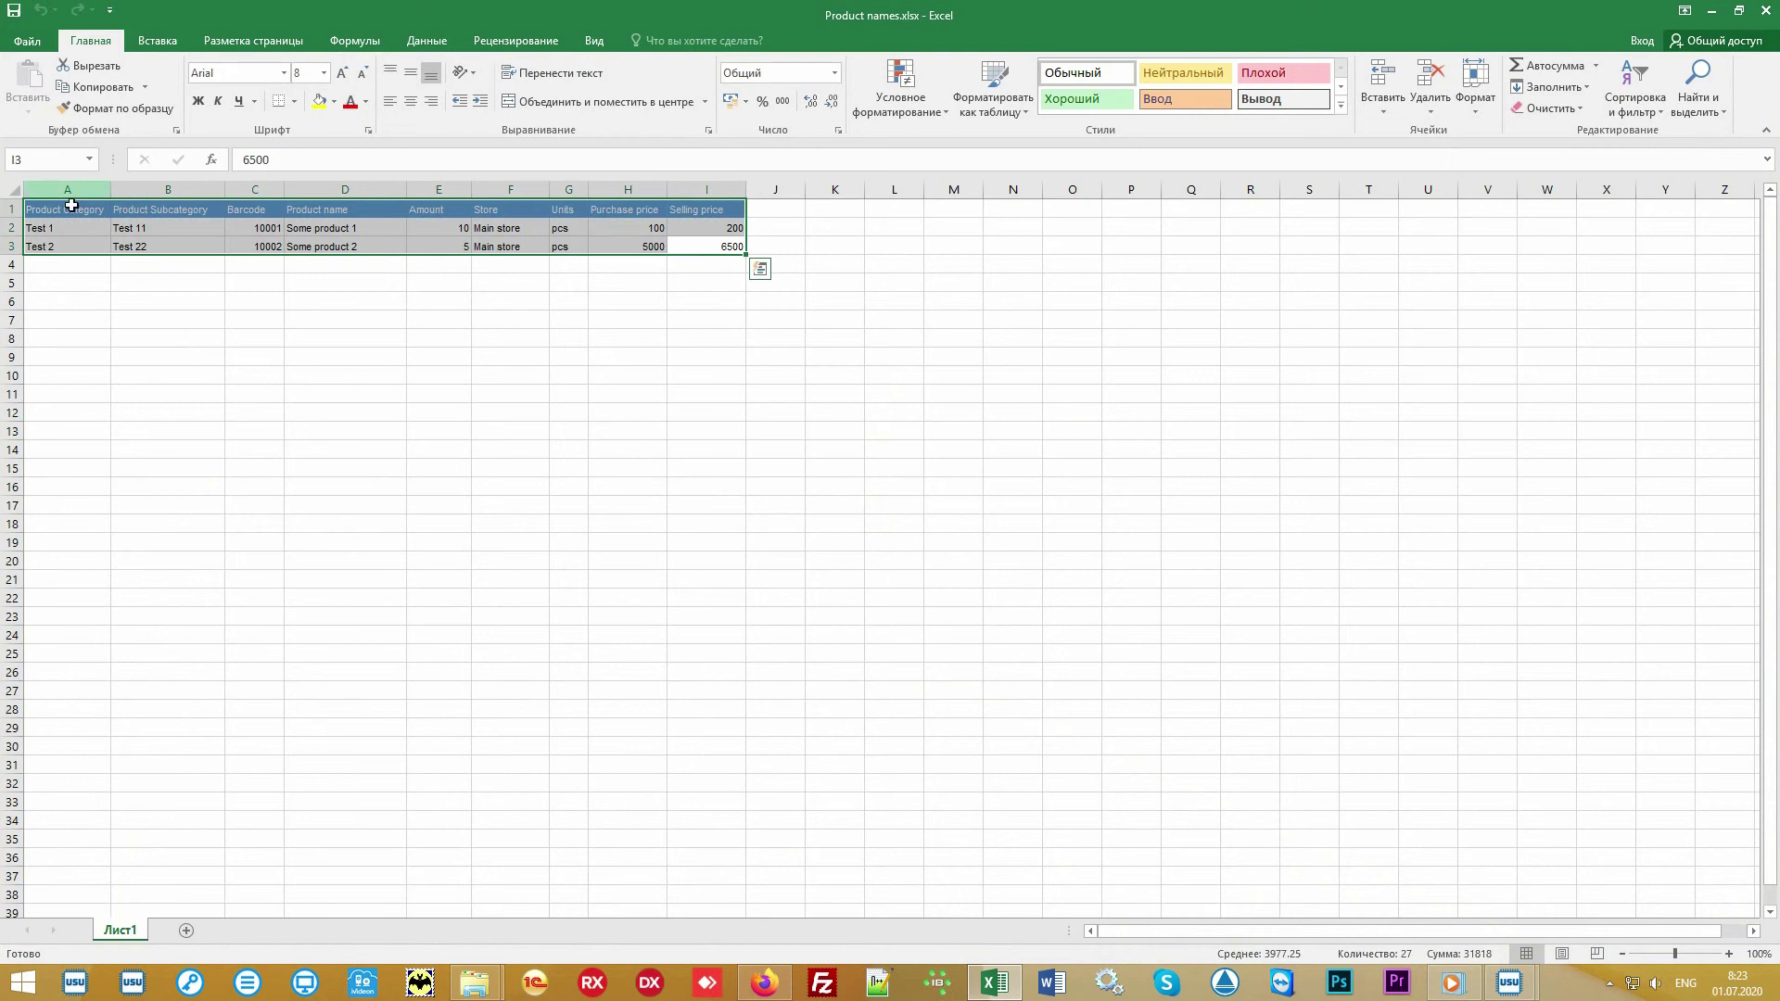
click(70, 189)
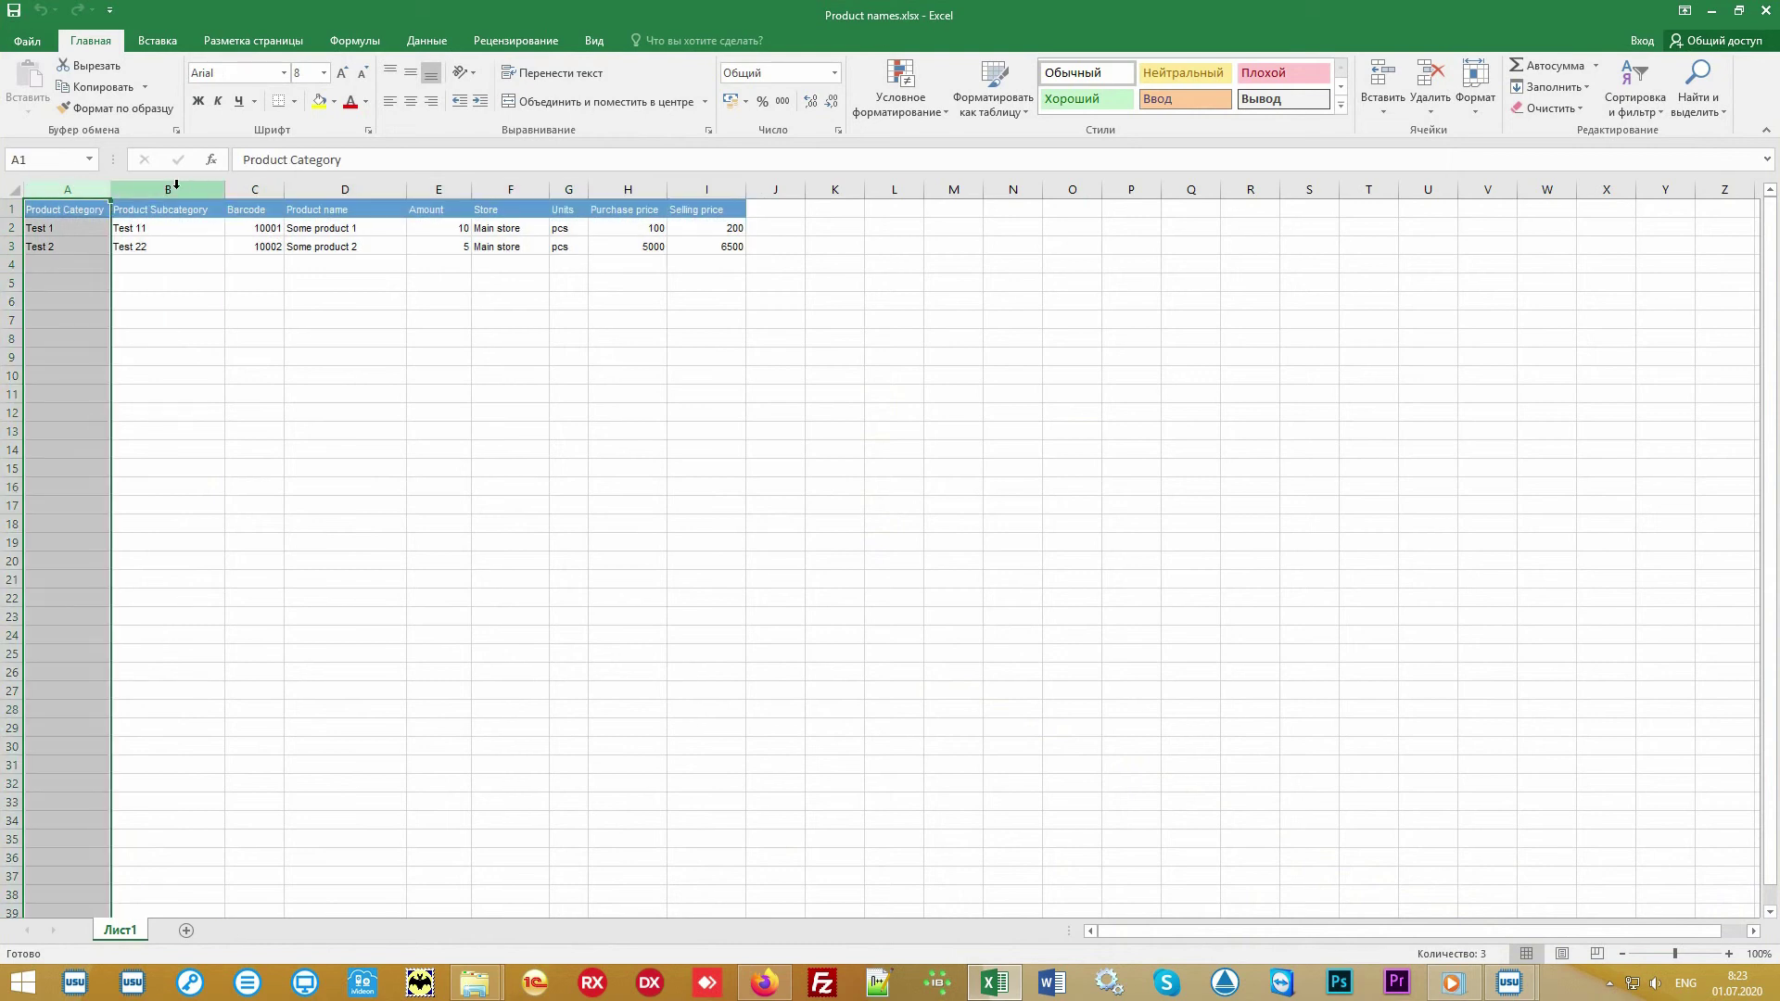
click(176, 185)
click(255, 188)
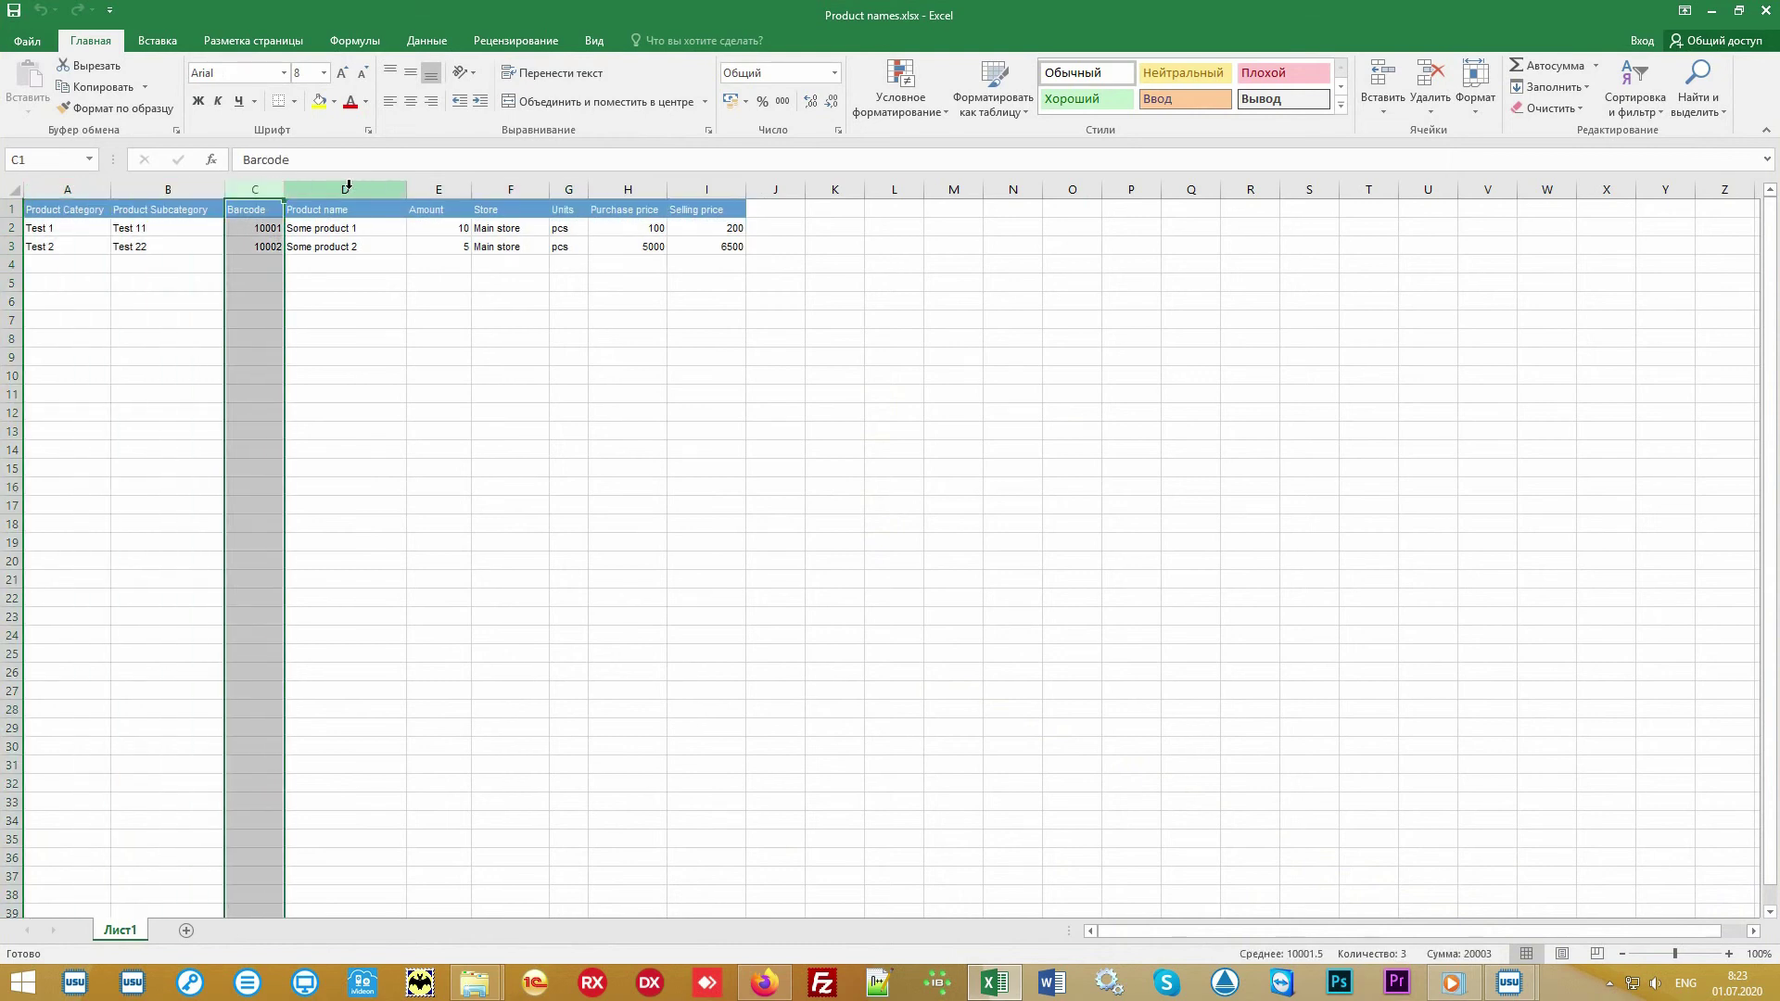
drag(348, 186, 739, 186)
click(844, 378)
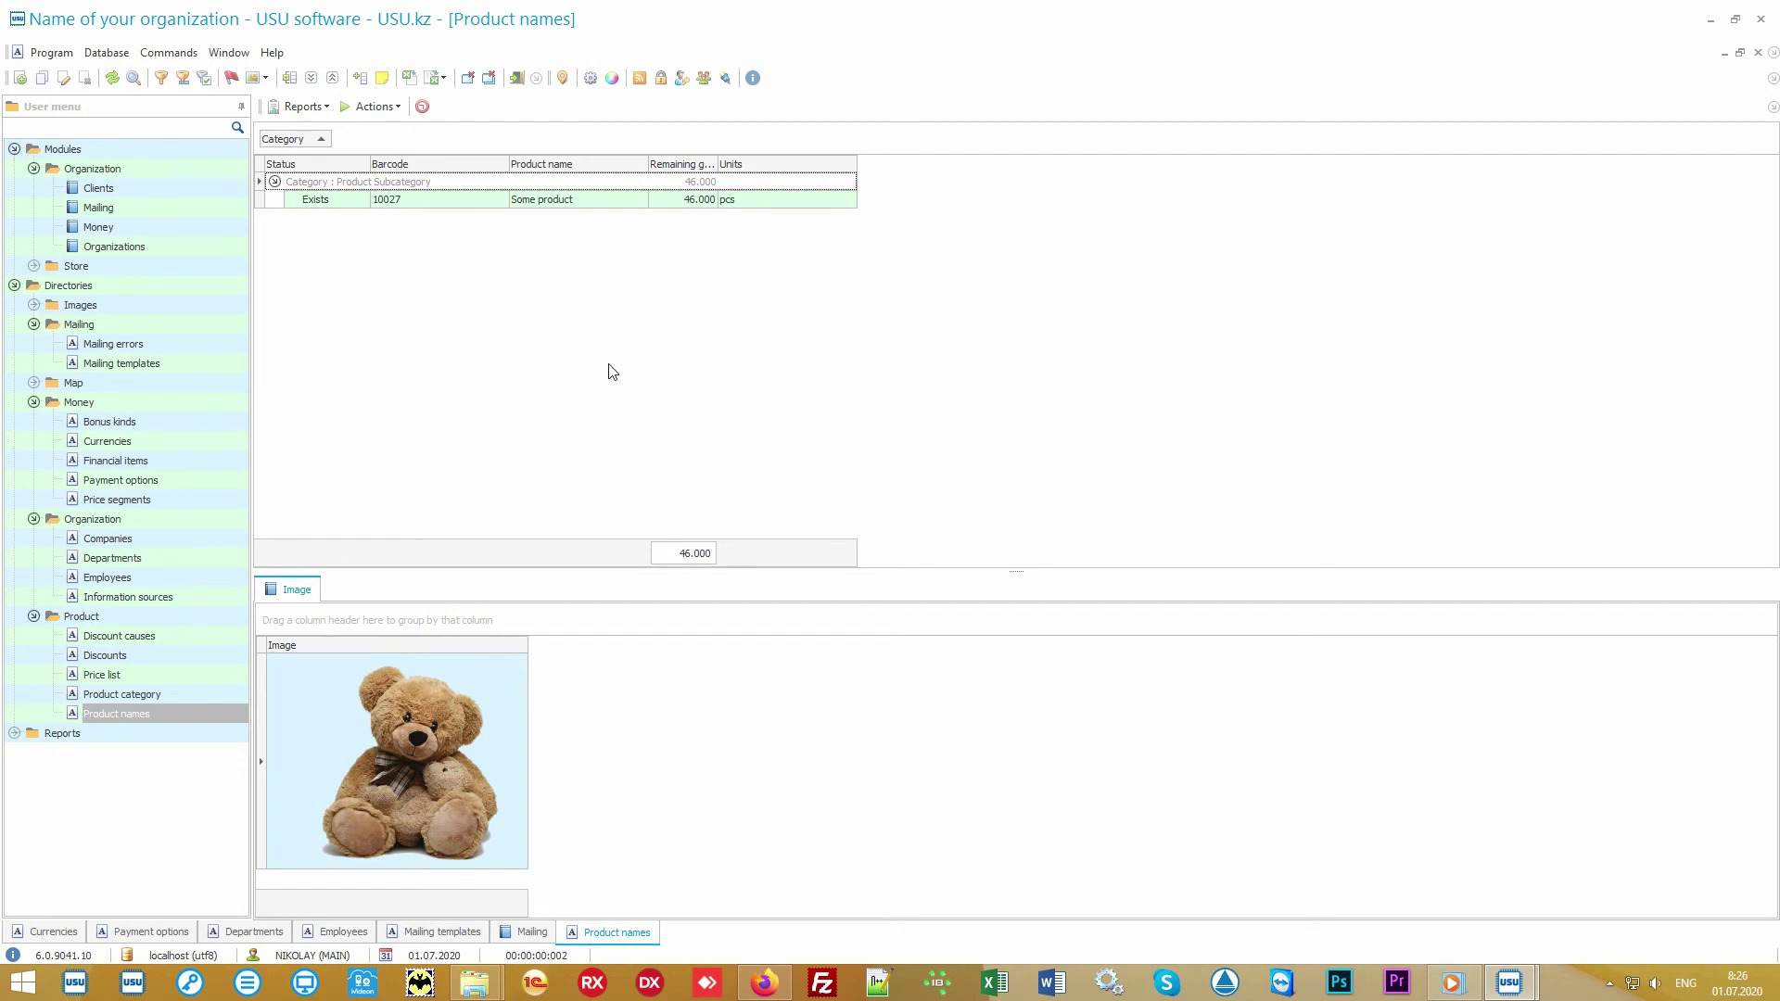
Open the Product module under Store and examine the Main store receipt and its product list entry
click(154, 268)
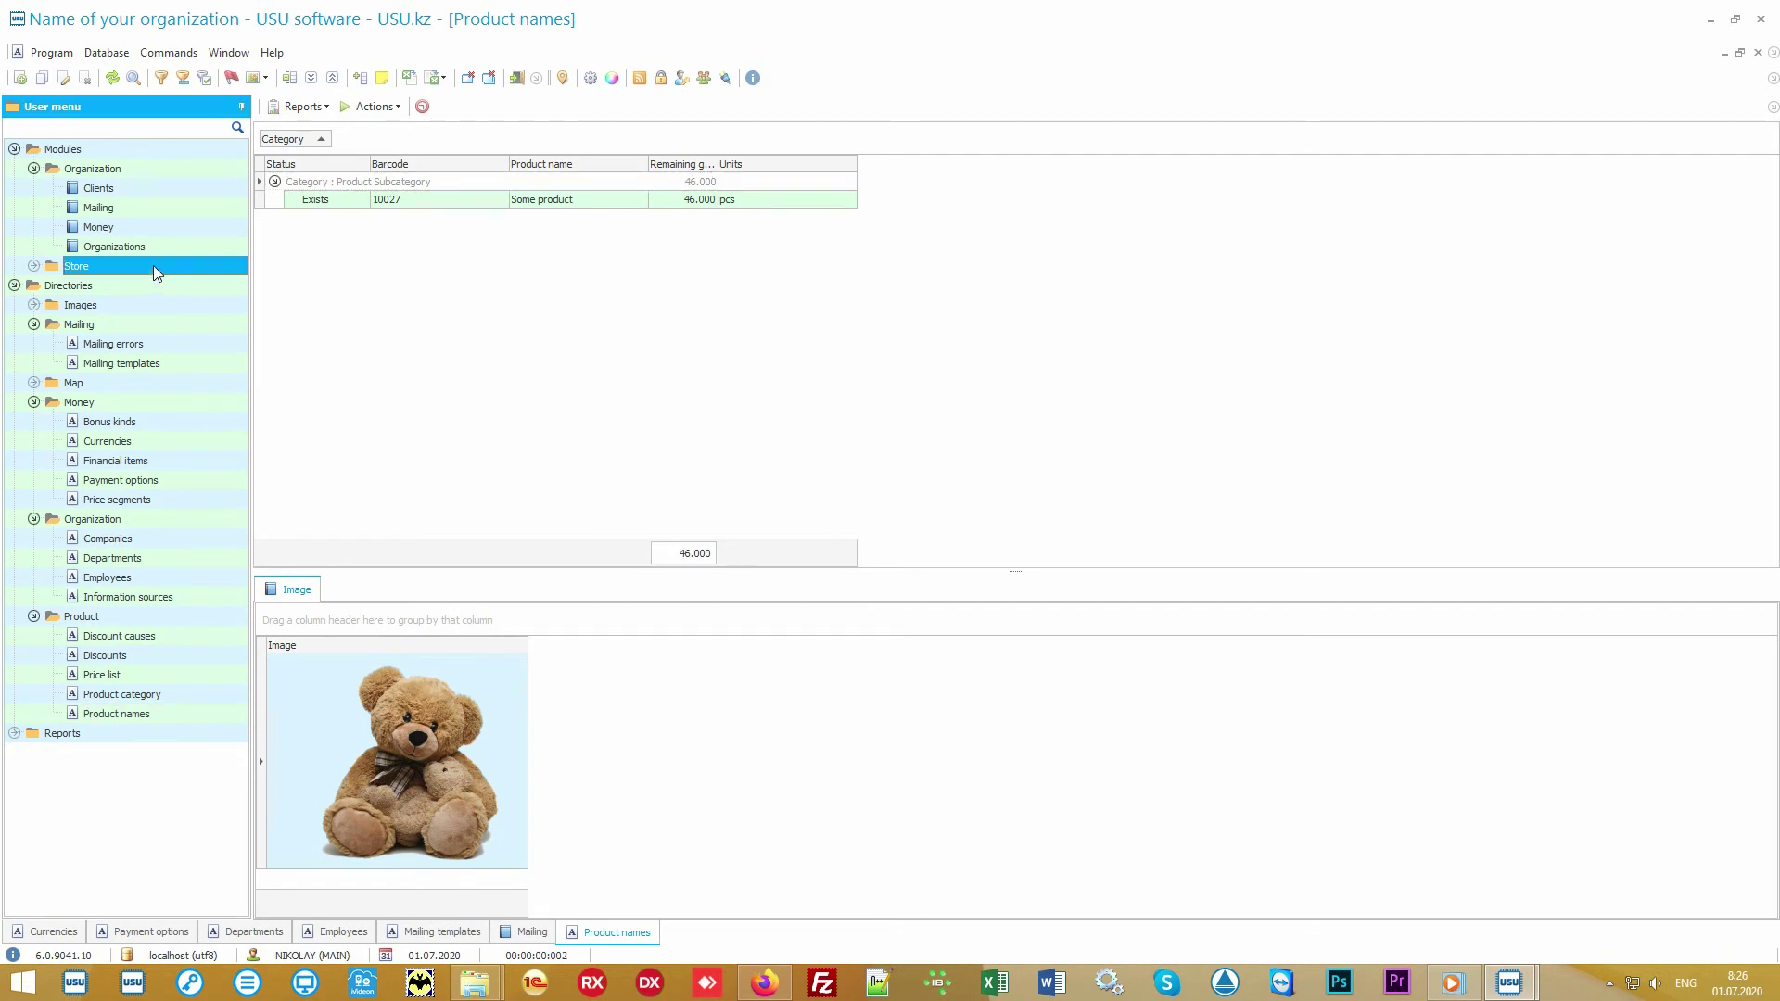
double_click(153, 265)
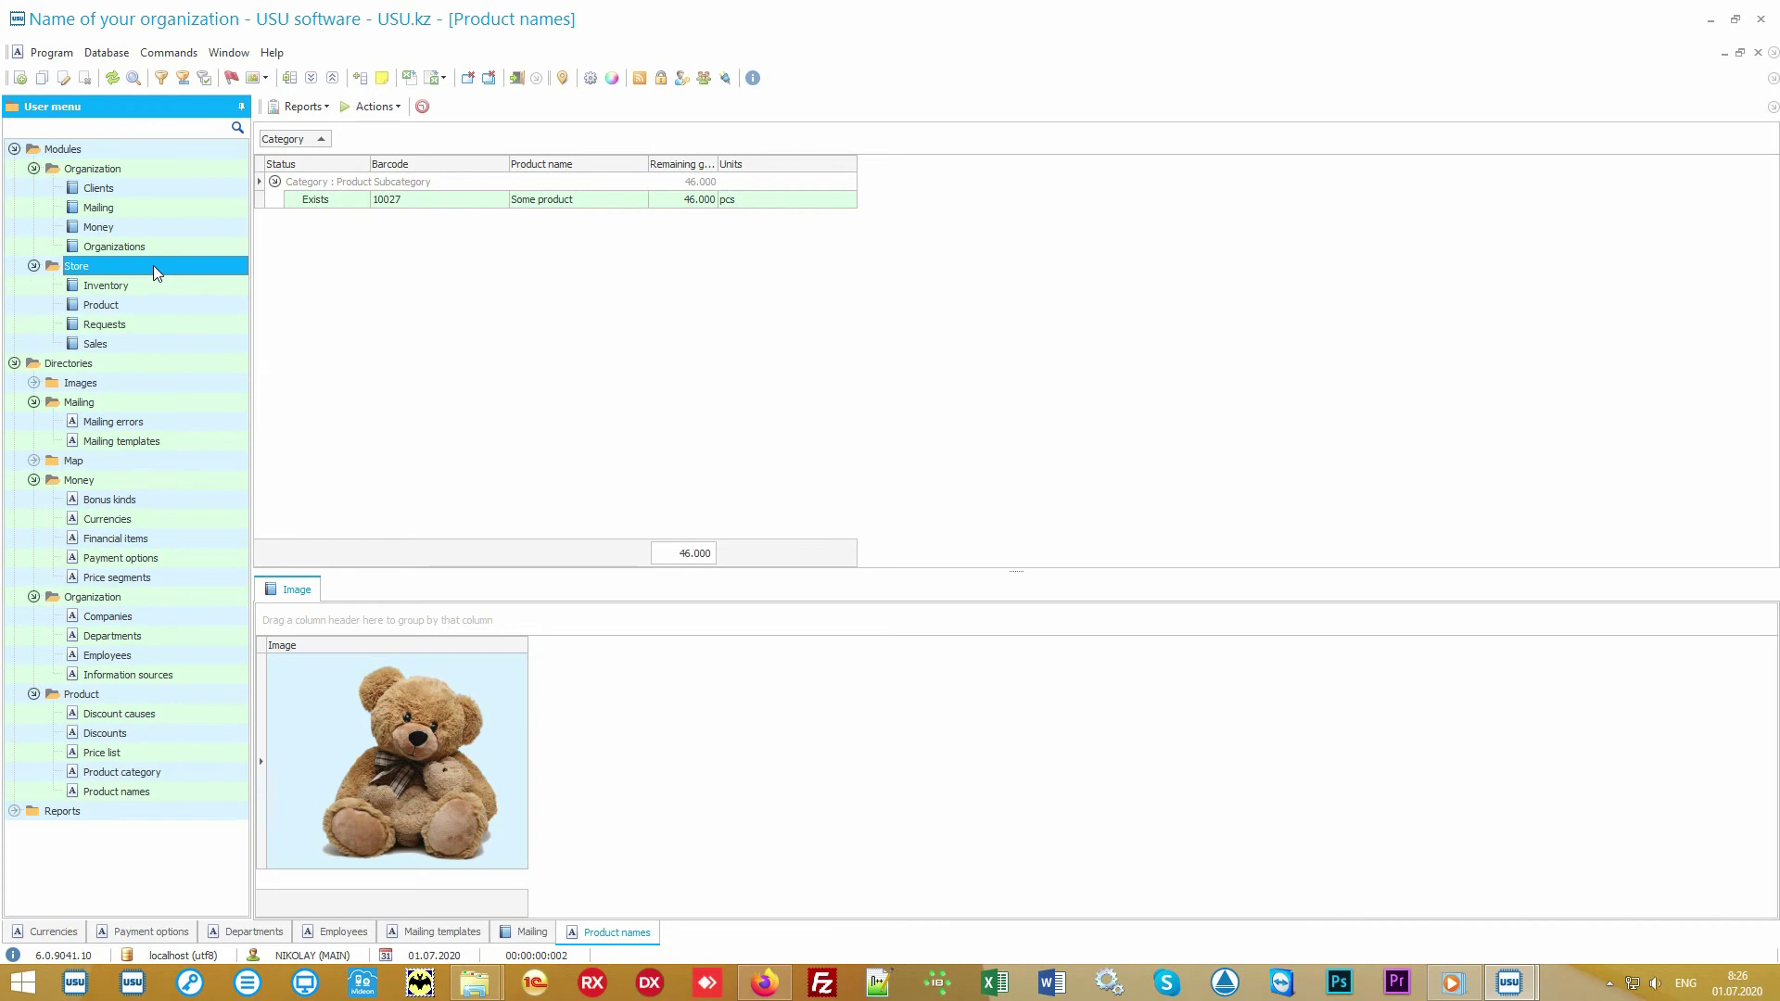
double_click(169, 303)
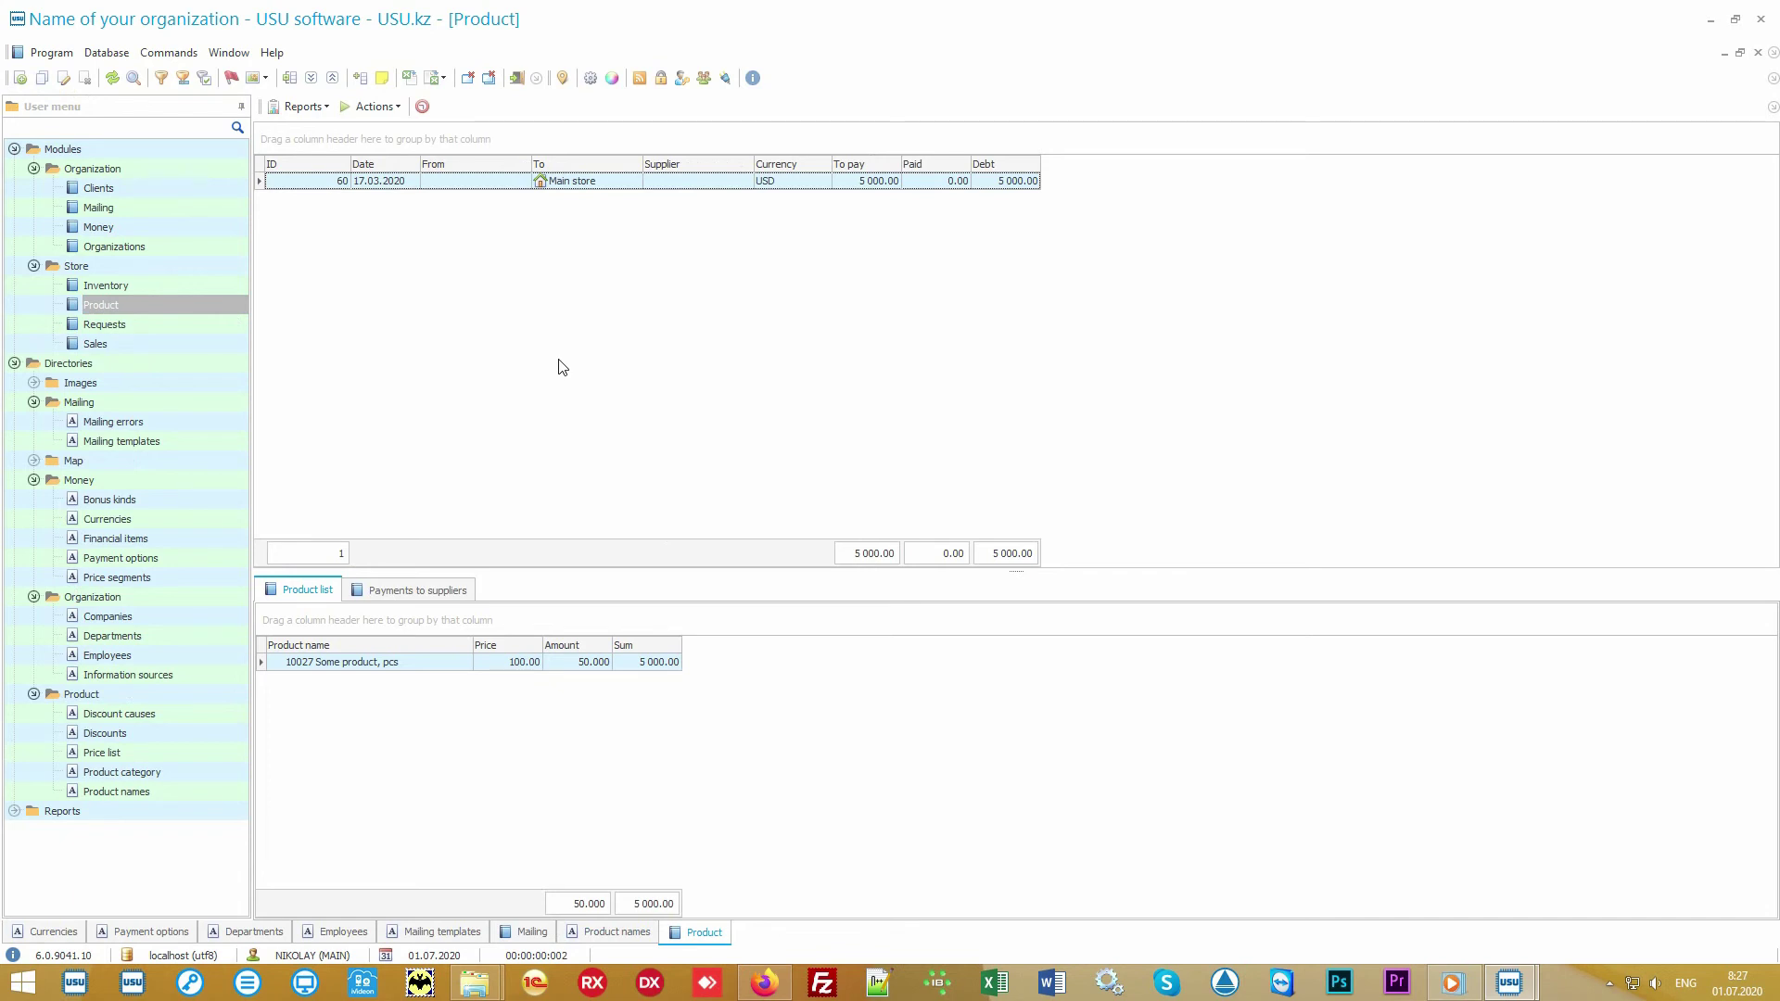
click(615, 184)
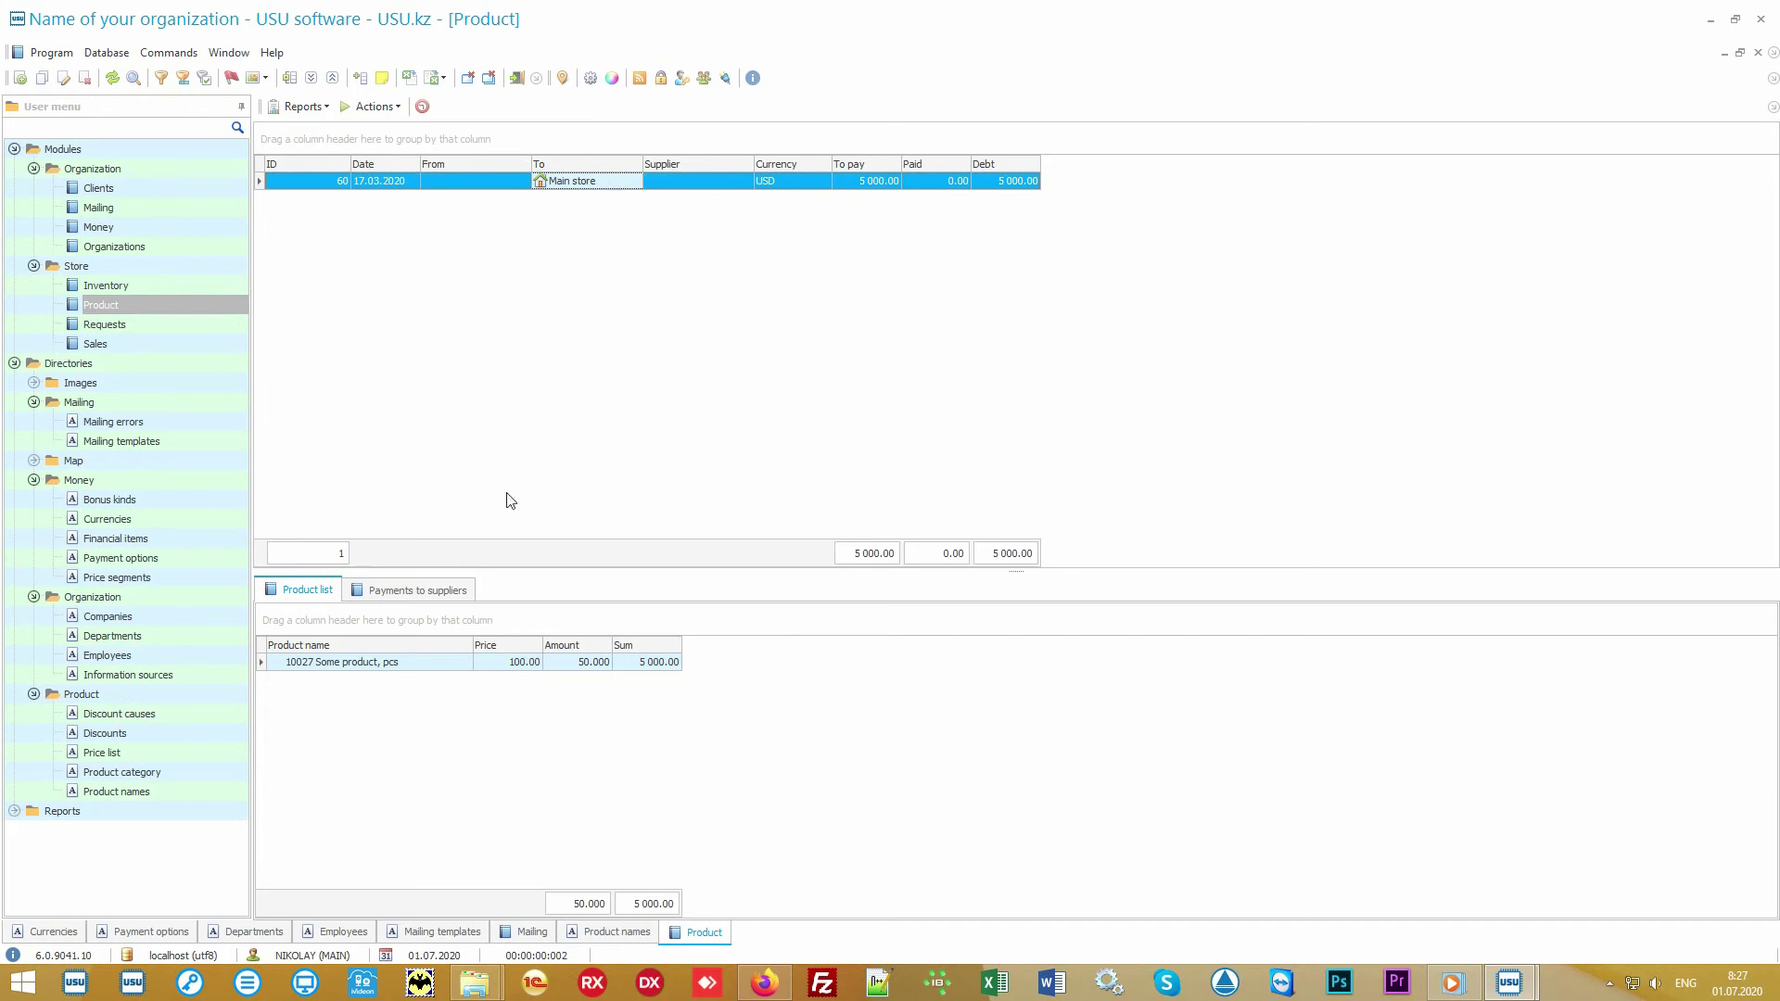
click(418, 662)
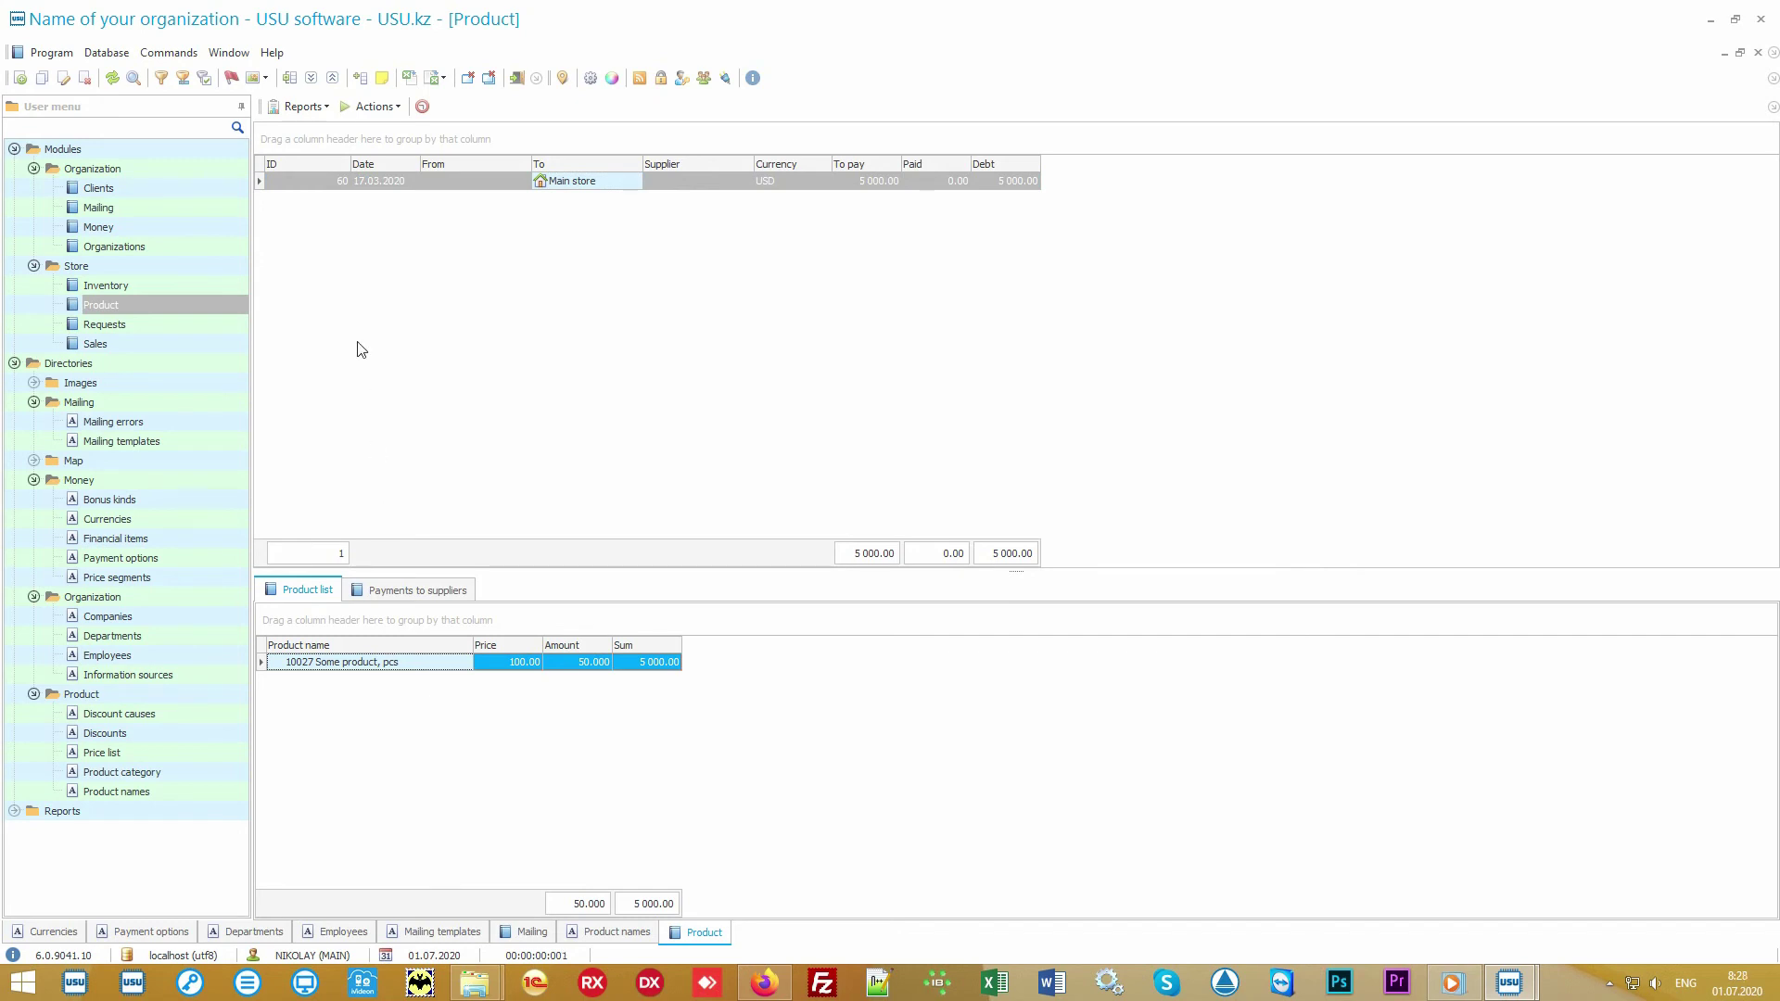
Generate the Label set report for the Main store receipt, view the barcode labels, and close it
click(320, 108)
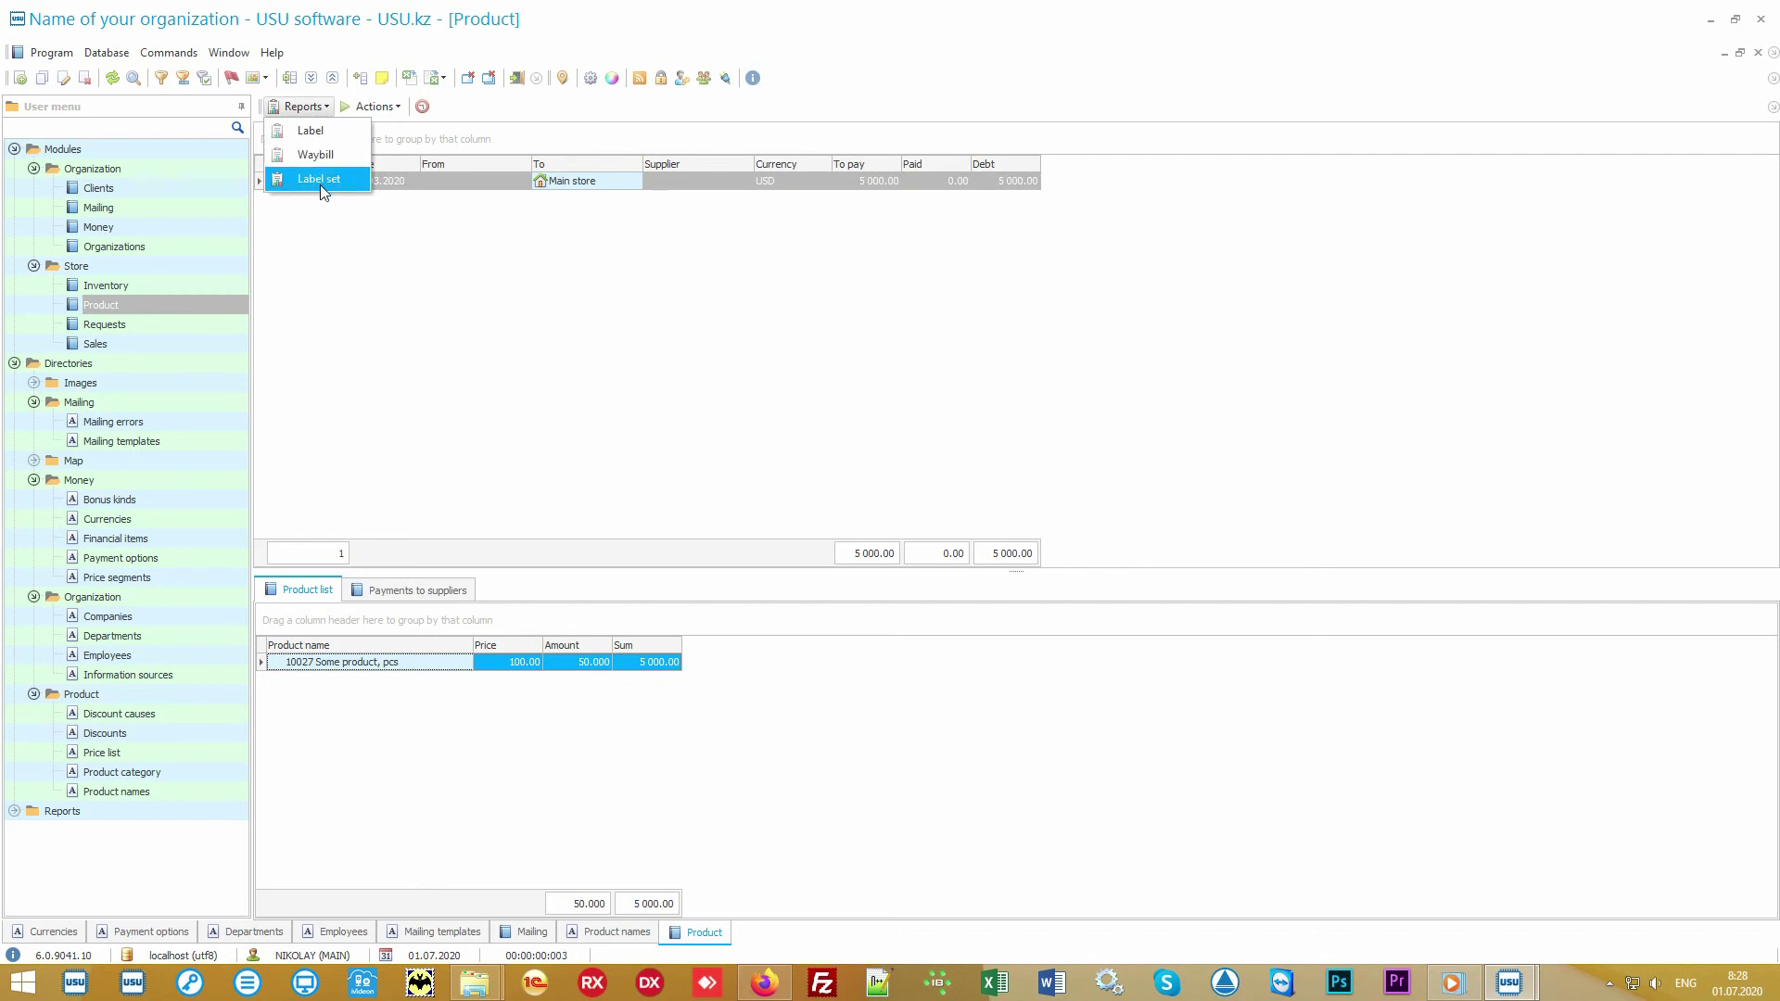
click(351, 183)
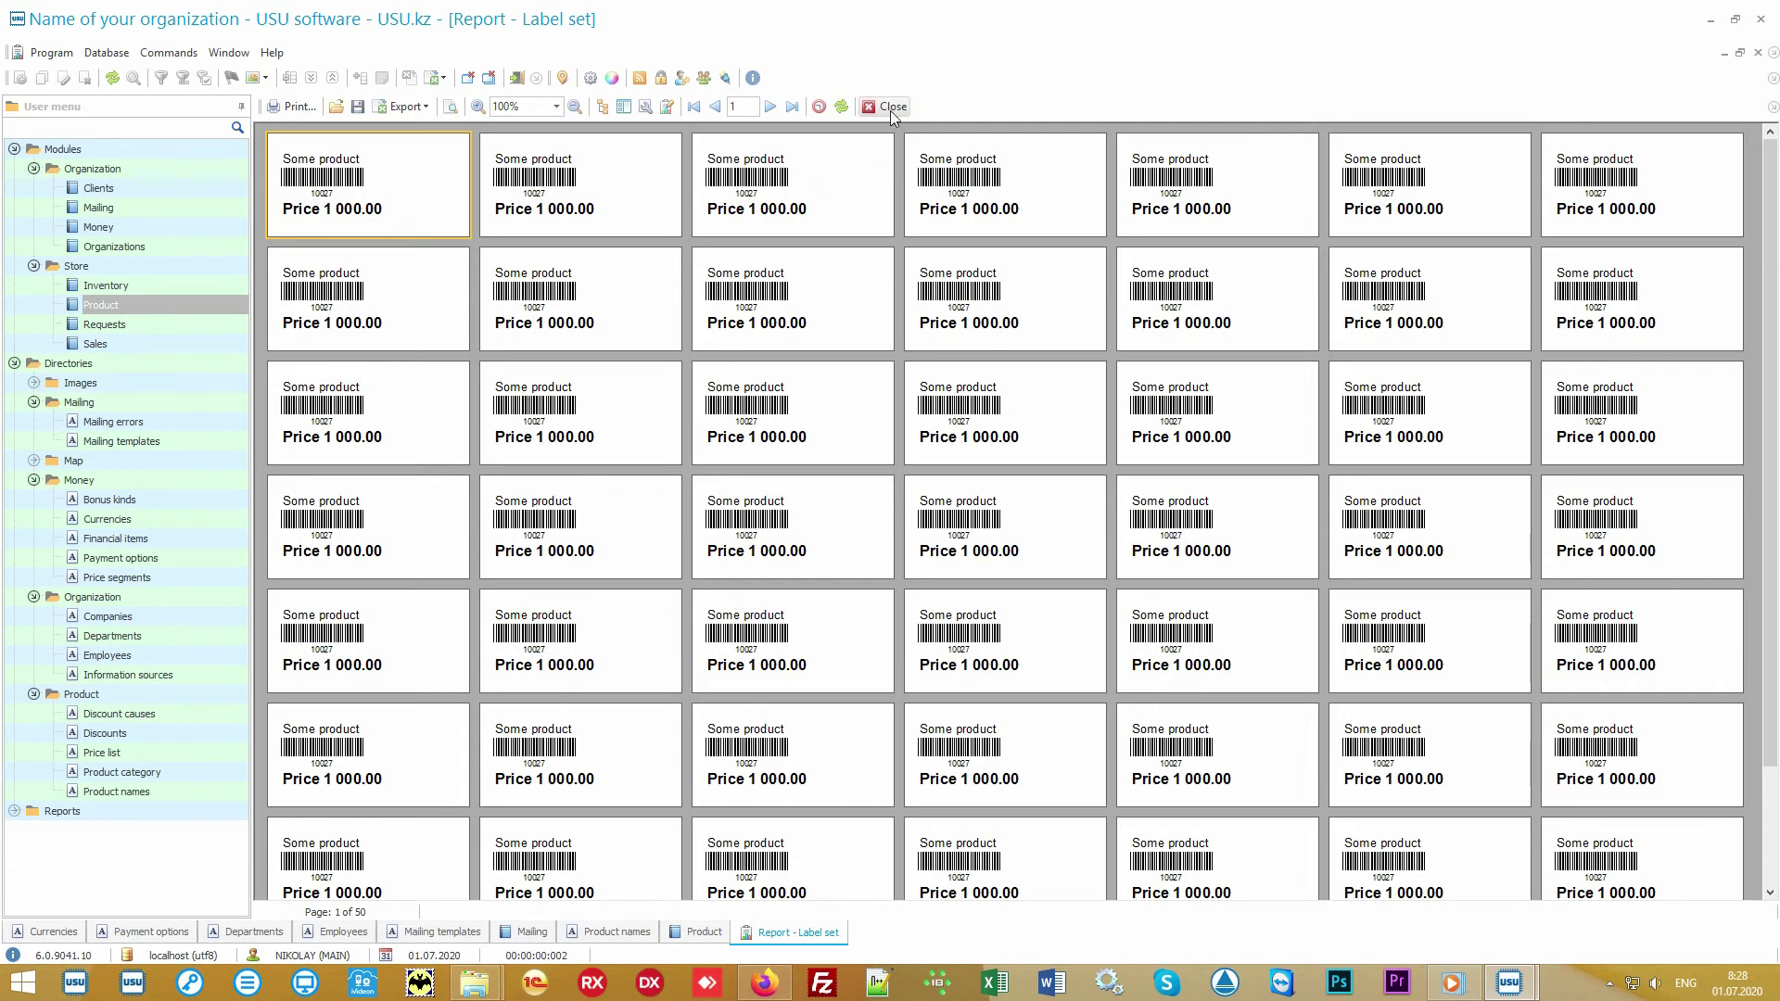
click(890, 106)
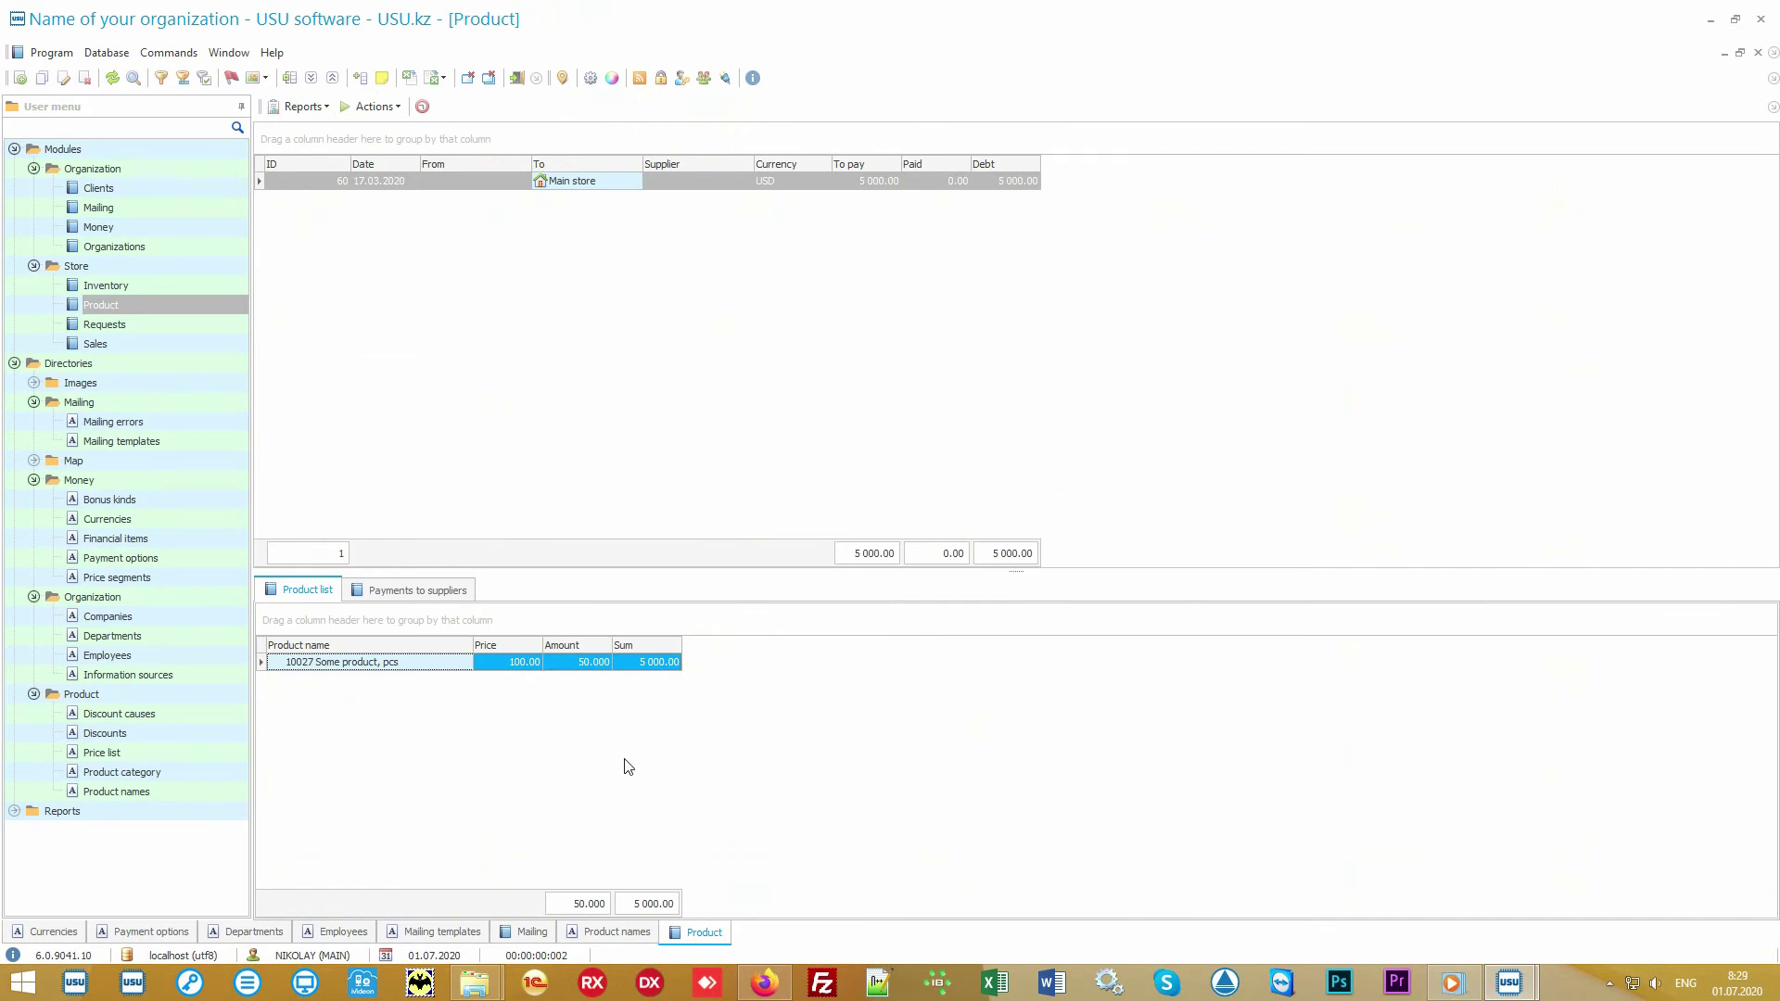
Generate the Records report for "Some product" in Product names, view it enlarged to 175%, and close it
click(181, 796)
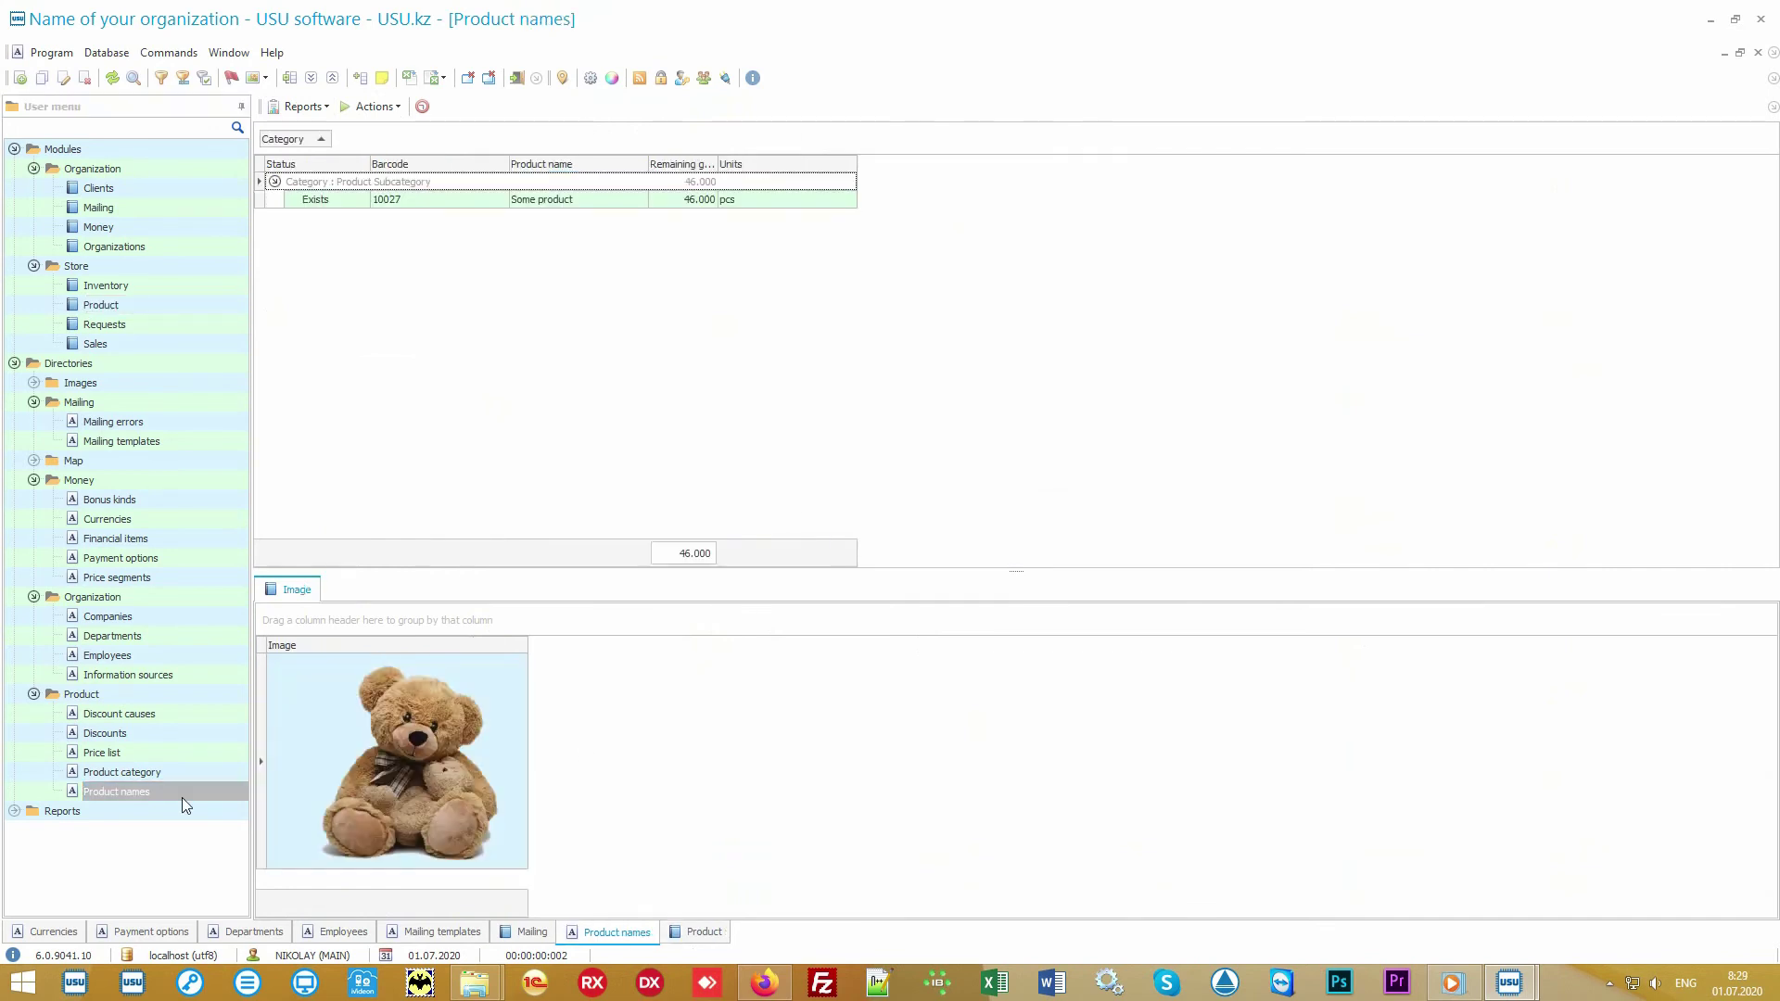
click(575, 201)
click(306, 107)
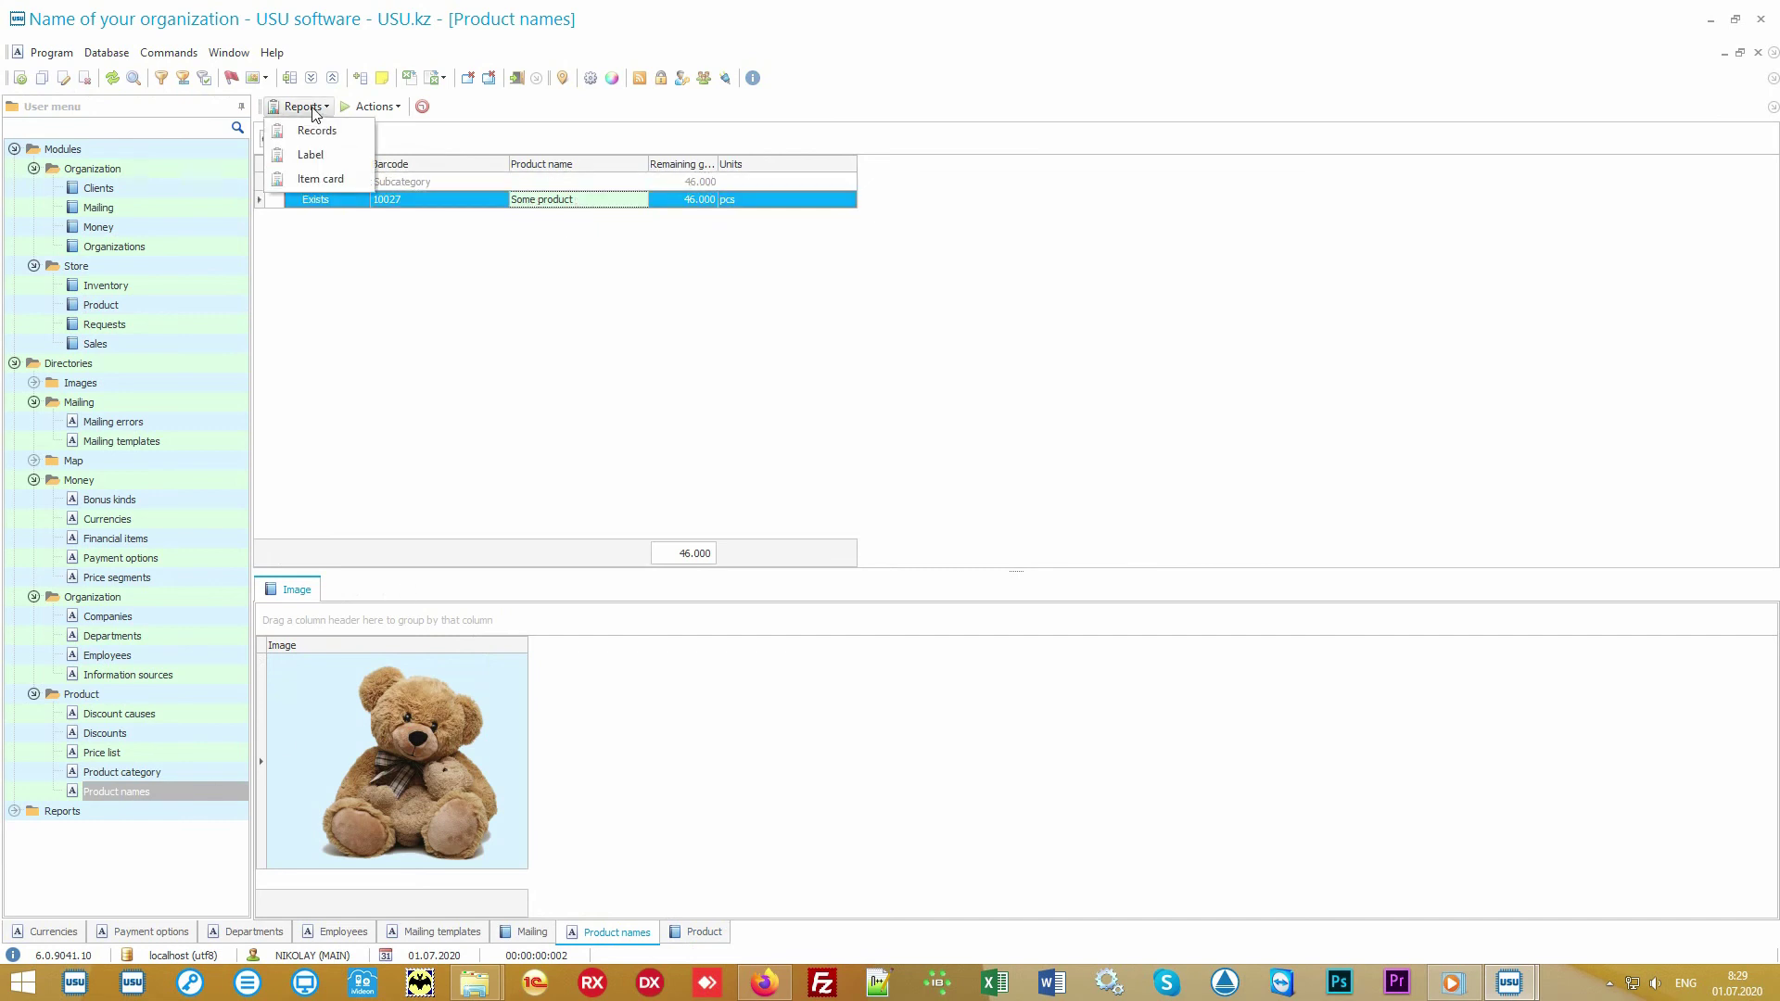
click(351, 134)
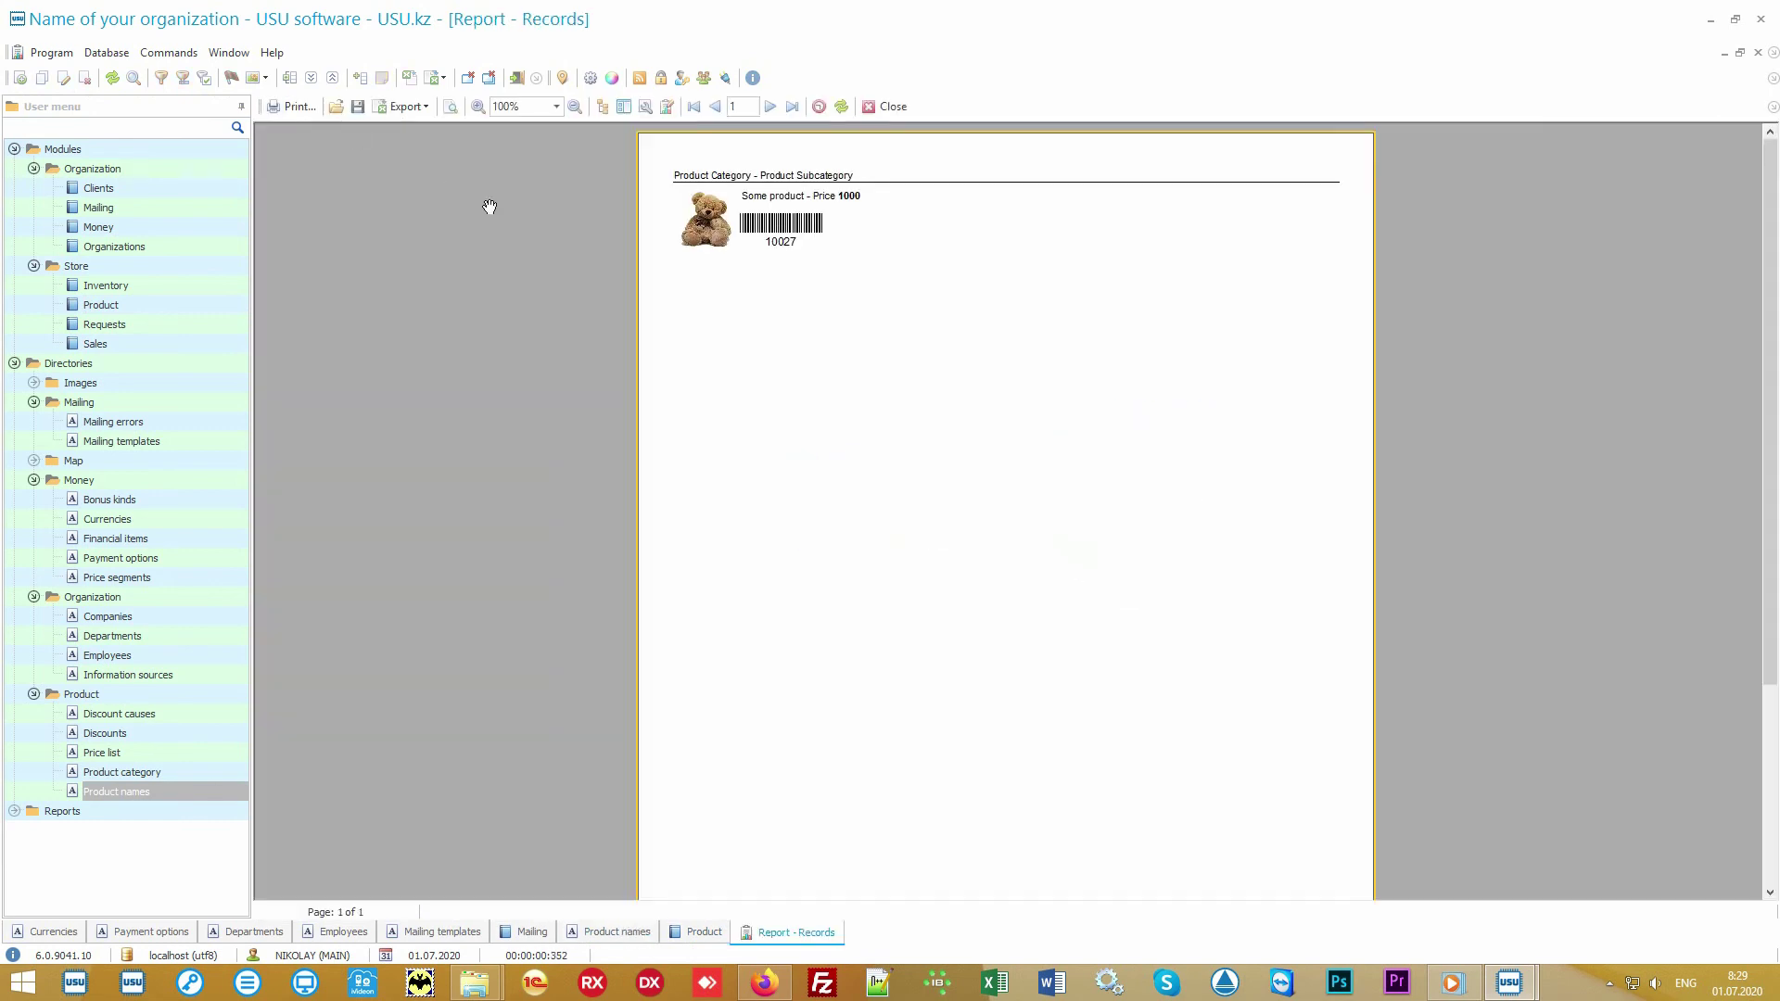
ctrl+scroll(859, 362, up, 3)
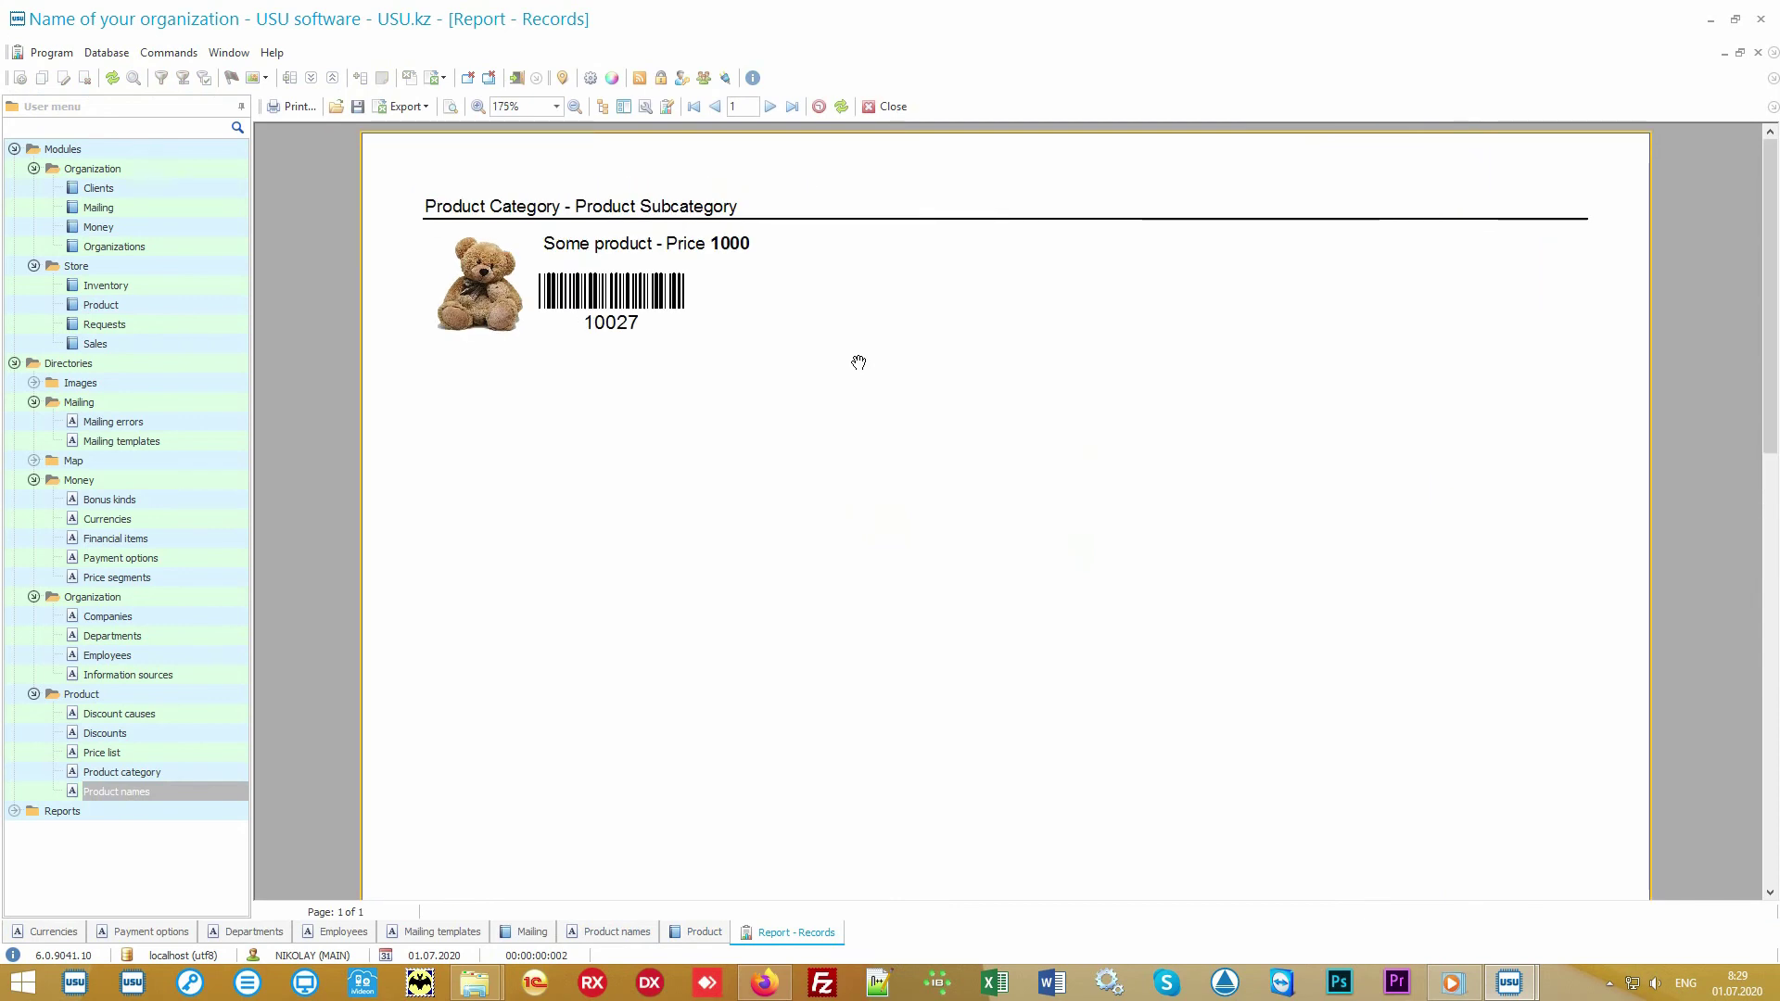
click(877, 106)
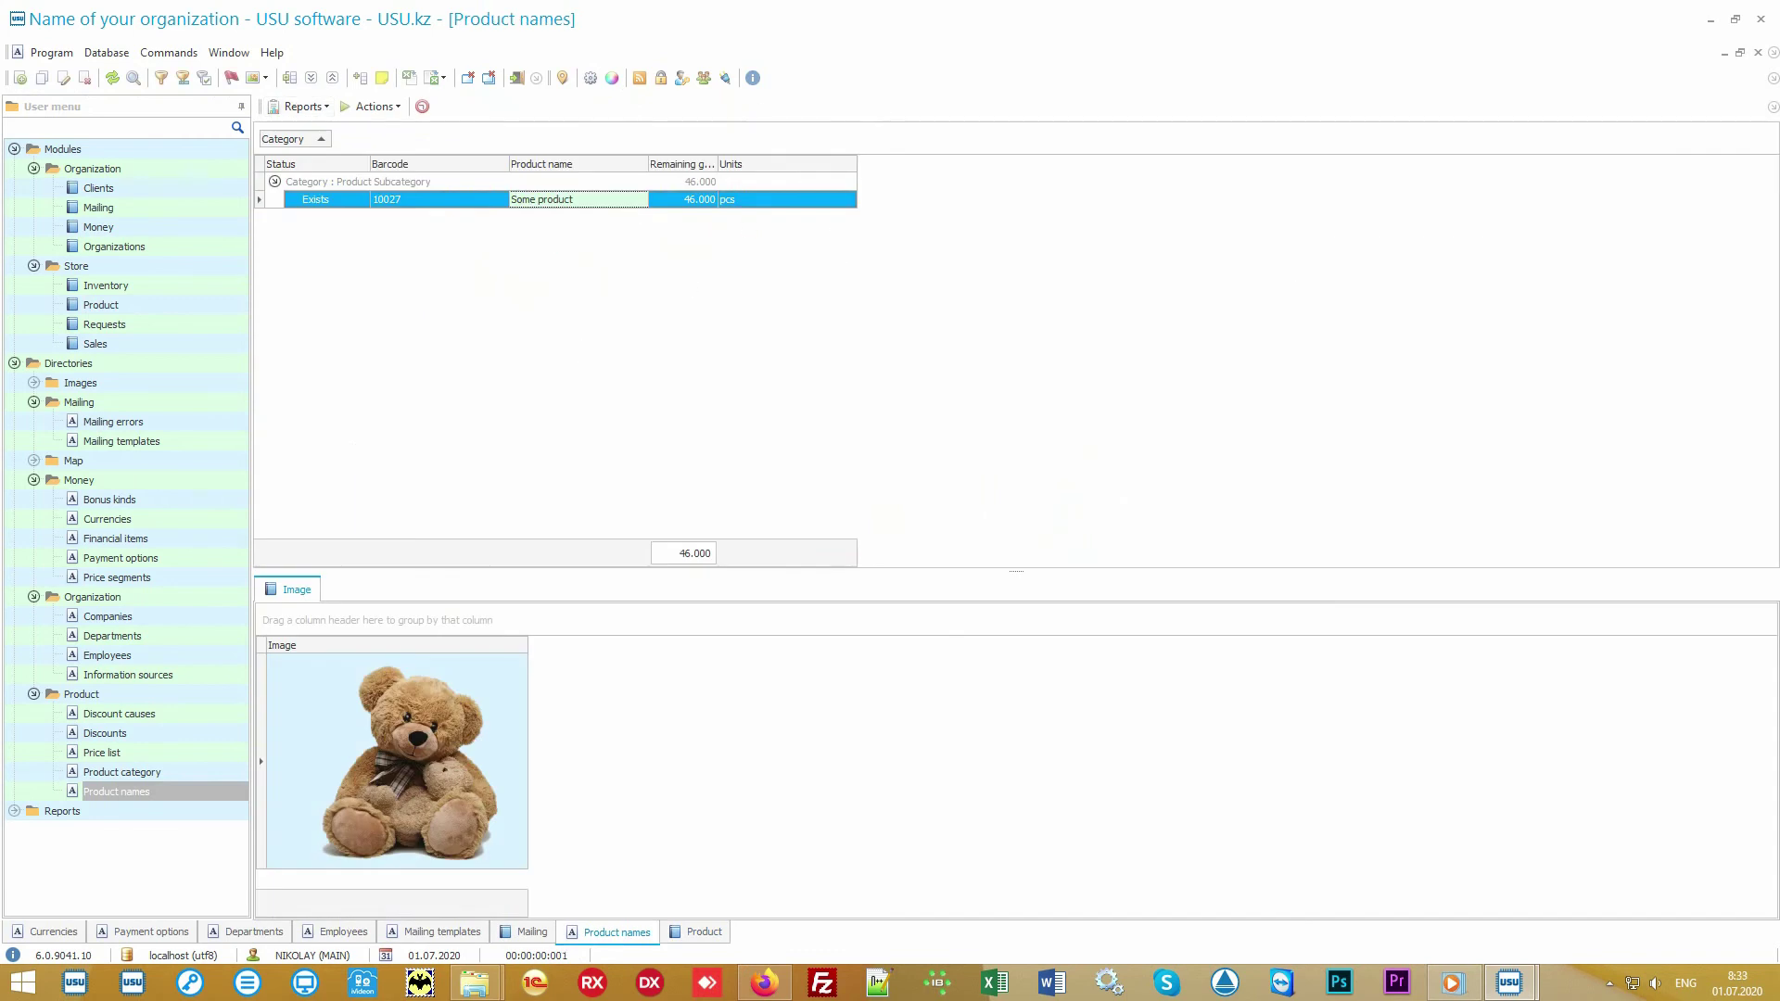
Return to the Product module and examine the Main store receipt and the transfer from Main store to Branch 1
click(209, 307)
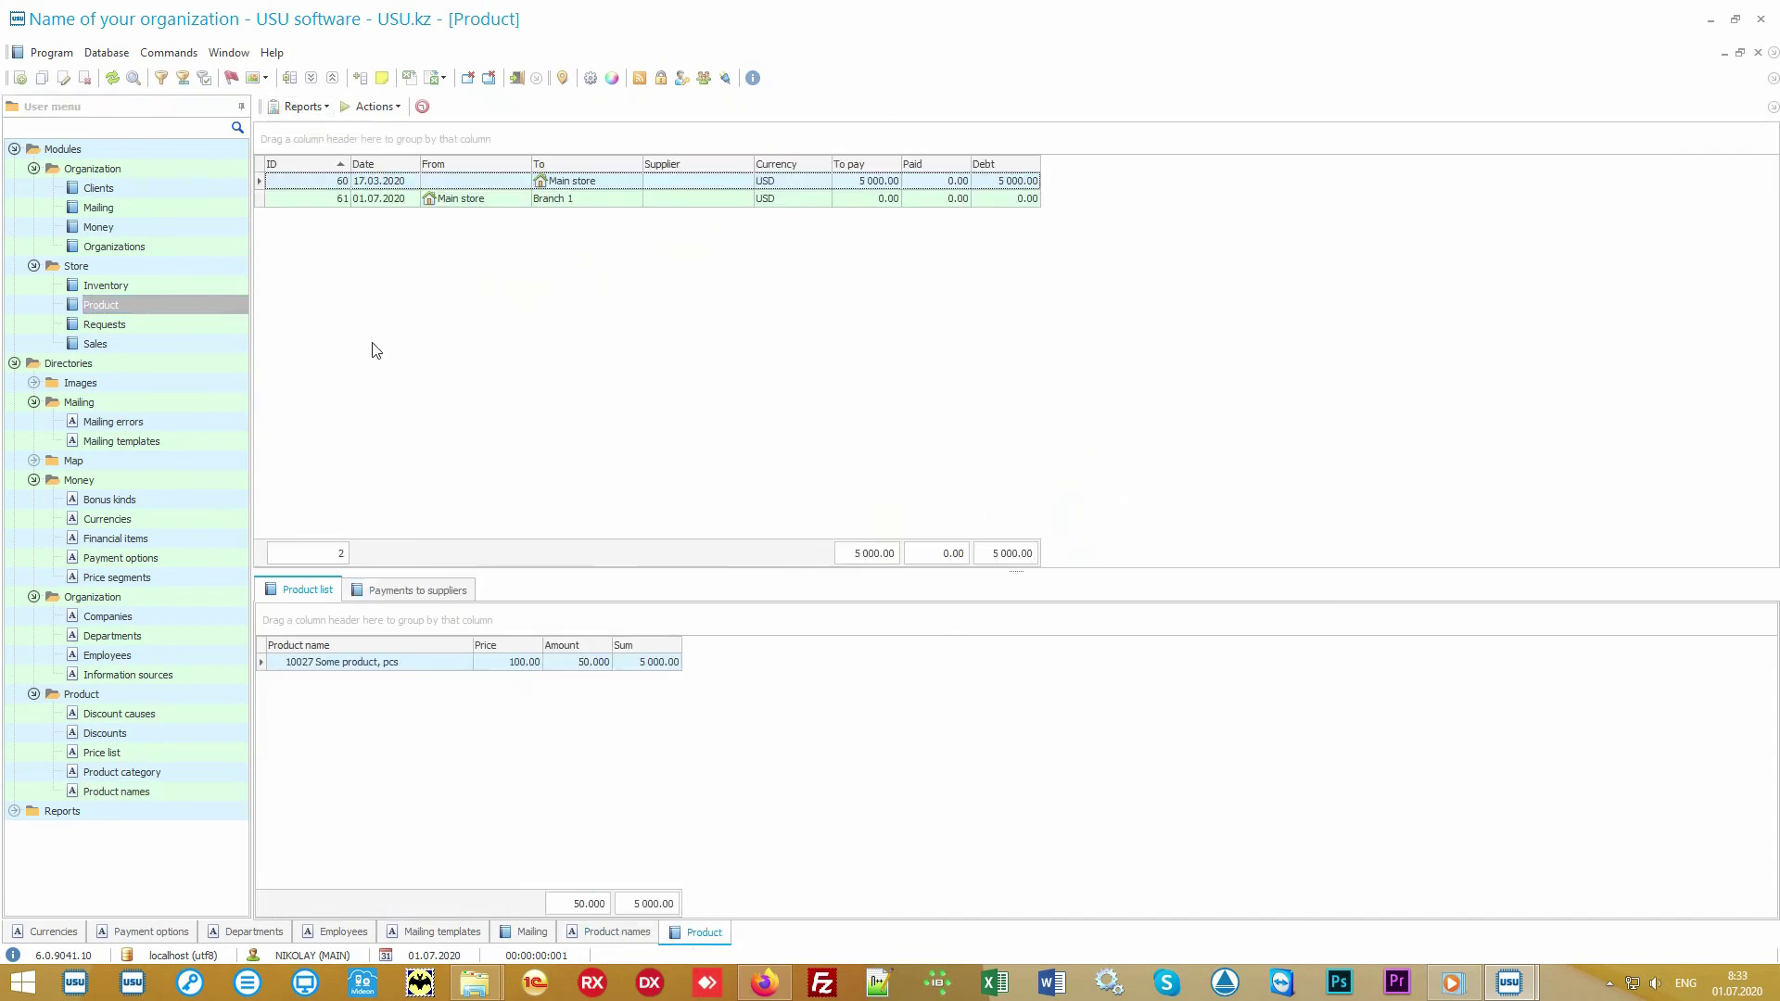
click(612, 188)
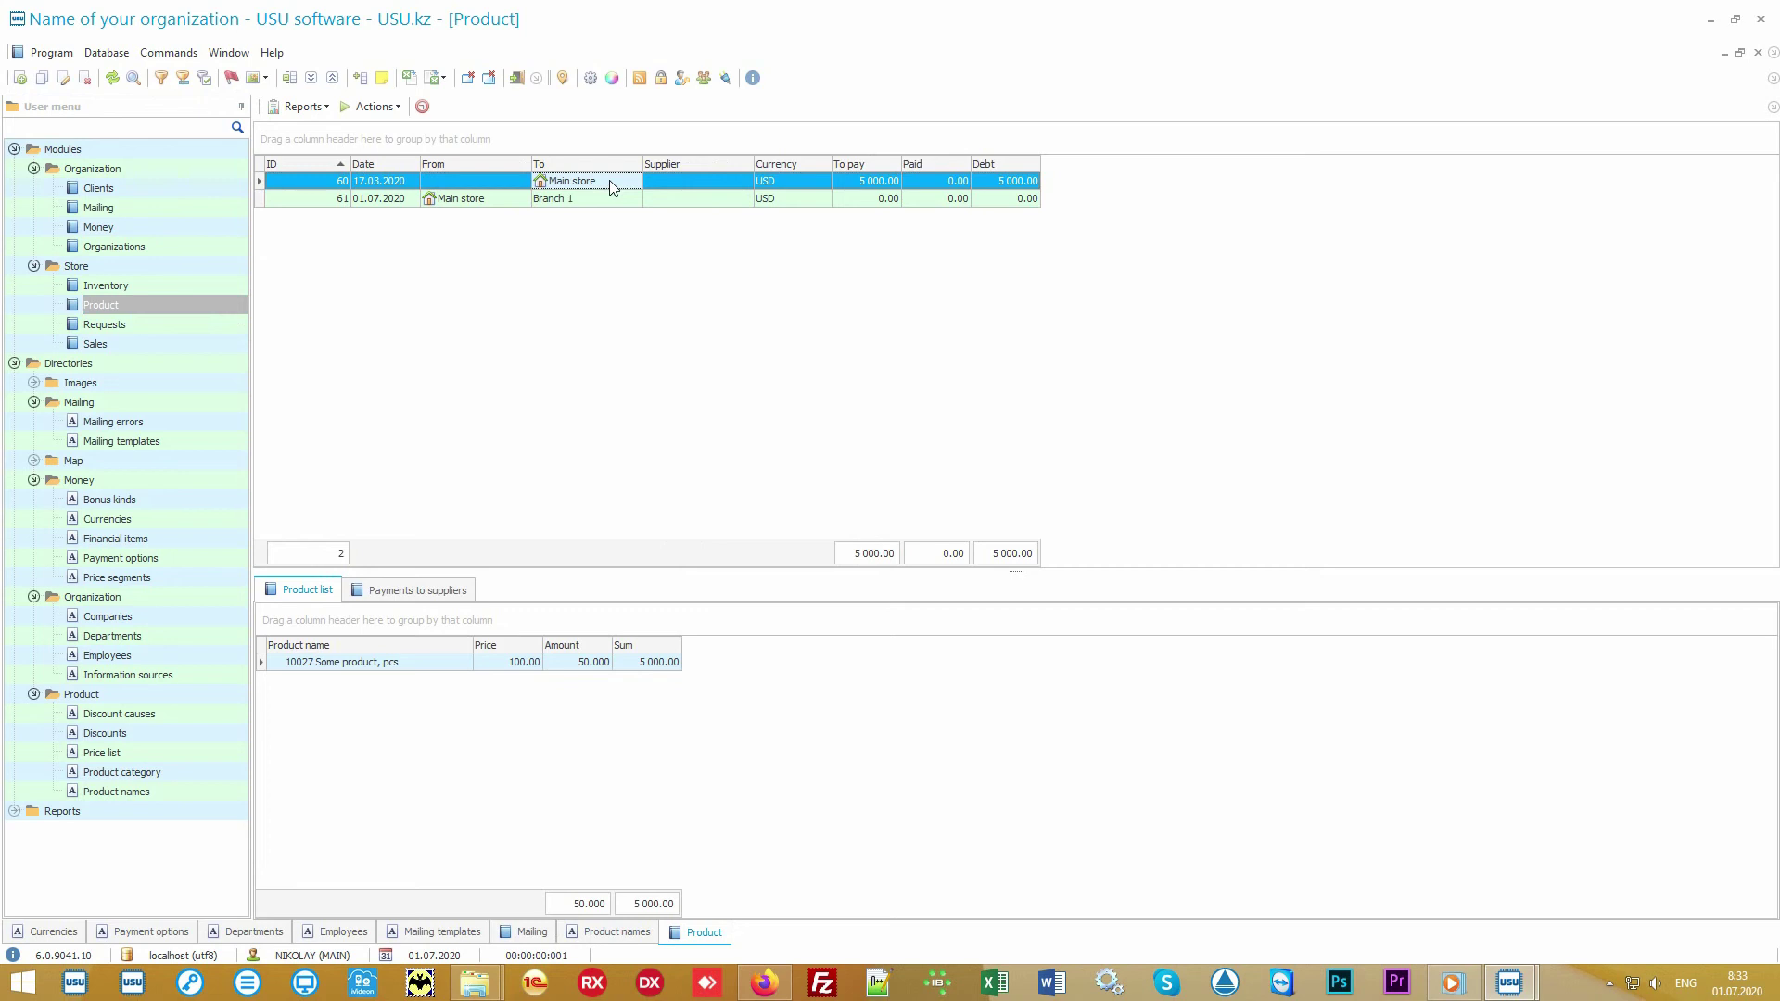
click(496, 204)
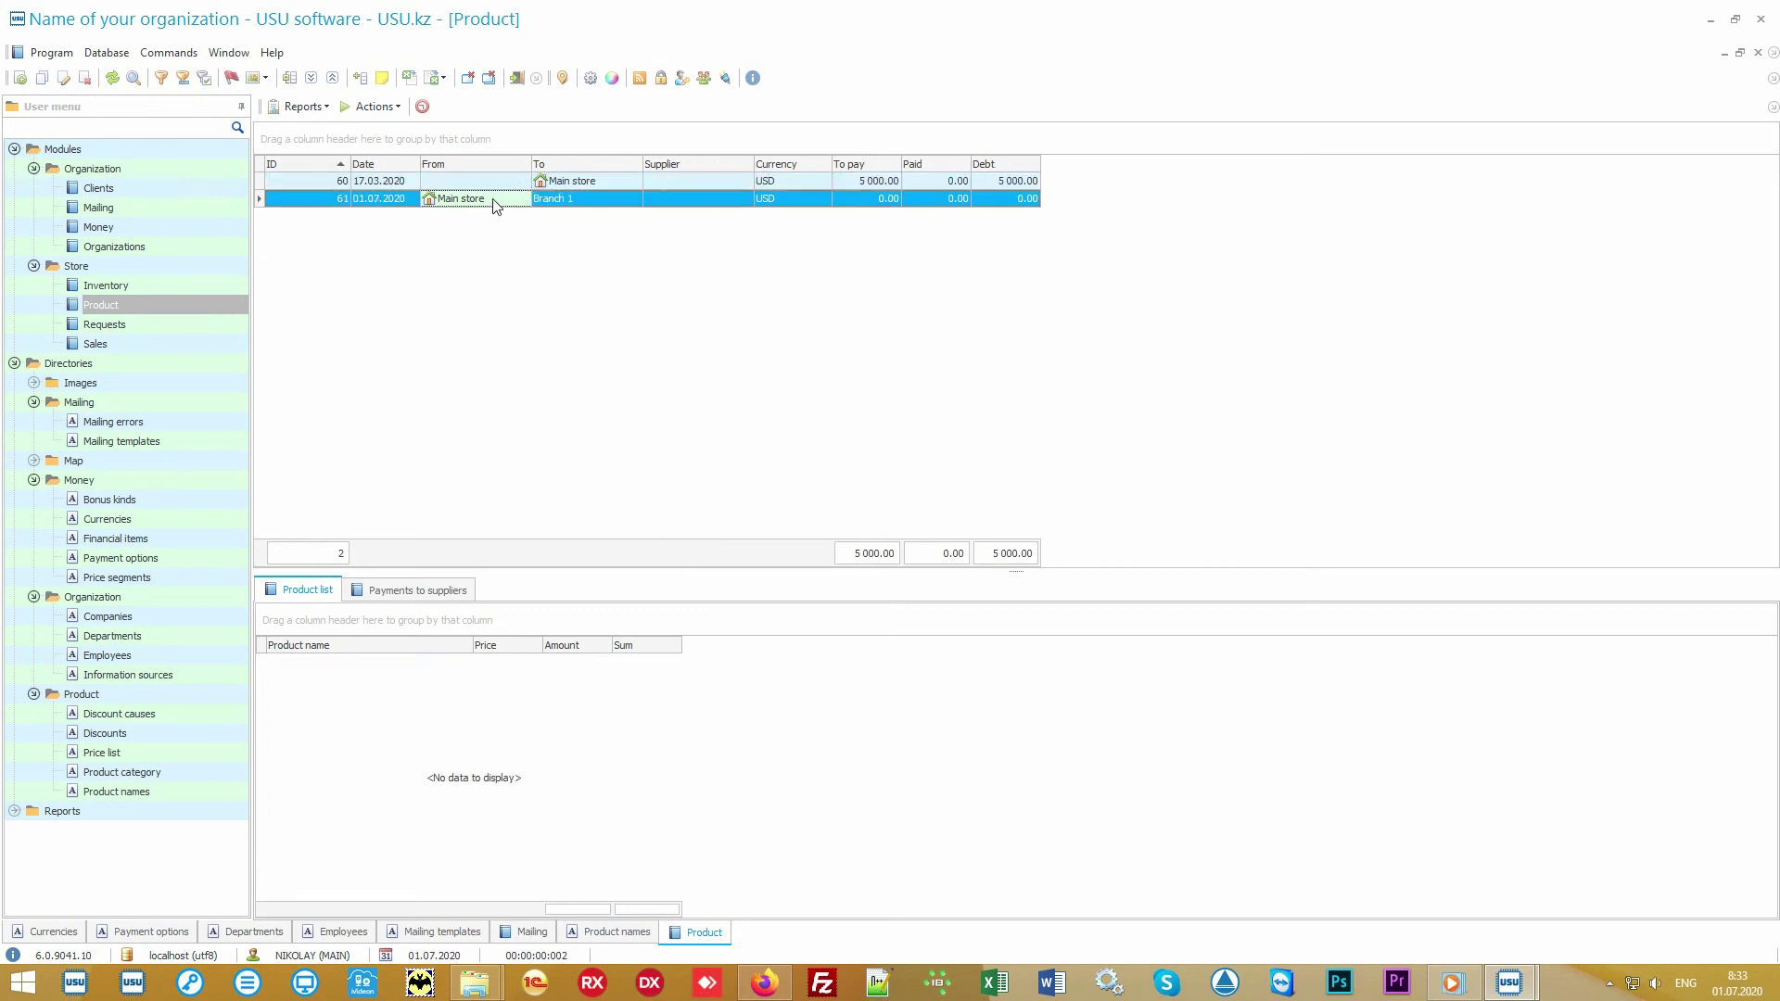
click(585, 200)
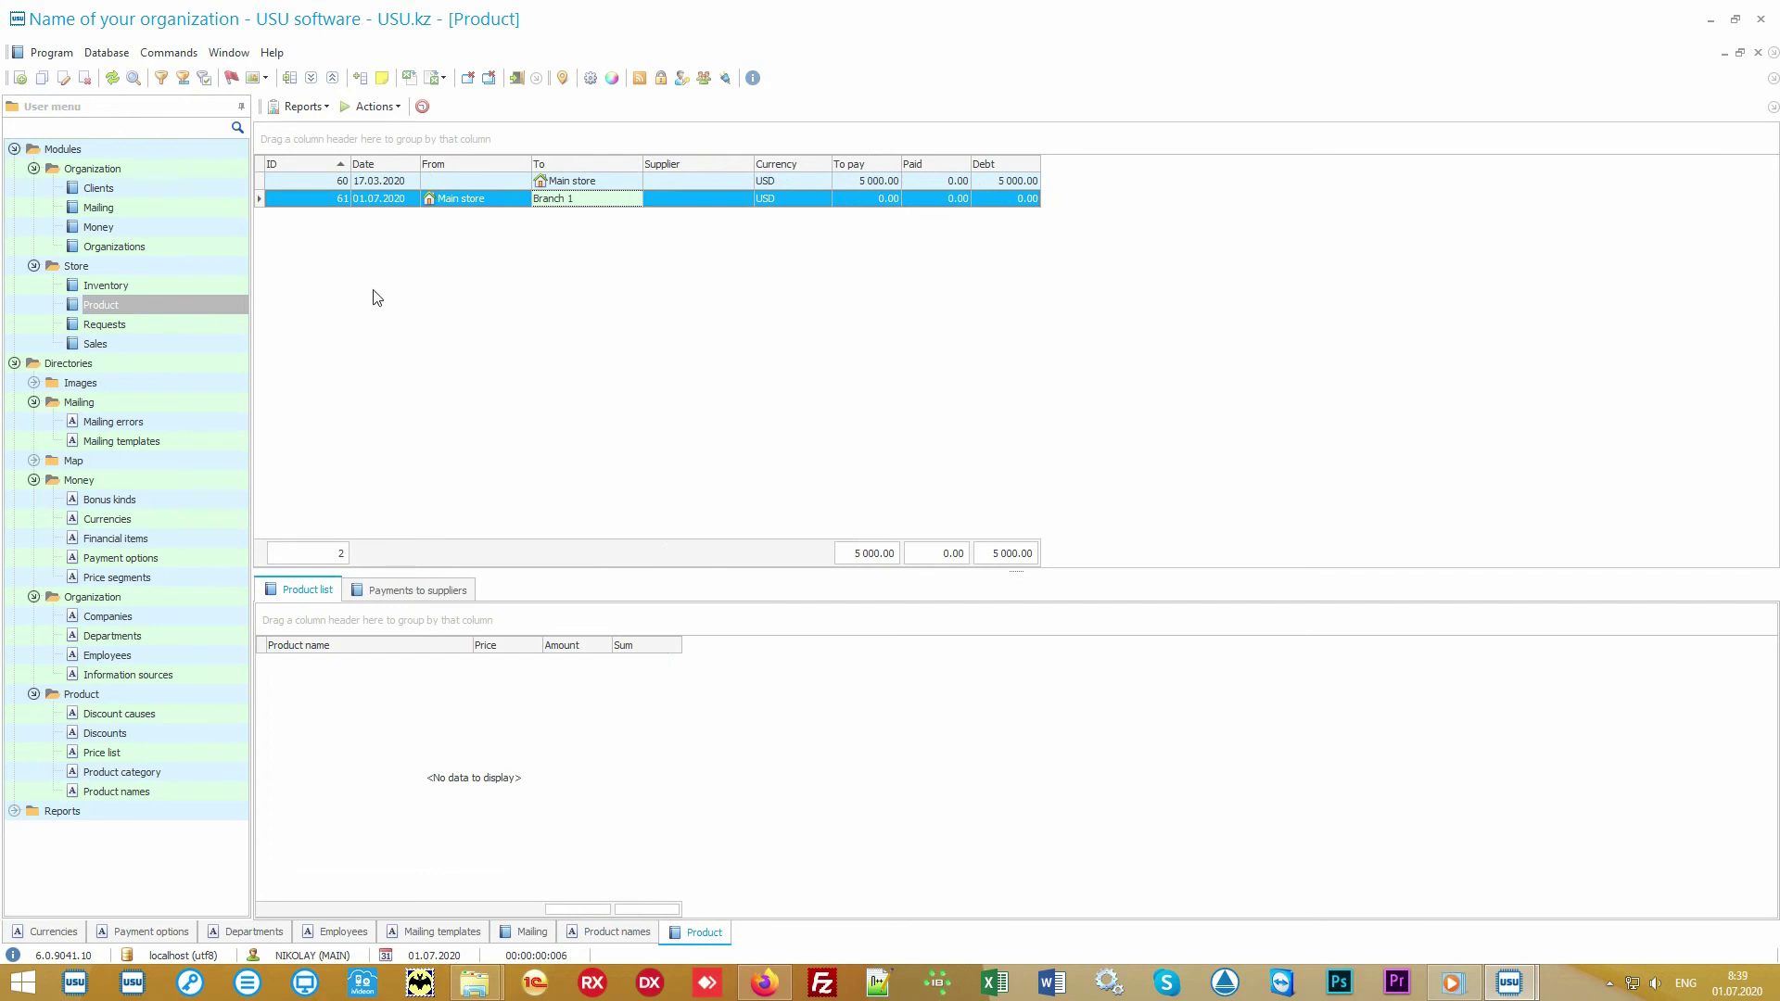
Open the Sales module under Store and run the data search for sales with a sell date from 01.07.2020
click(176, 345)
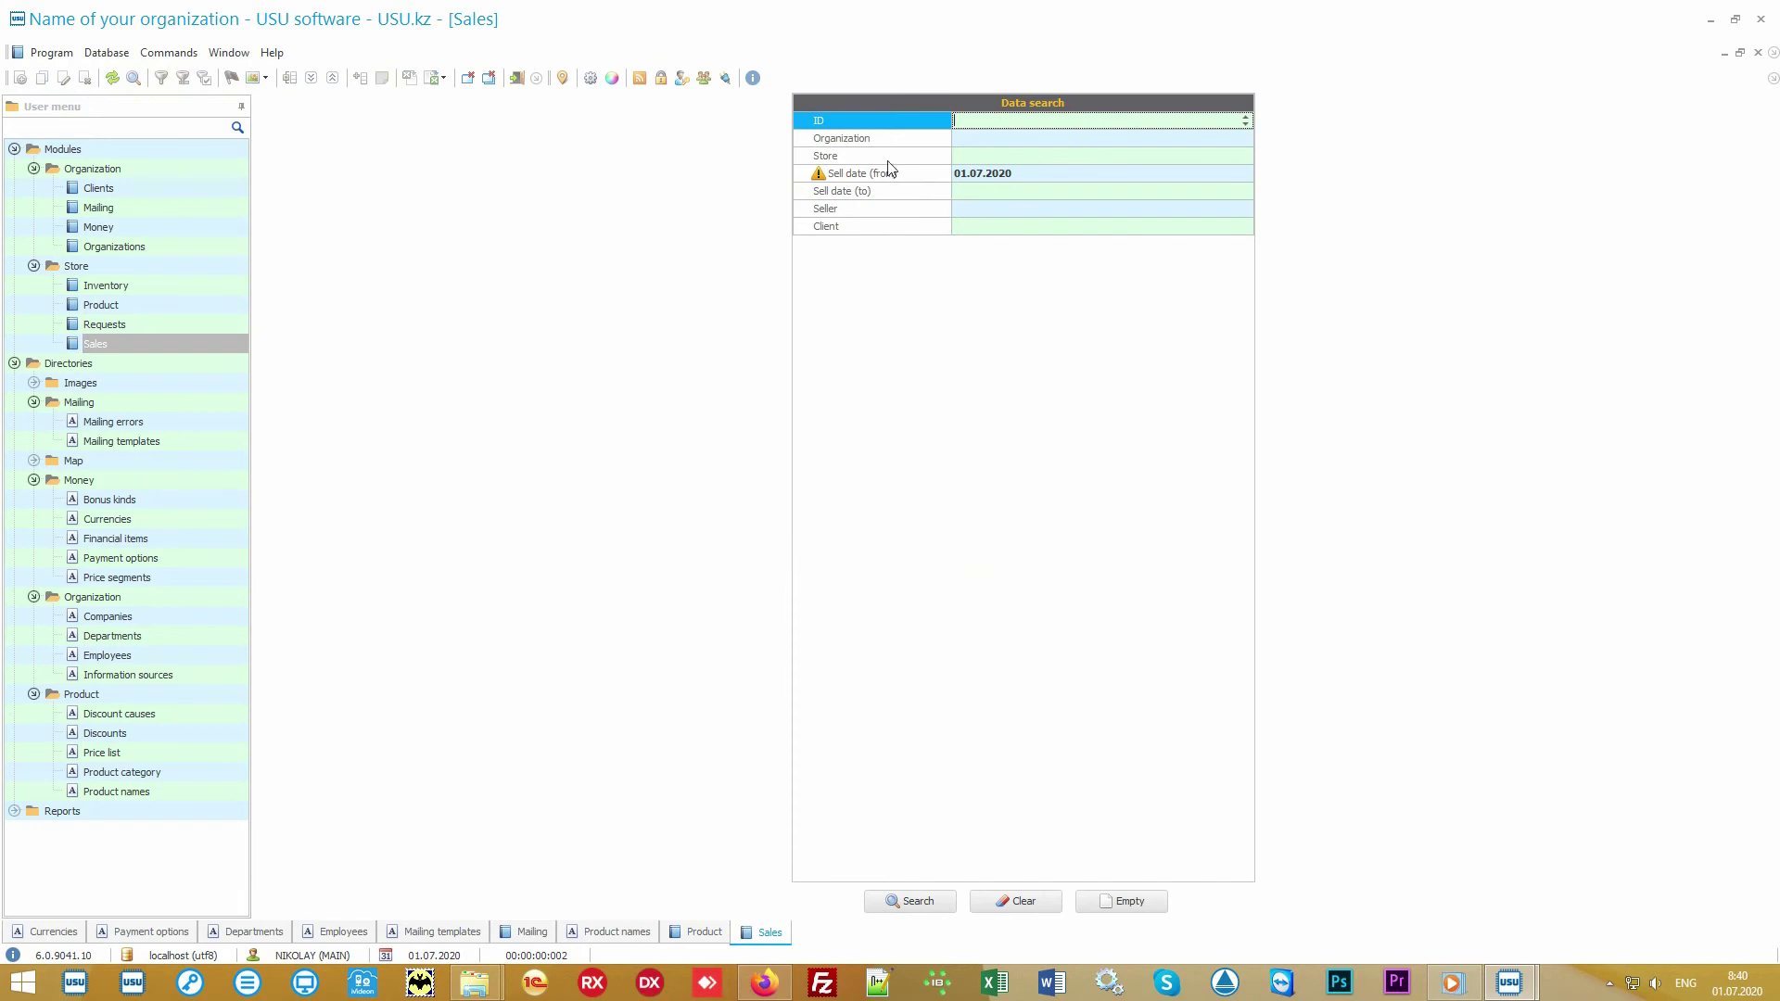
mouse_move(904, 137)
mouse_down()
mouse_move(895, 238)
mouse_move(905, 123)
mouse_move(897, 229)
mouse_move(890, 119)
mouse_up()
click(918, 904)
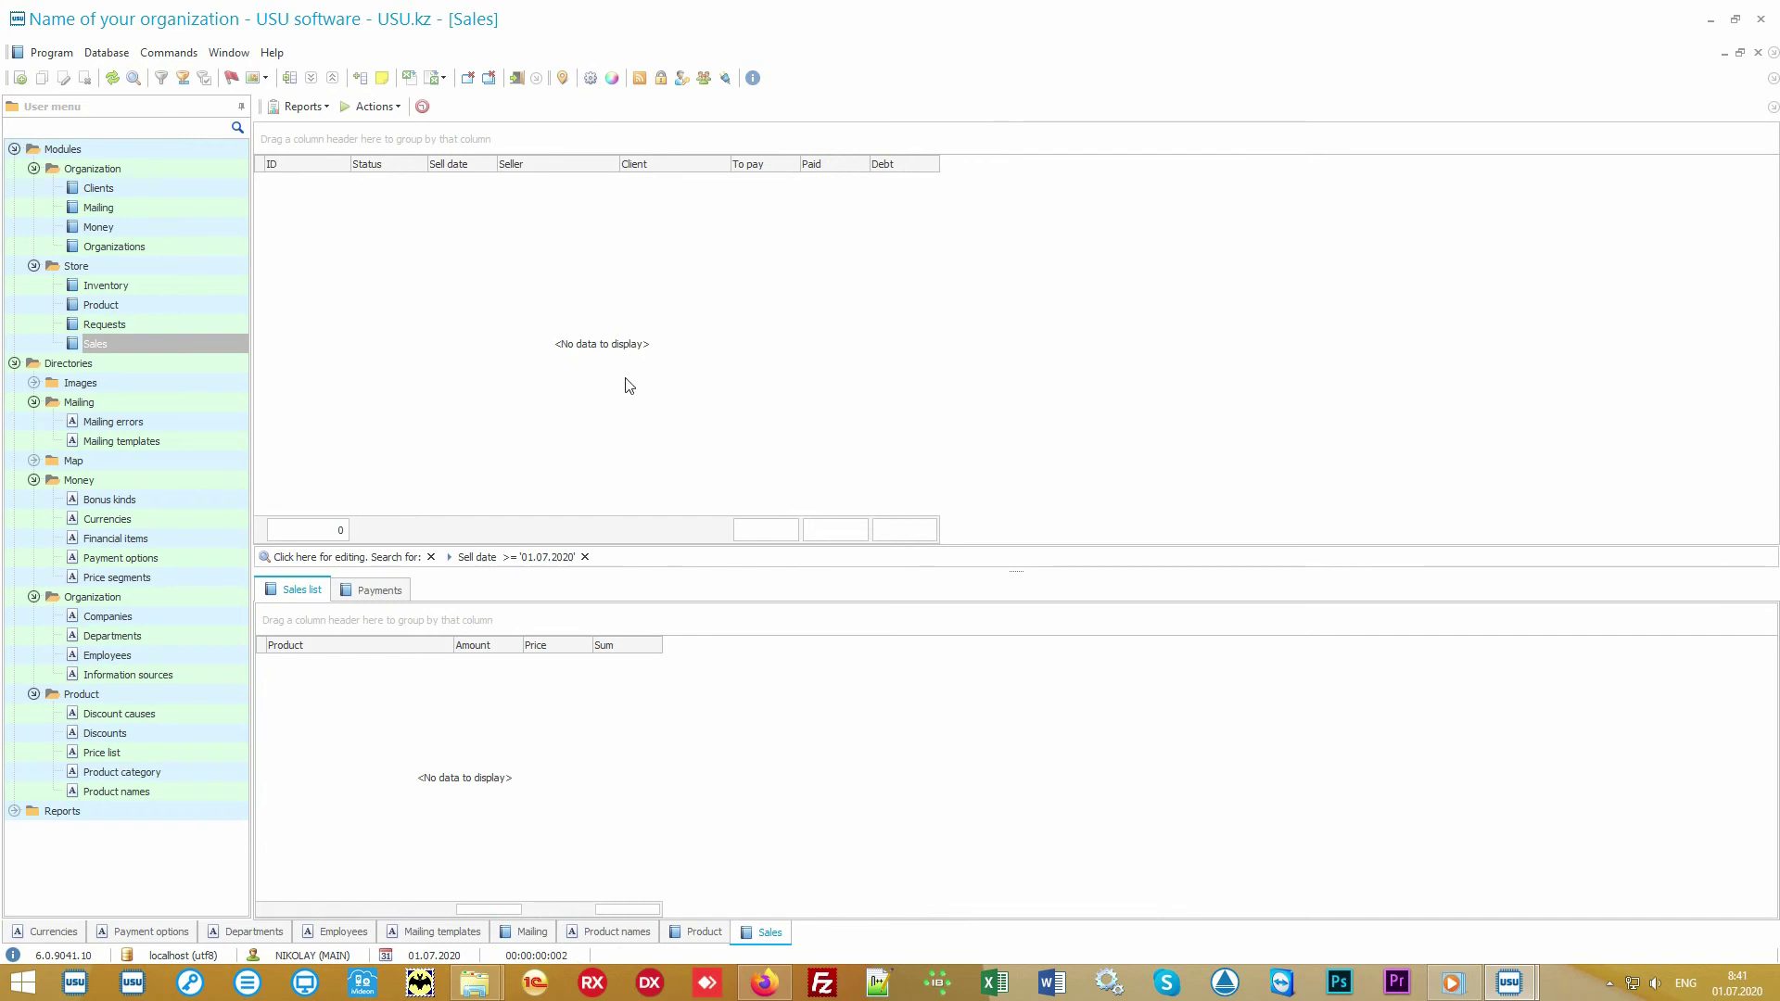
Start a new sale with the Sell action and choose the client by entering the client's card number
click(376, 107)
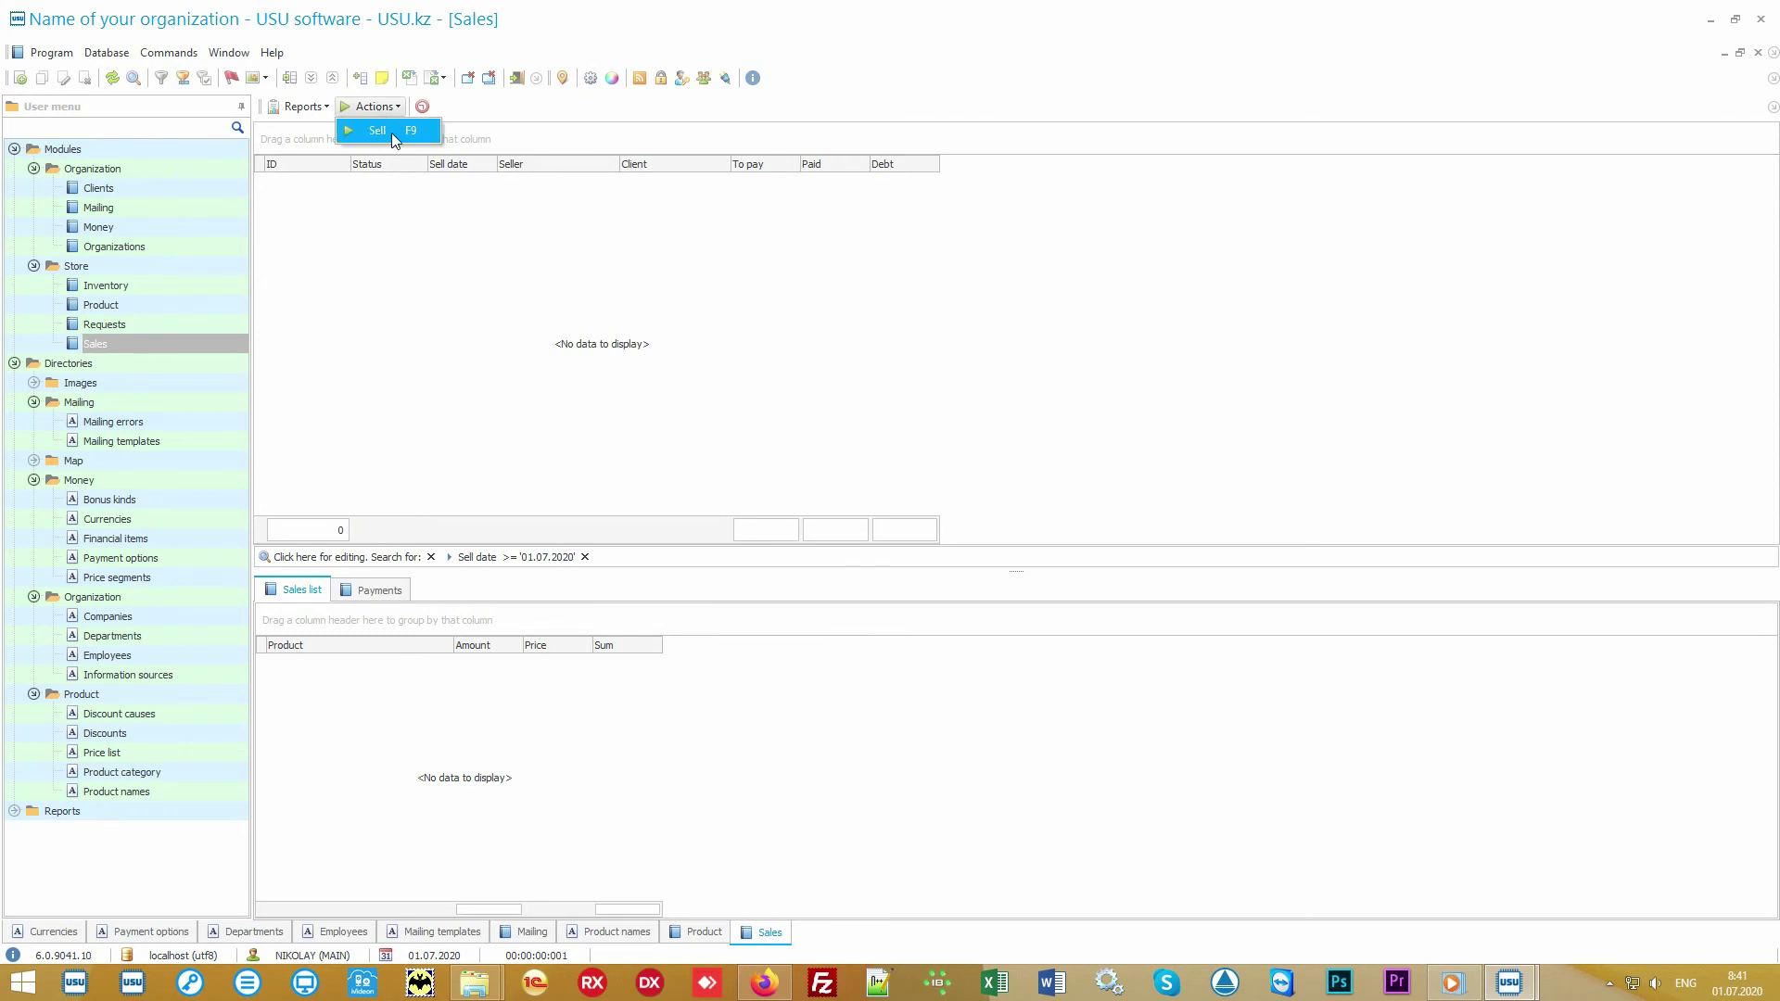
click(391, 132)
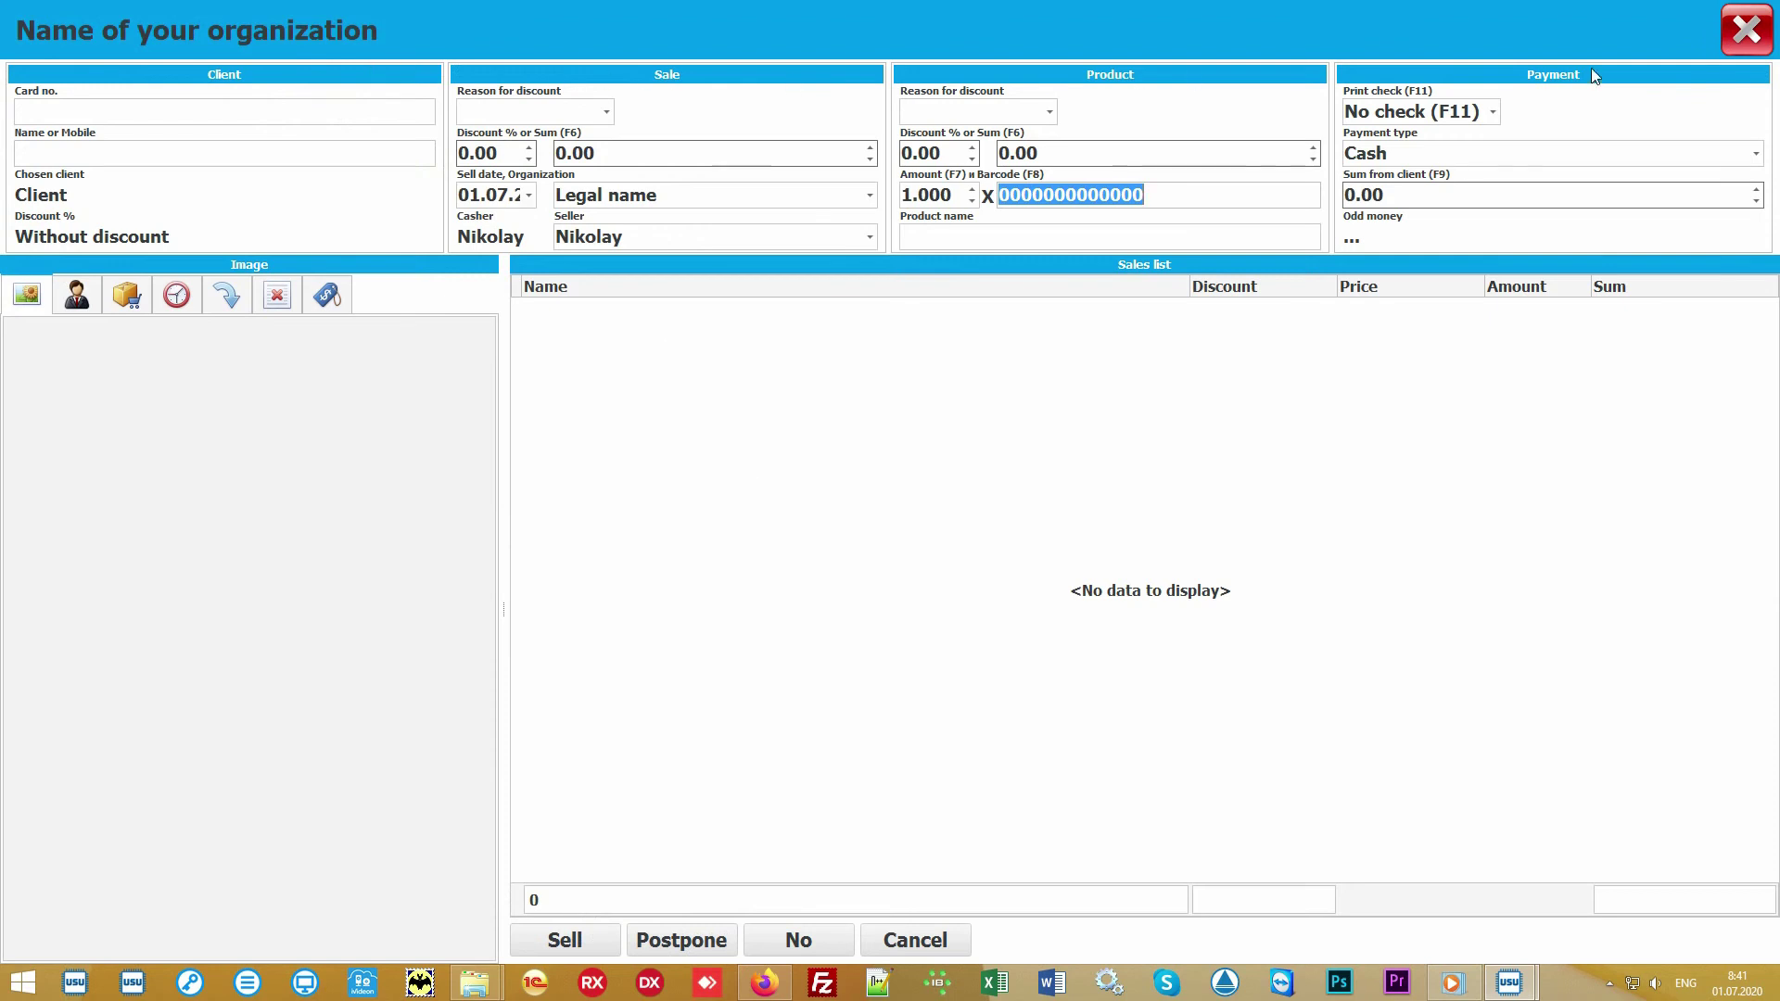
click(811, 466)
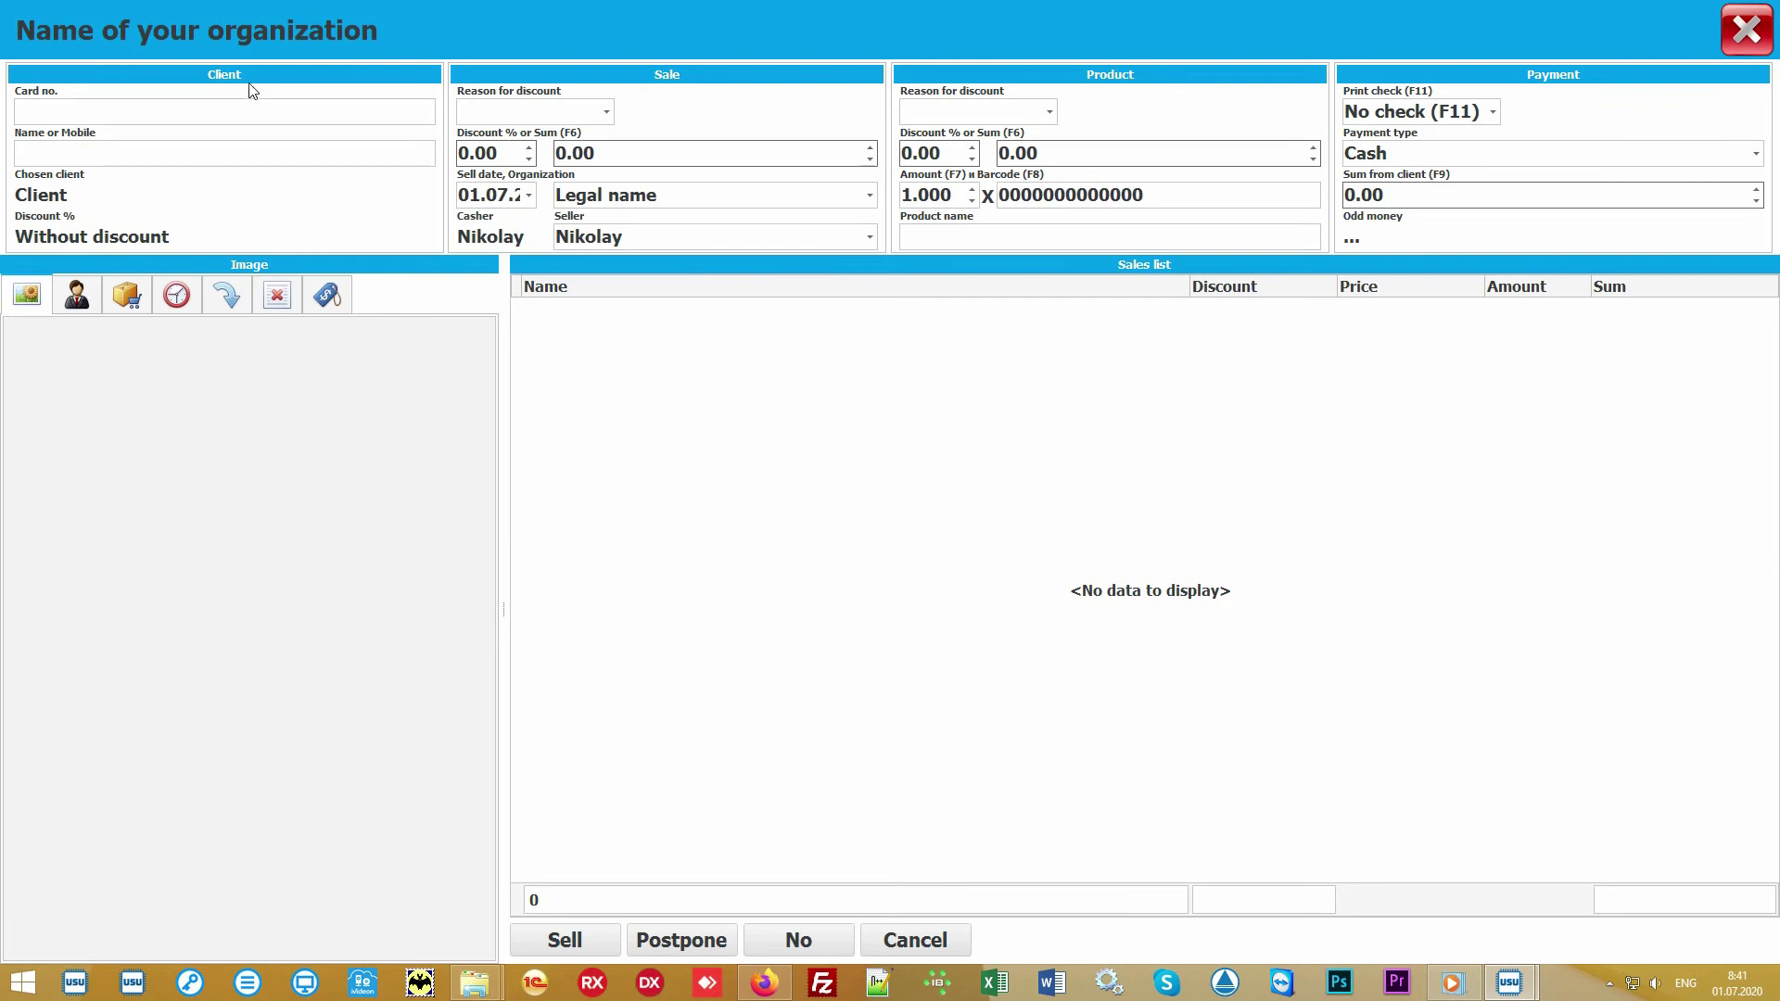
click(141, 110)
text(111)
key(Return)
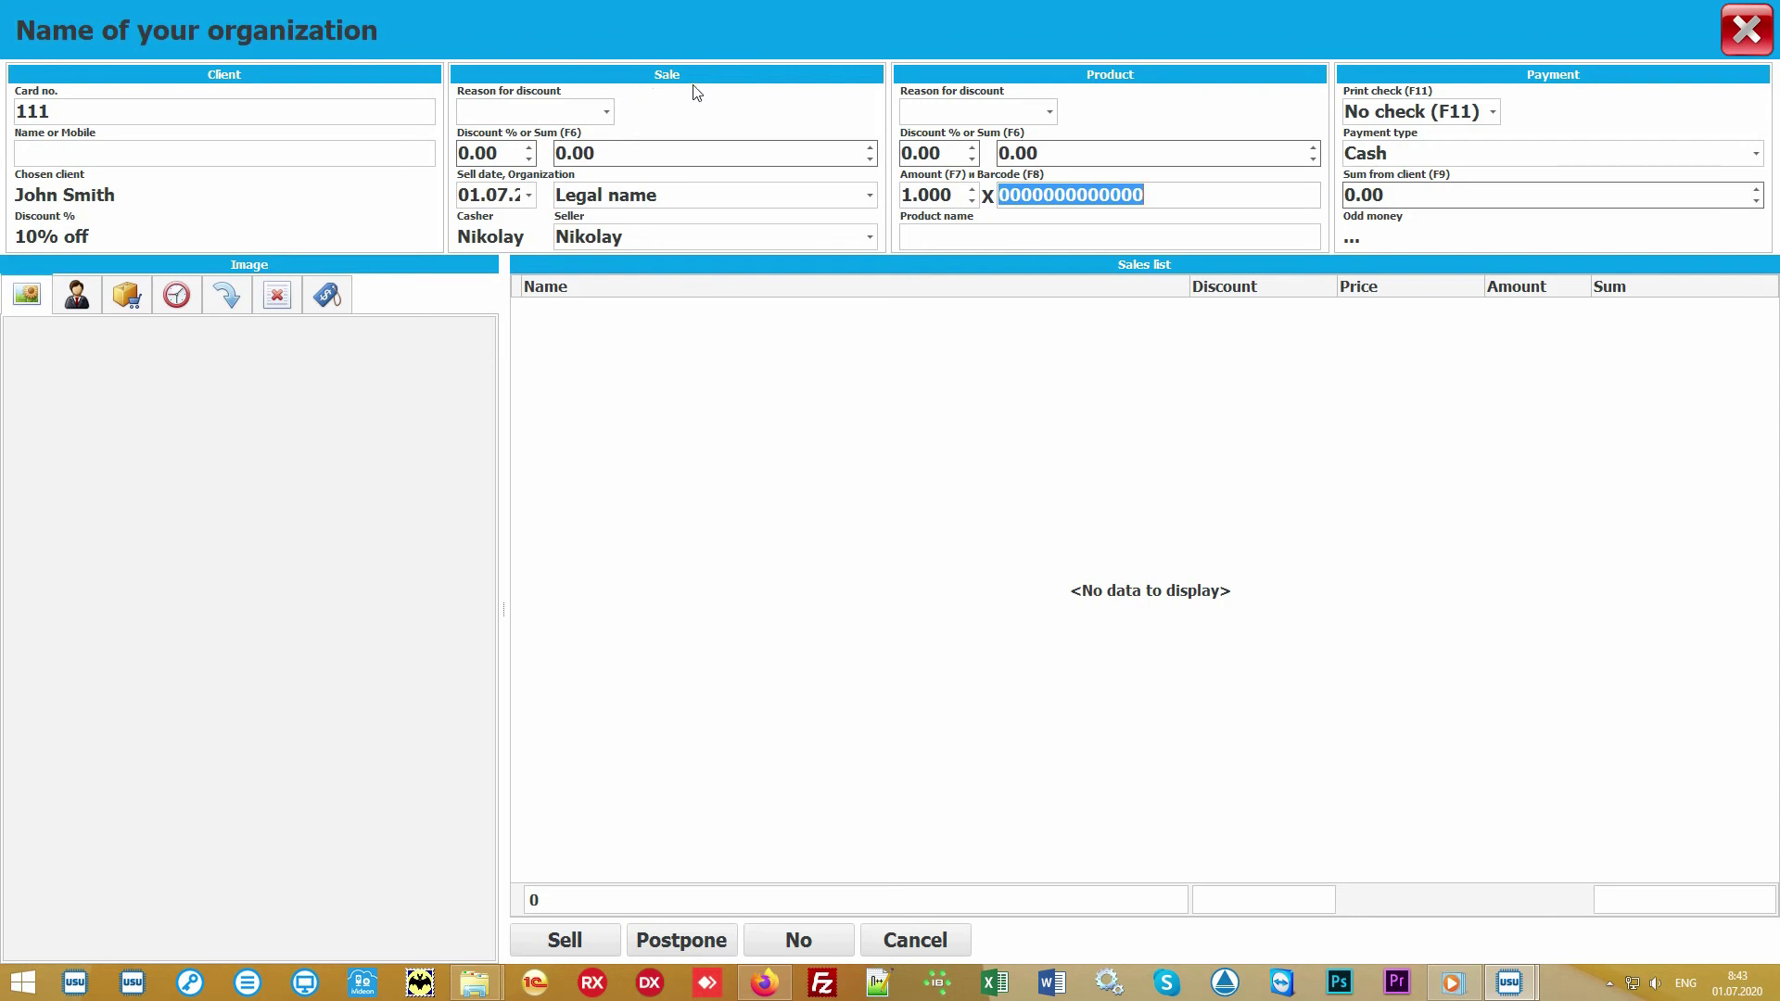
View the sale's organization and seller options, keeping the organization "Legal name" and the preset seller
click(870, 197)
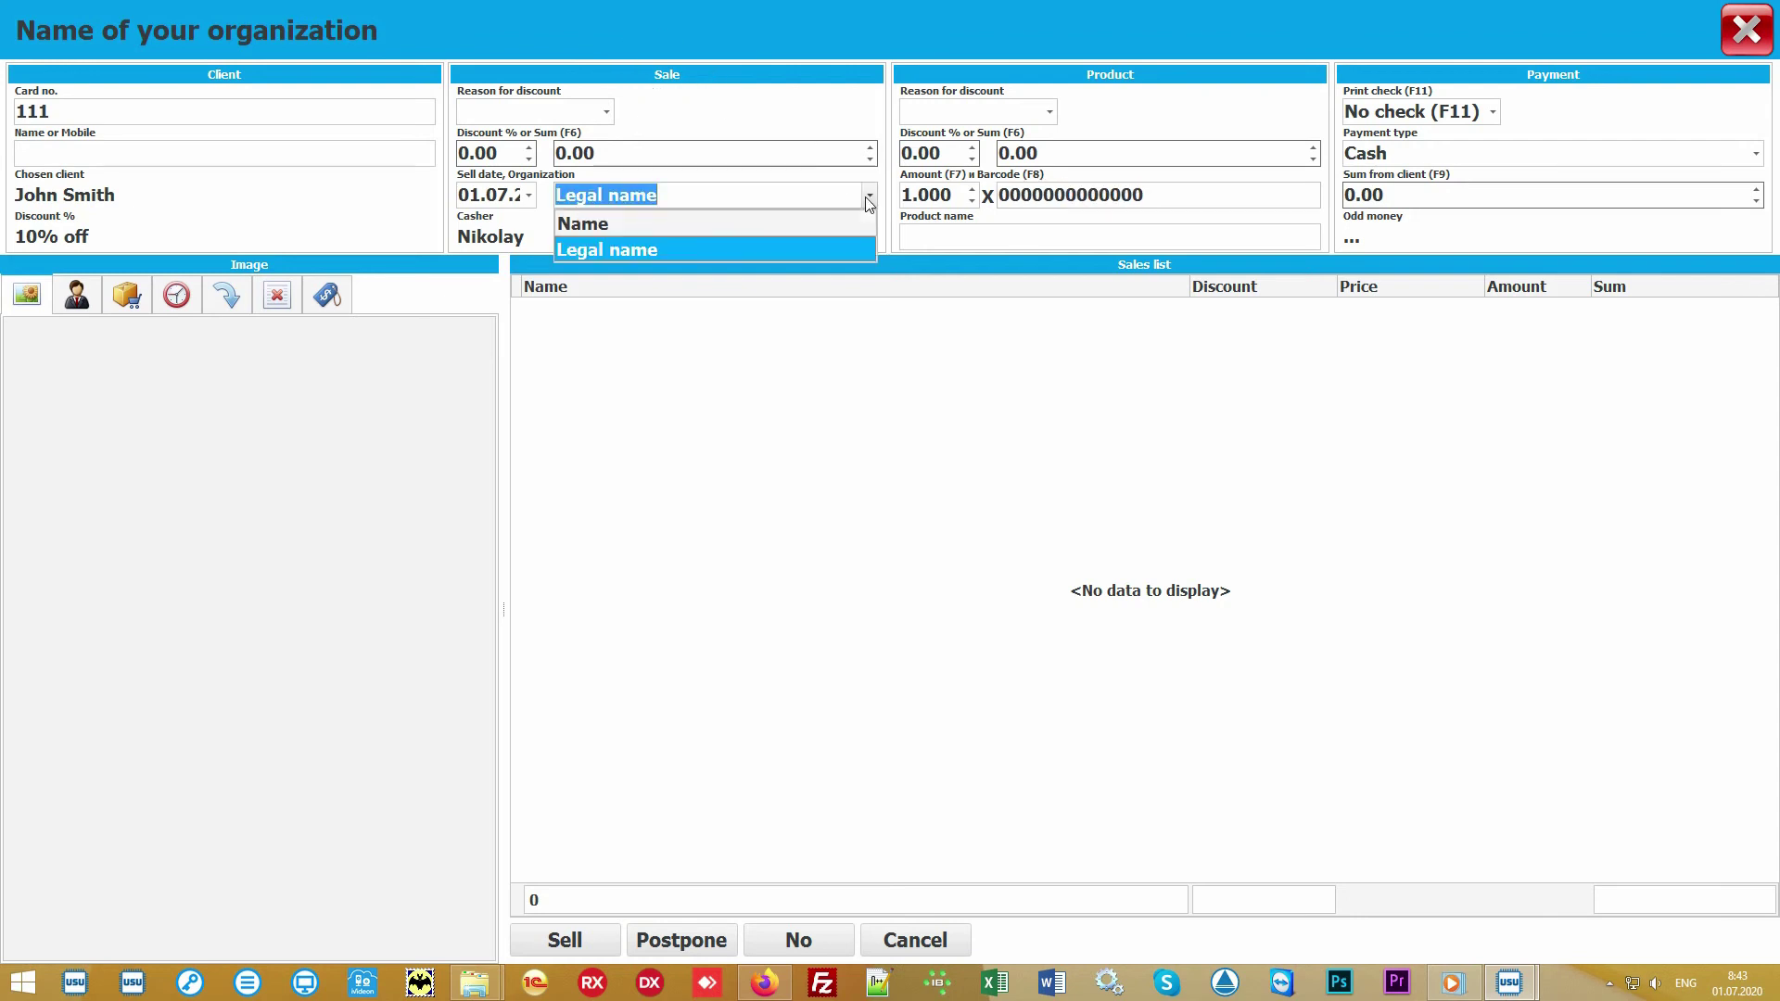
click(867, 198)
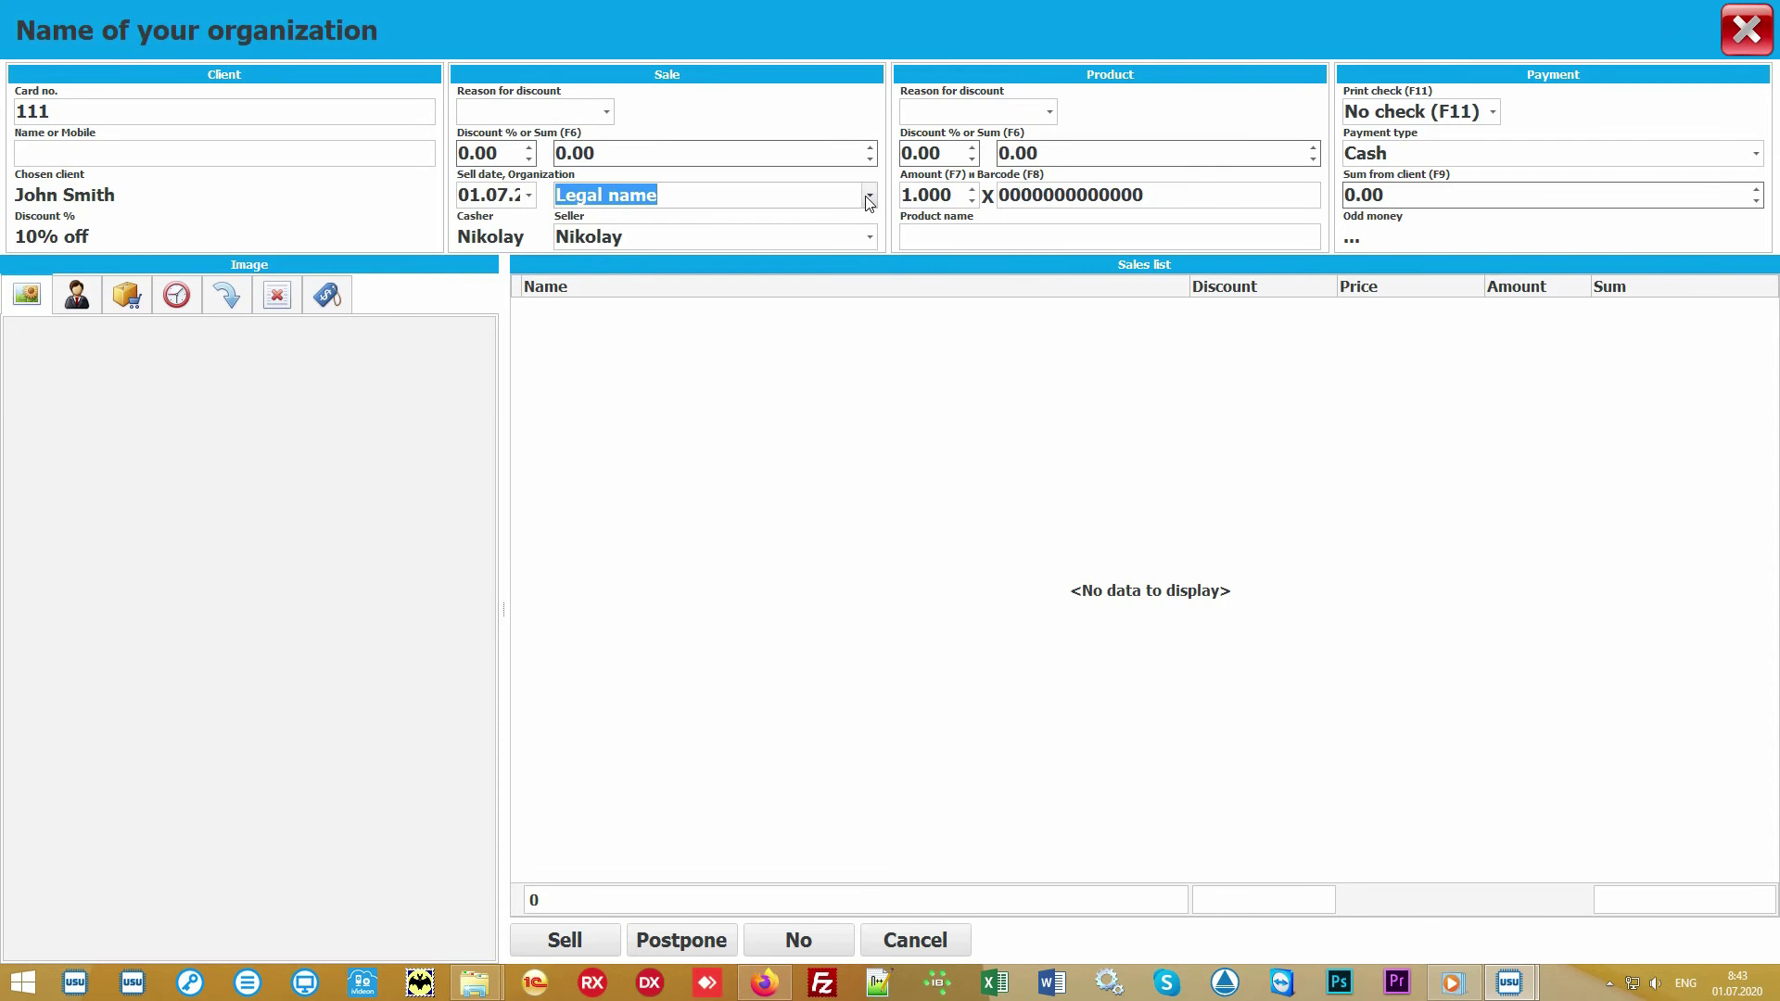
click(870, 238)
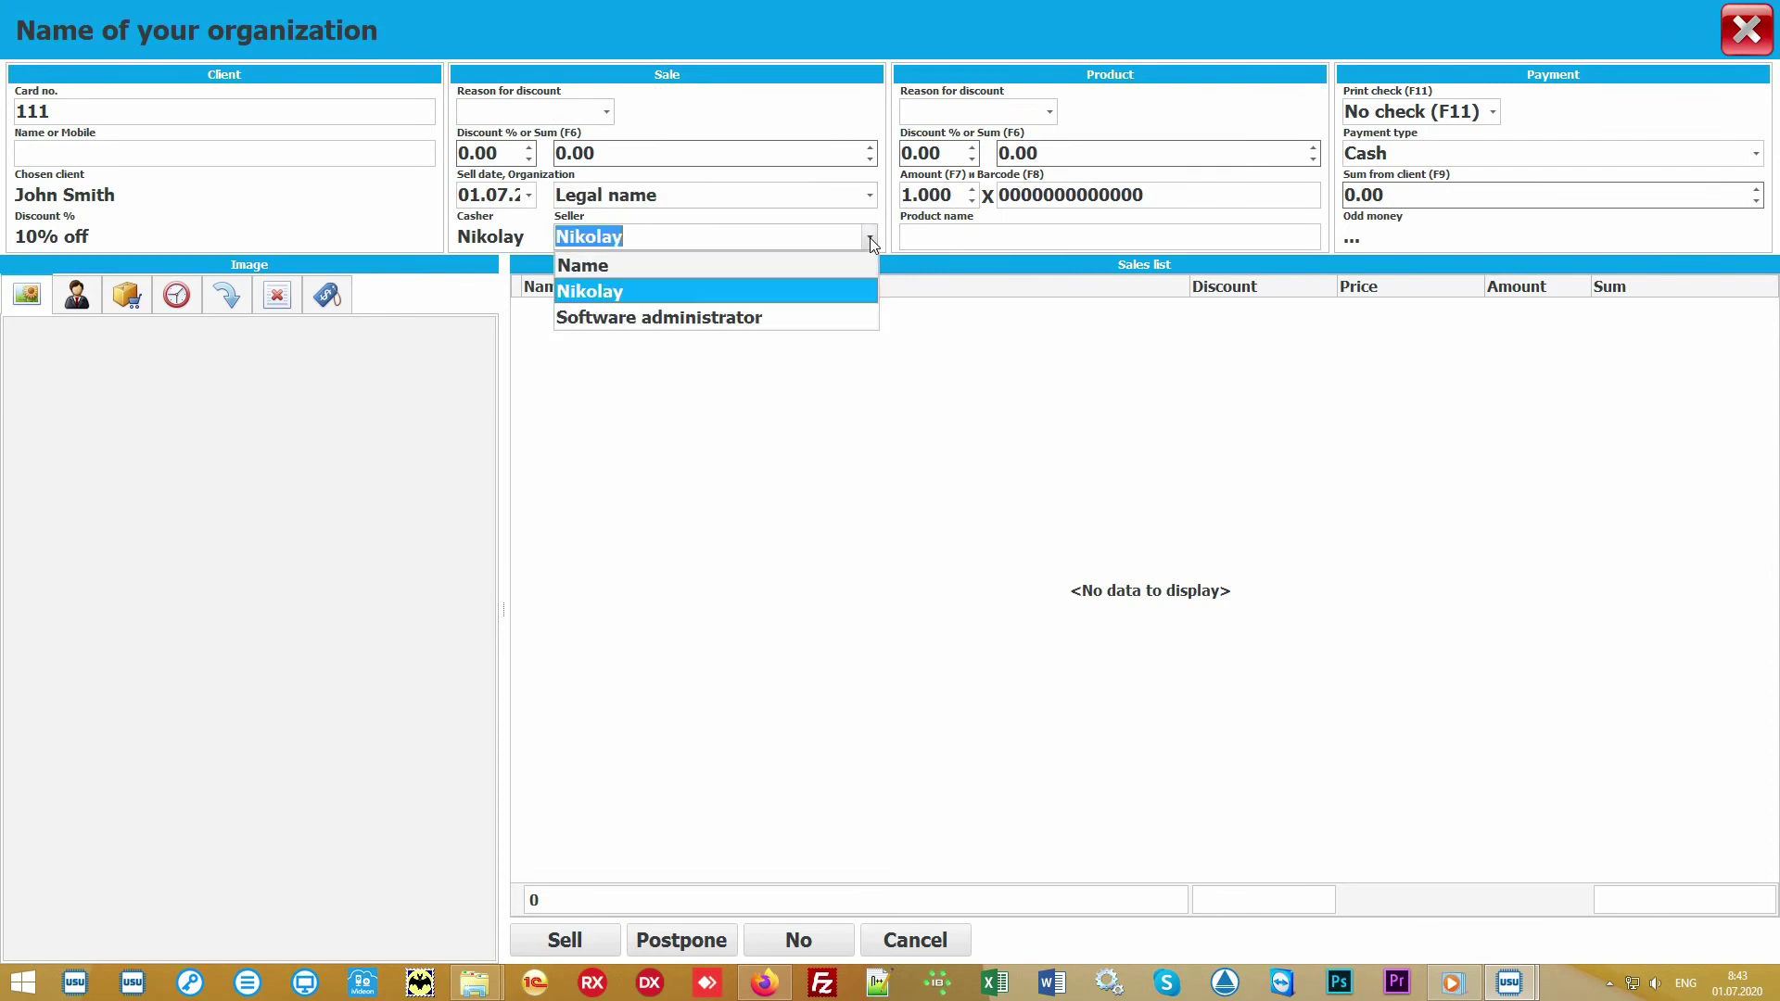
click(821, 288)
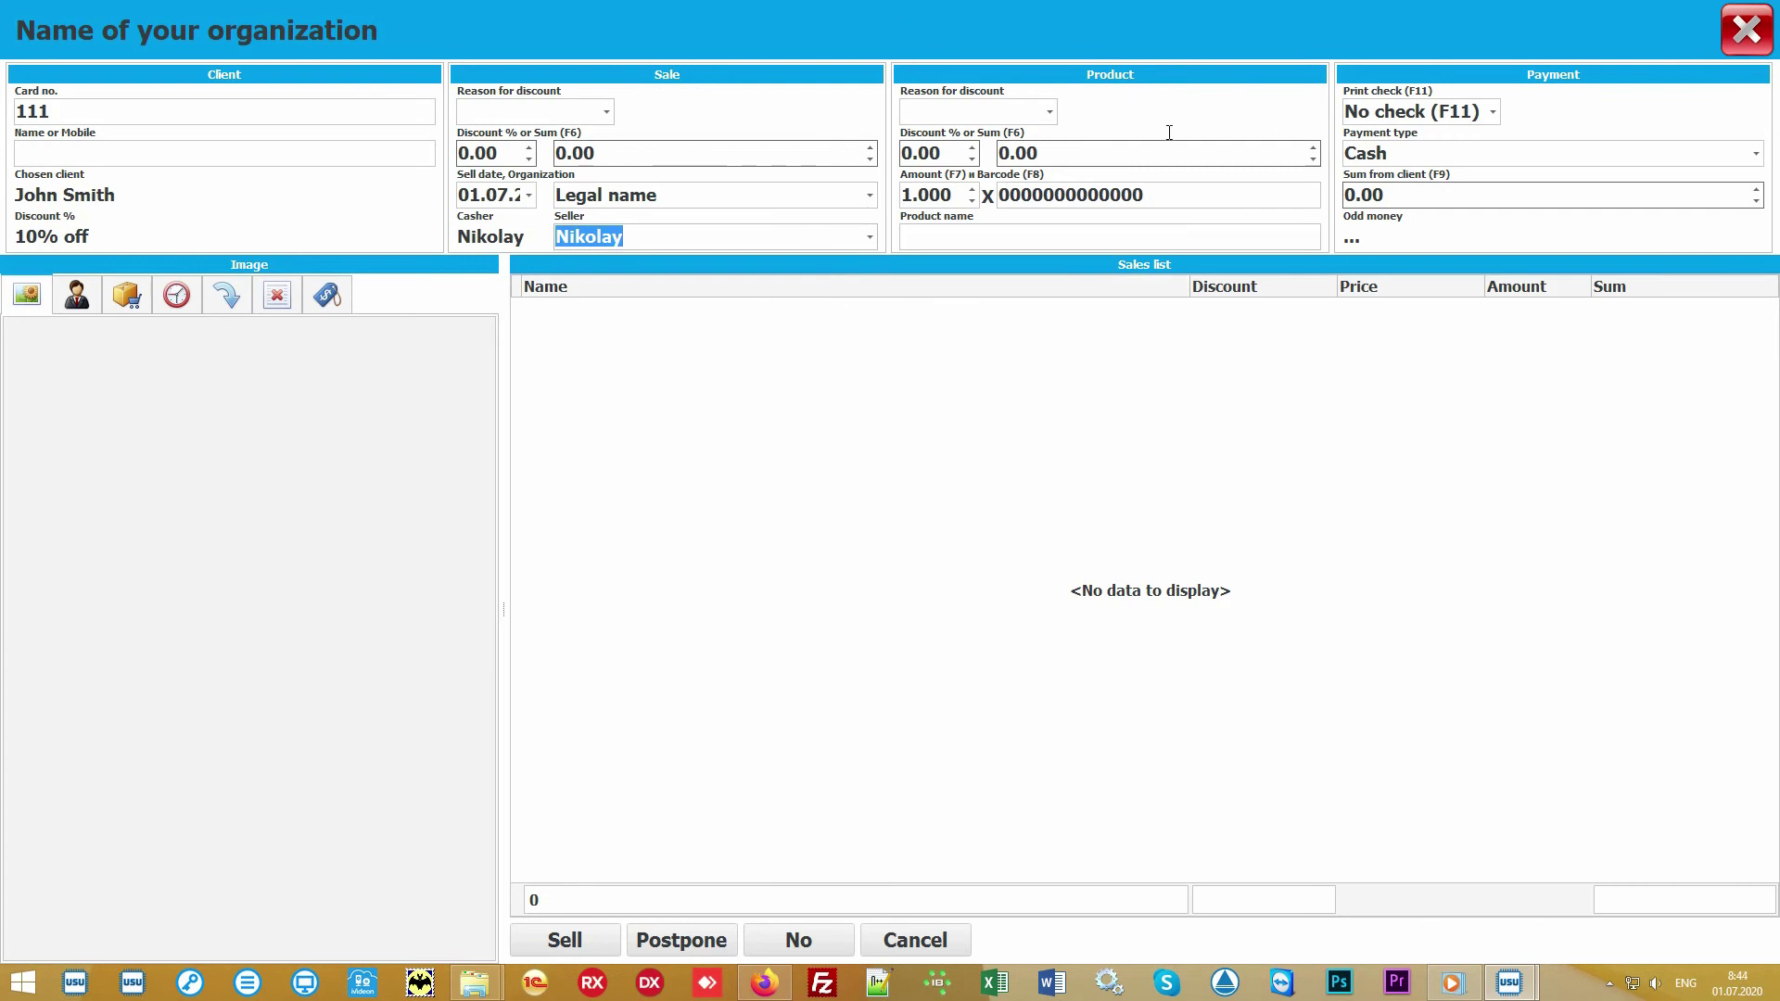
Add one unit of "Some product" to the sales list by its barcode 10027
click(1195, 193)
text(100)
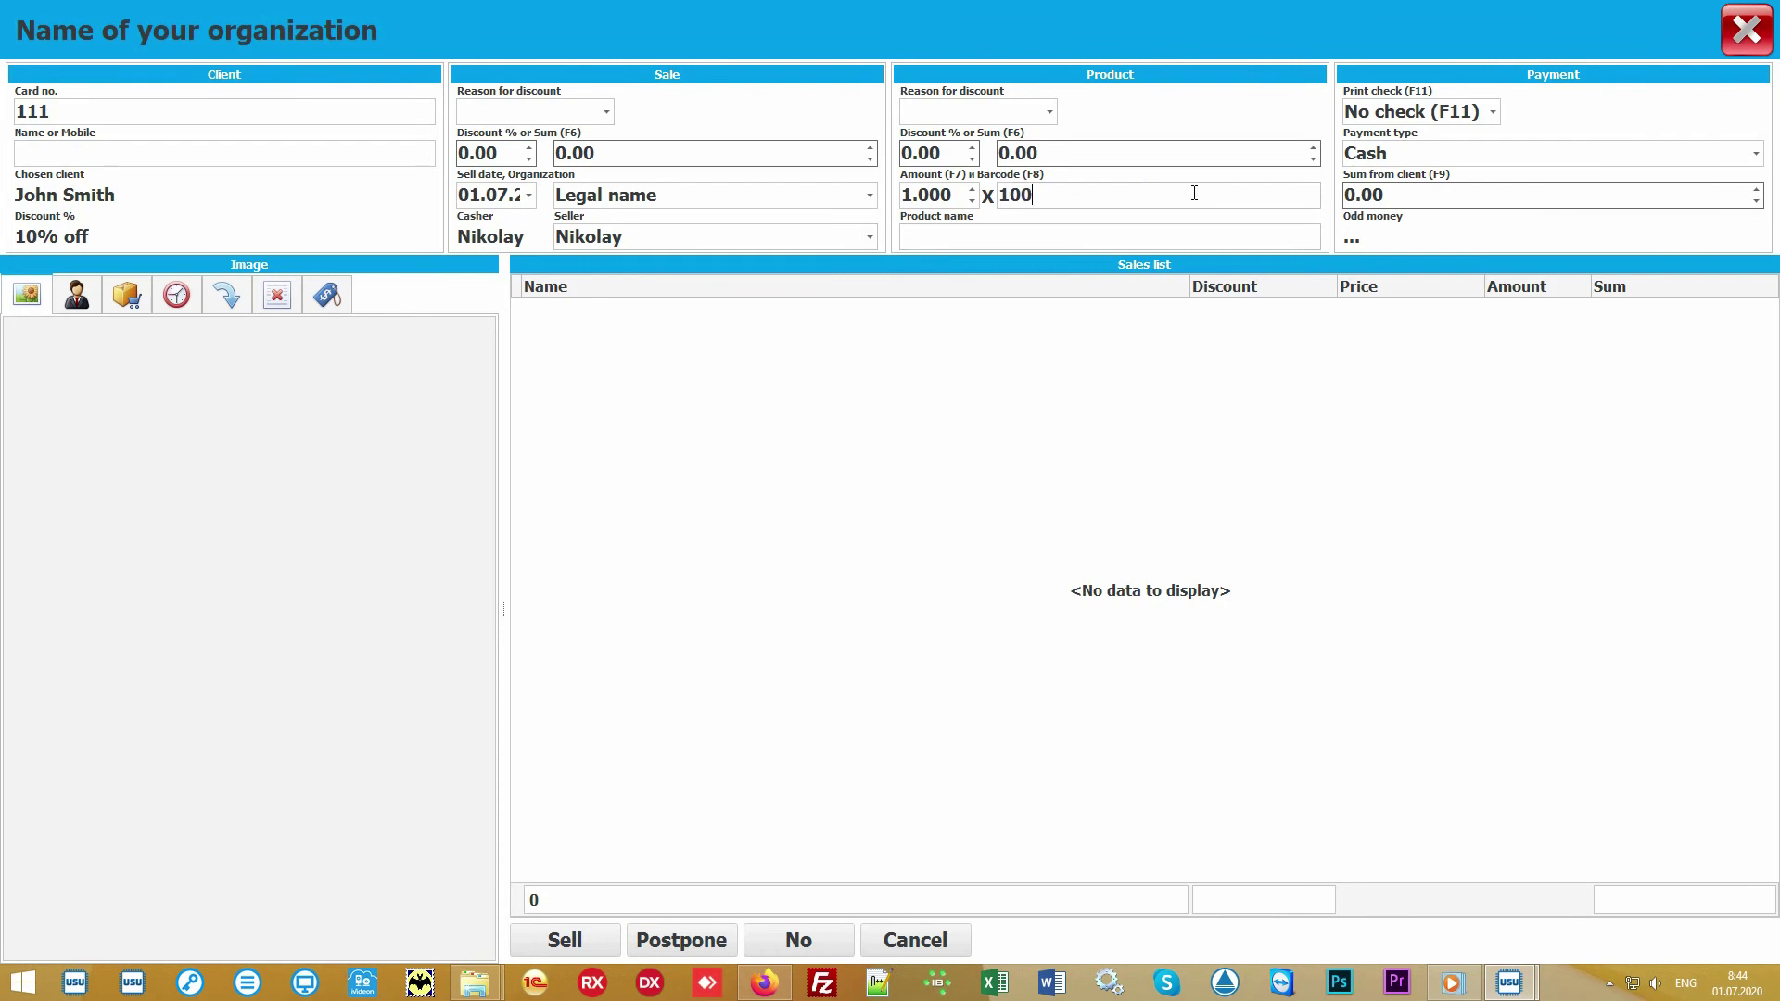
text(27)
key(Return)
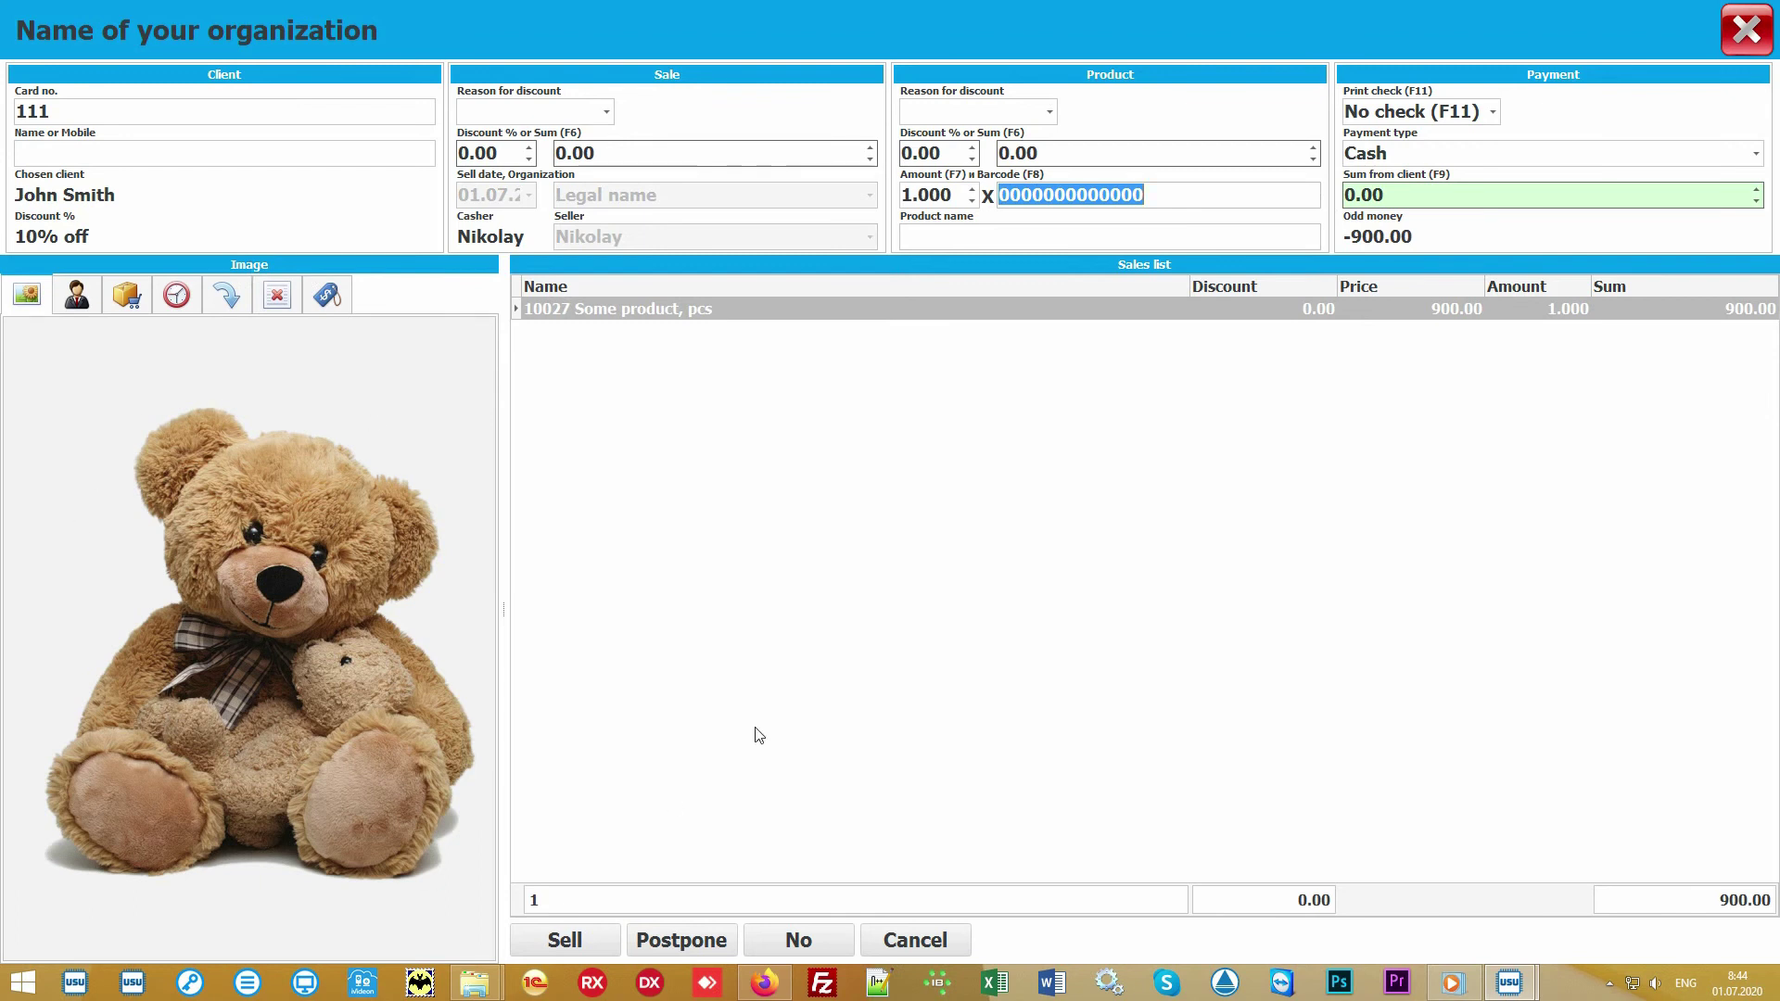
click(866, 601)
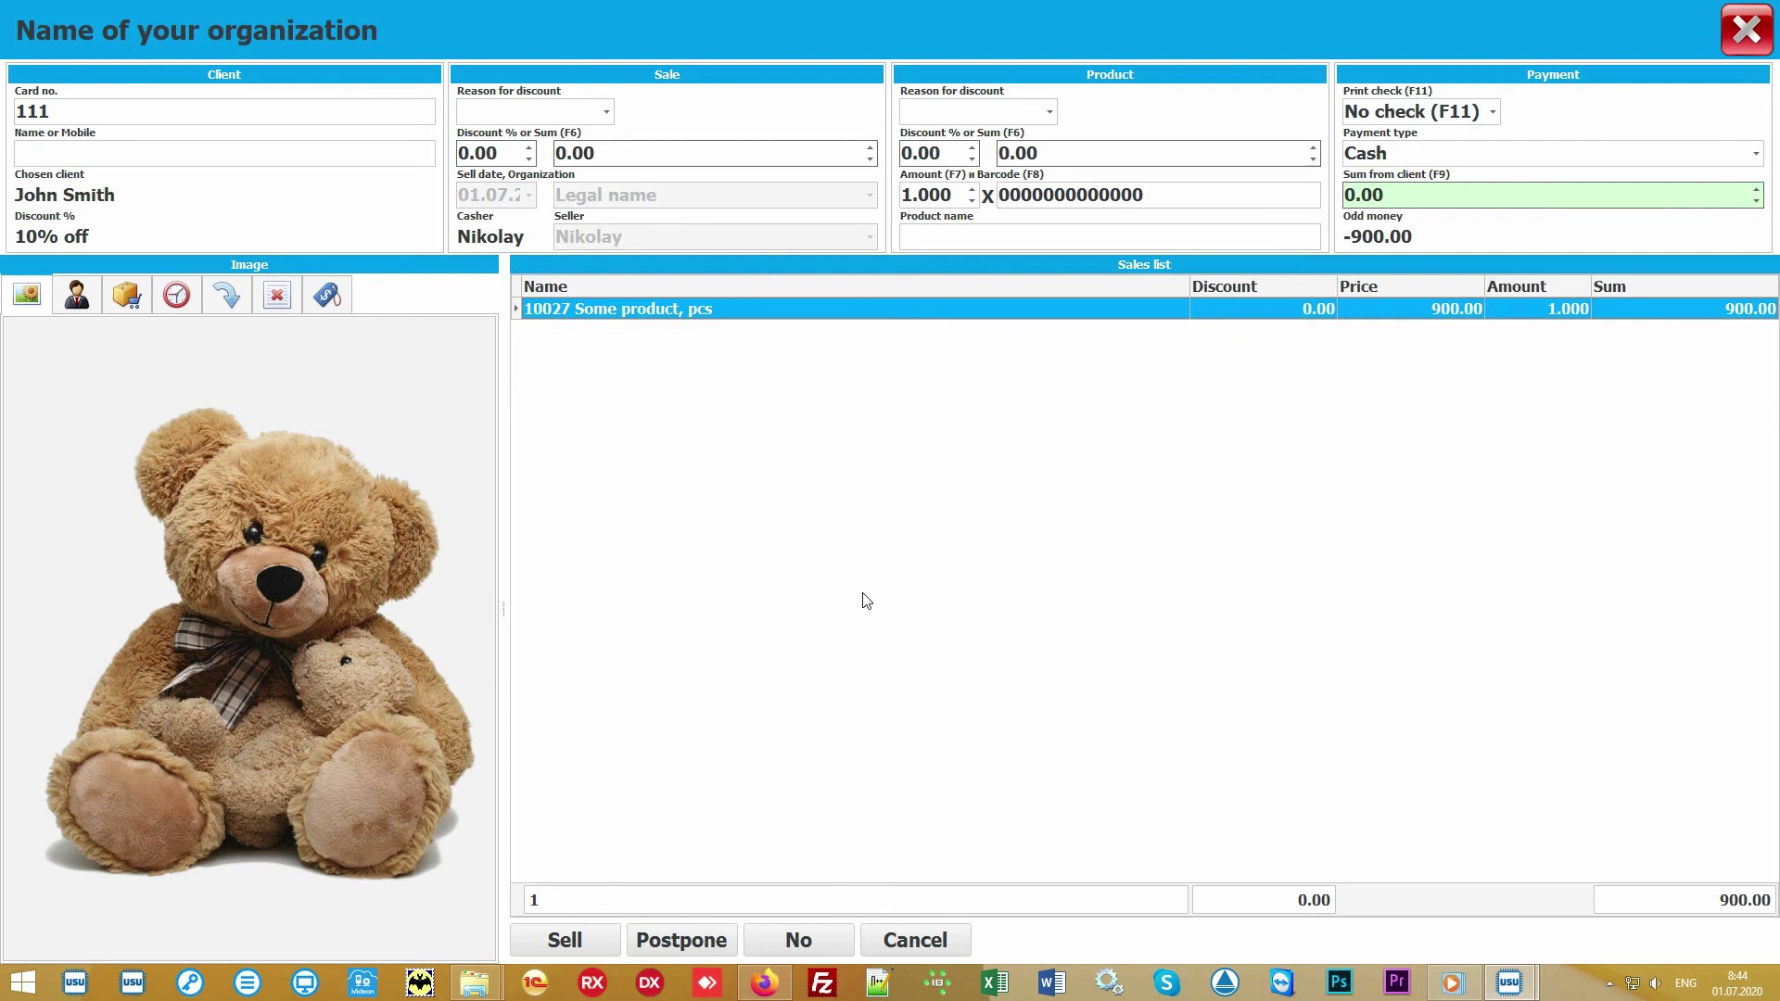
Examine the product name search field and the product selection list for Main store
click(989, 233)
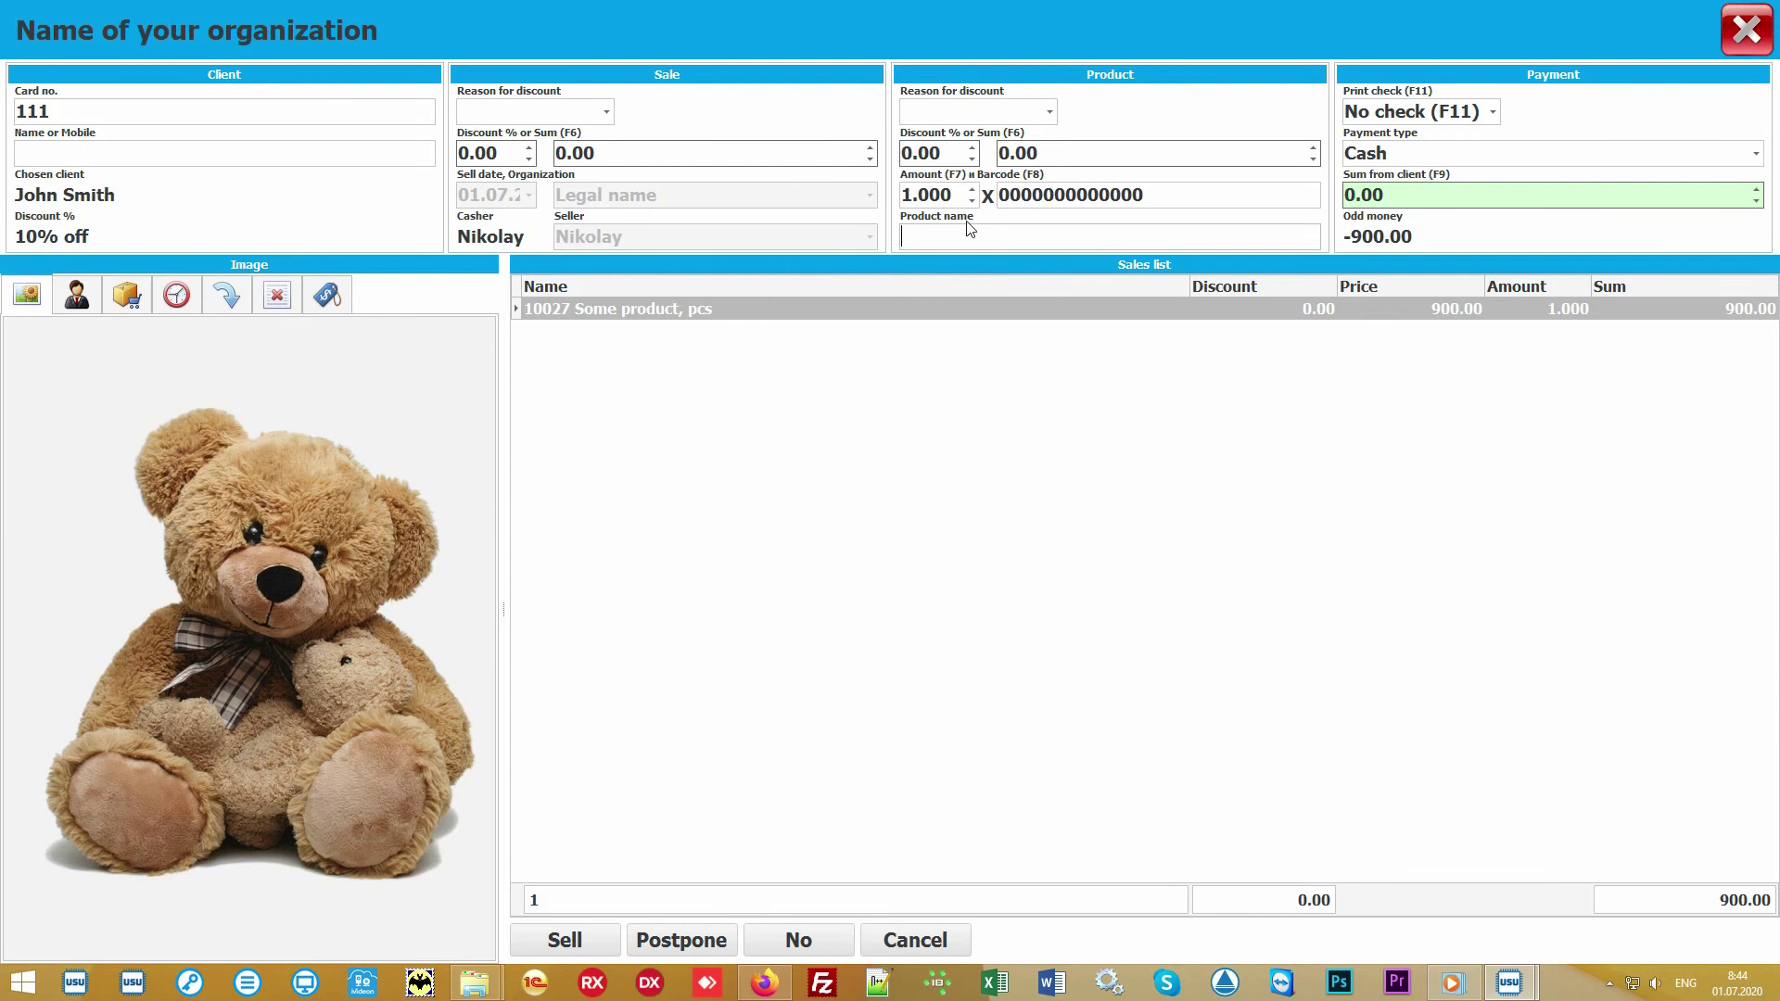
click(127, 297)
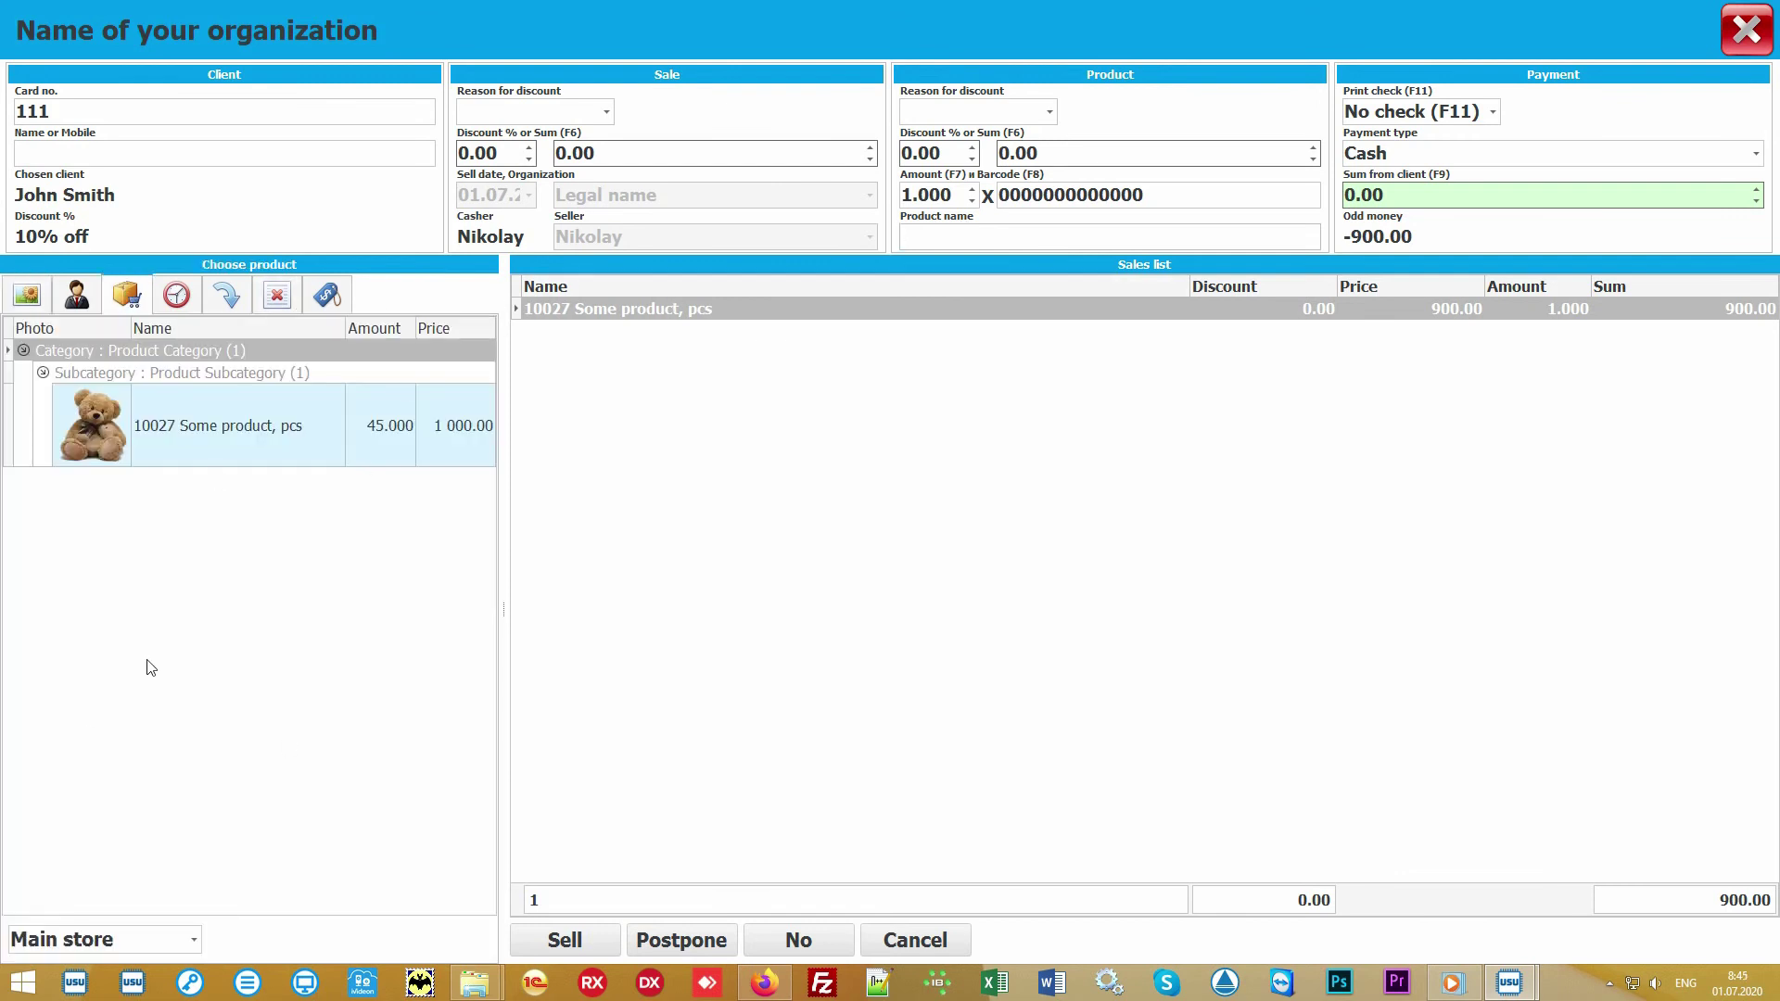
click(289, 612)
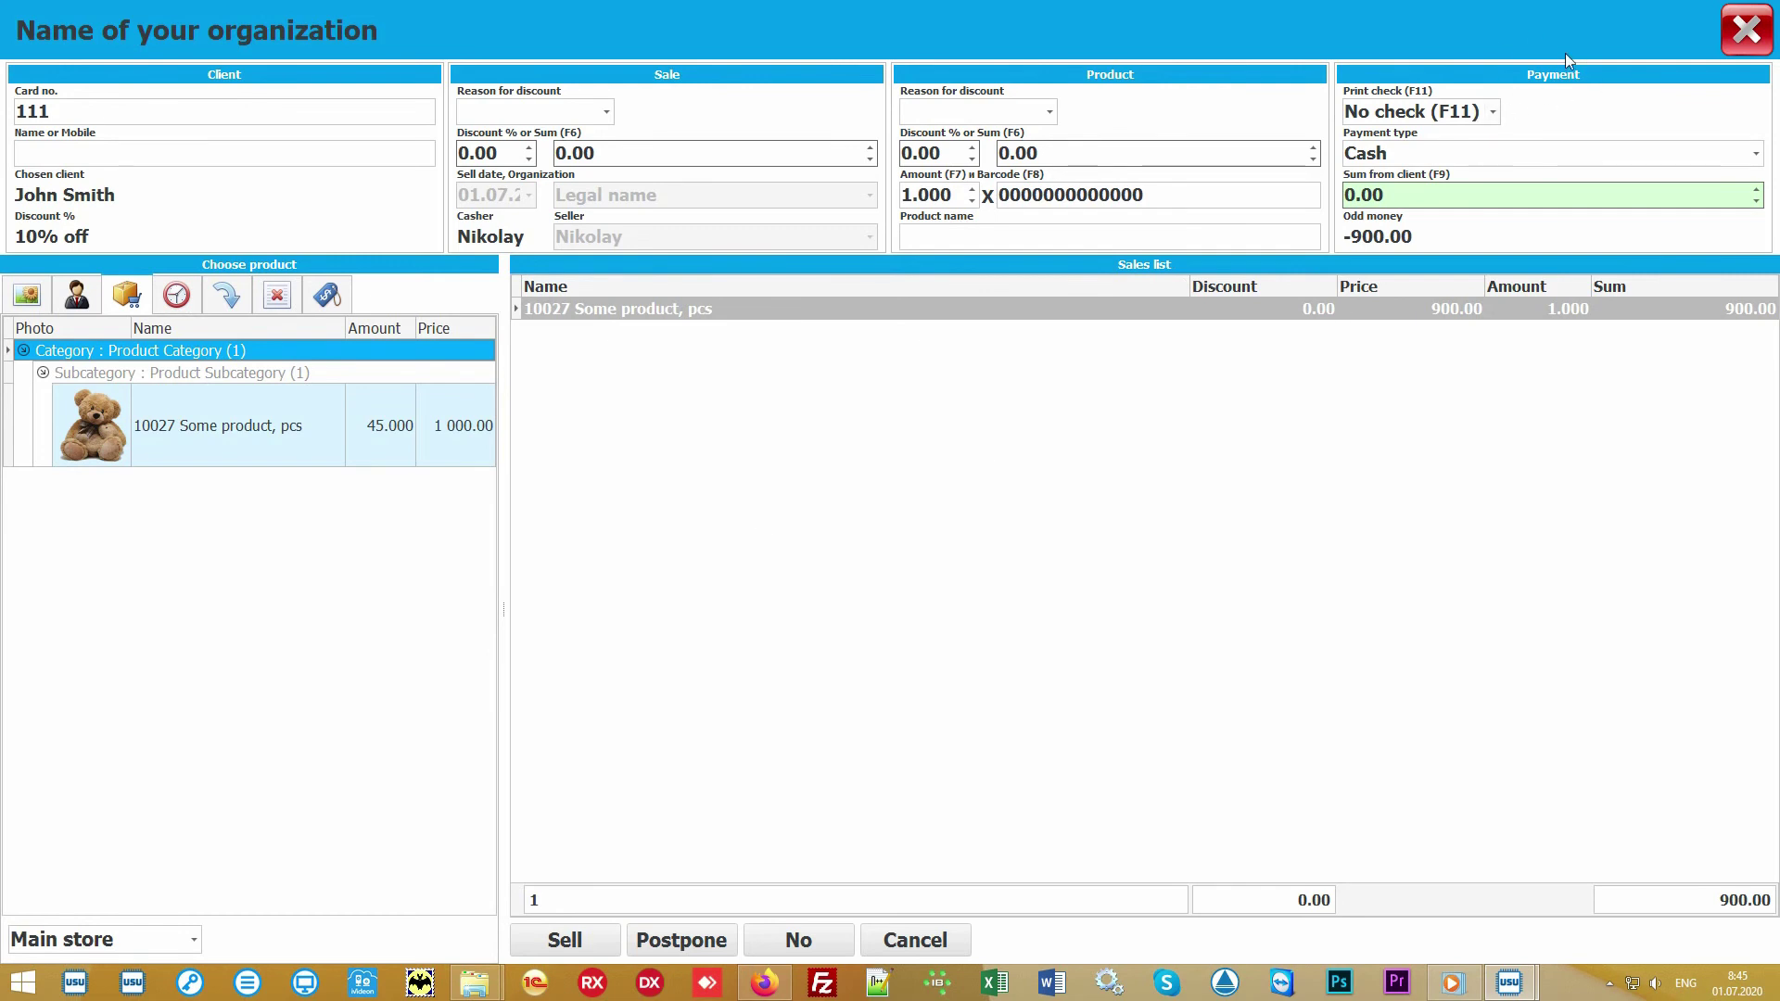
Set the sum from client to 1000 and review the payment type and print check options, keeping Cash and No check
click(1461, 197)
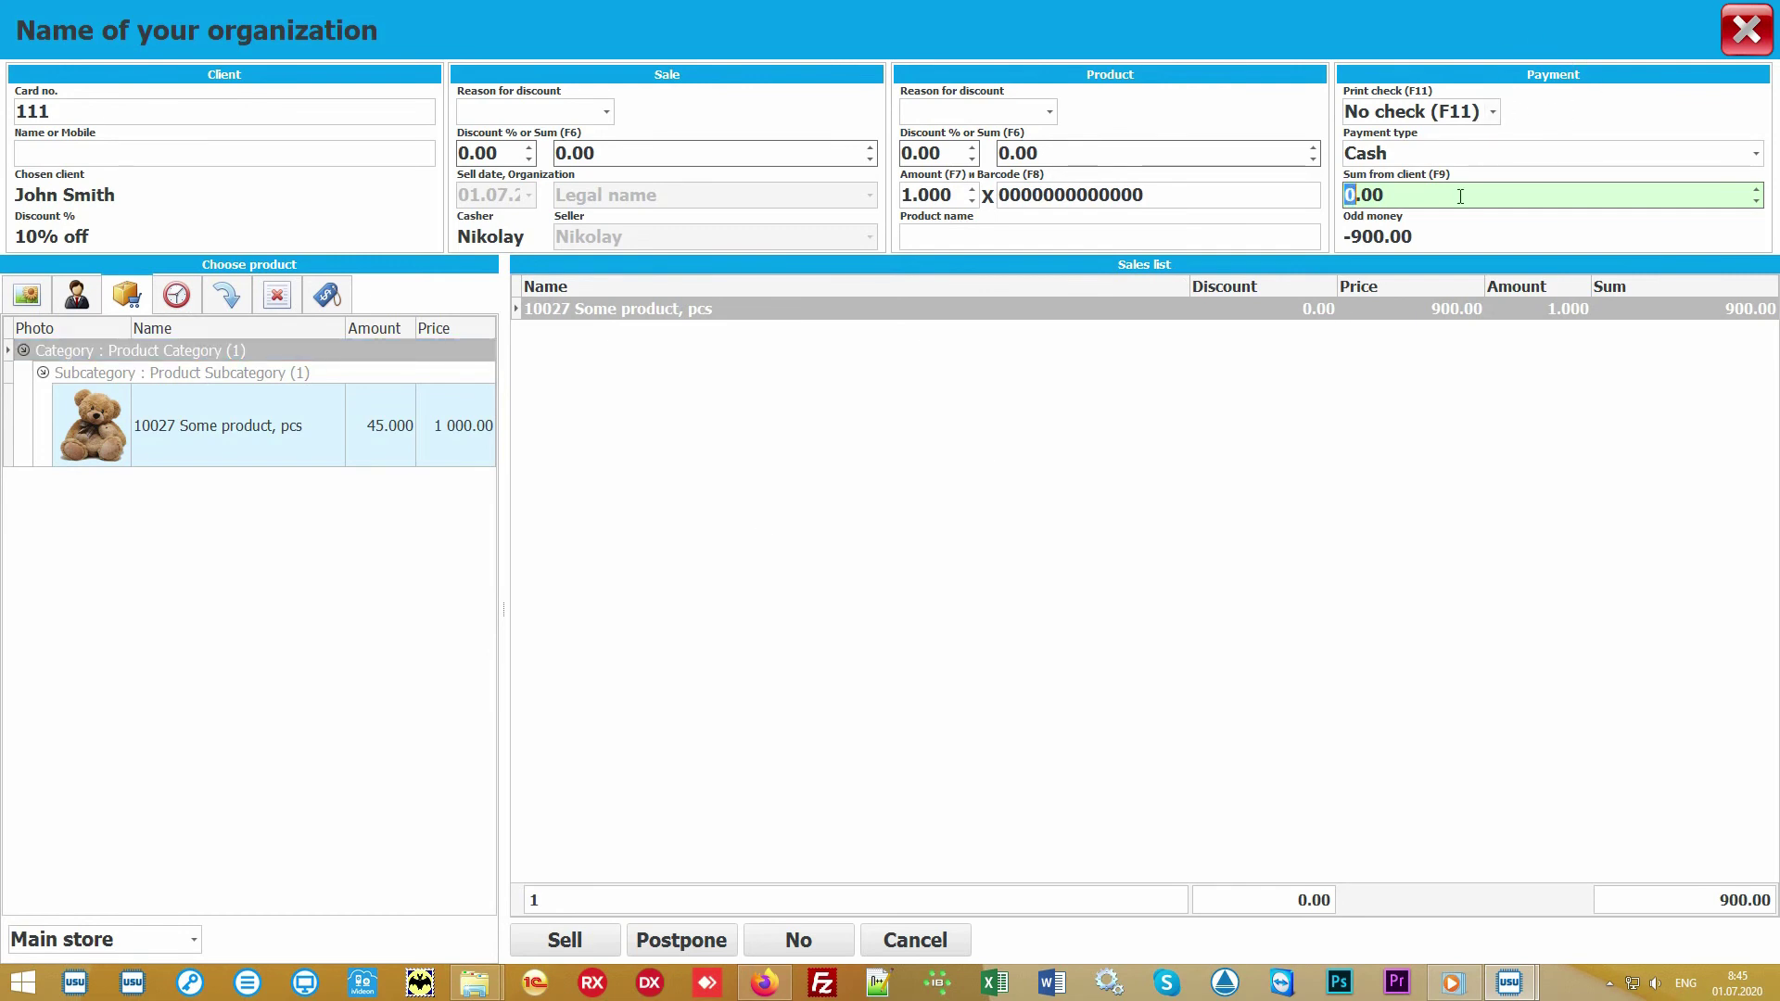
text(1000)
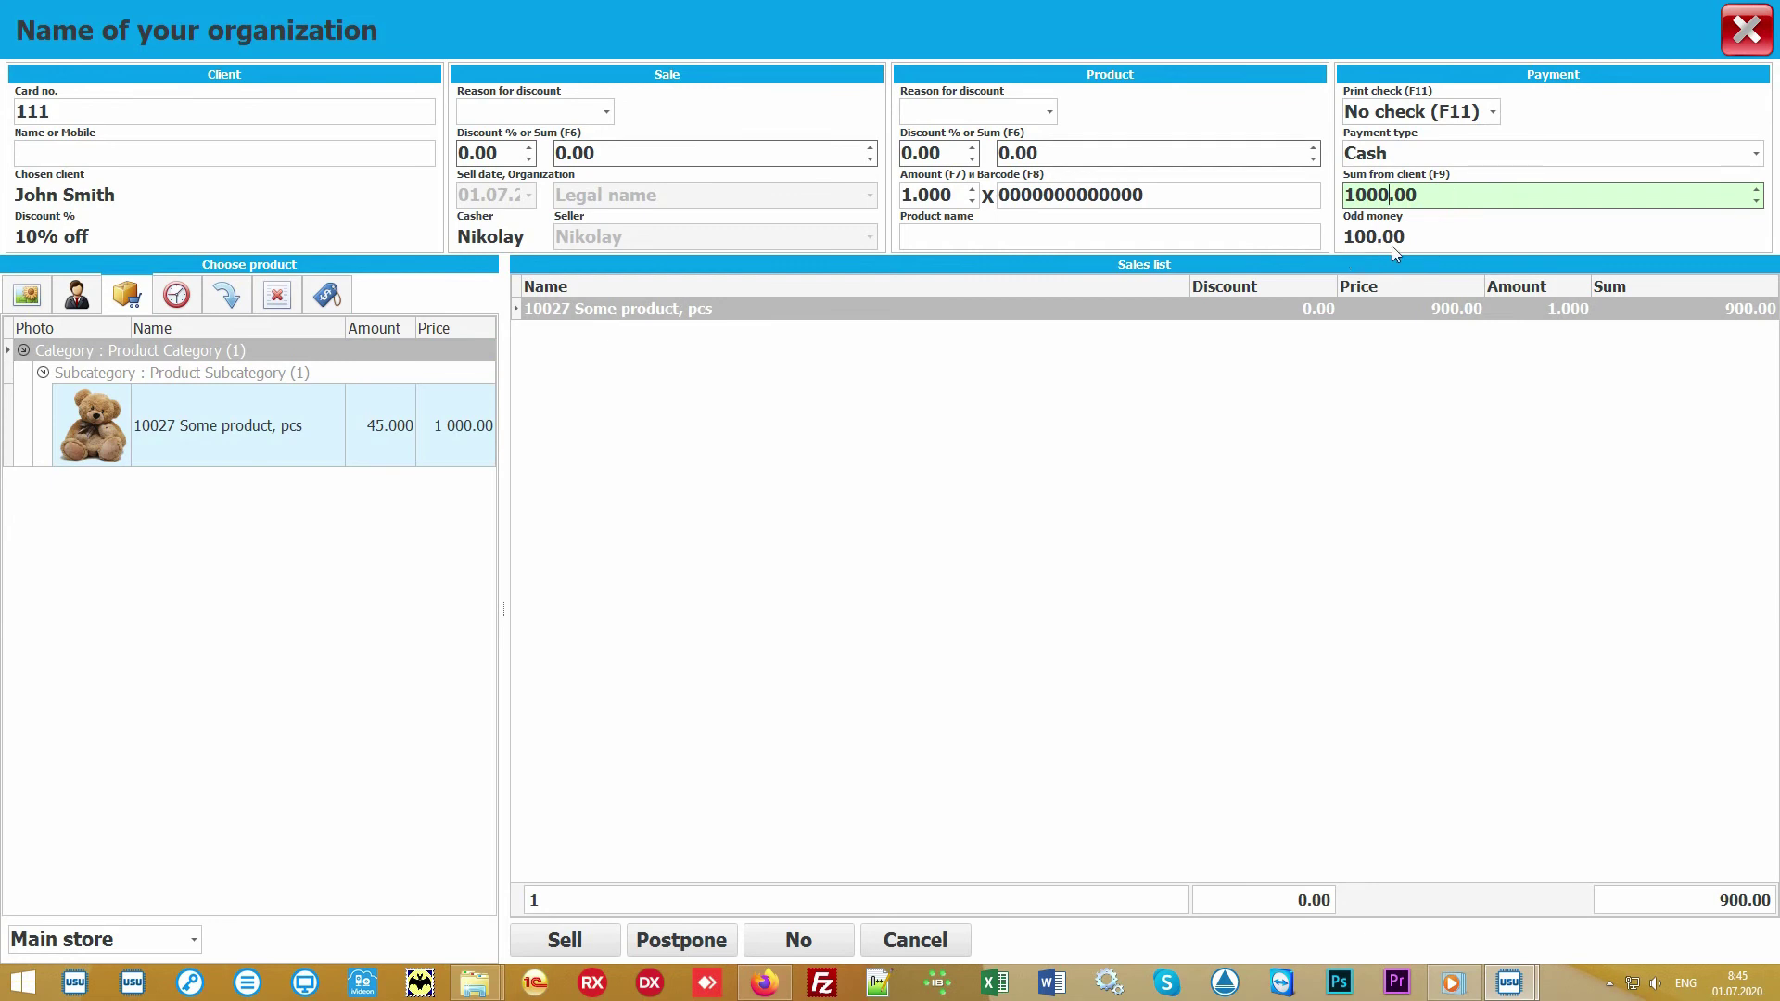
click(1760, 160)
click(1760, 160)
click(1495, 114)
click(1495, 113)
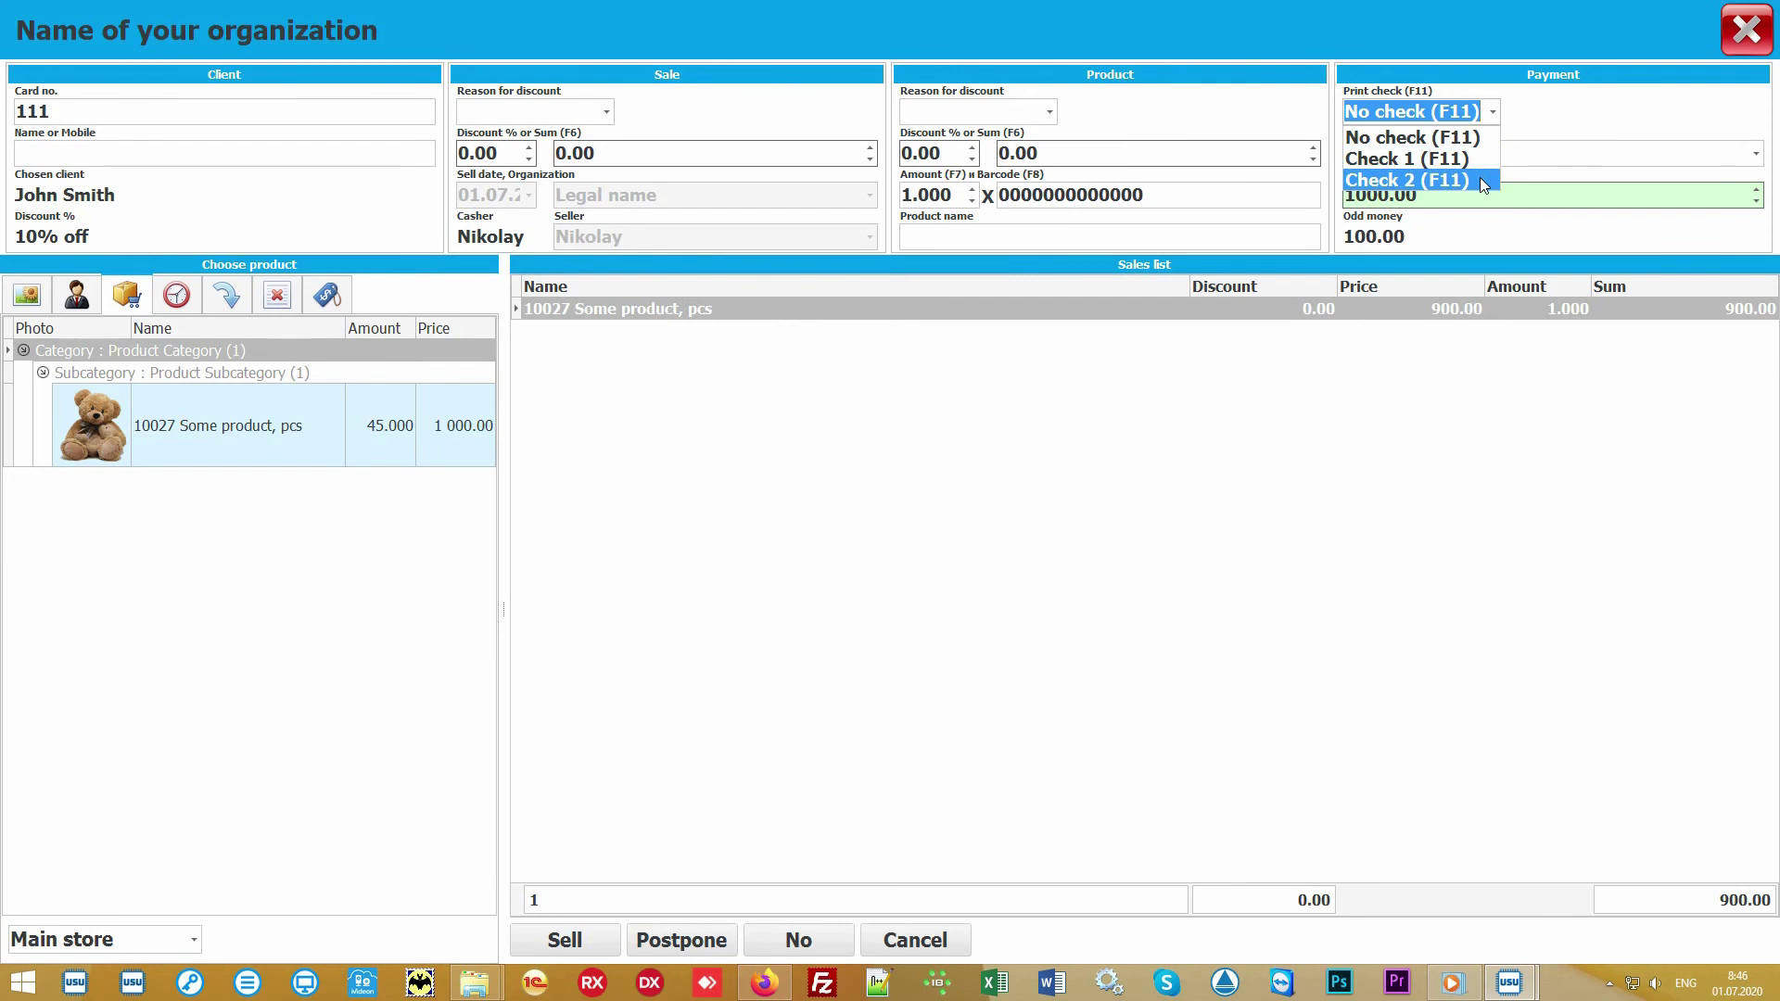
click(1500, 112)
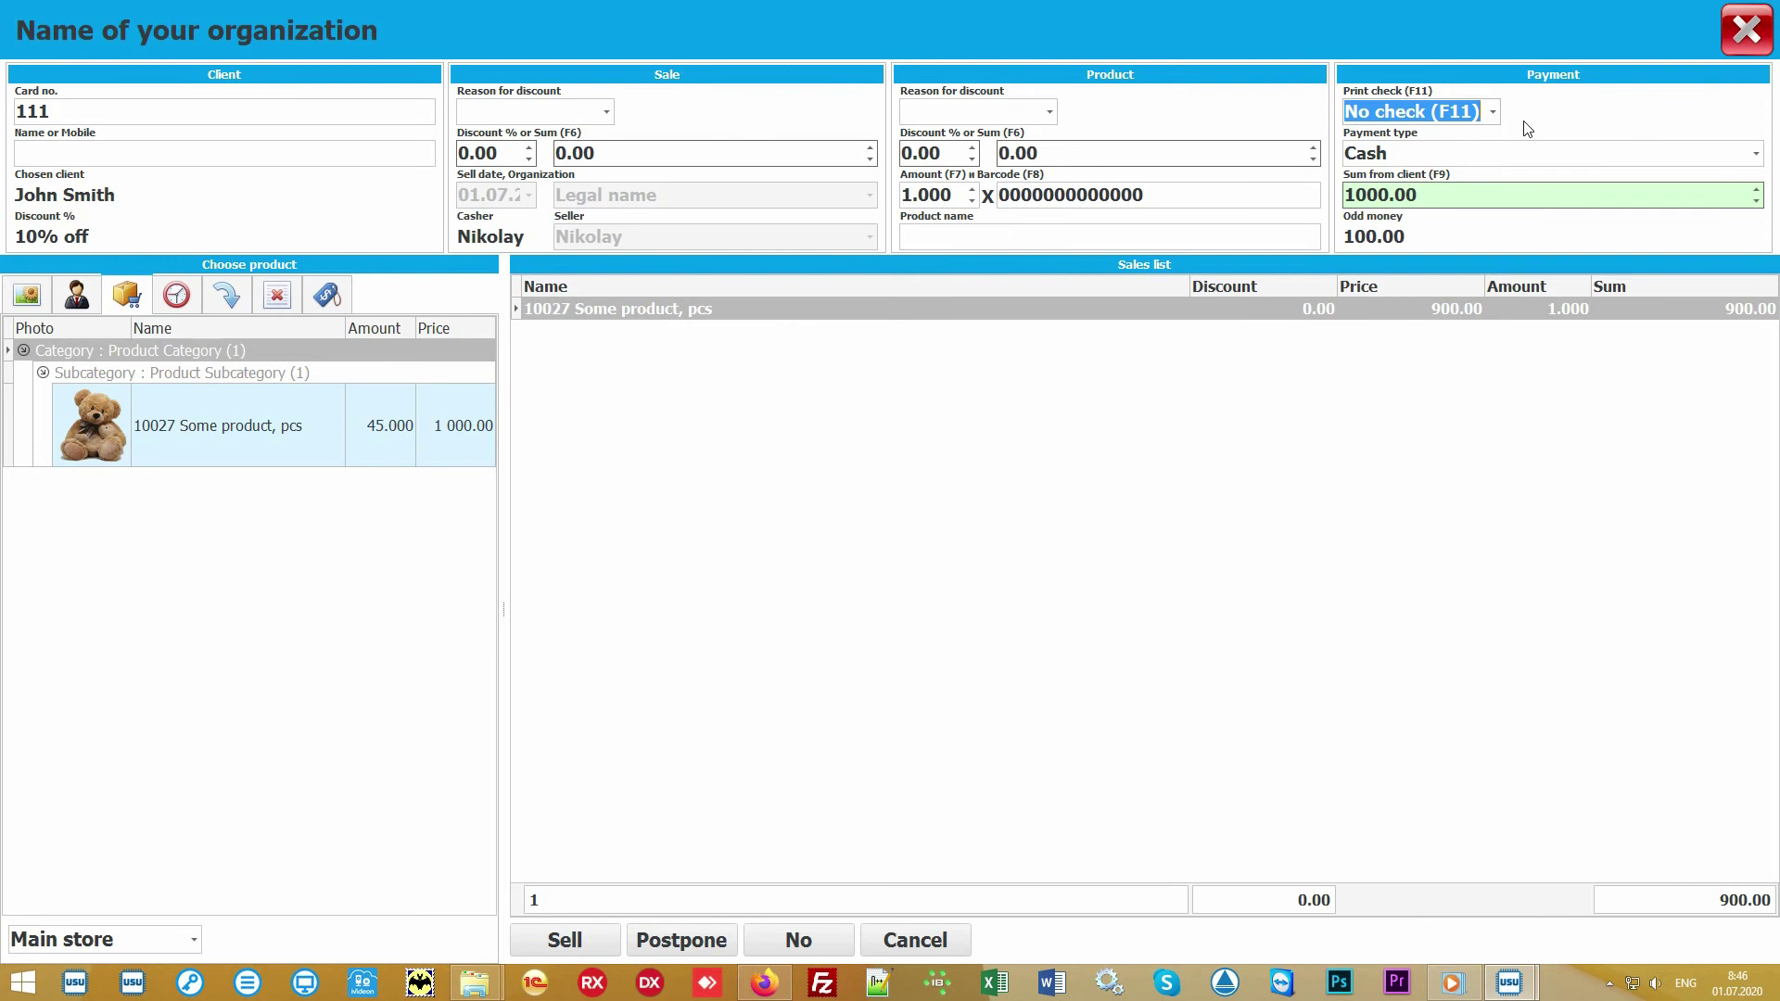
Complete the sale of "Some product" and close the seller's window
click(892, 534)
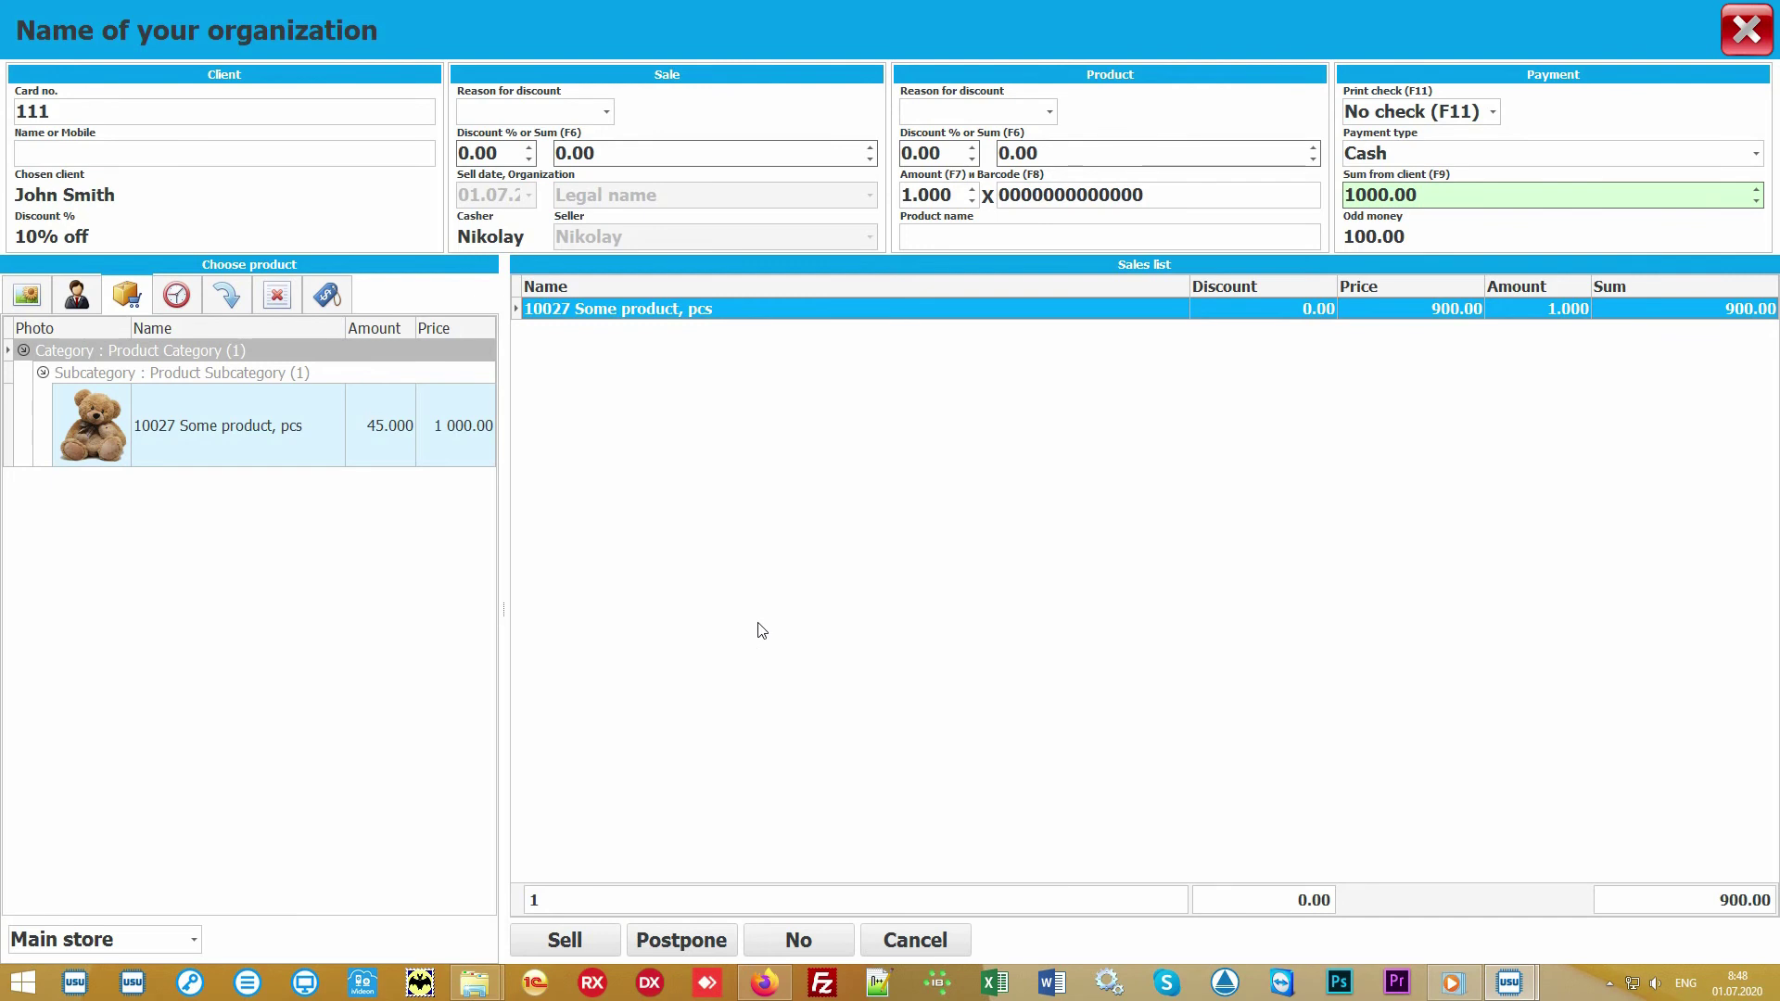
click(575, 941)
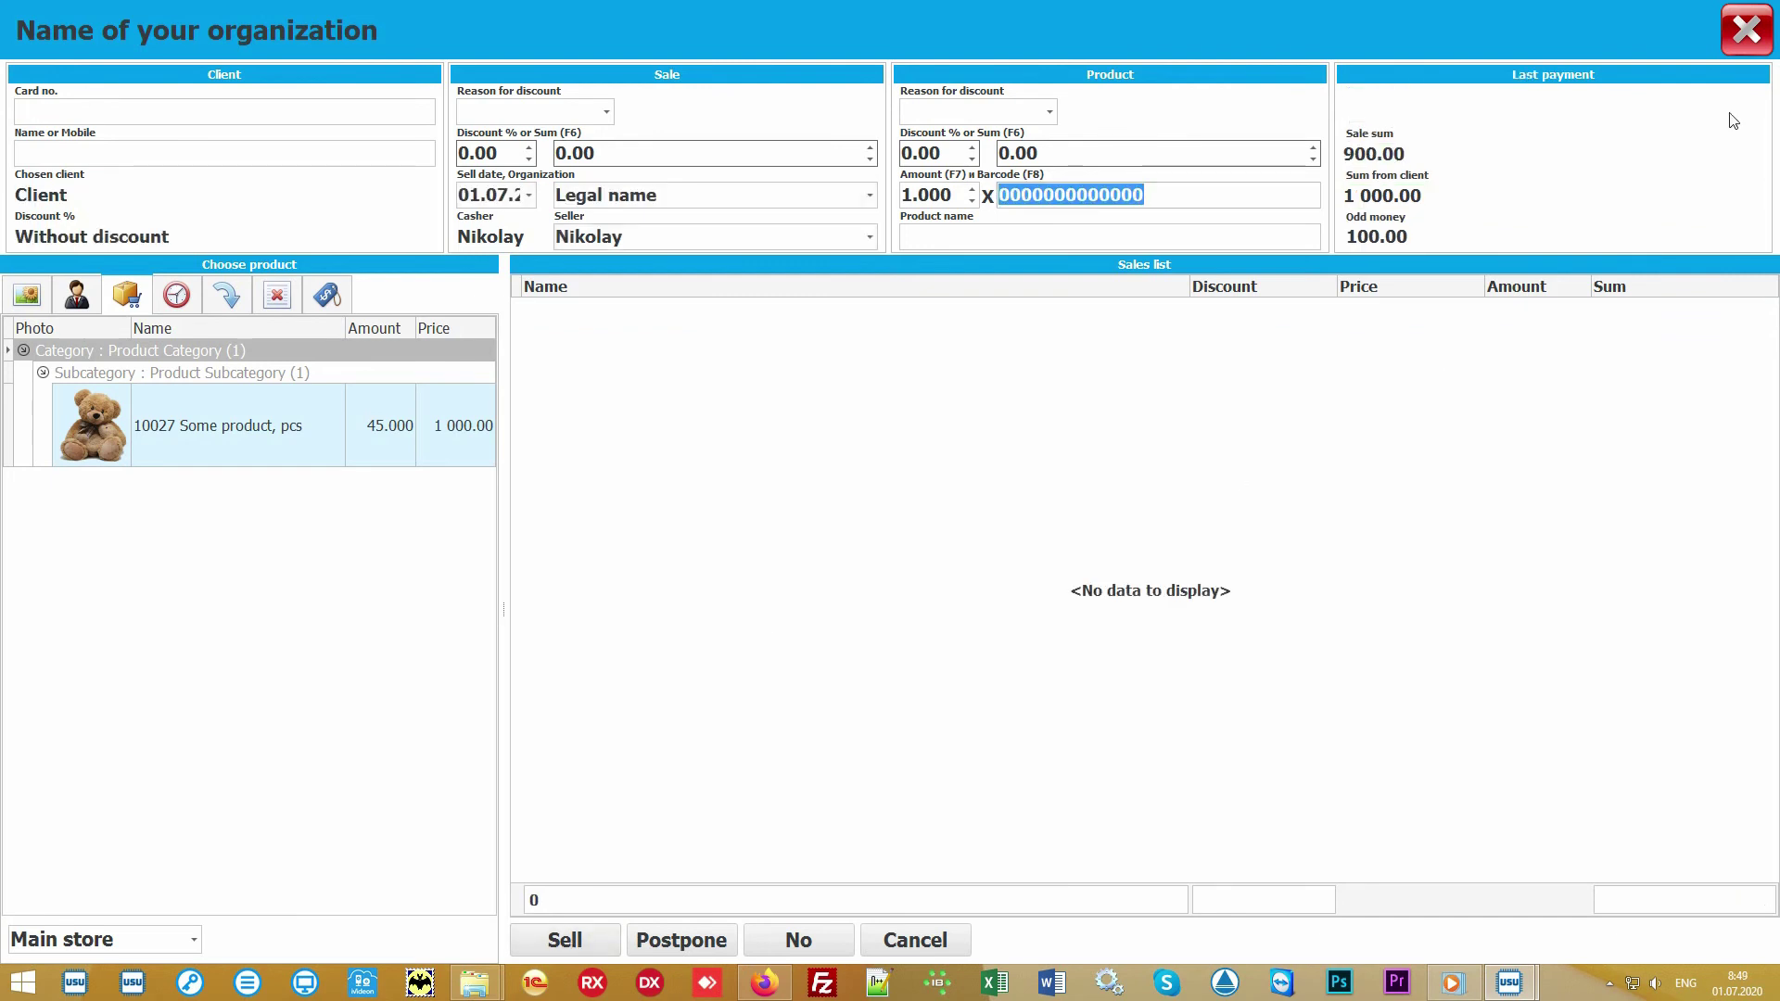
click(1751, 39)
Generate the Check report for the new sale, view the receipt enlarged to 250%, and close it
click(647, 182)
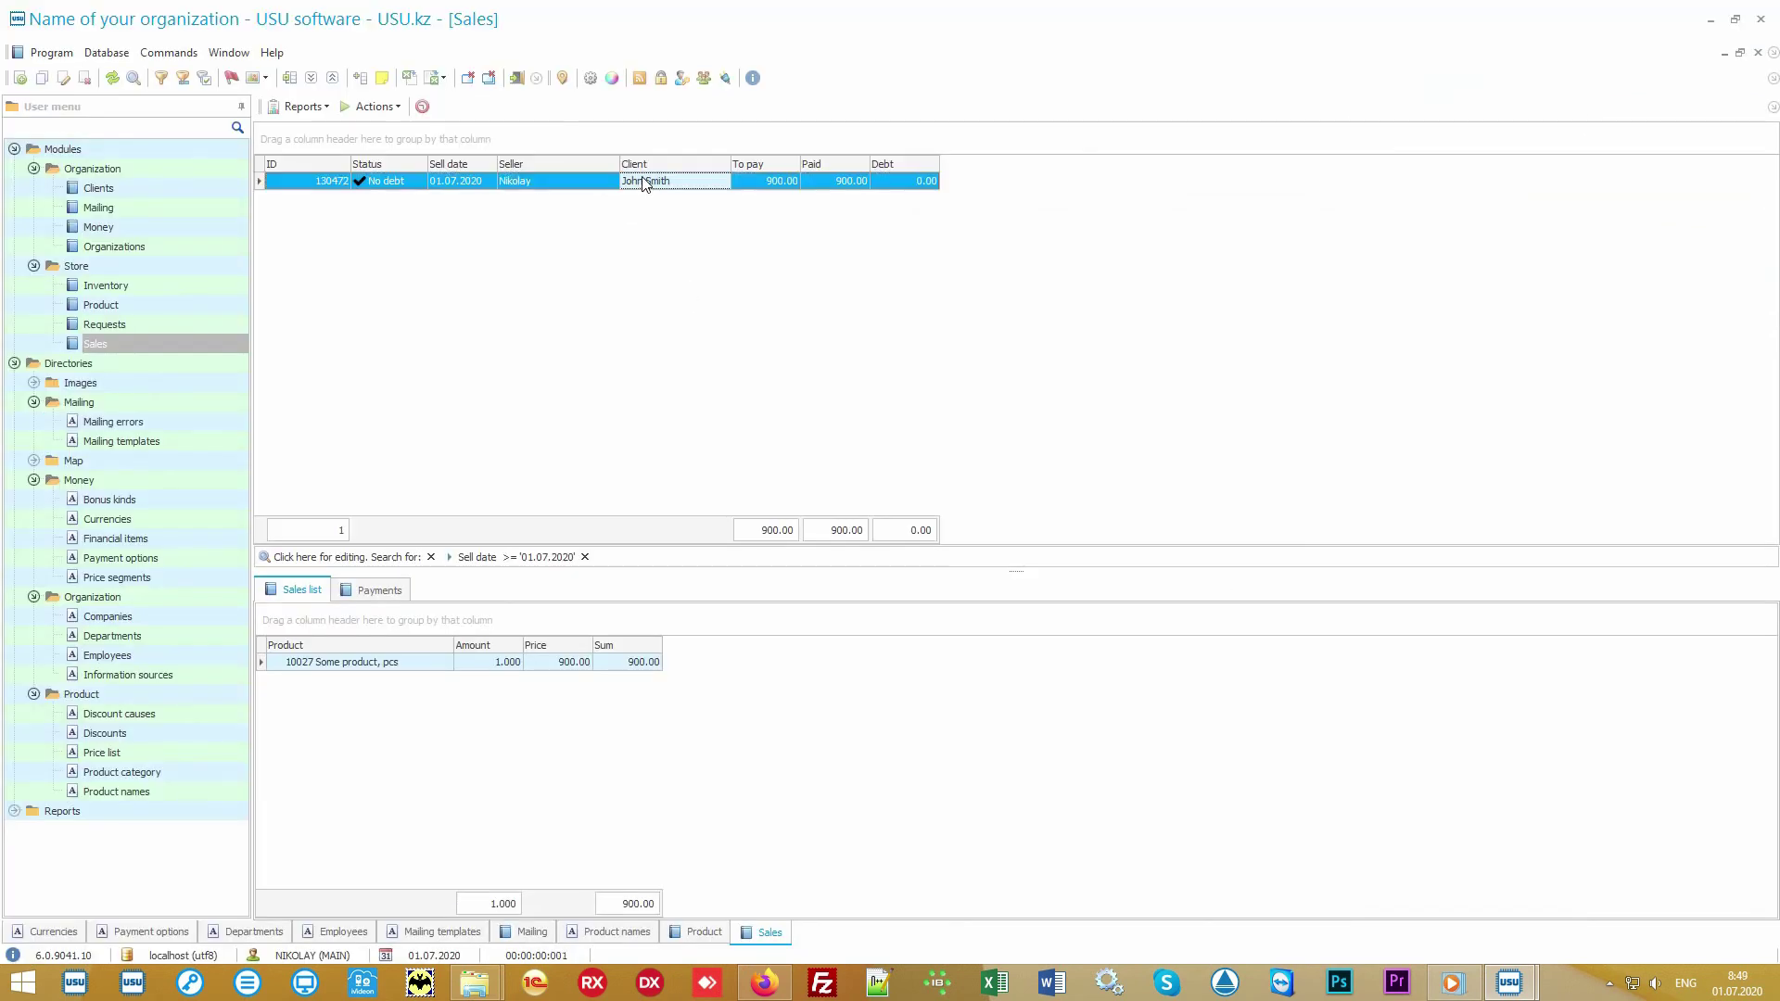
click(306, 108)
click(341, 128)
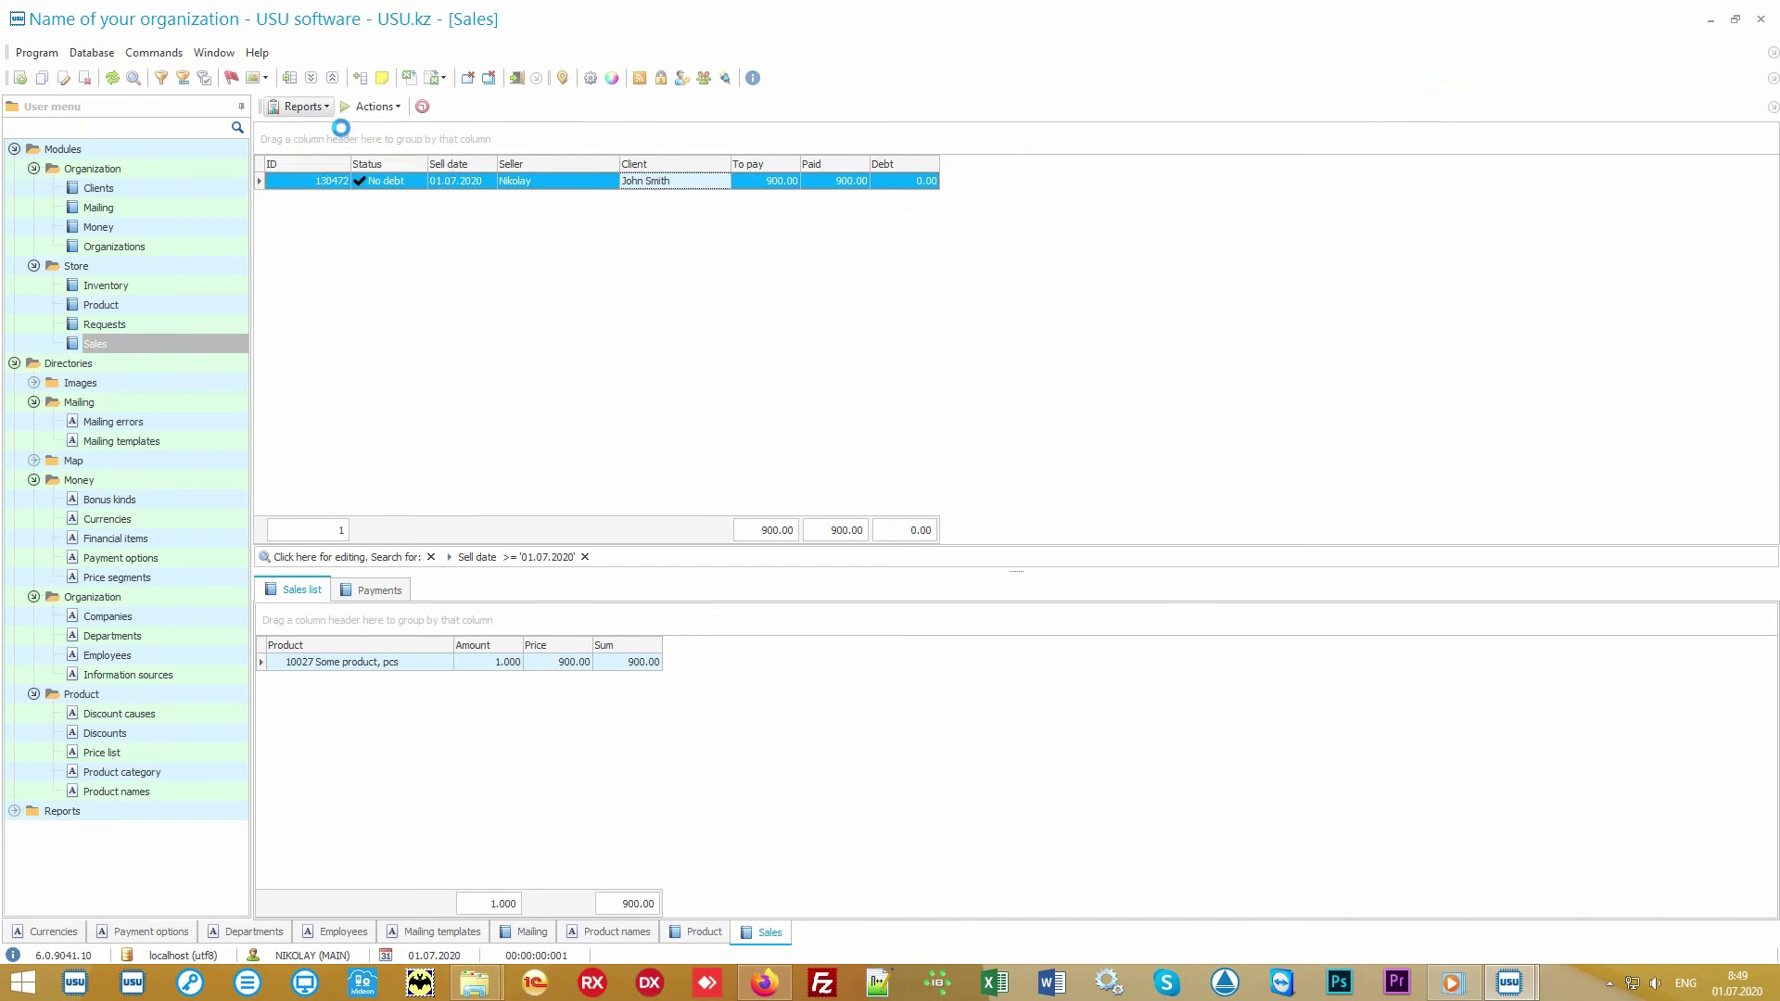
scroll(885, 412, up, 5)
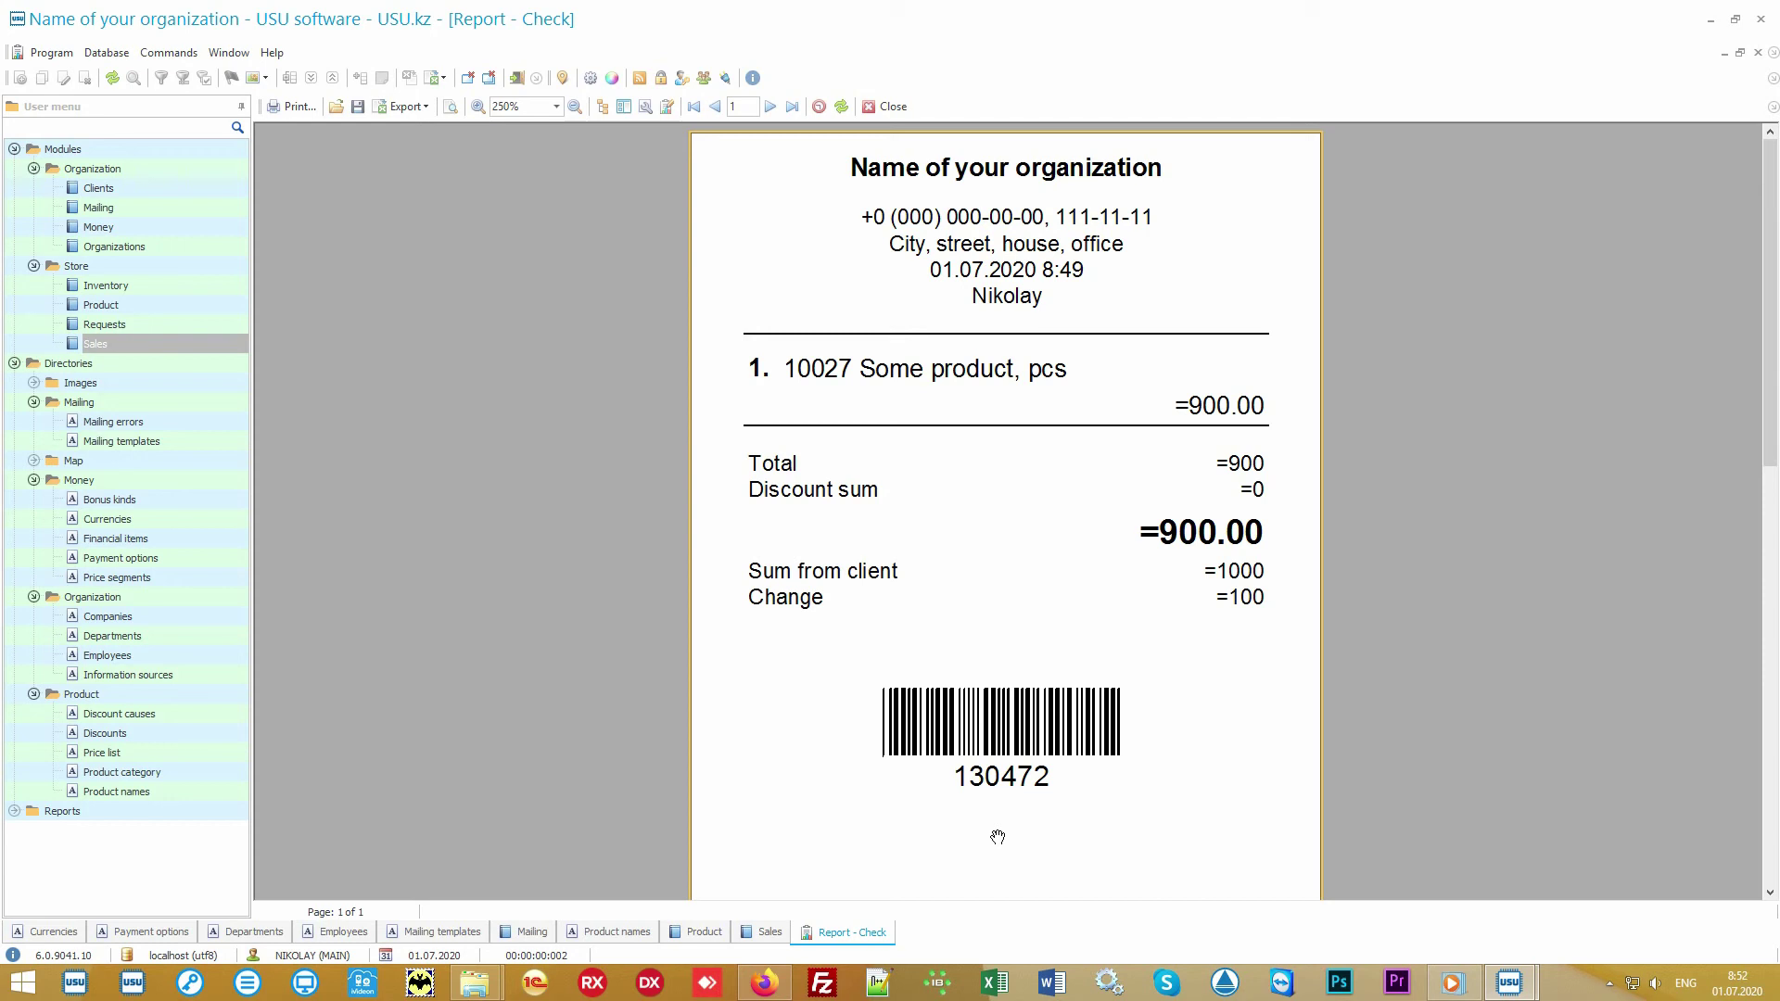
click(888, 108)
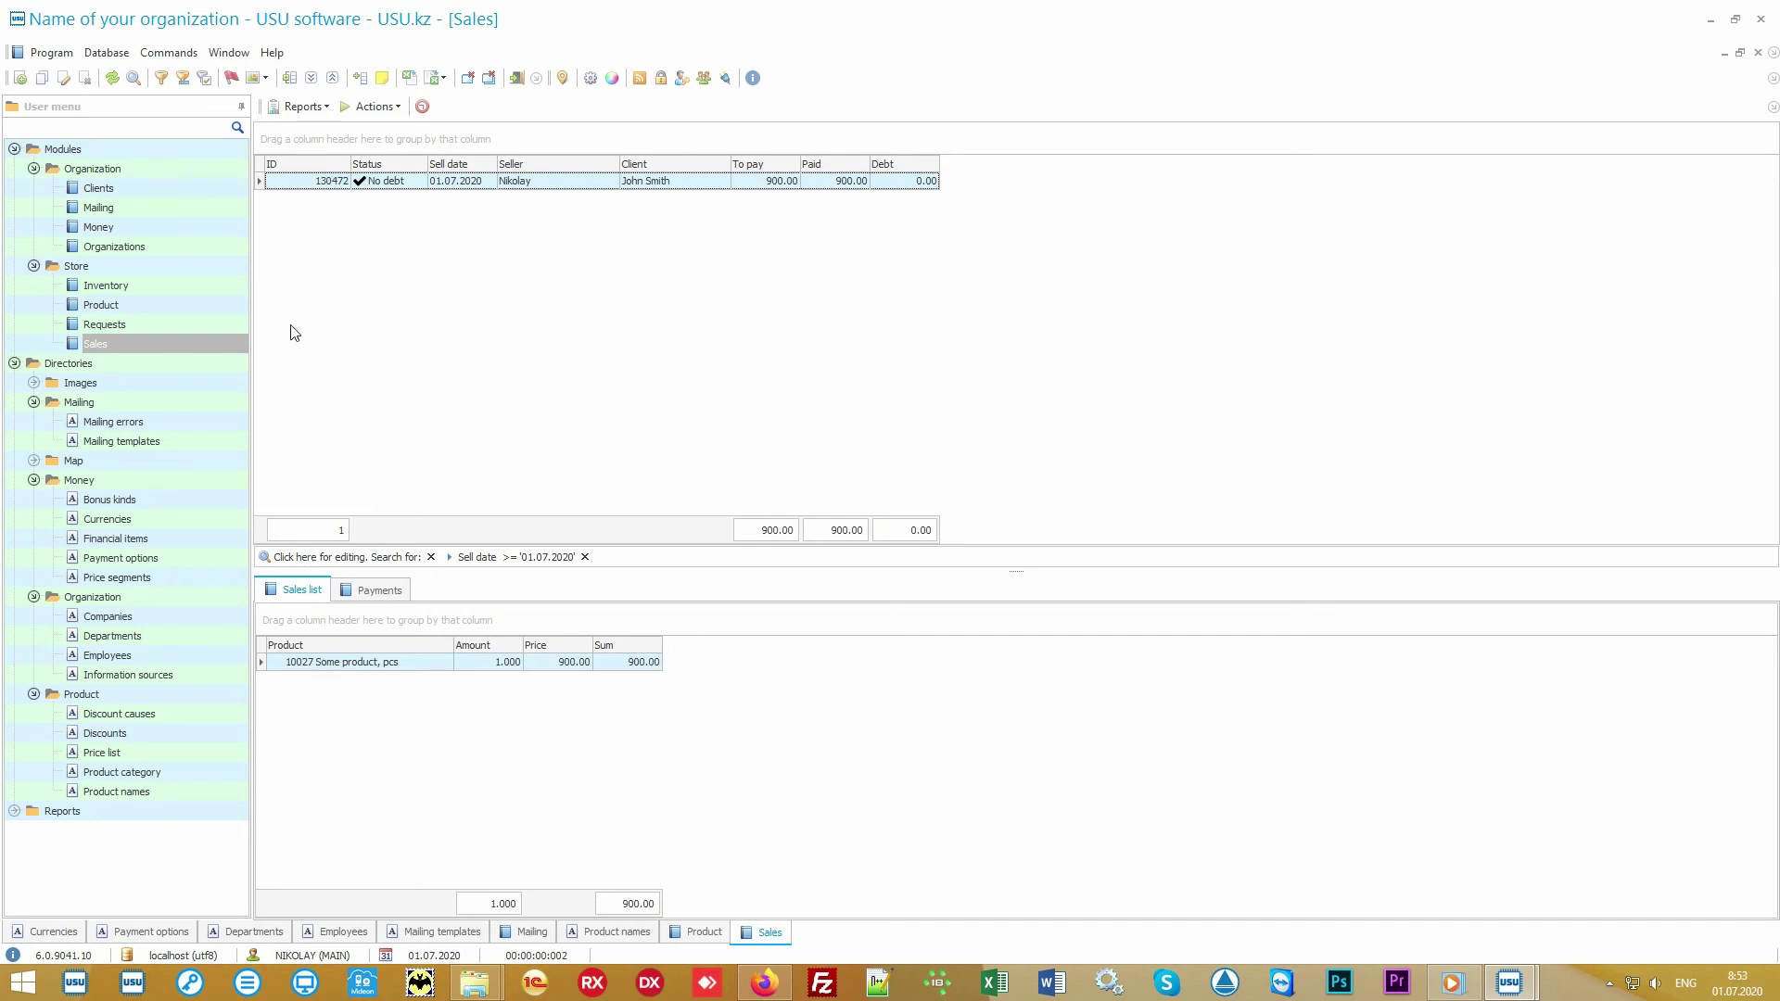
Open the Inventory module and examine the Main store inventory with the product's planned, actual and difference amounts
click(198, 286)
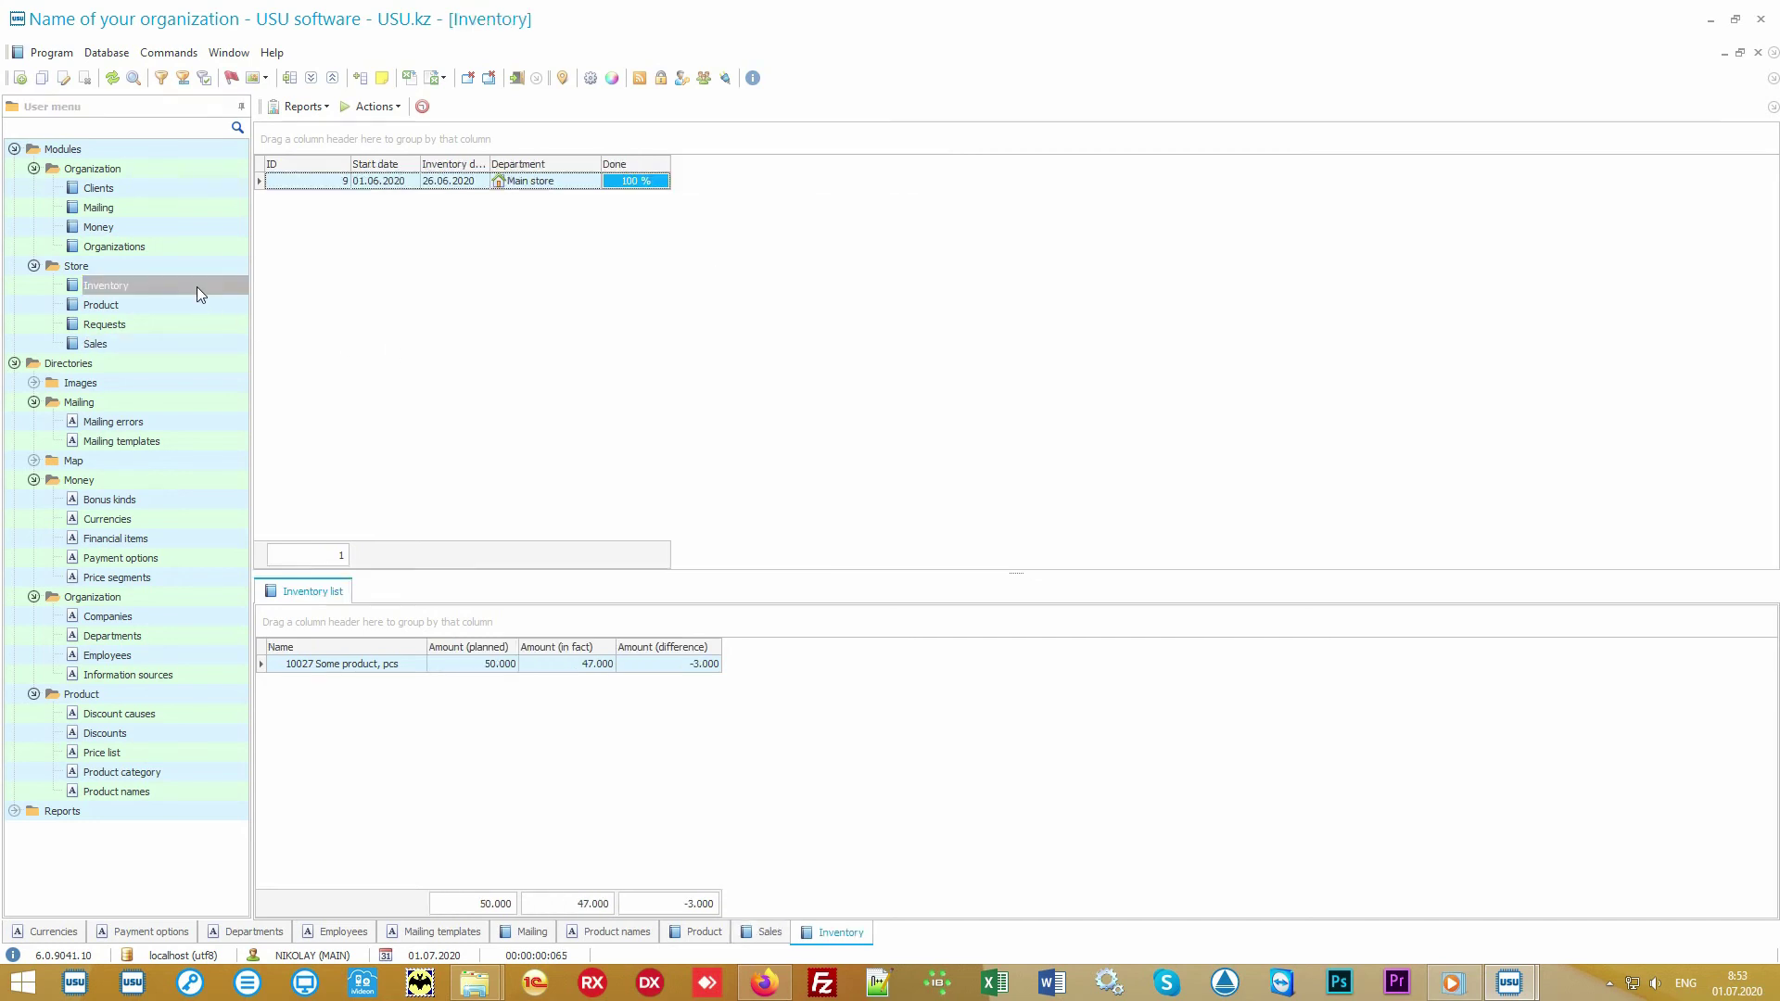
click(589, 183)
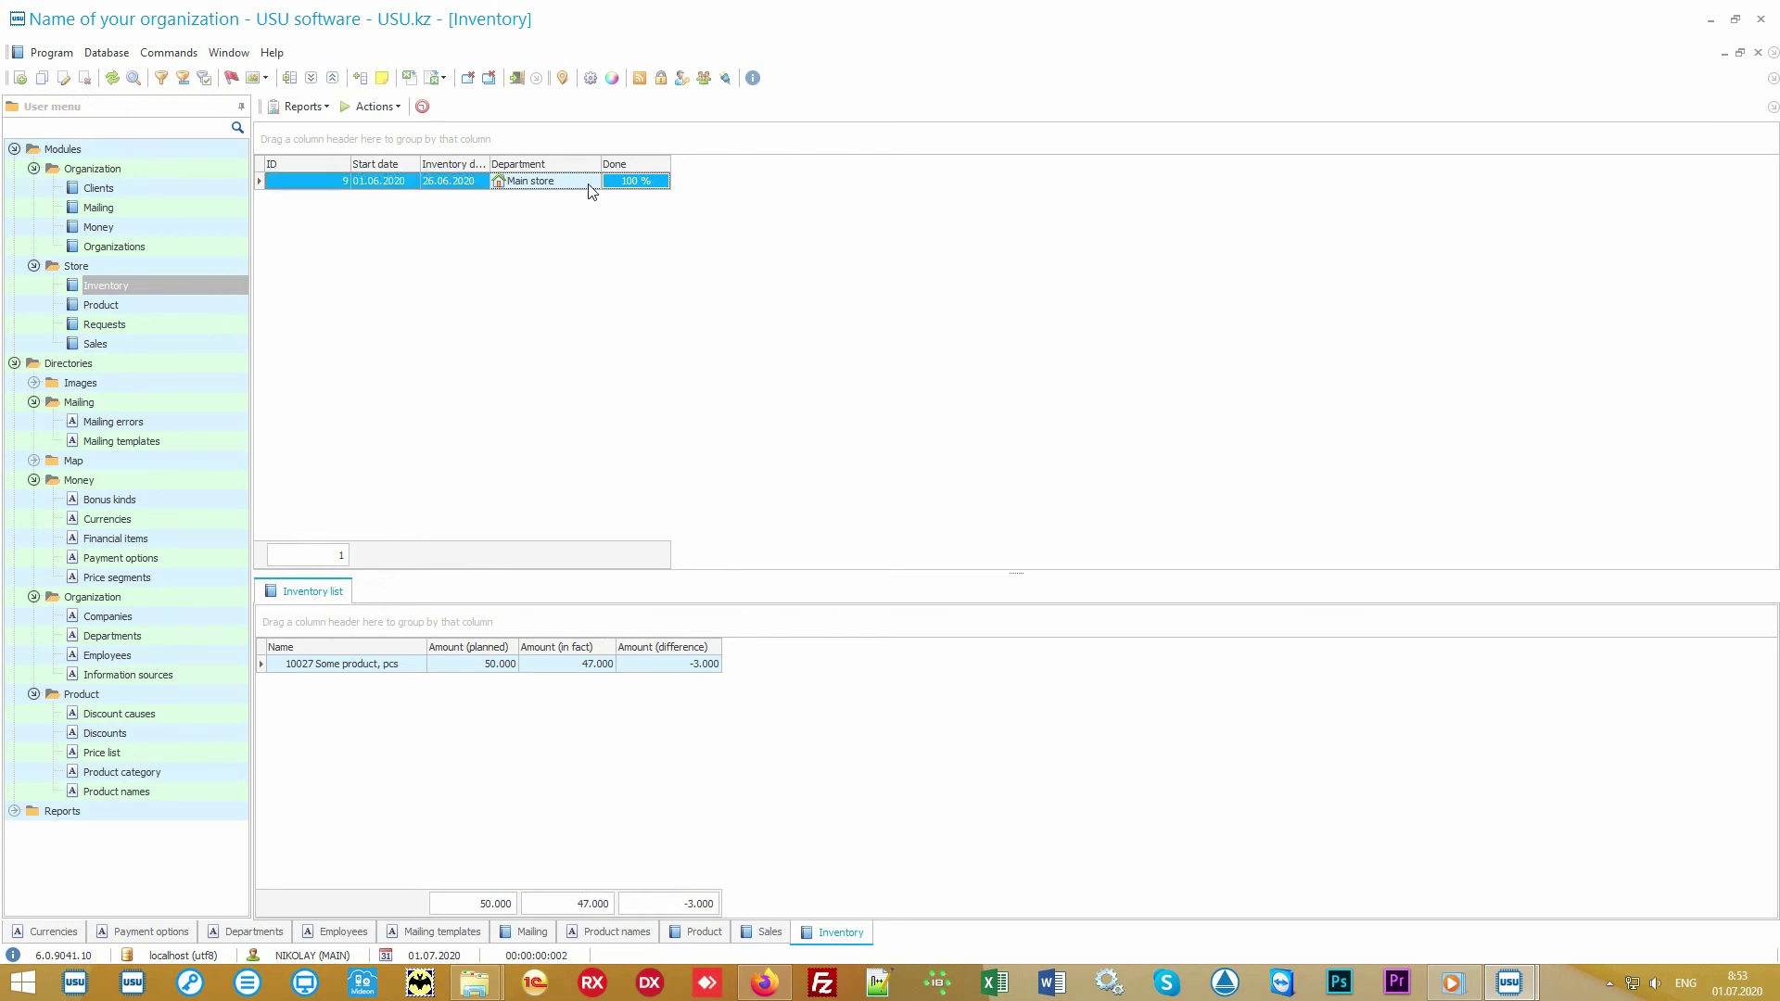
click(403, 669)
click(452, 668)
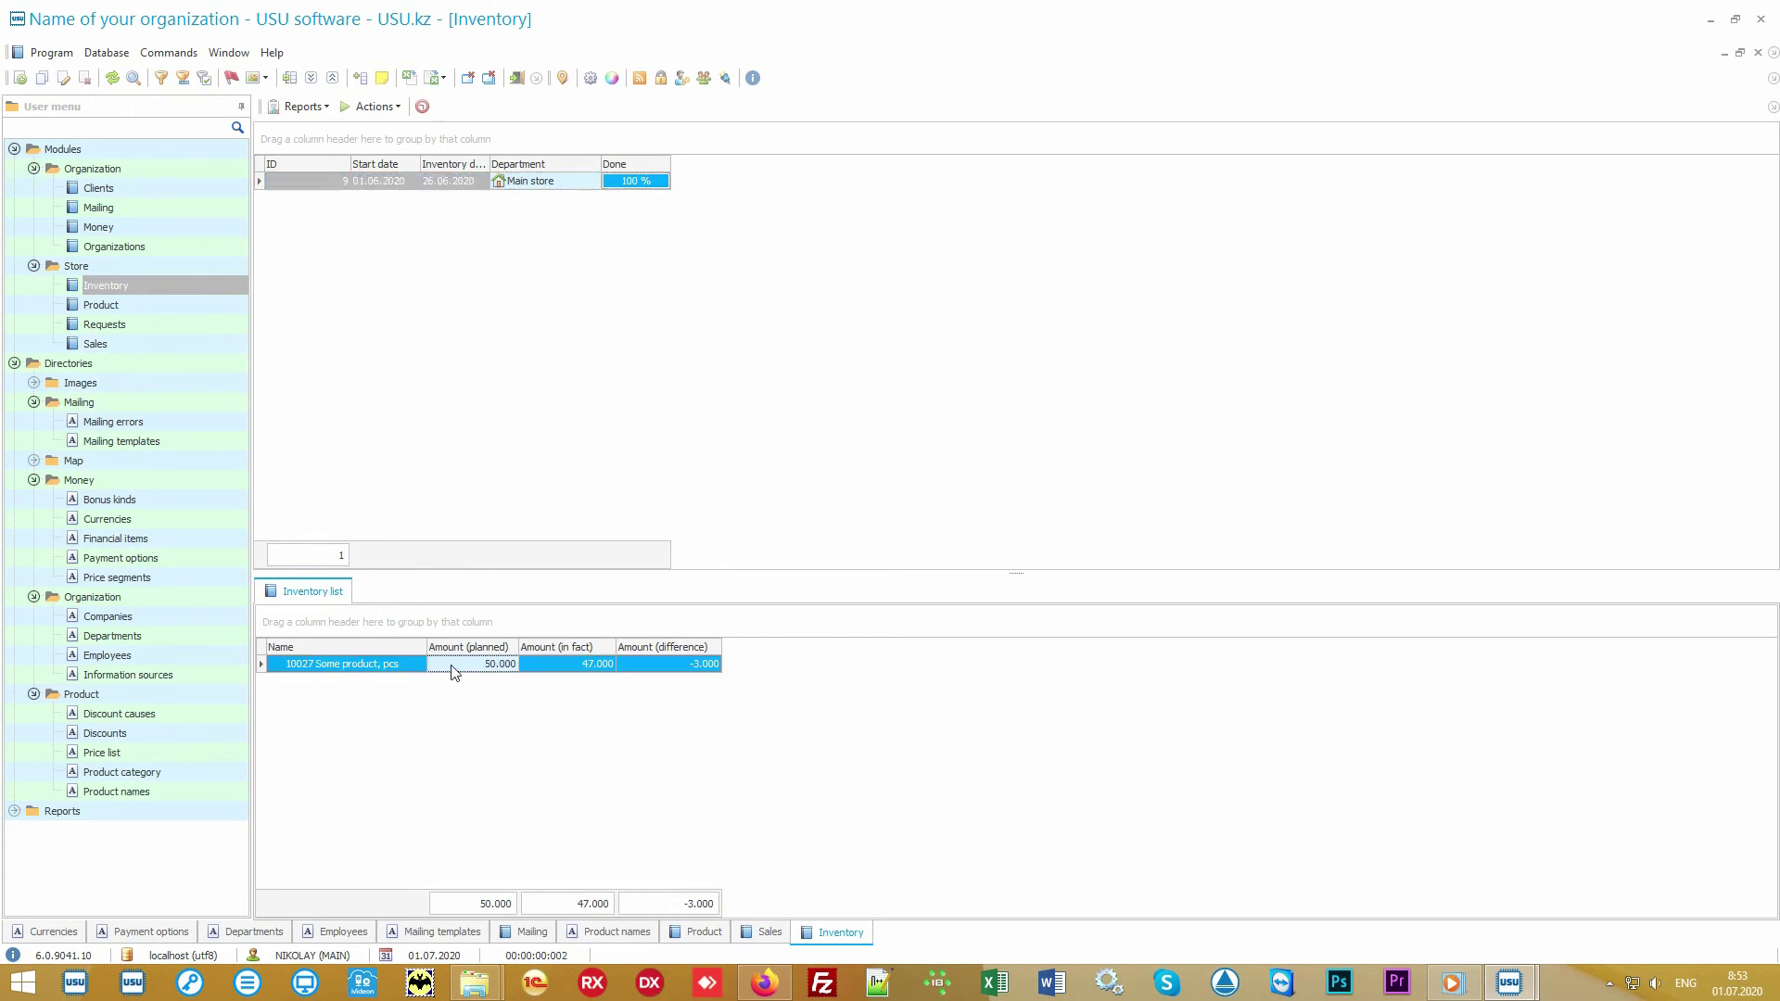
click(549, 669)
click(655, 670)
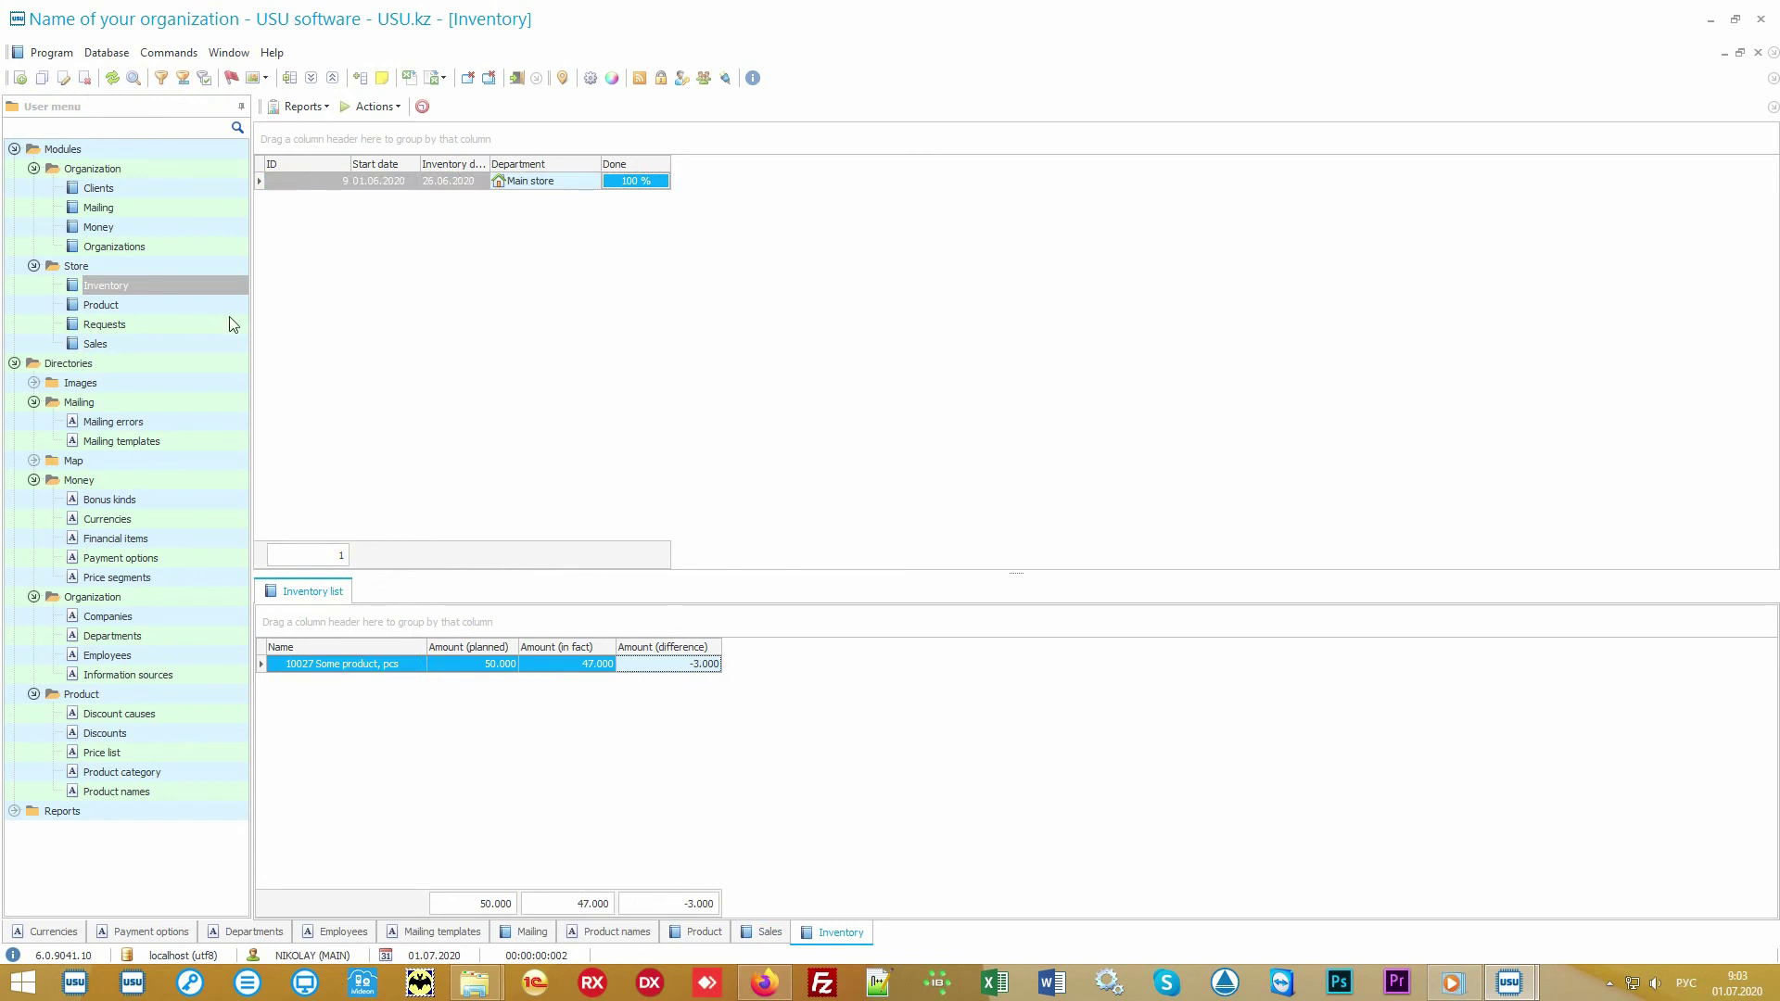
Open the Clients module under Organization and examine the VIP and Problem client records with their tasks
click(135, 189)
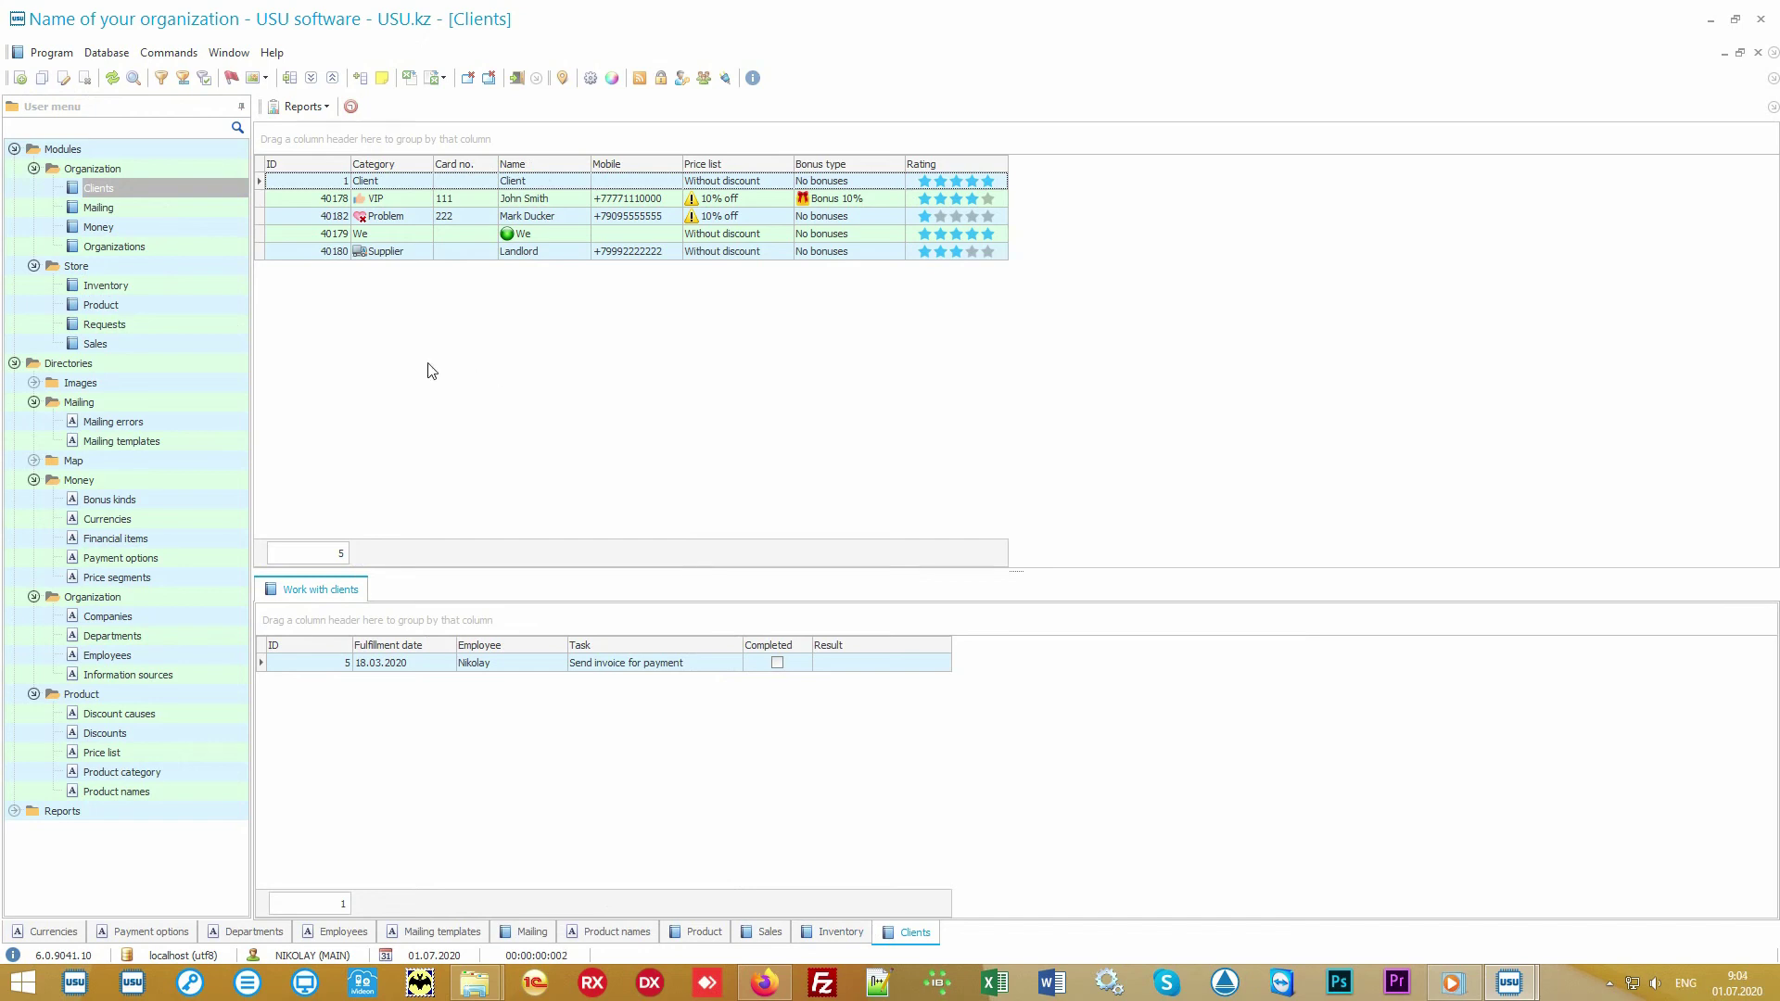
click(177, 345)
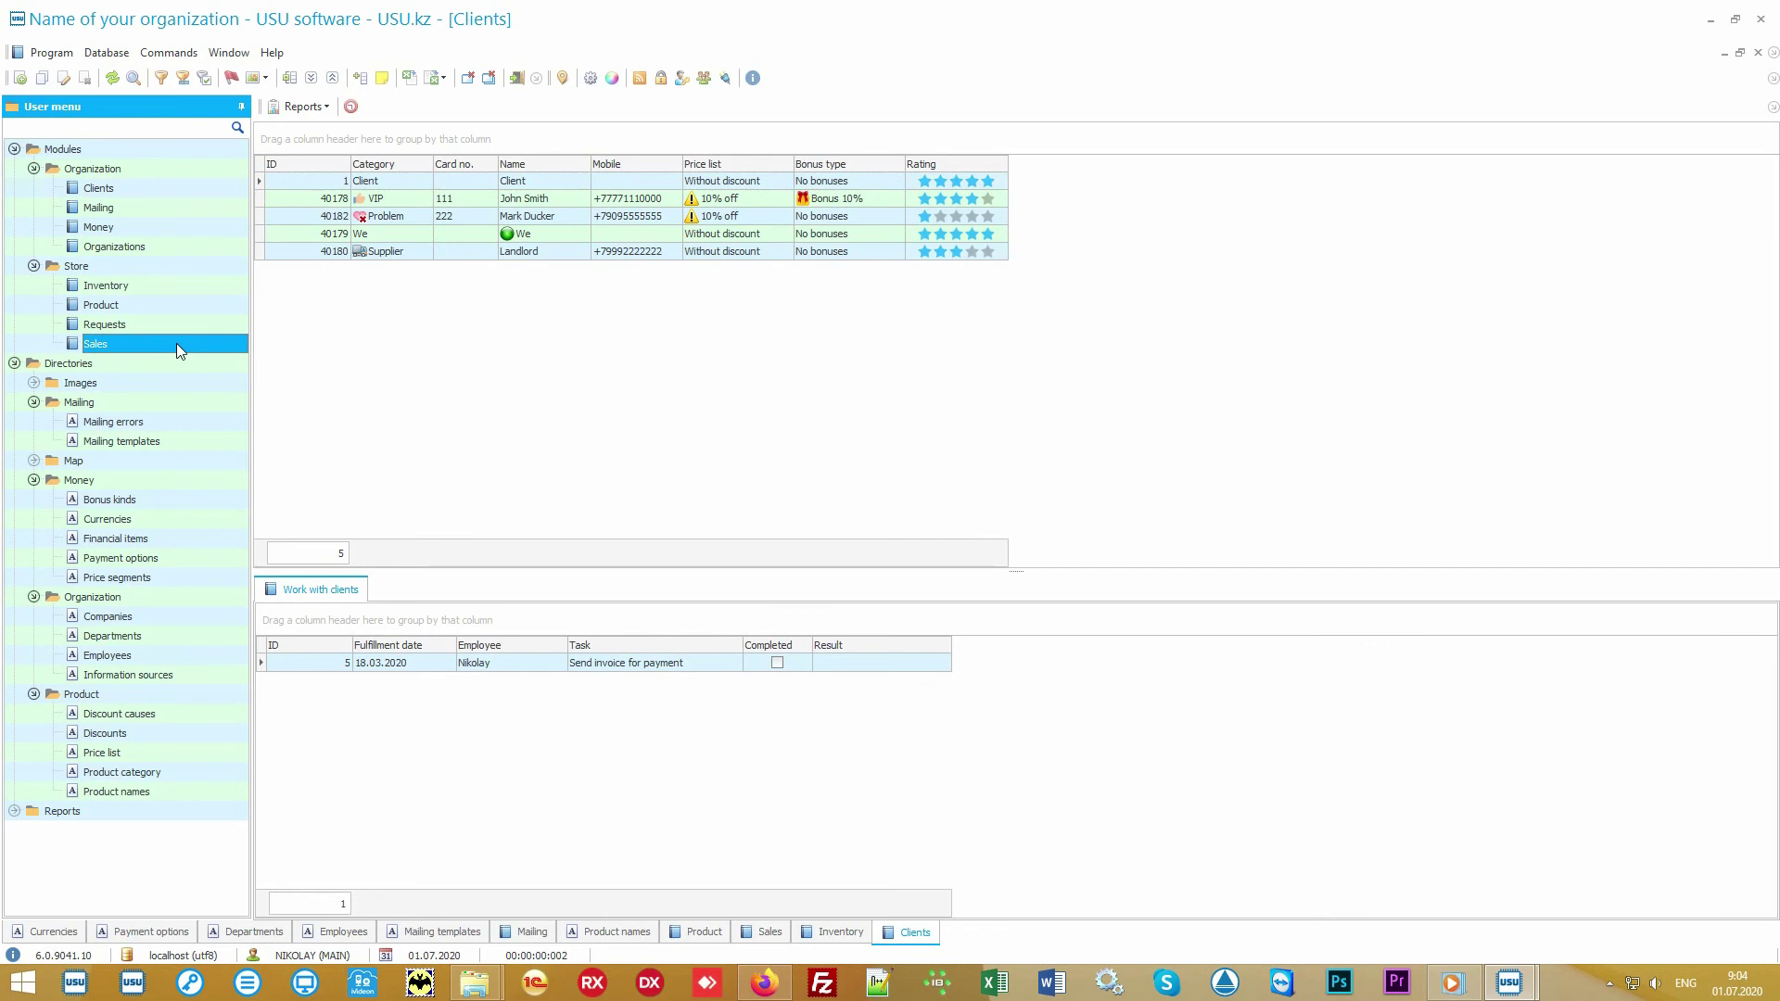
click(173, 191)
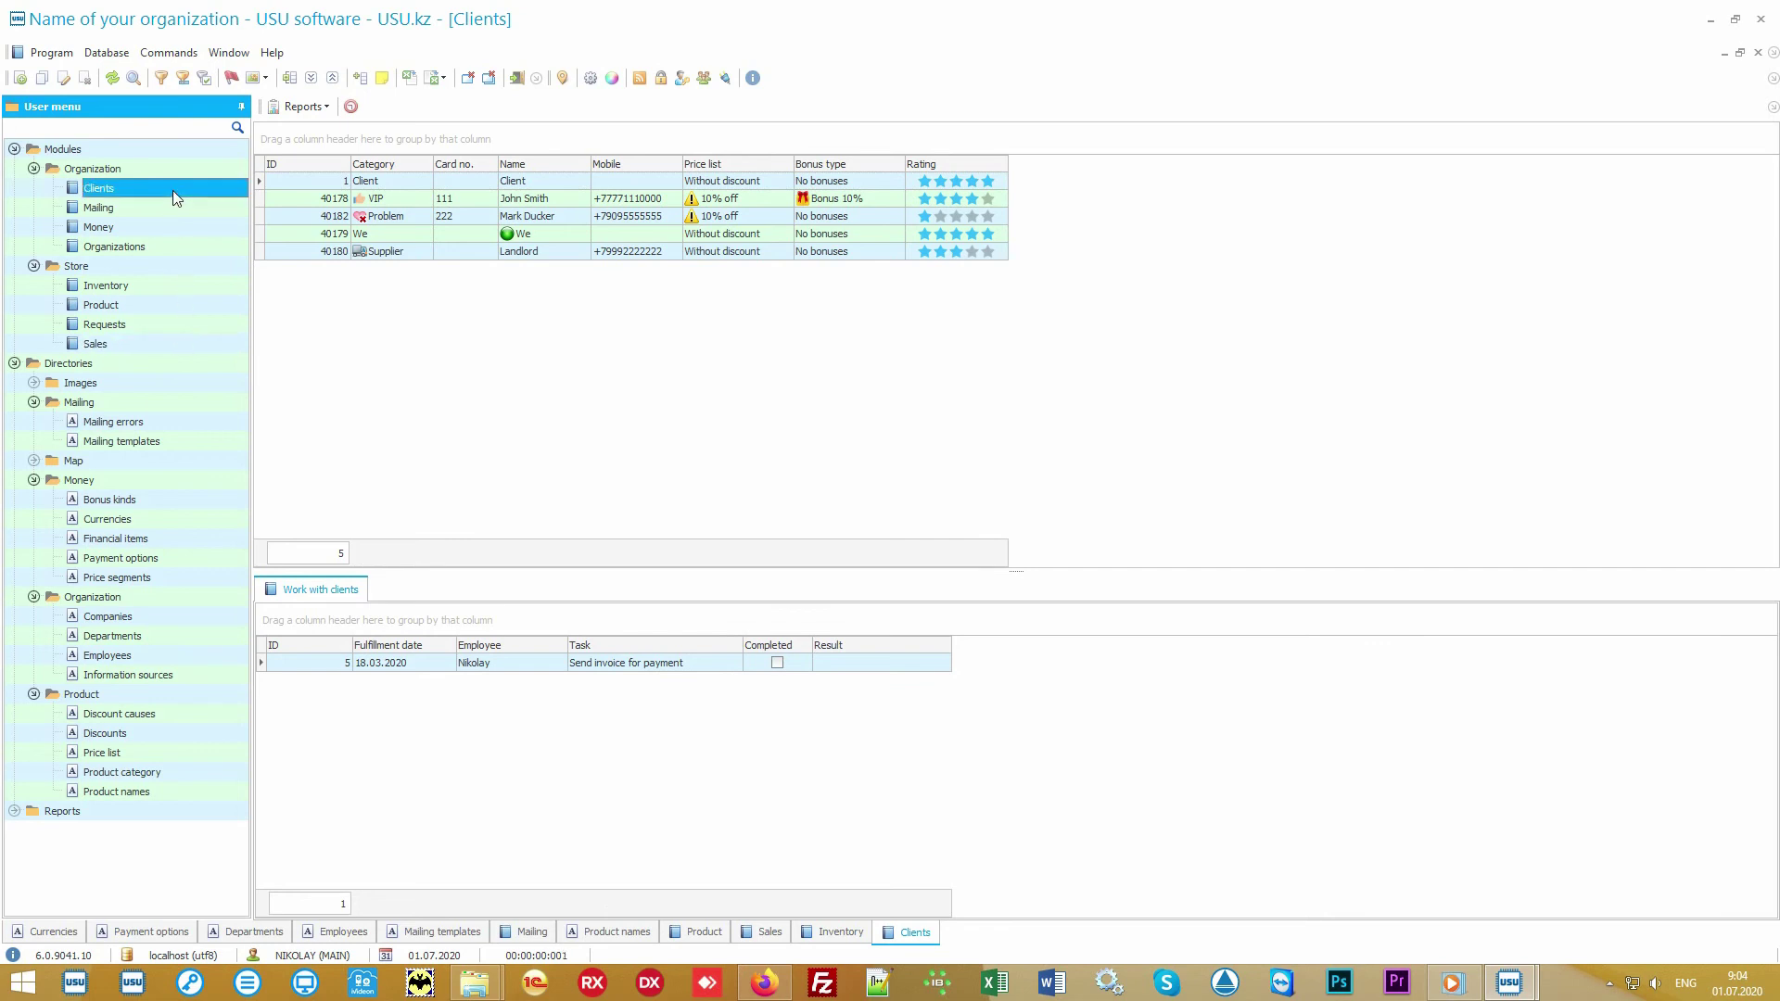
click(525, 393)
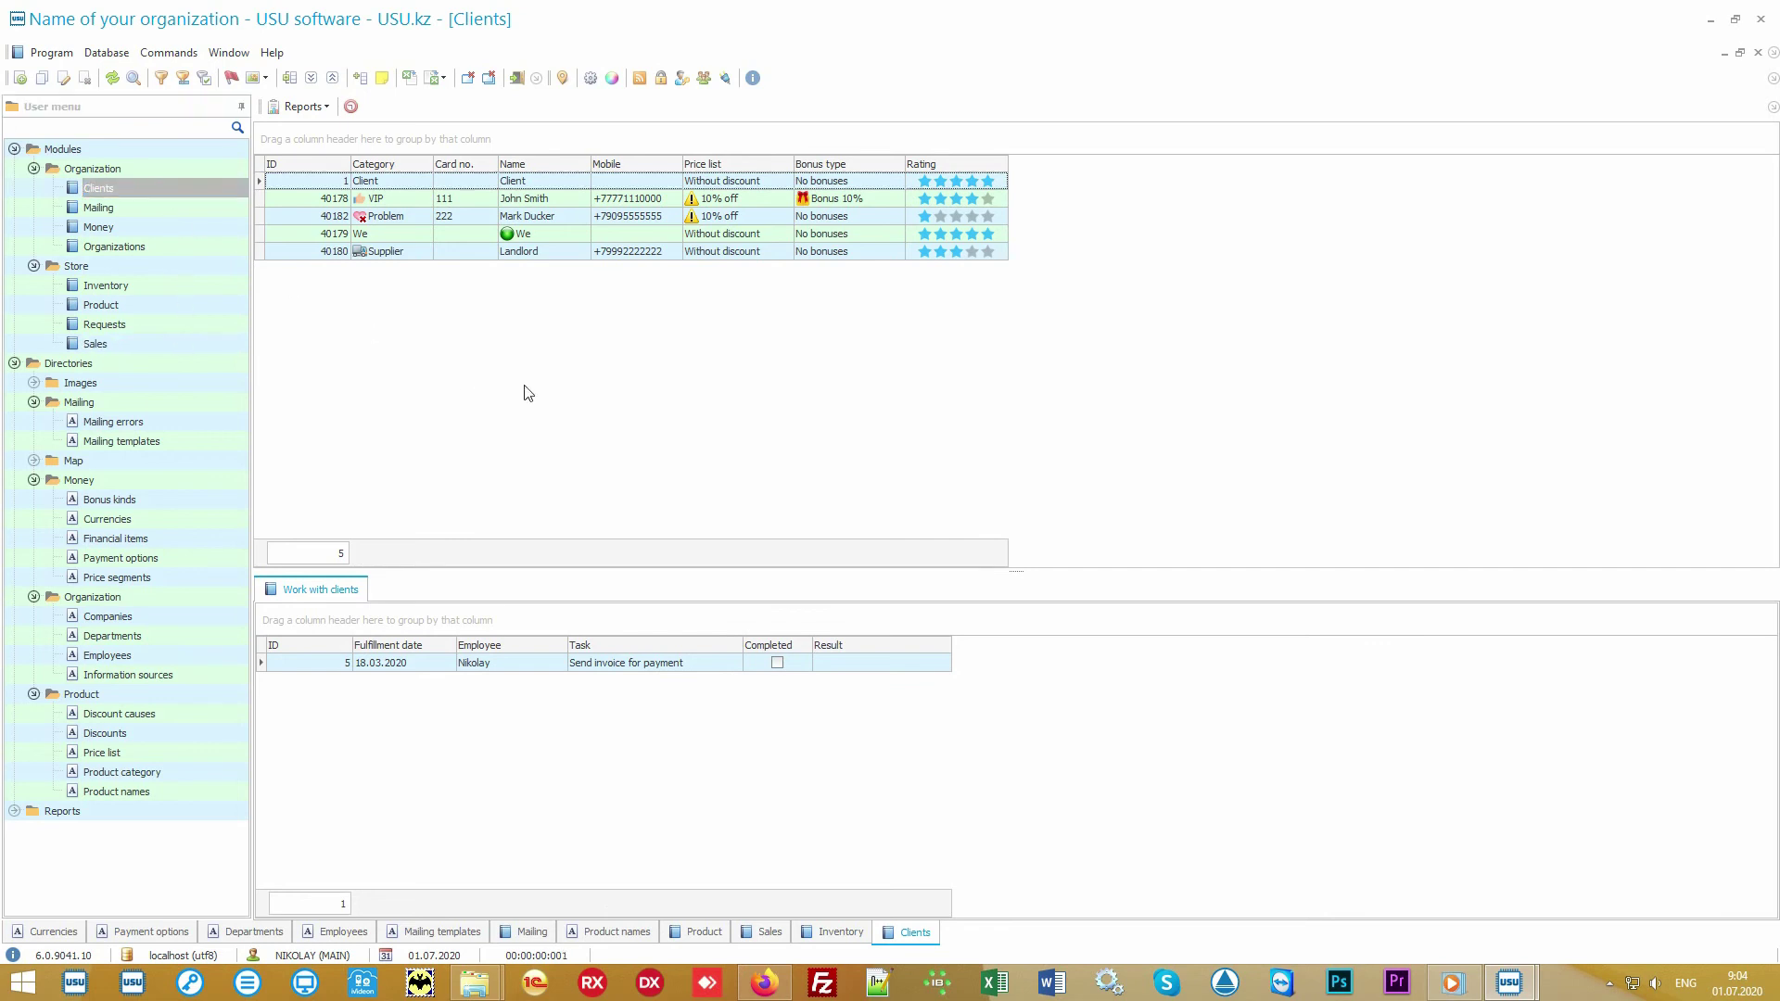
click(410, 203)
click(410, 219)
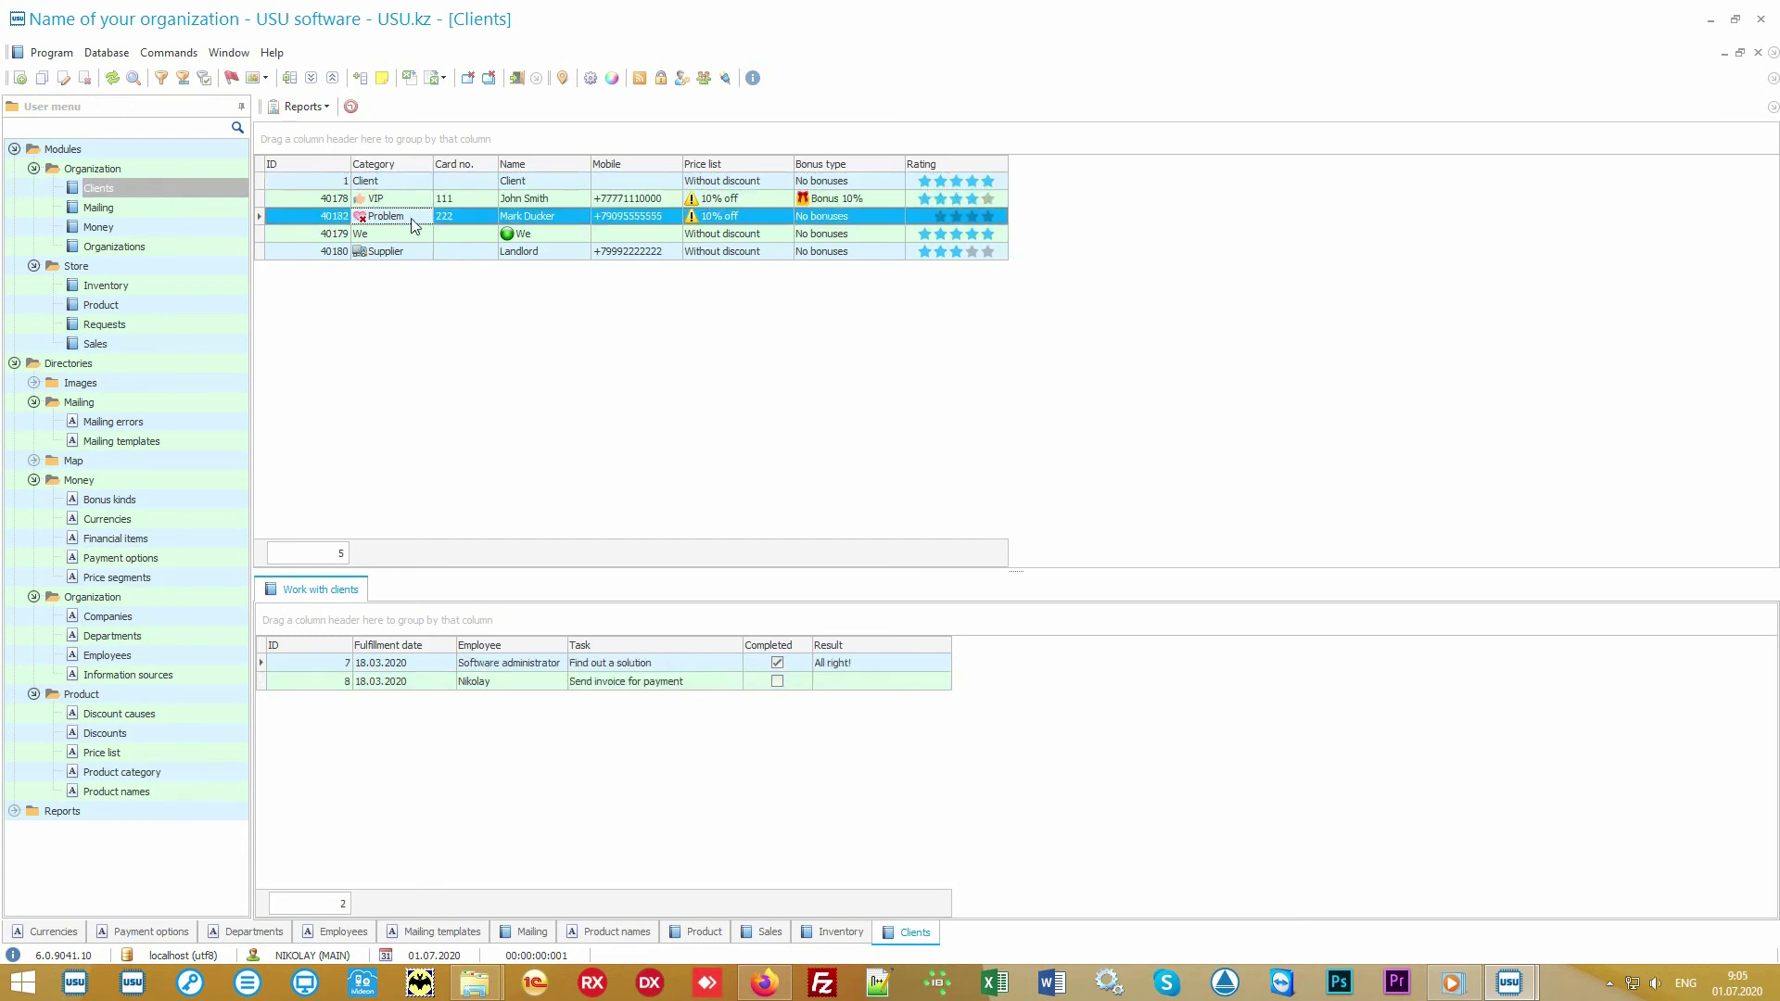
Examine the Supplier, VIP and Client category records together with their assigned price lists
click(410, 250)
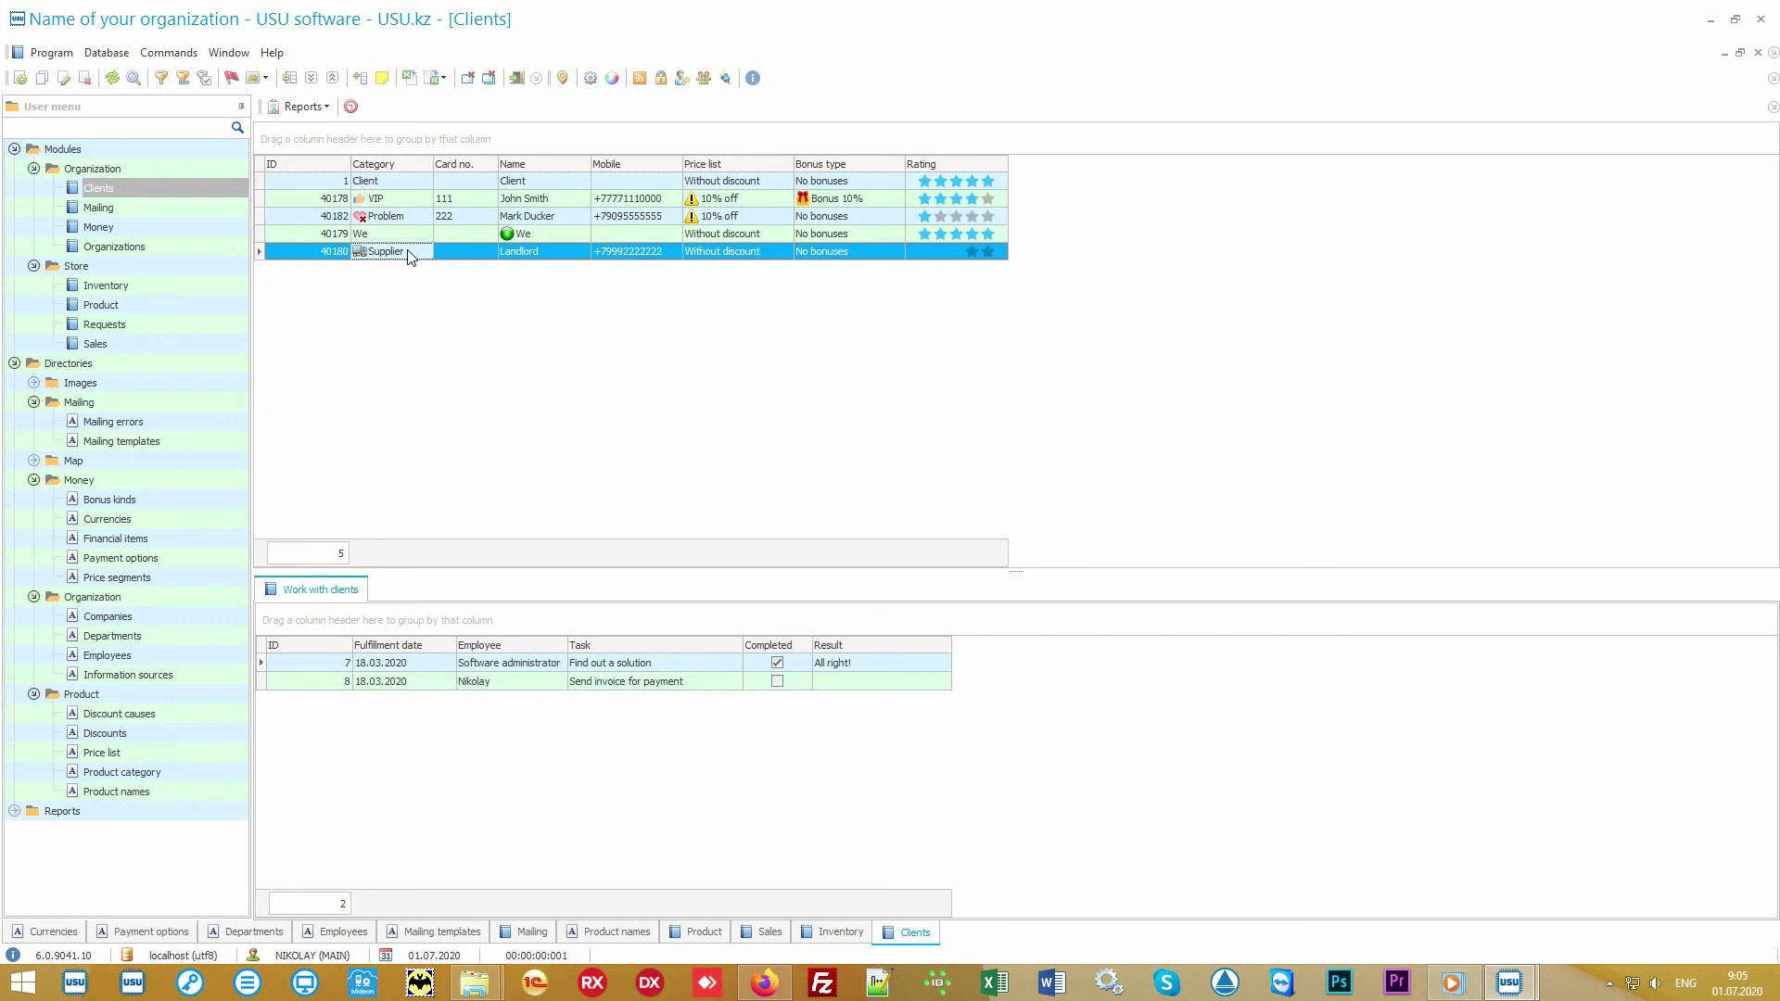
click(418, 202)
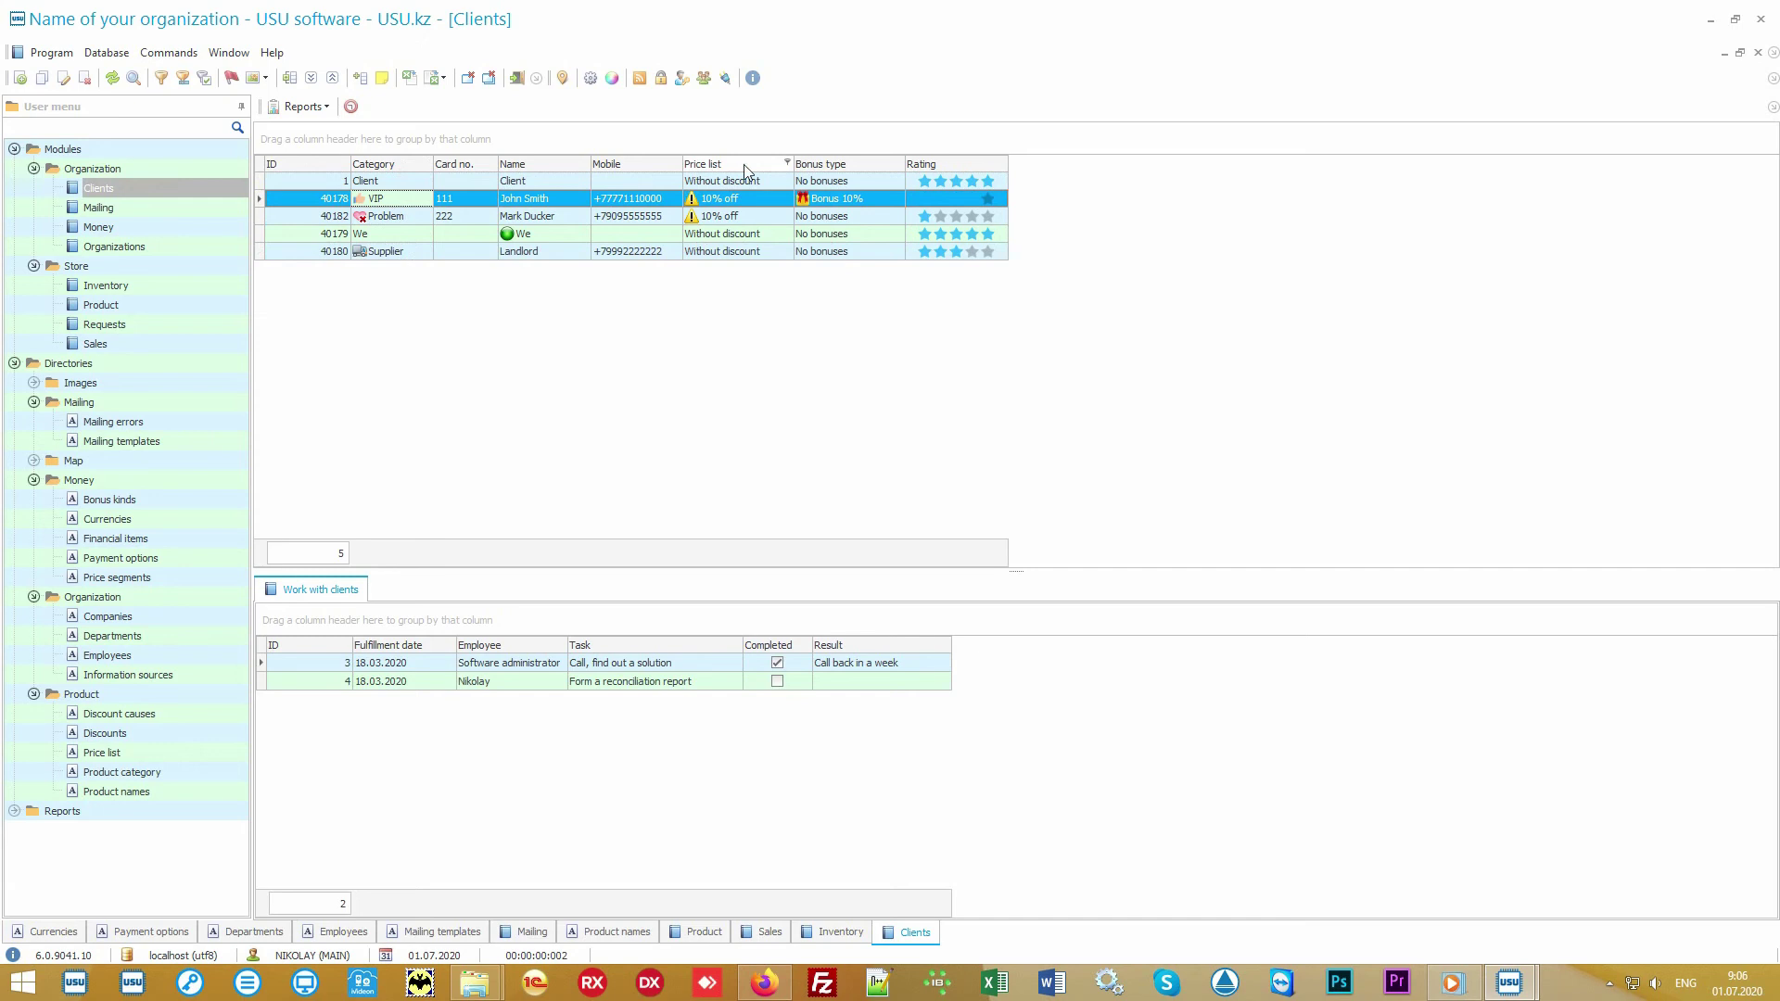
click(766, 184)
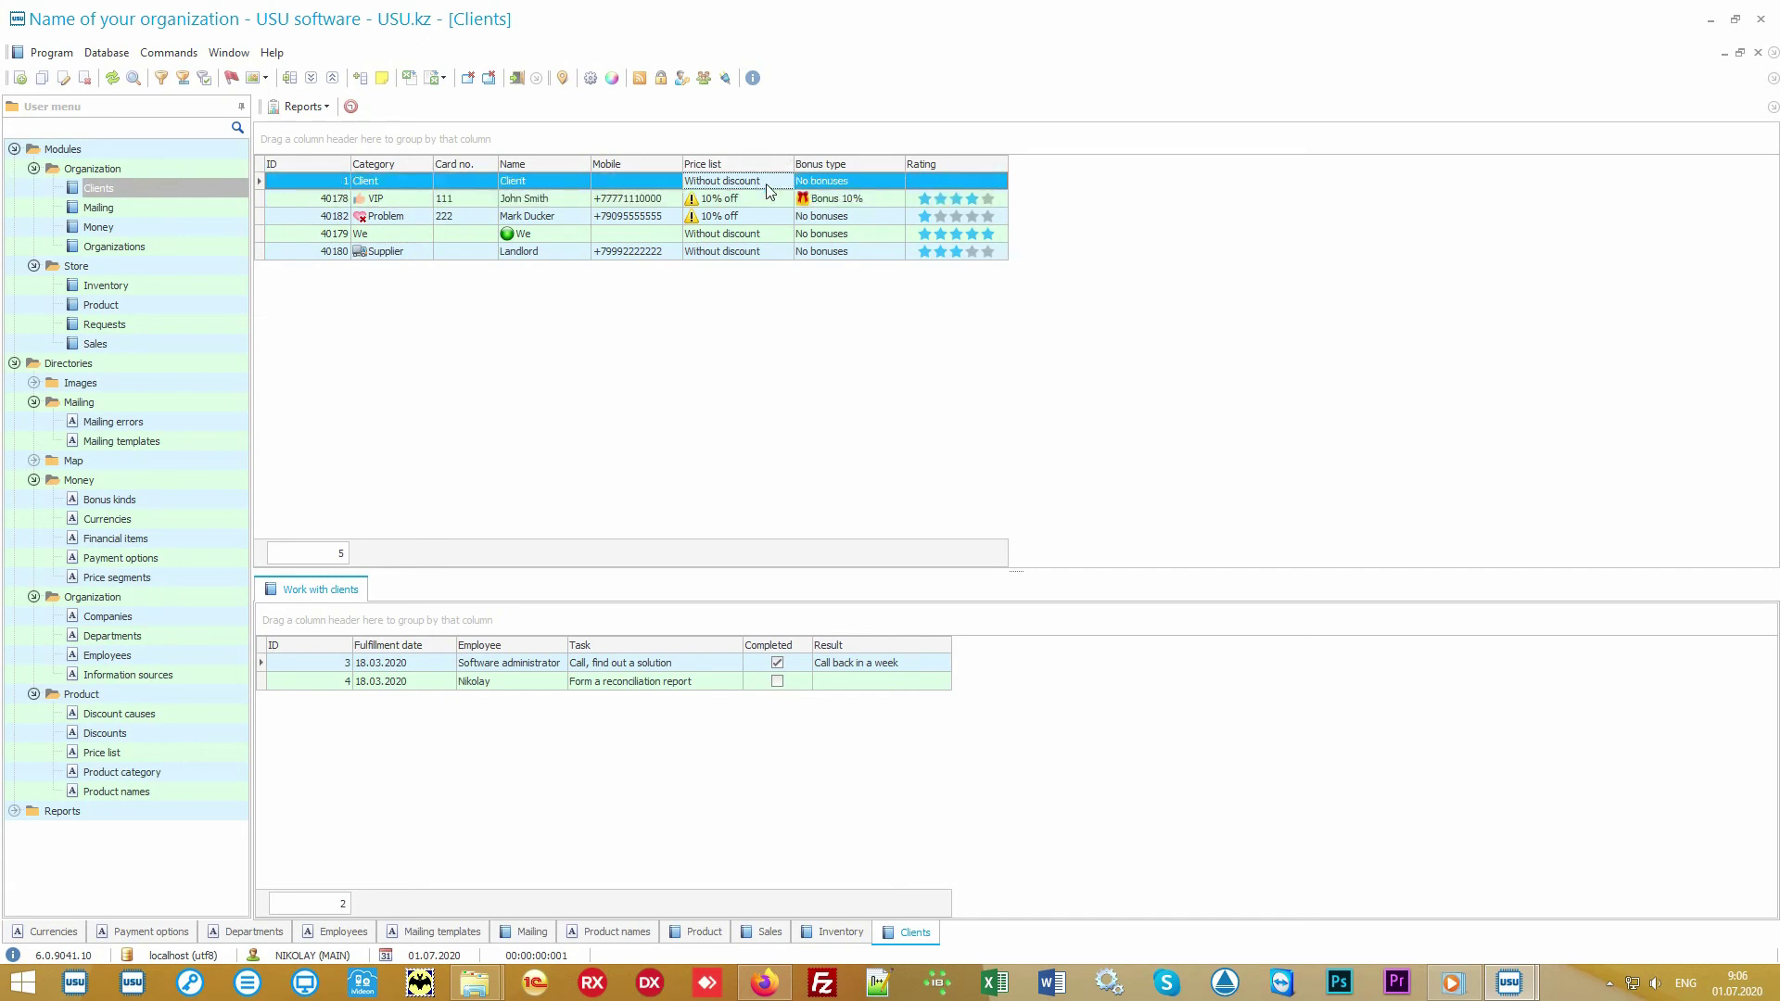
click(762, 197)
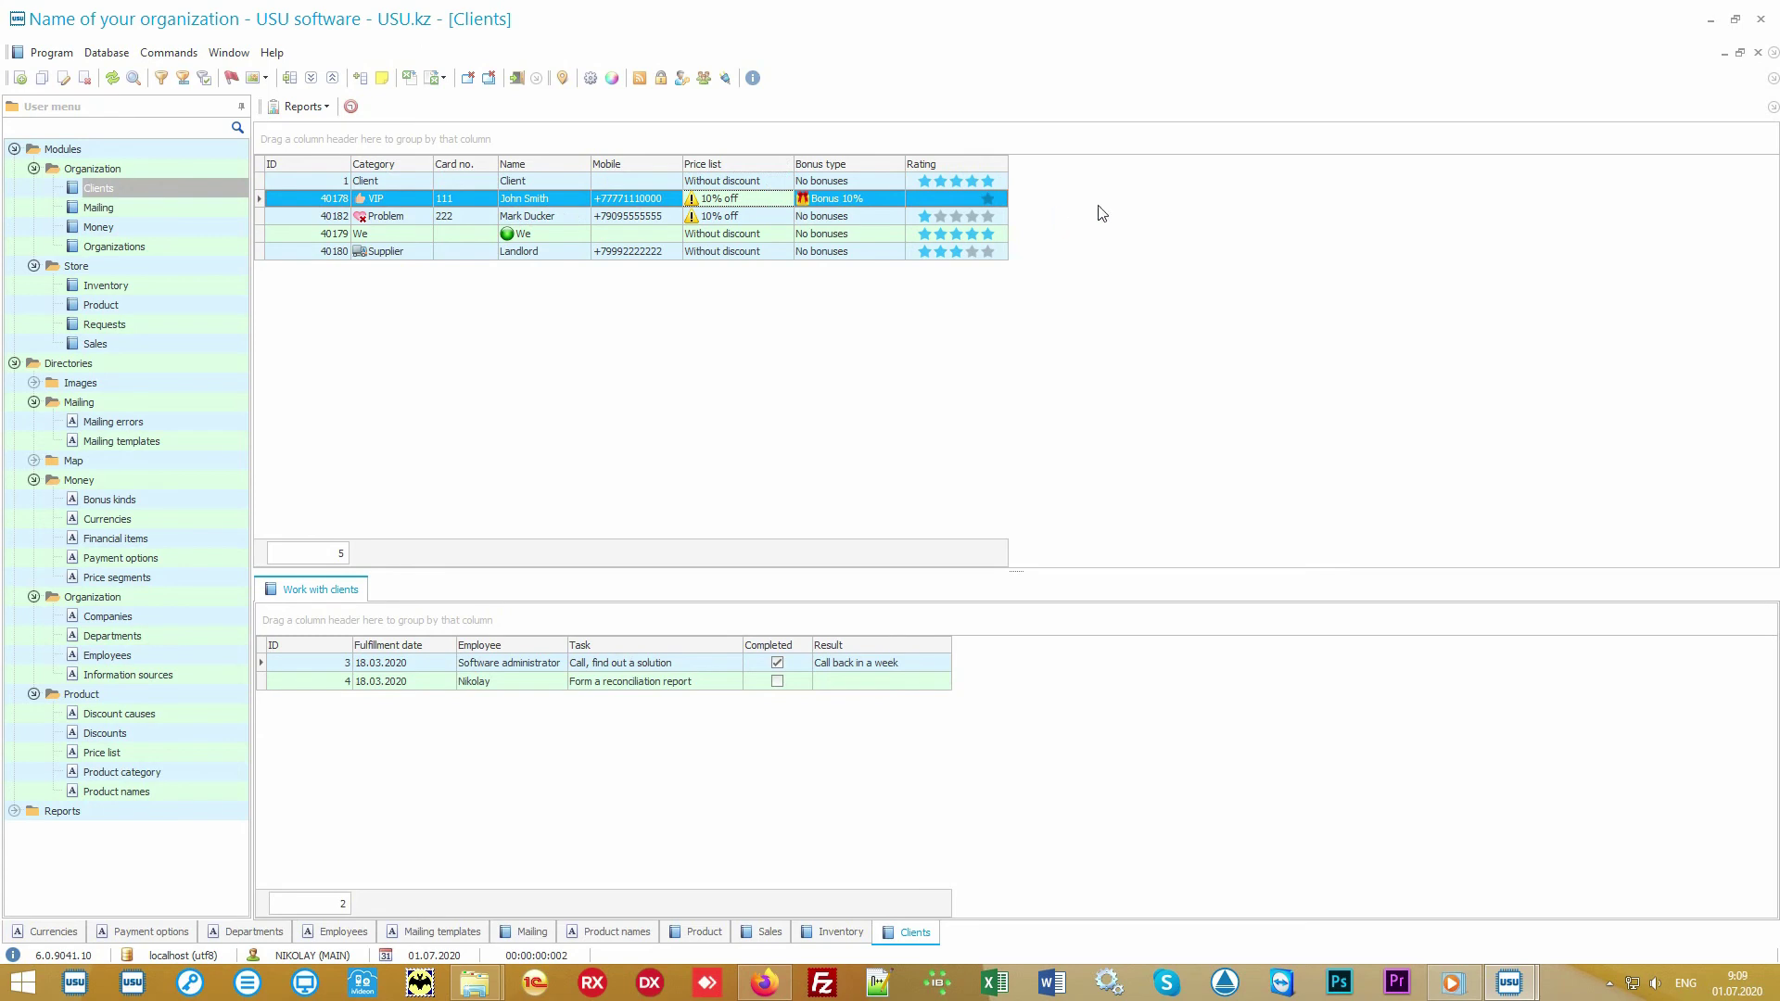
Add the Information source column to the clients table after Rating, using the column customization list
right_click(1113, 200)
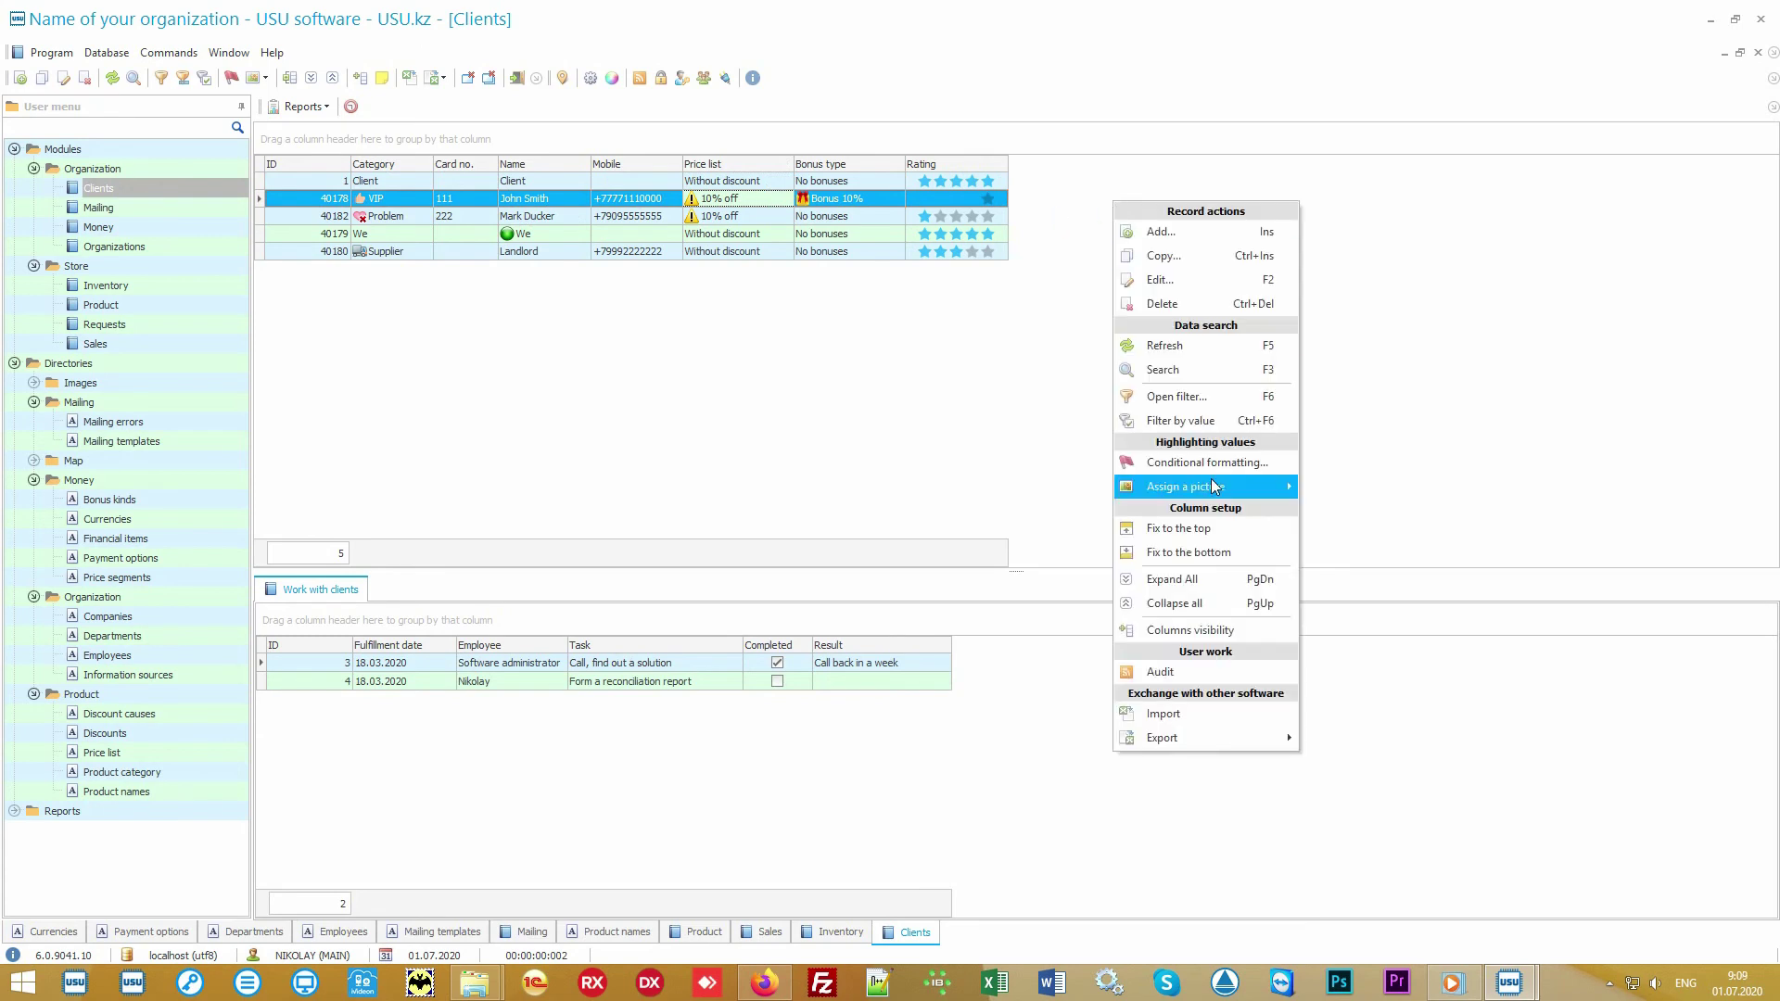
click(1236, 629)
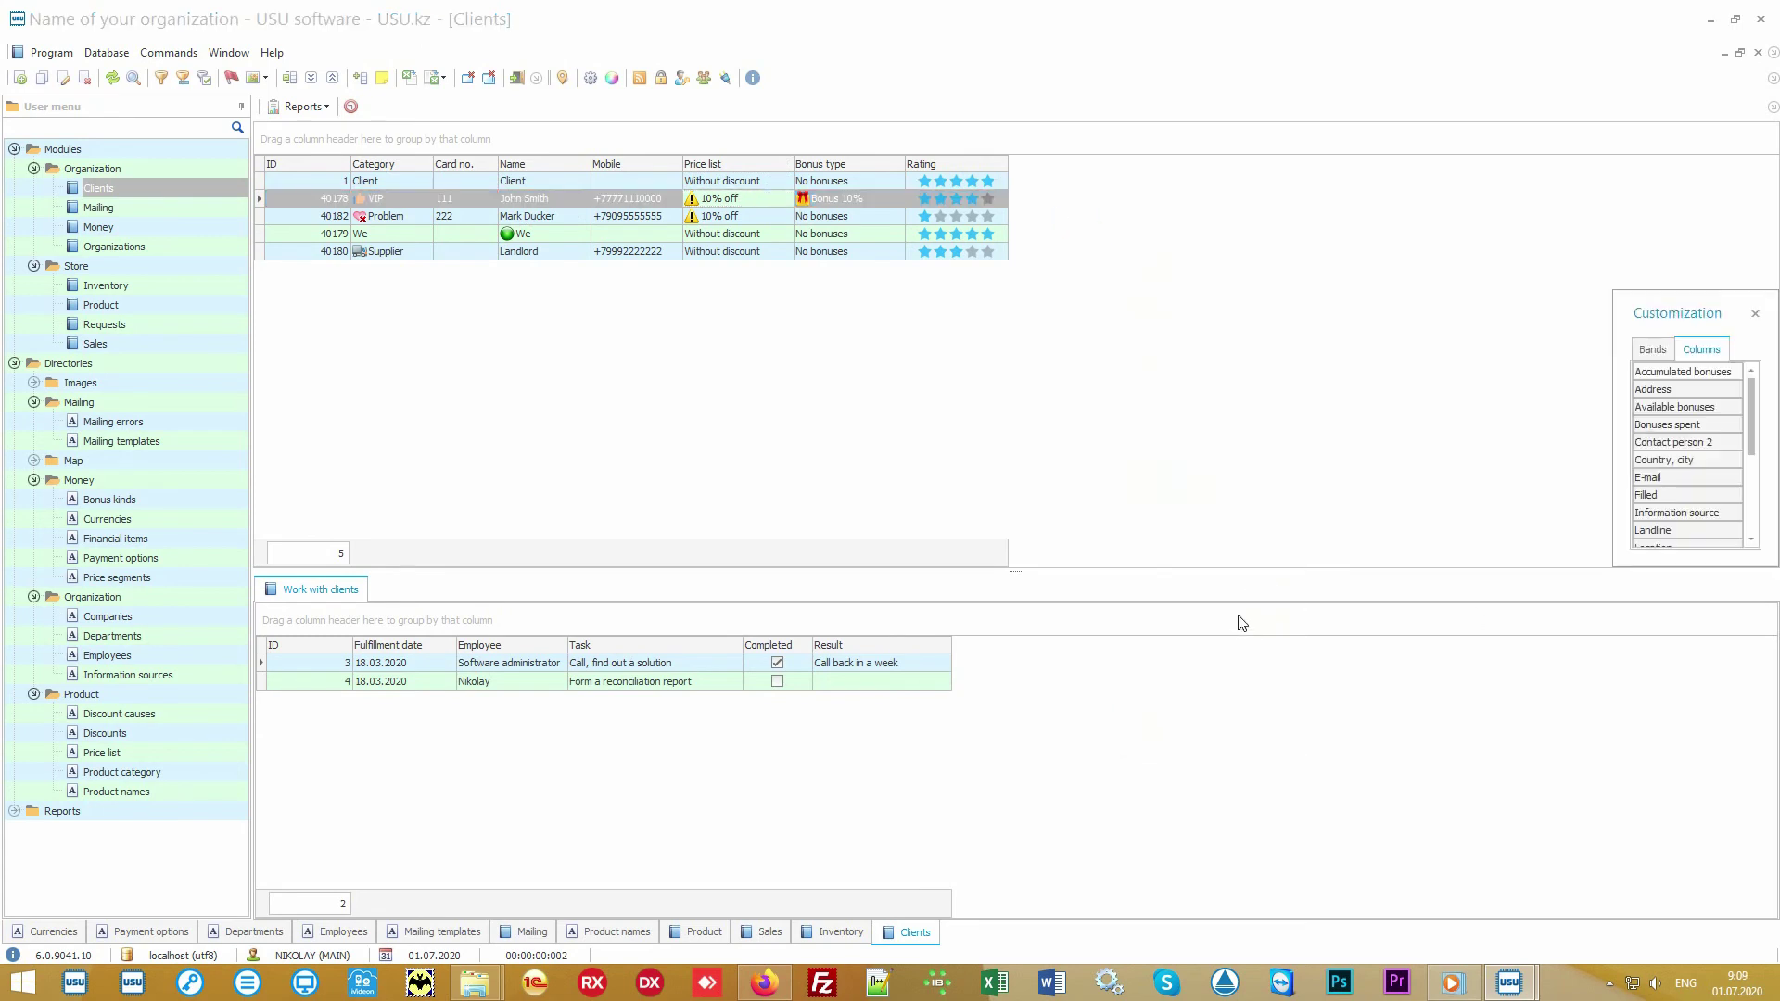
drag(1615, 568, 1374, 849)
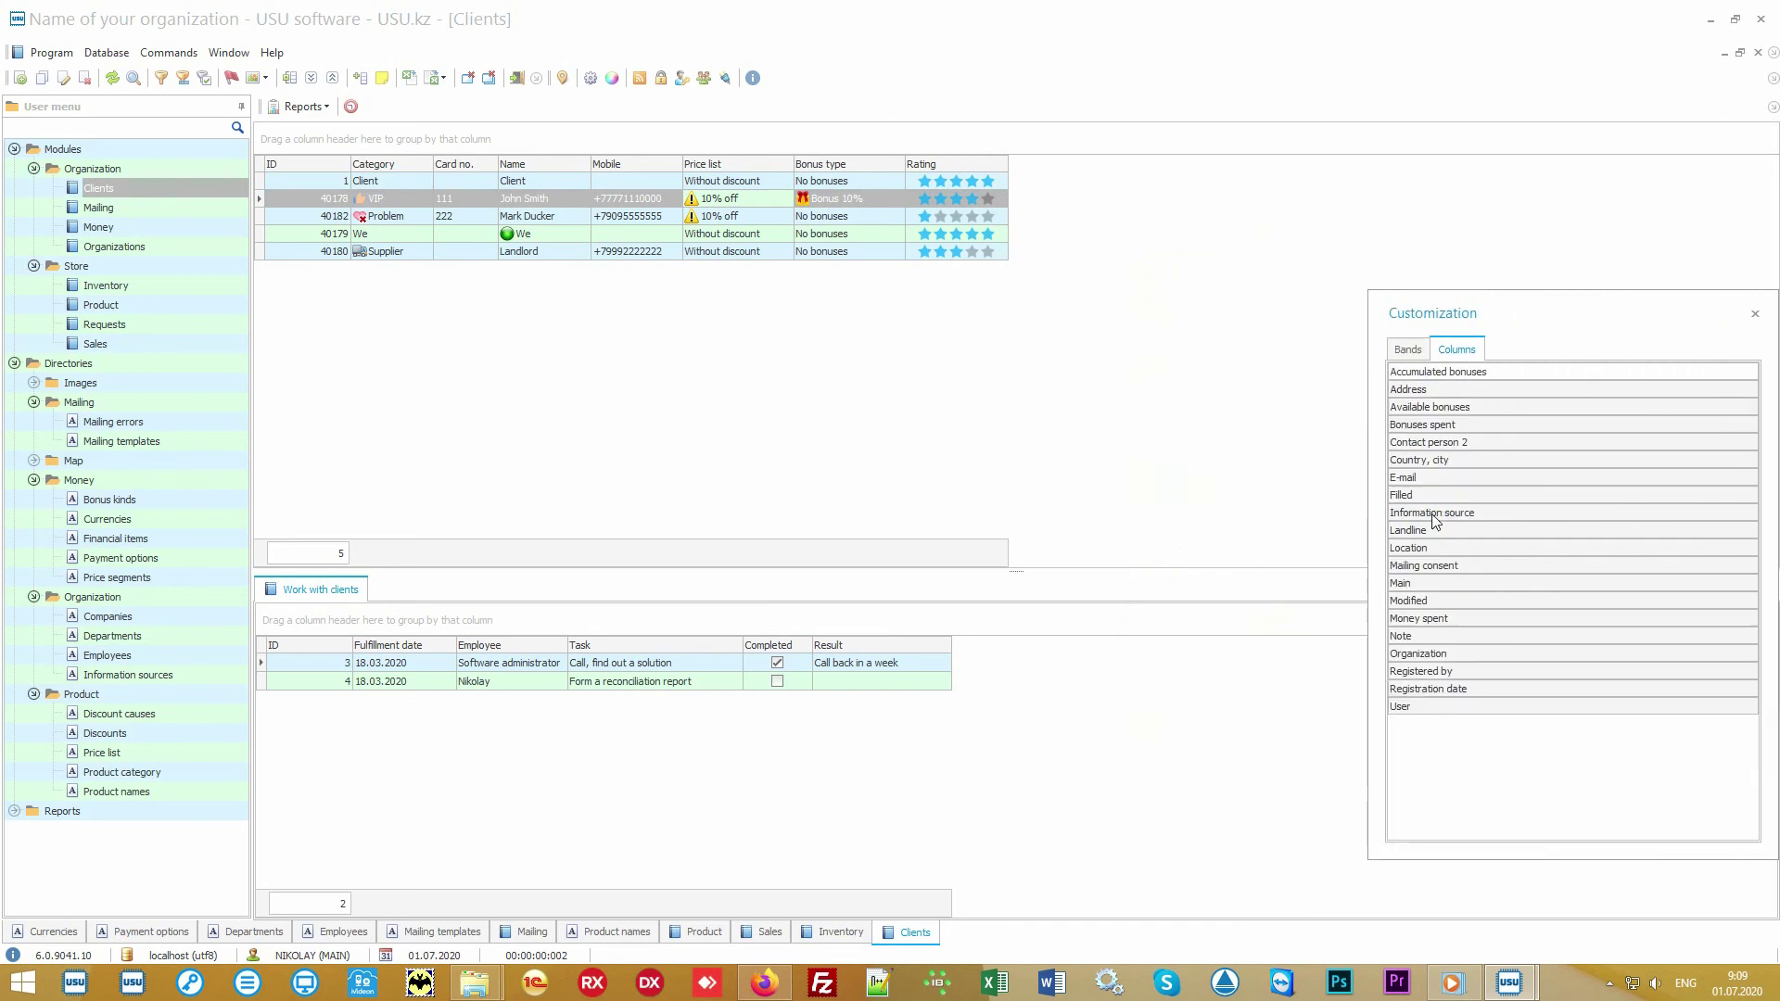
drag(1436, 515, 1020, 181)
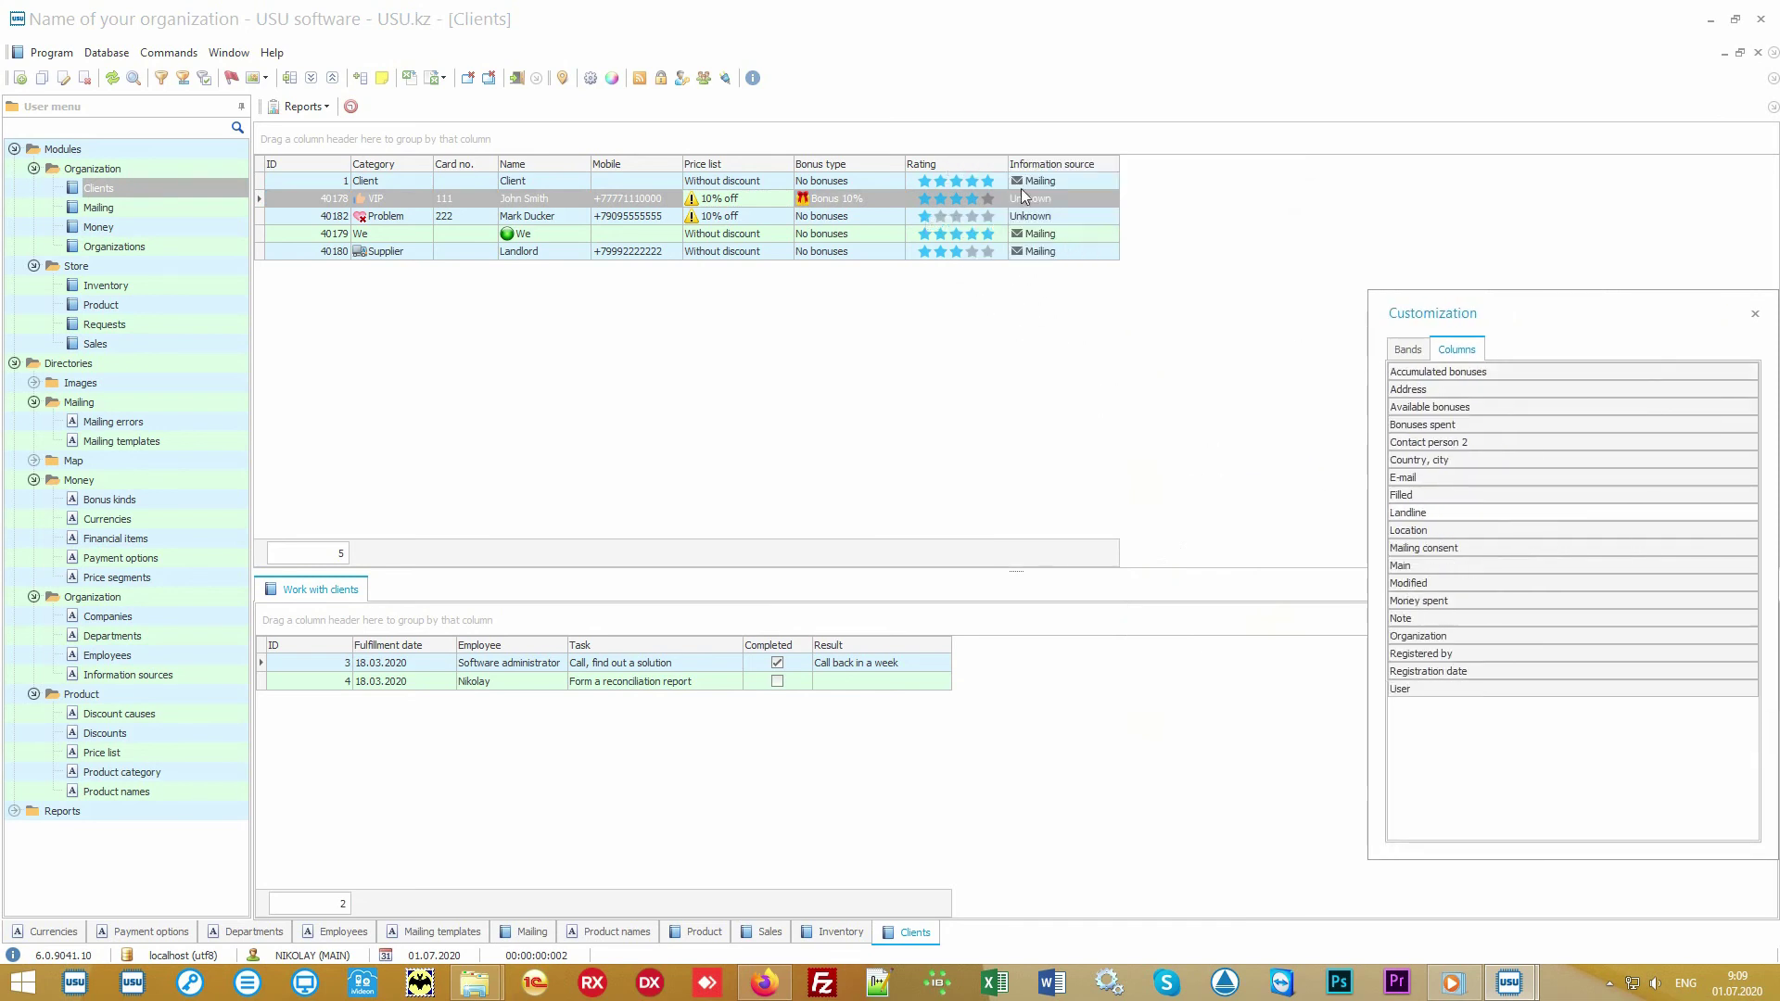
click(1756, 313)
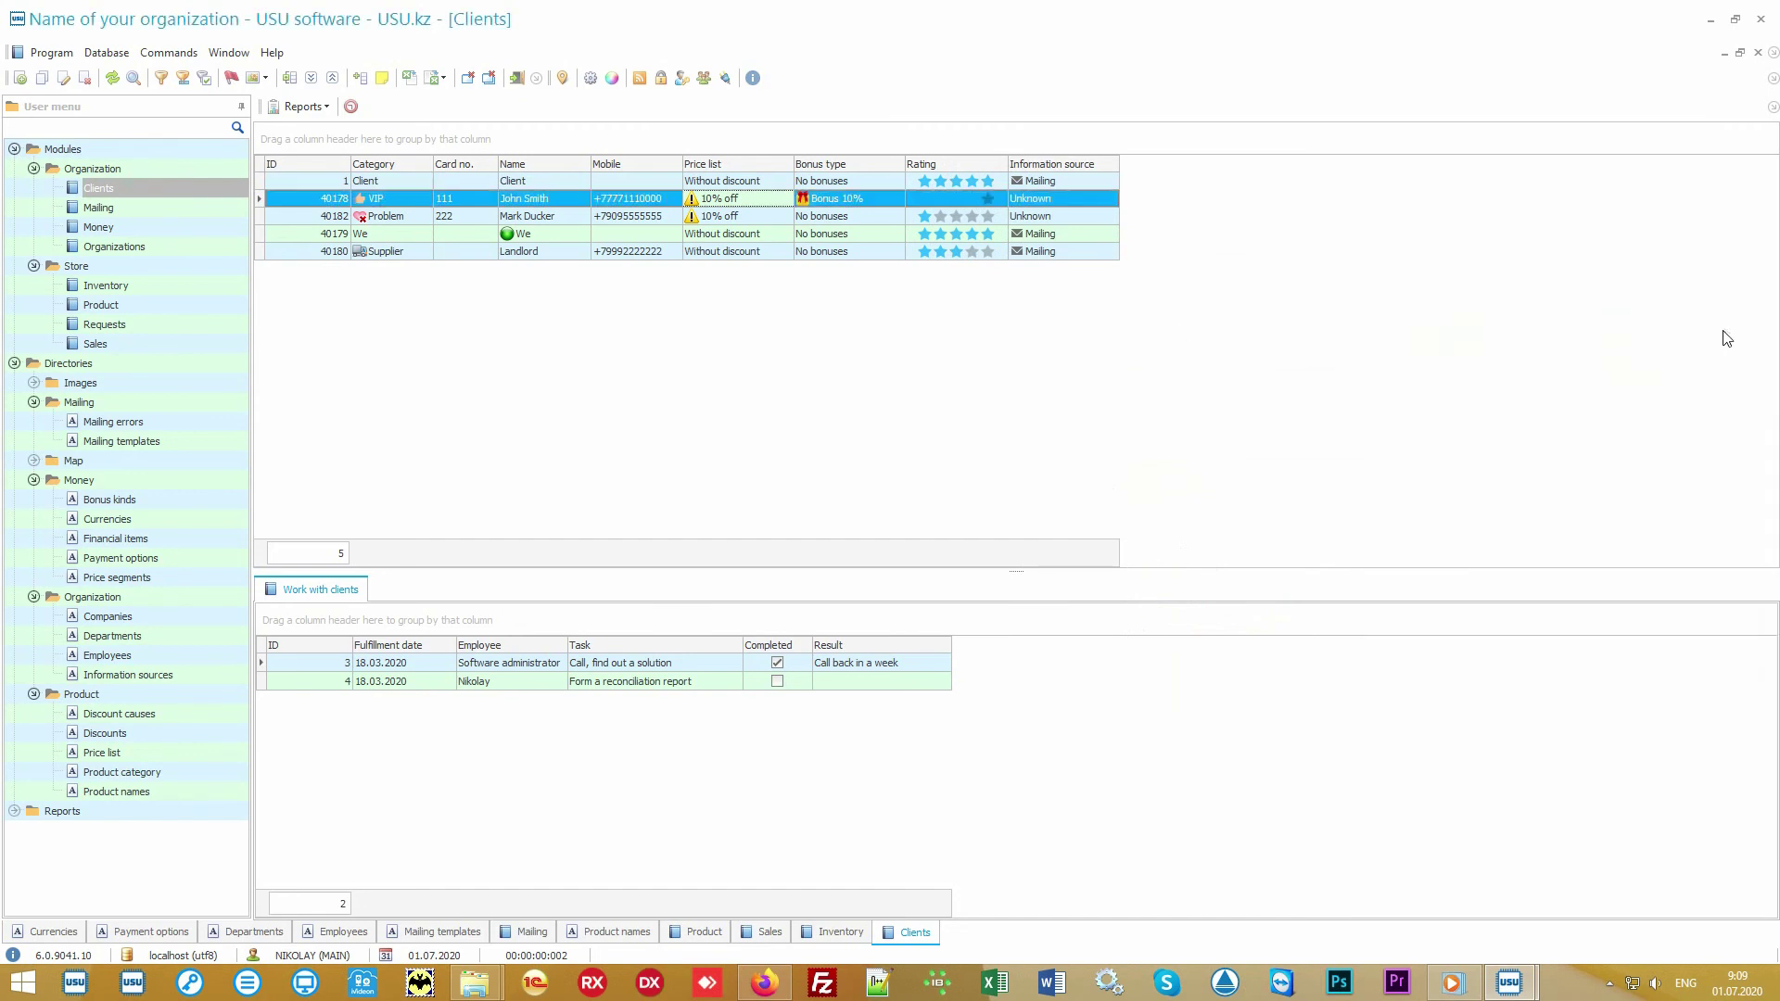
Examine the information source of the first client and the VIP client, and the VIP client's bonus type
click(1100, 182)
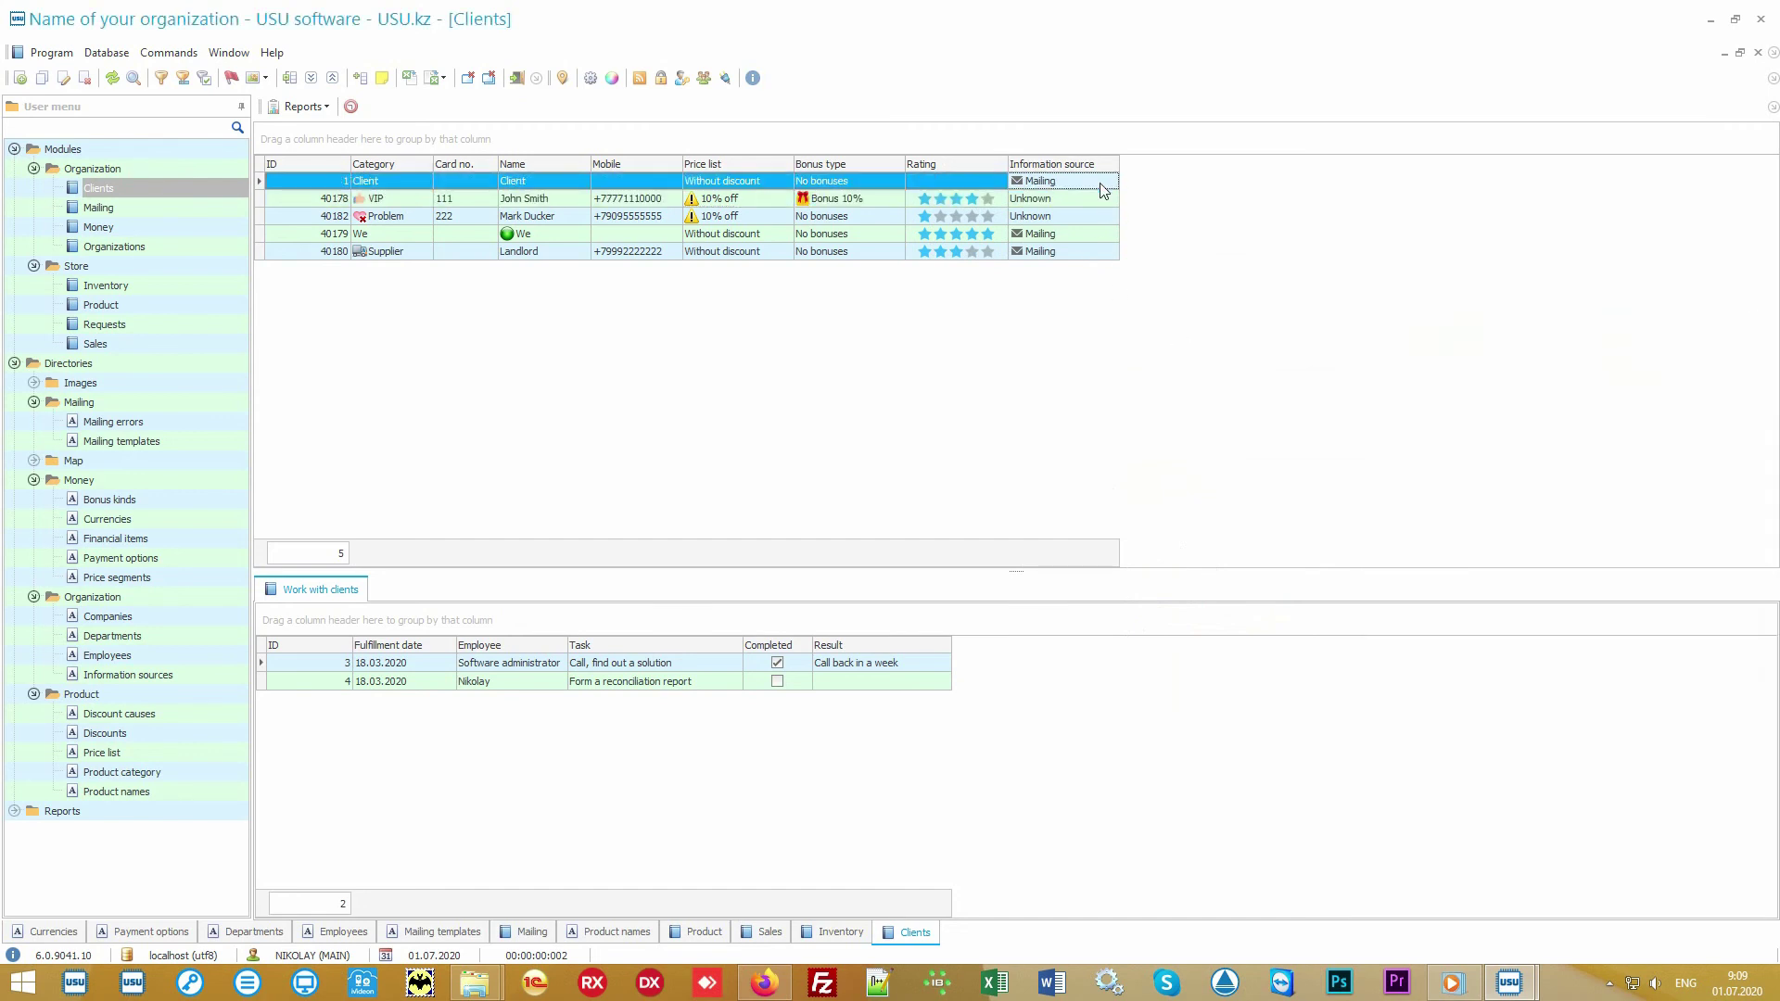
click(1100, 200)
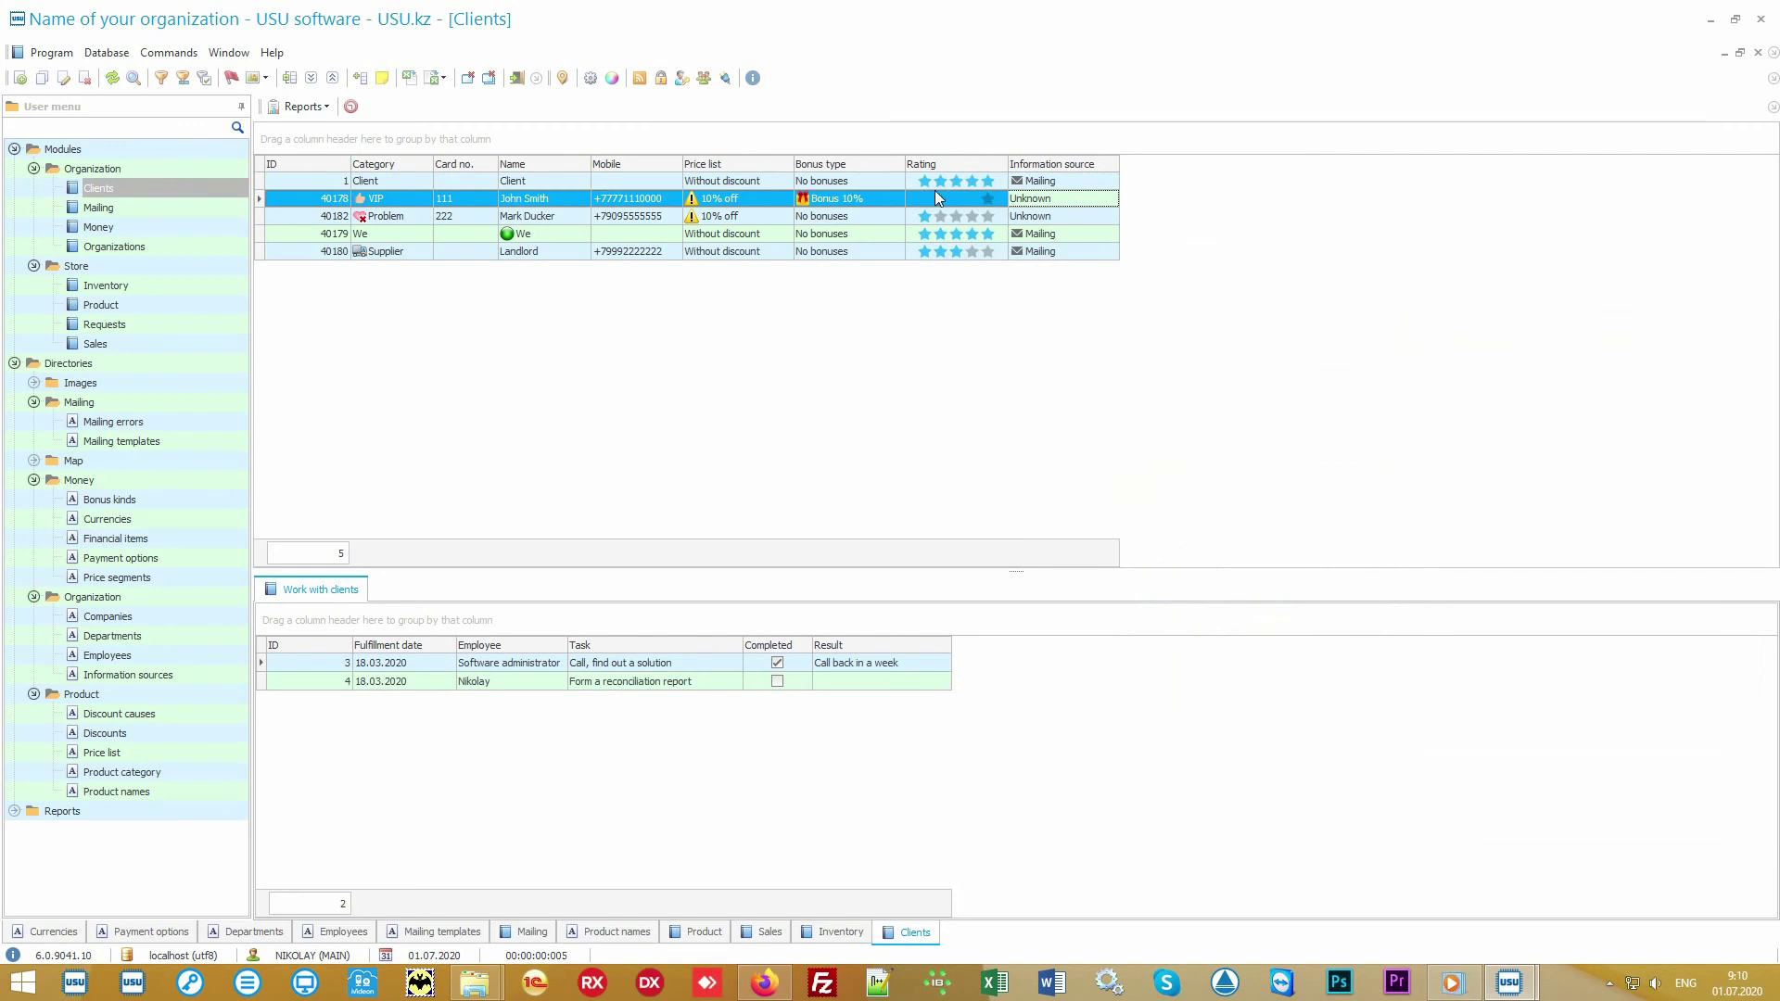
click(879, 199)
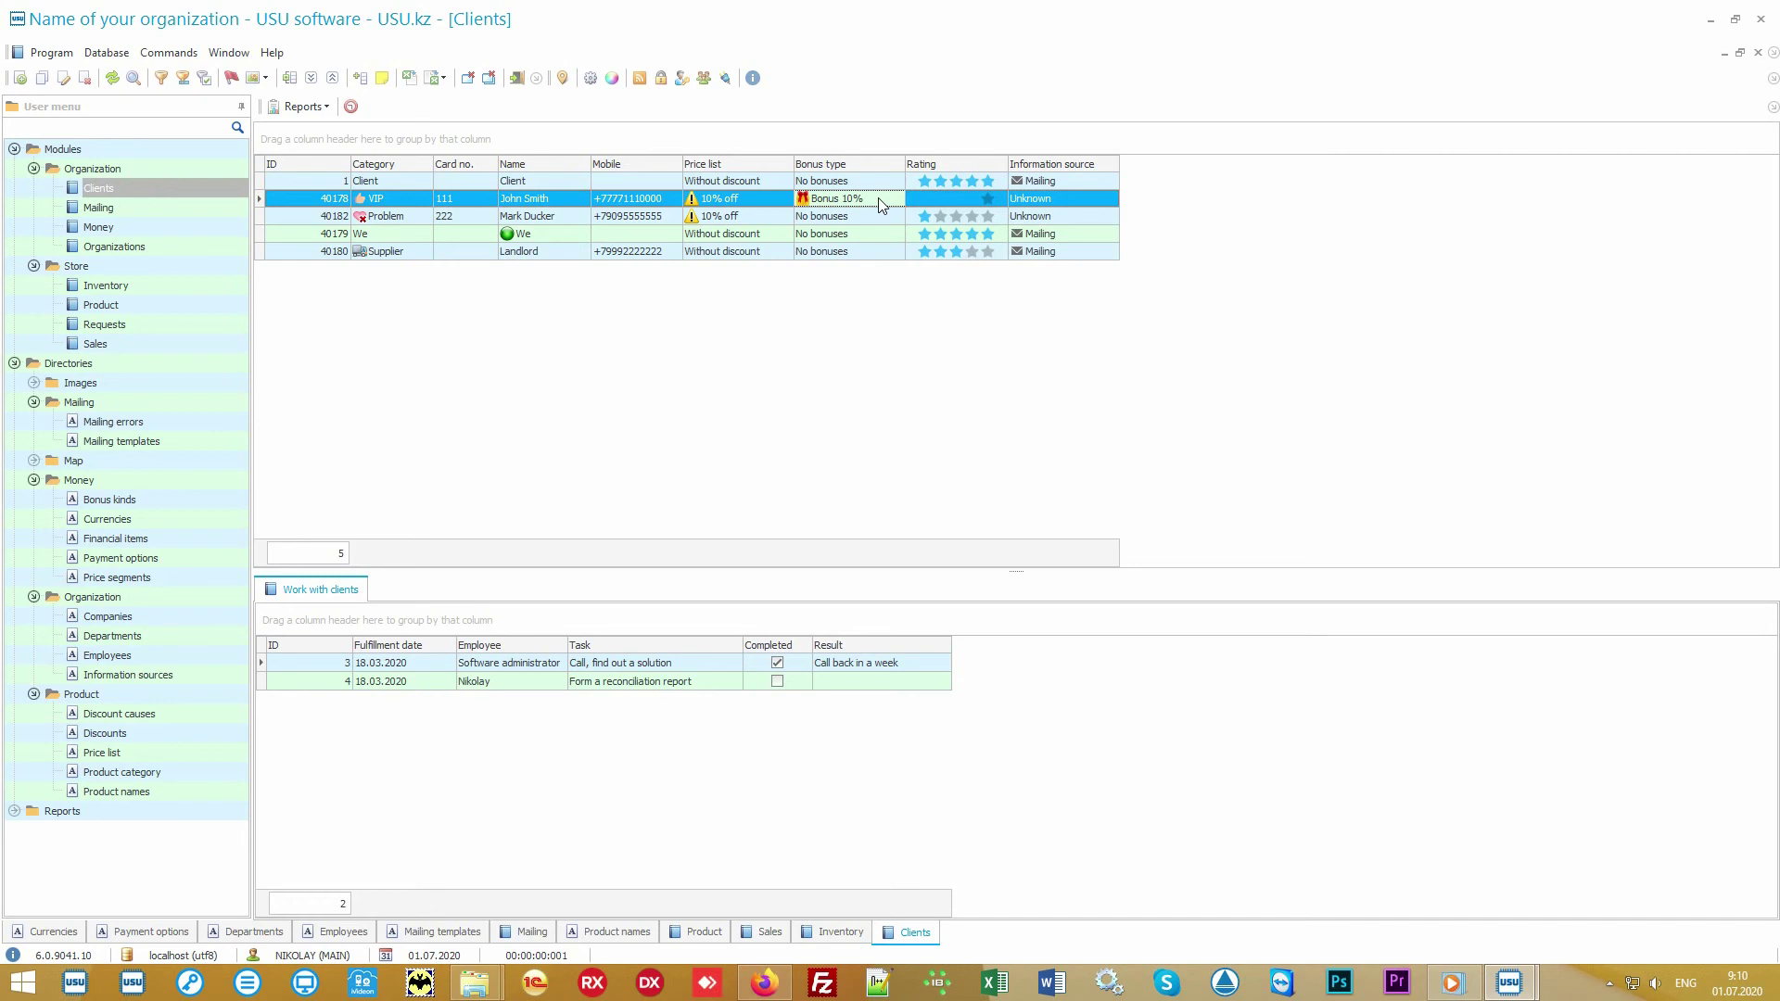
Generate the Mailing report for clients with mailing consent, view its mailing recipients list, and cancel the mailing
click(14, 365)
click(15, 383)
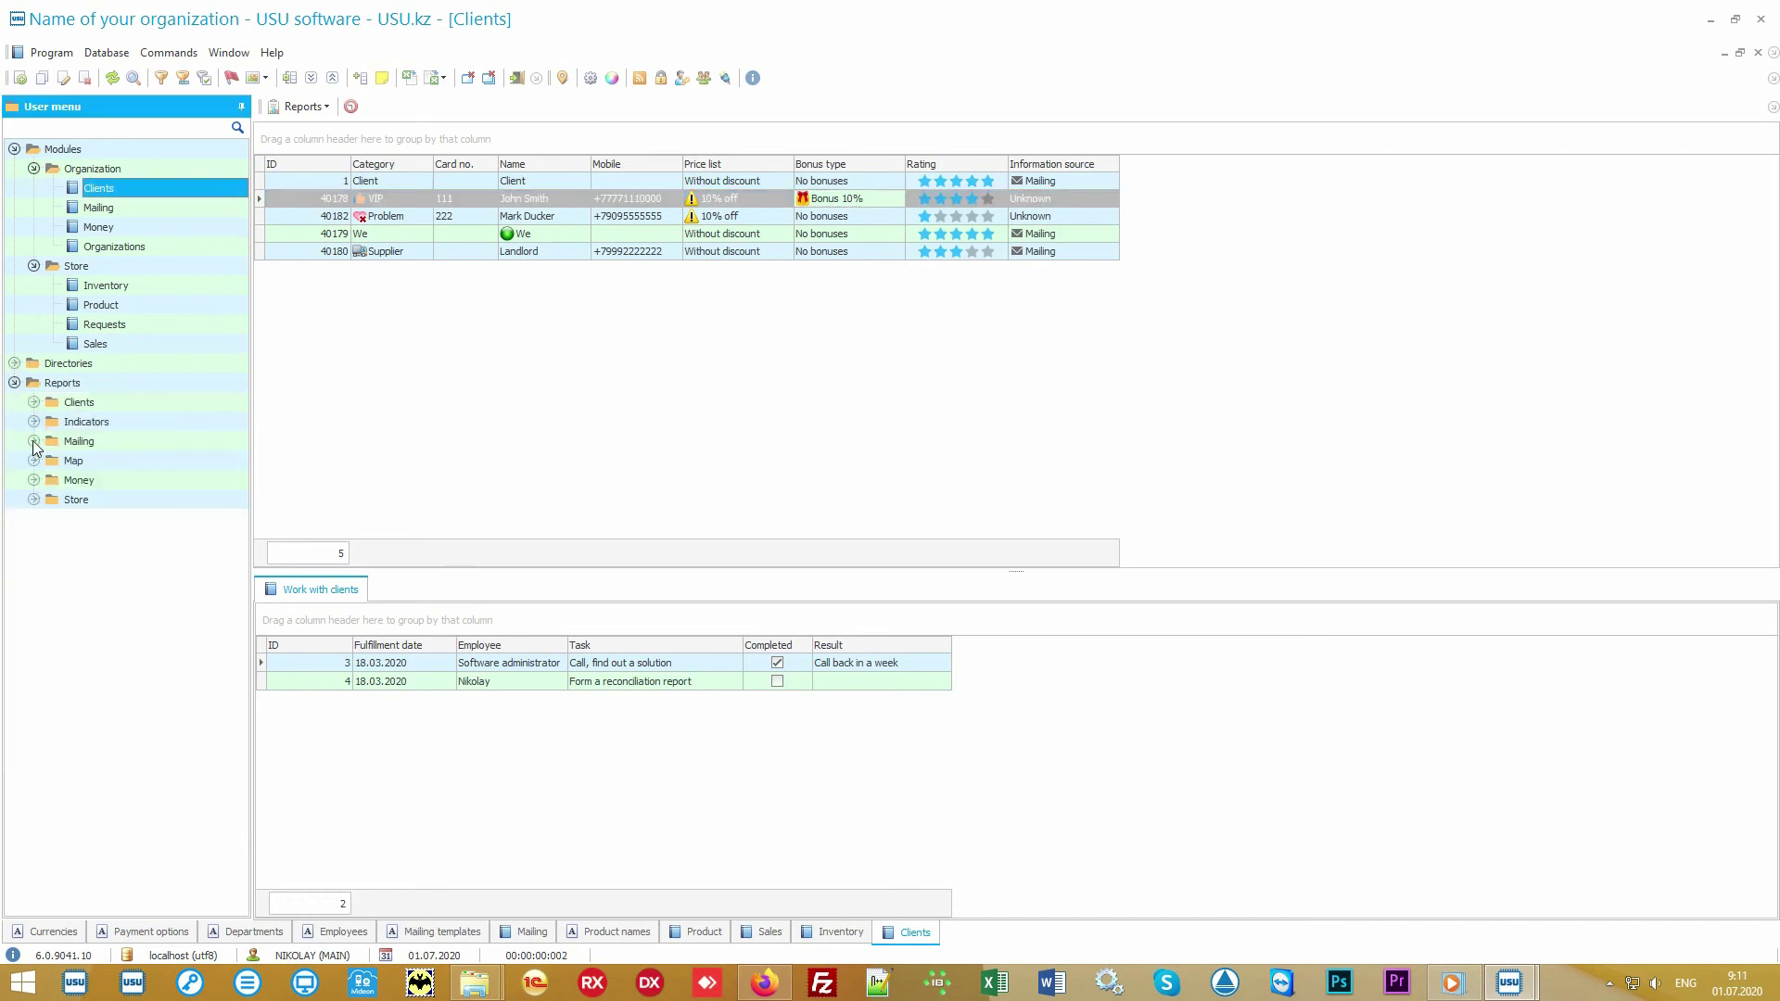
click(33, 441)
double_click(97, 461)
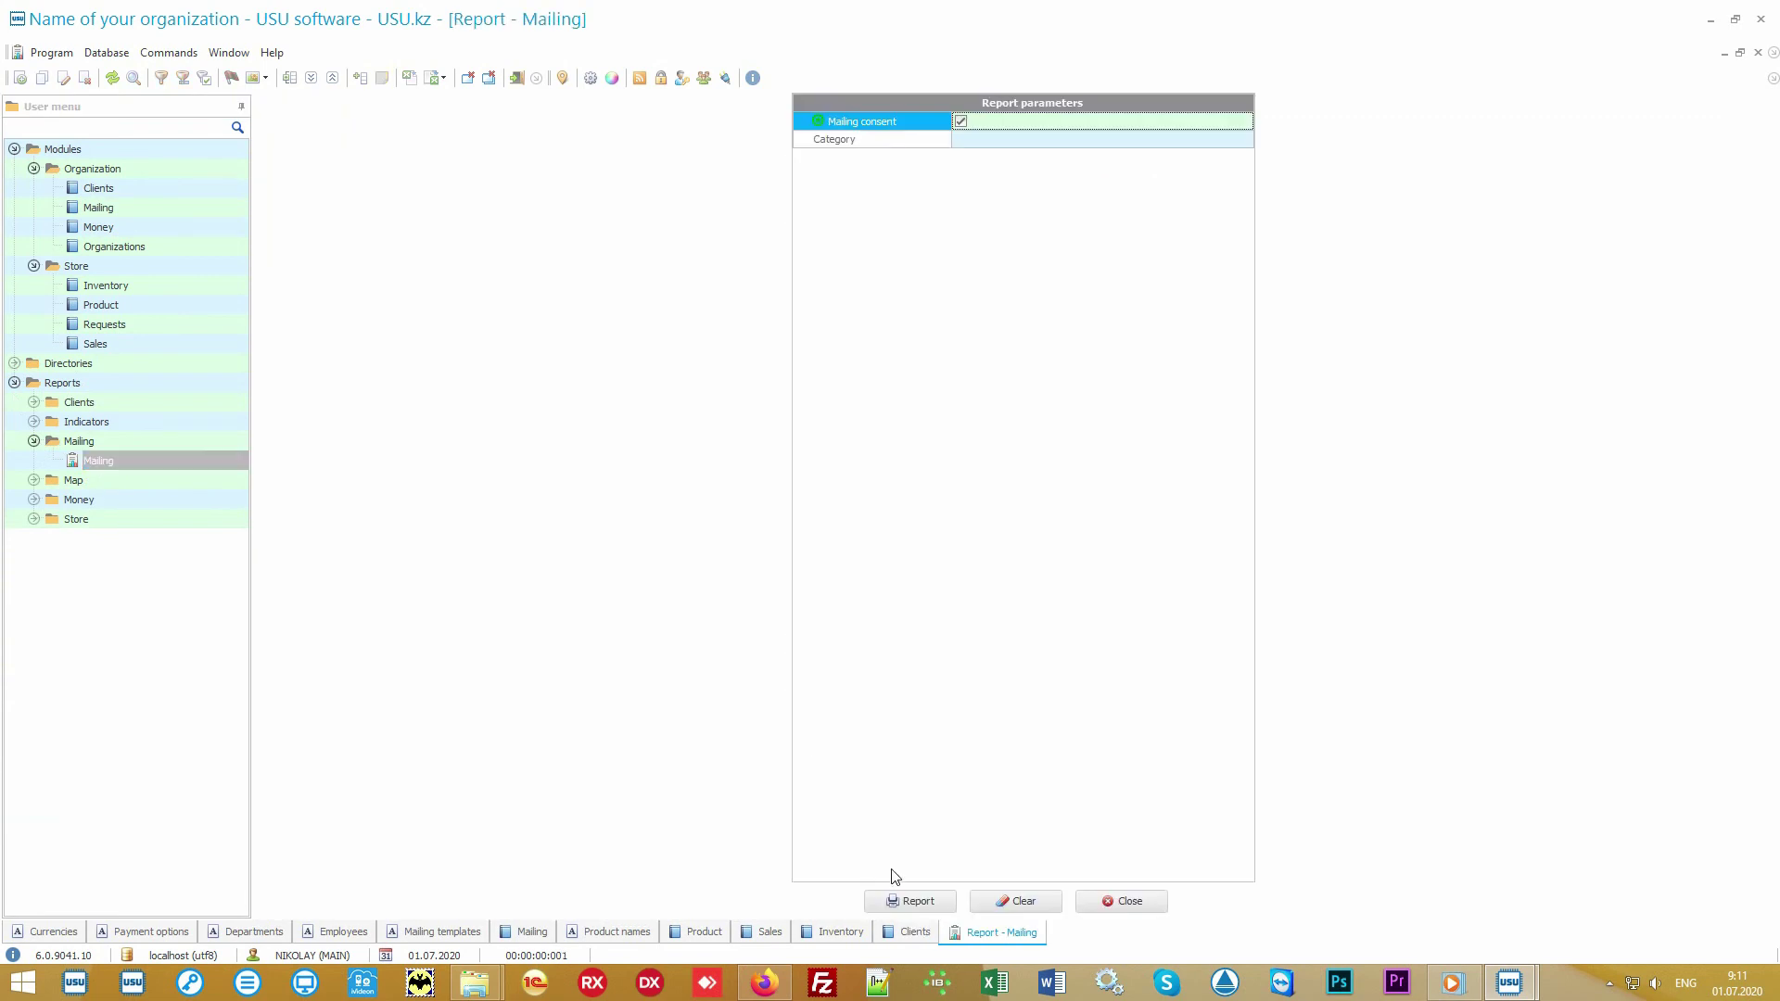
click(905, 903)
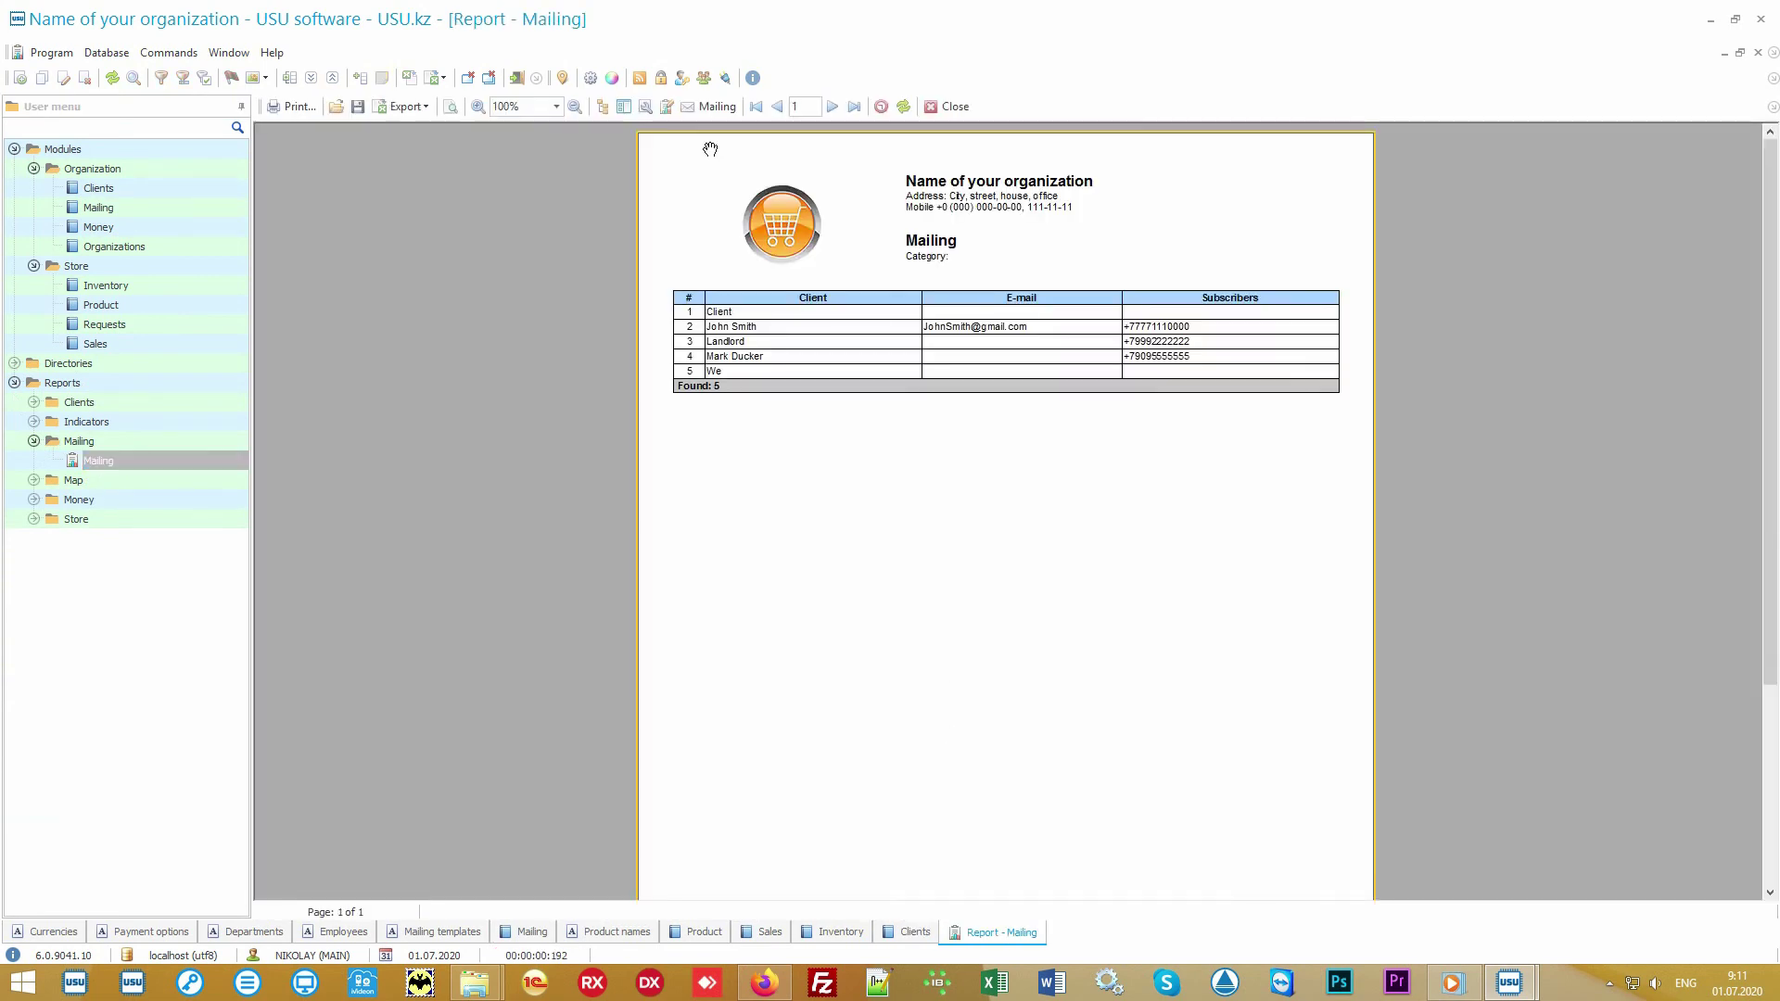
click(718, 108)
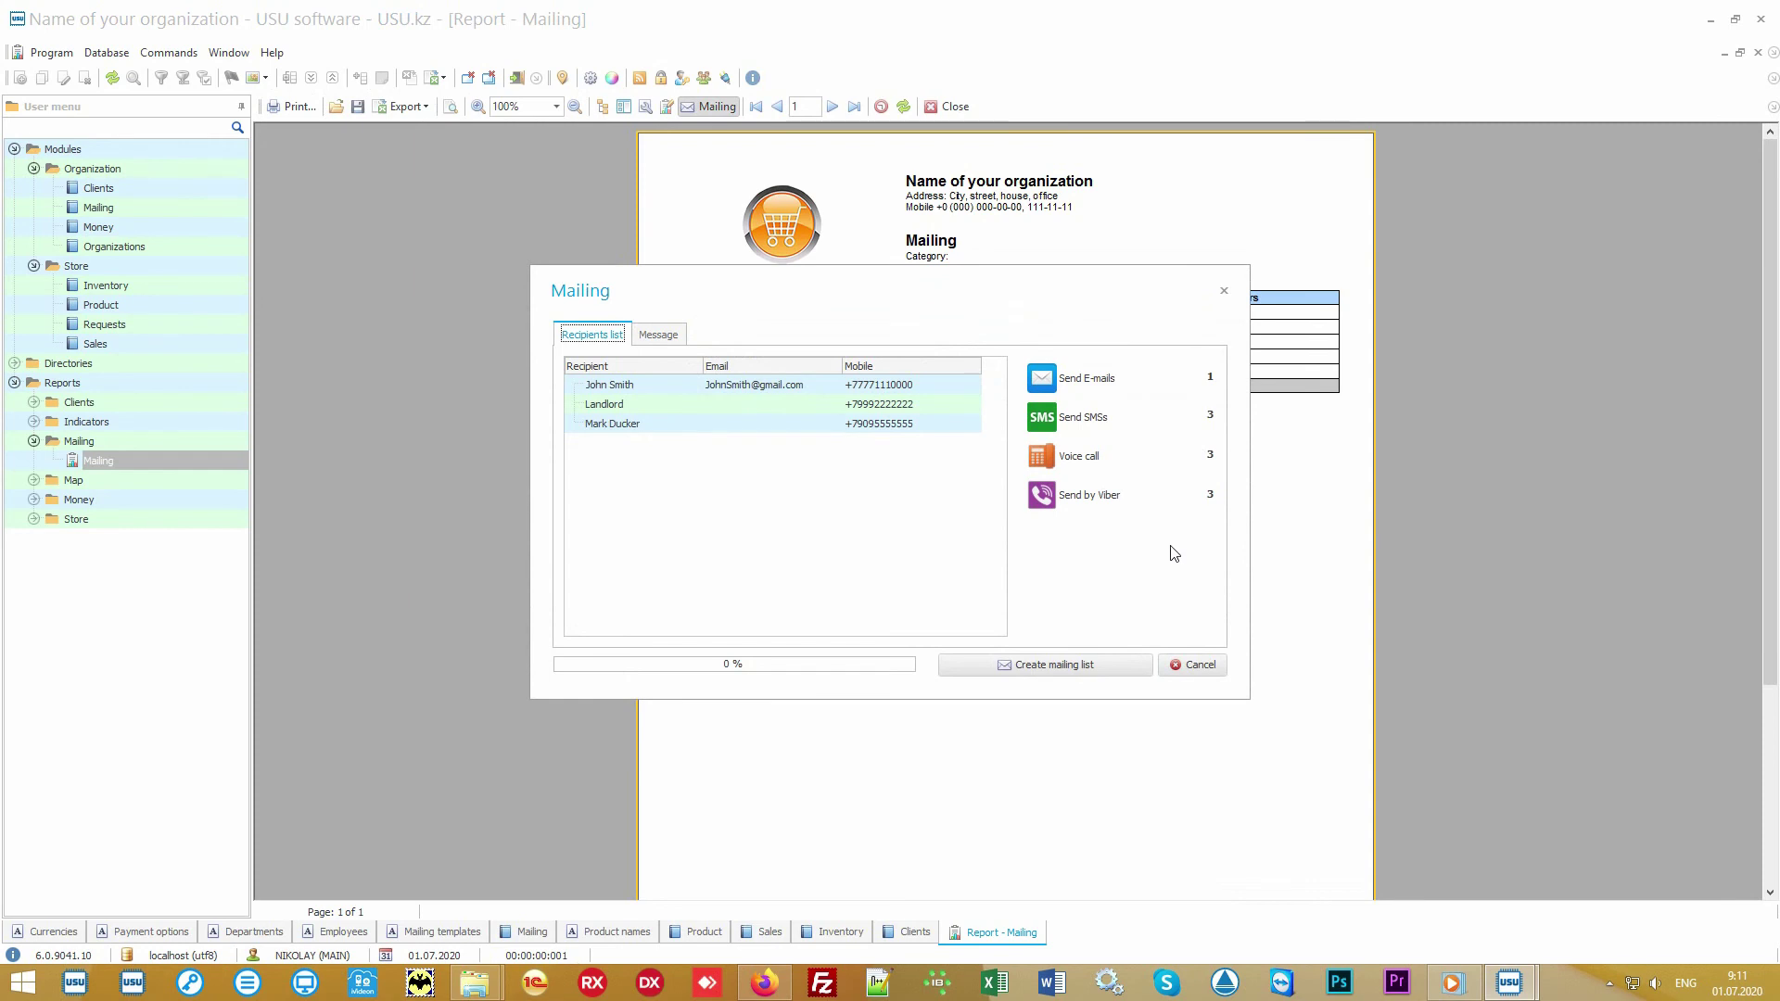
click(1196, 665)
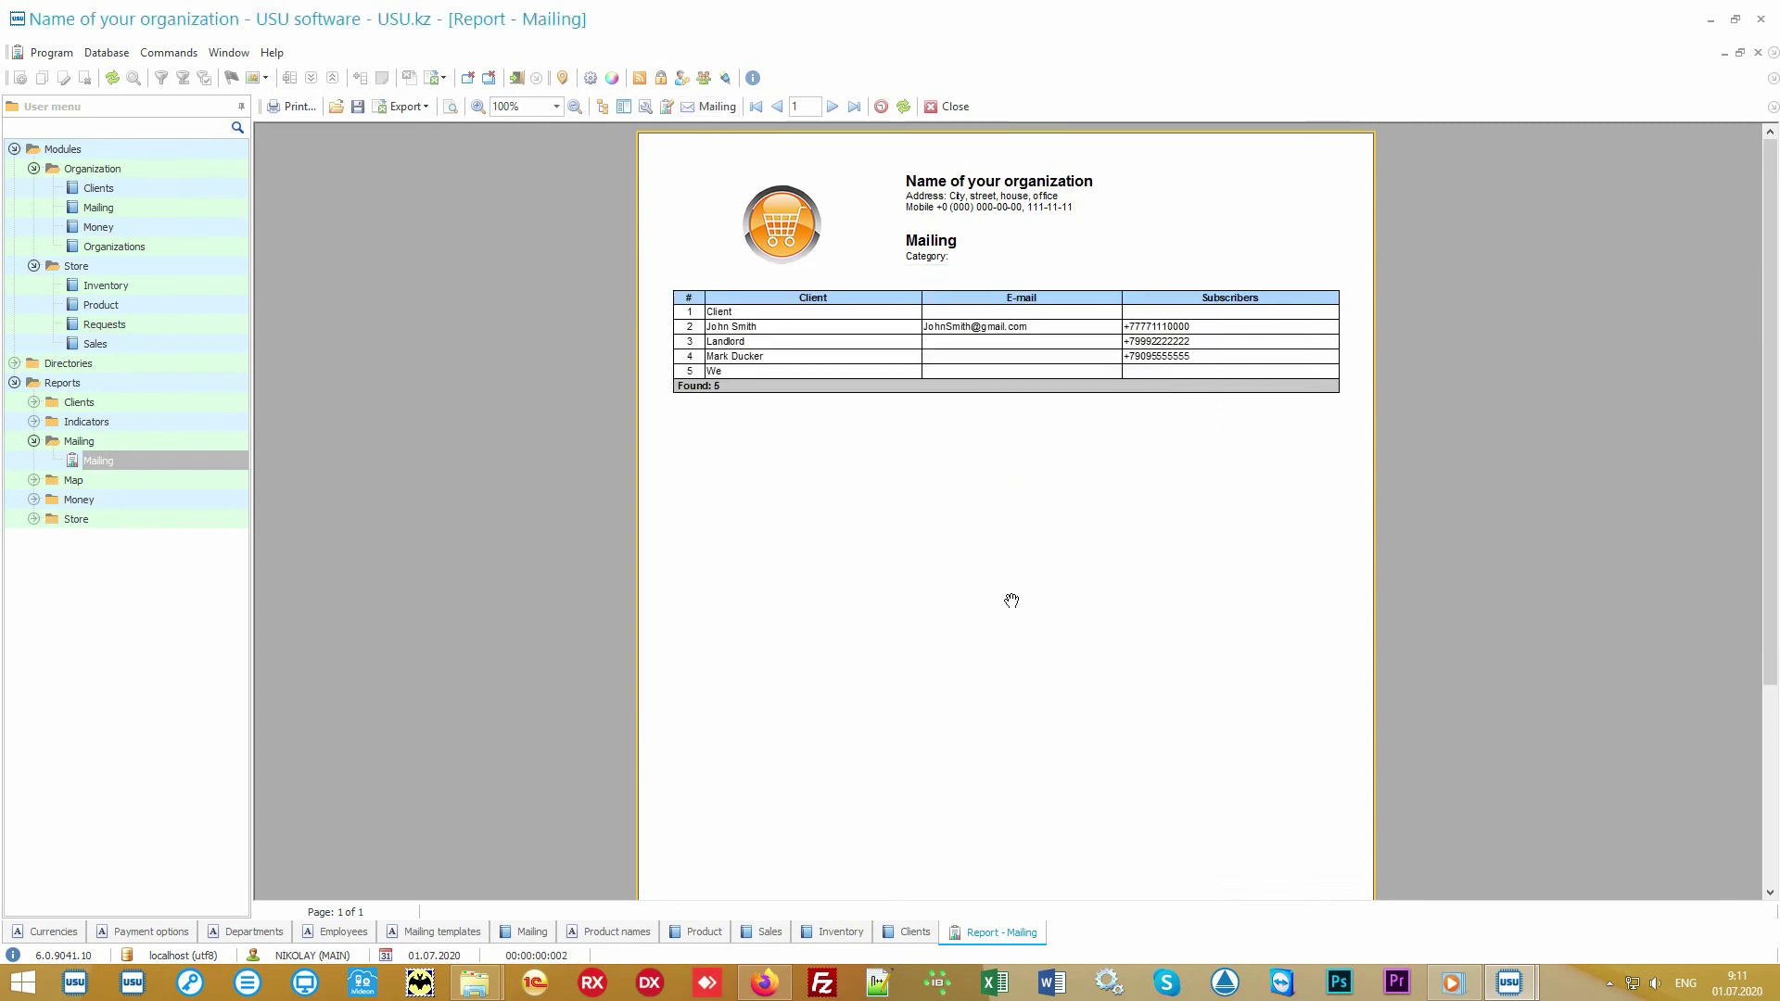
Generate the Salary report from the Money reports with the default period and no employee filter
click(191, 502)
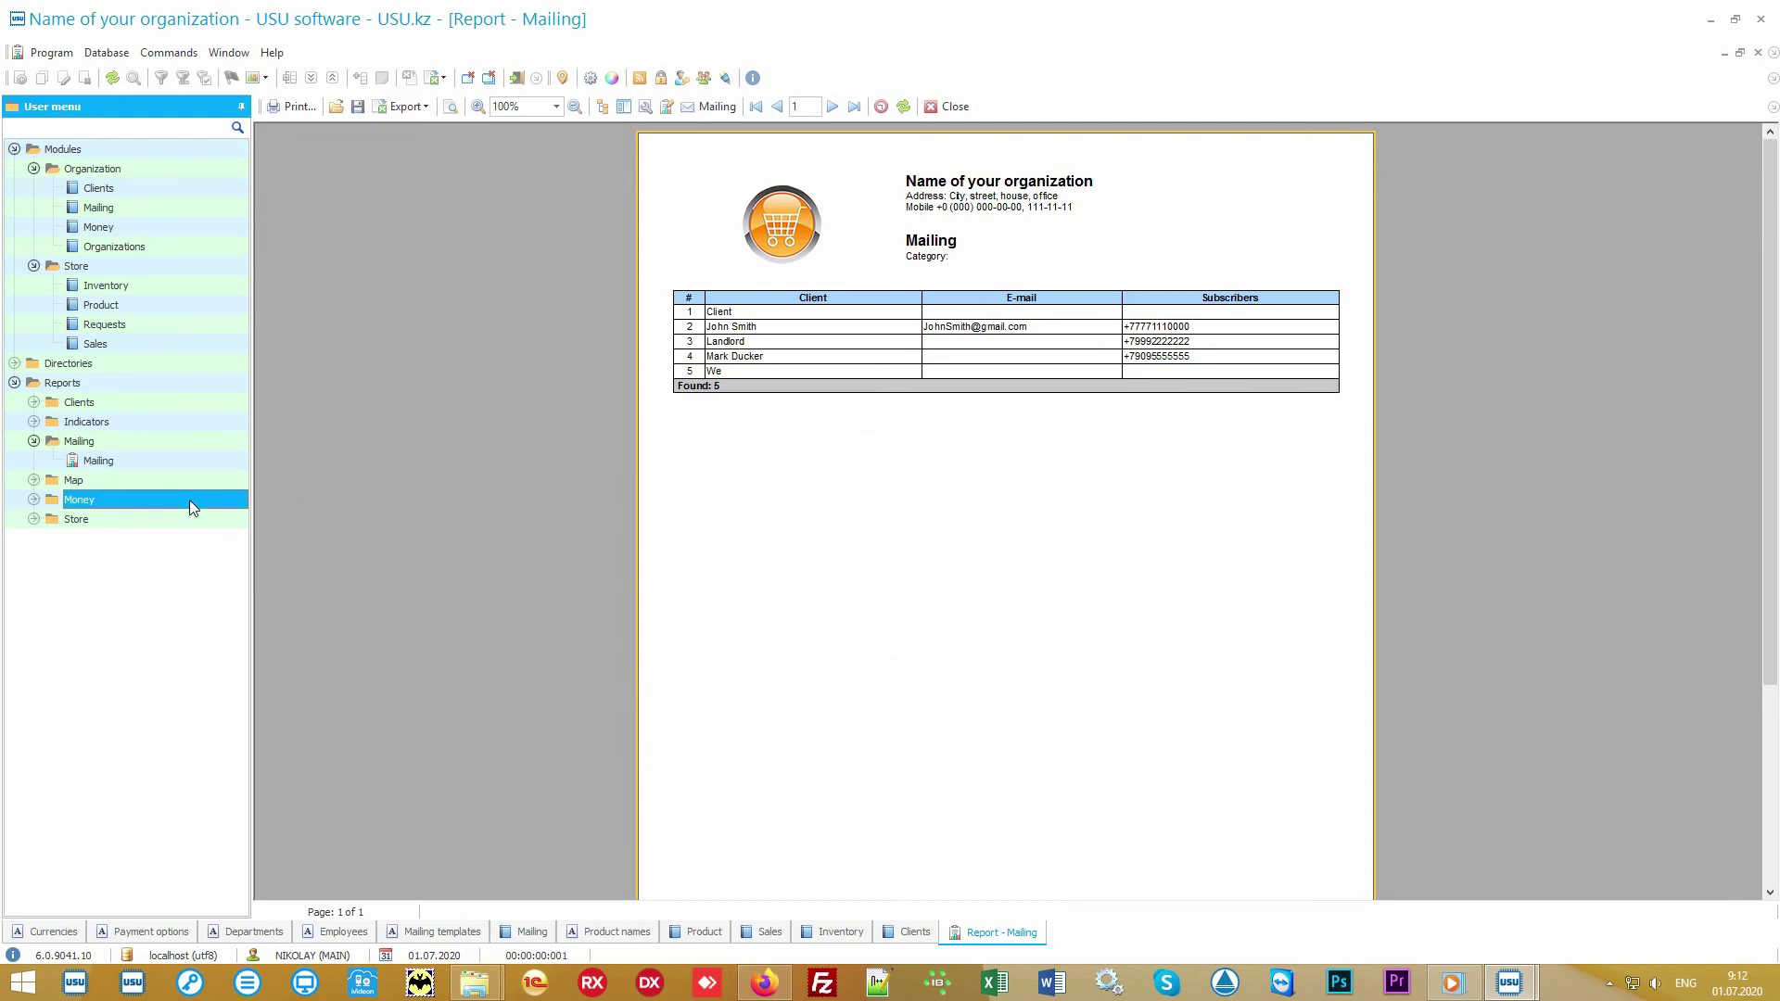
double_click(188, 498)
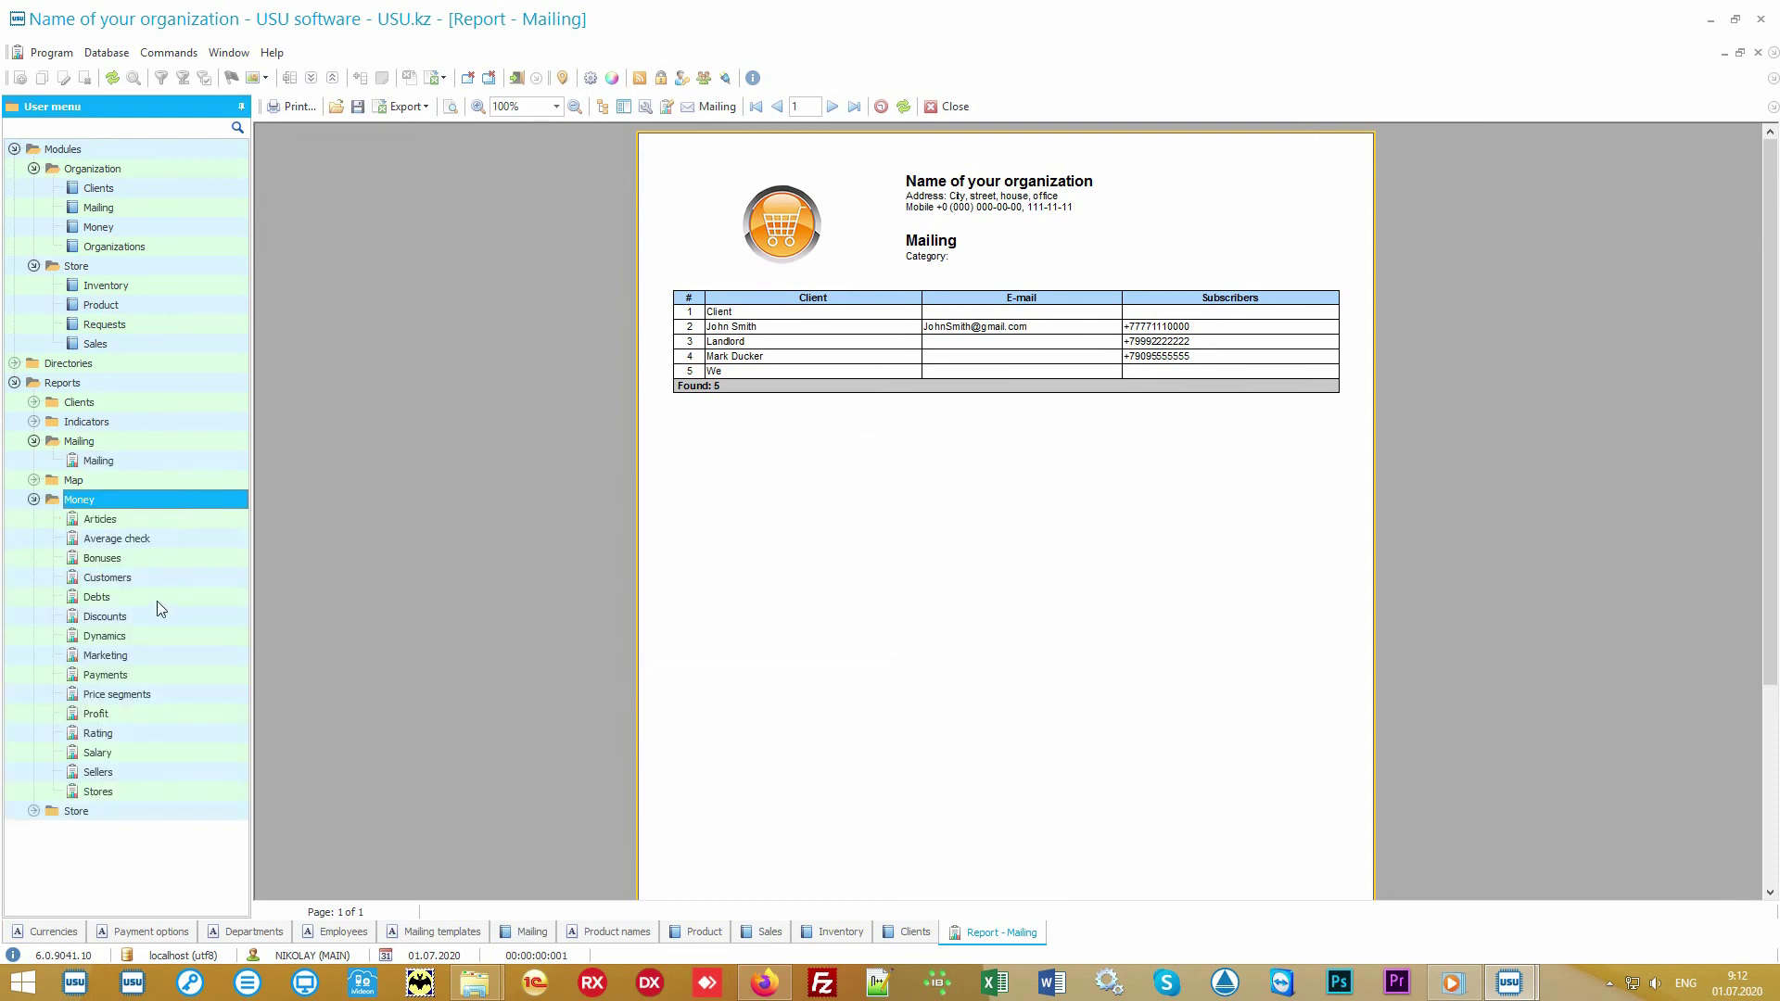
double_click(133, 752)
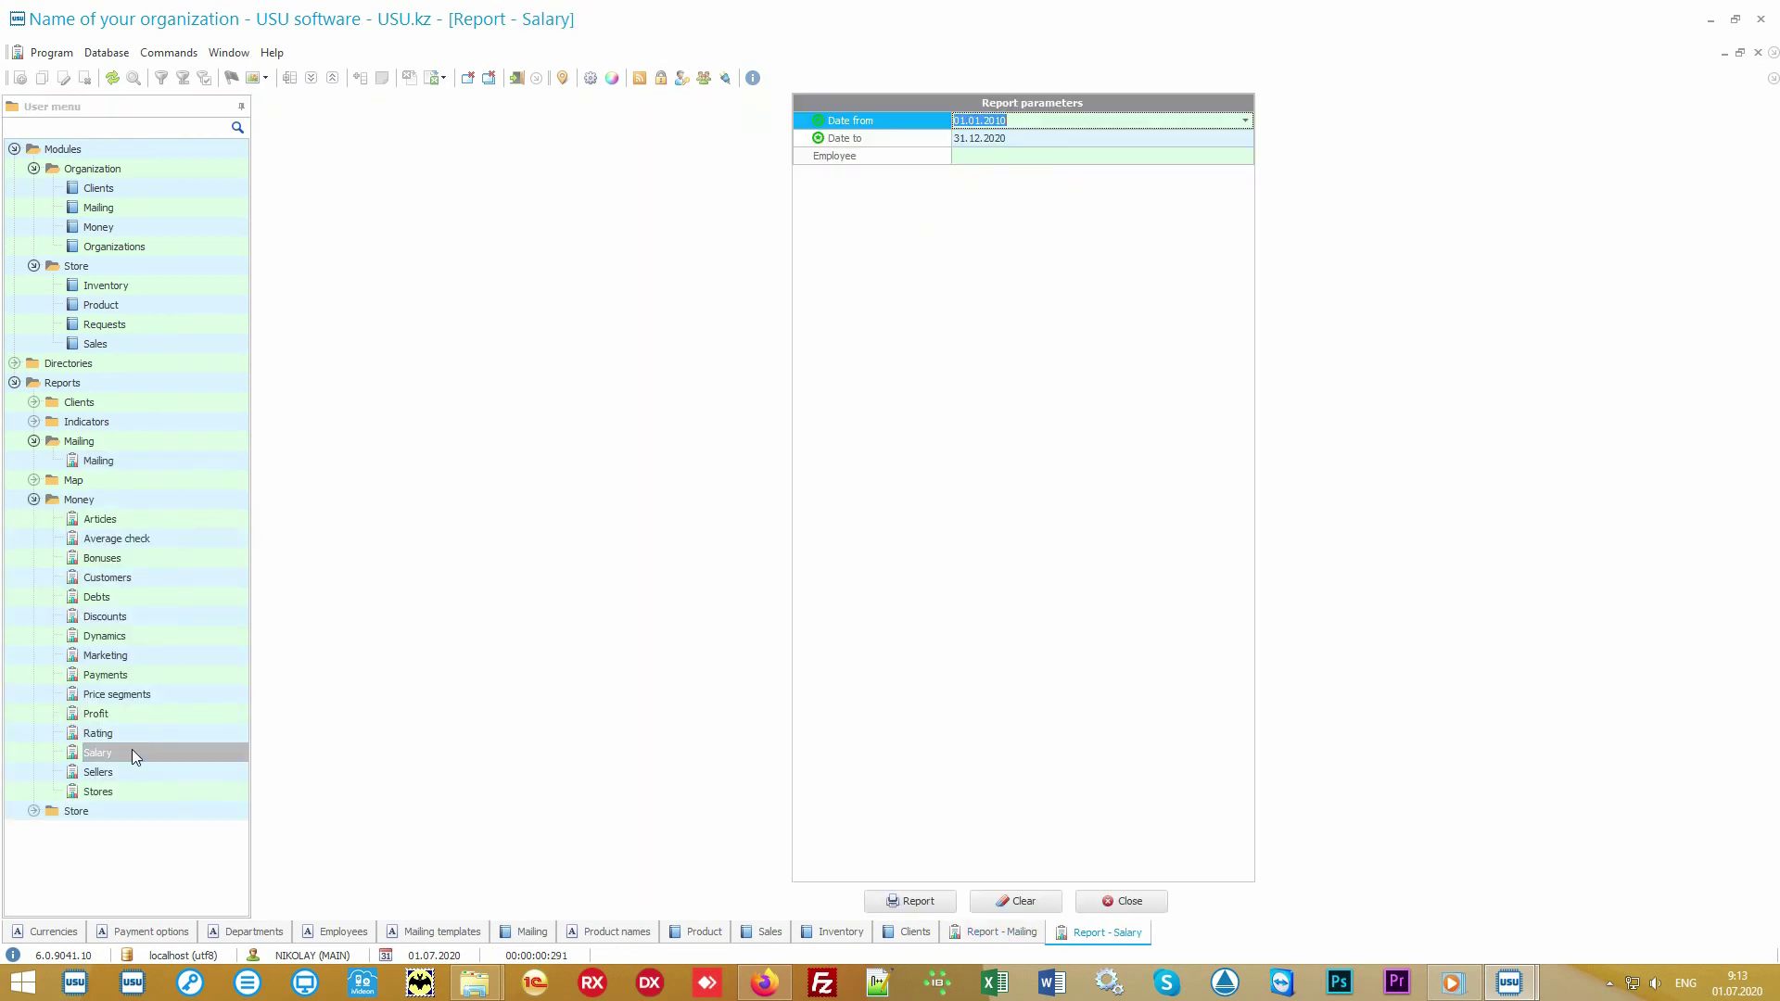
click(907, 902)
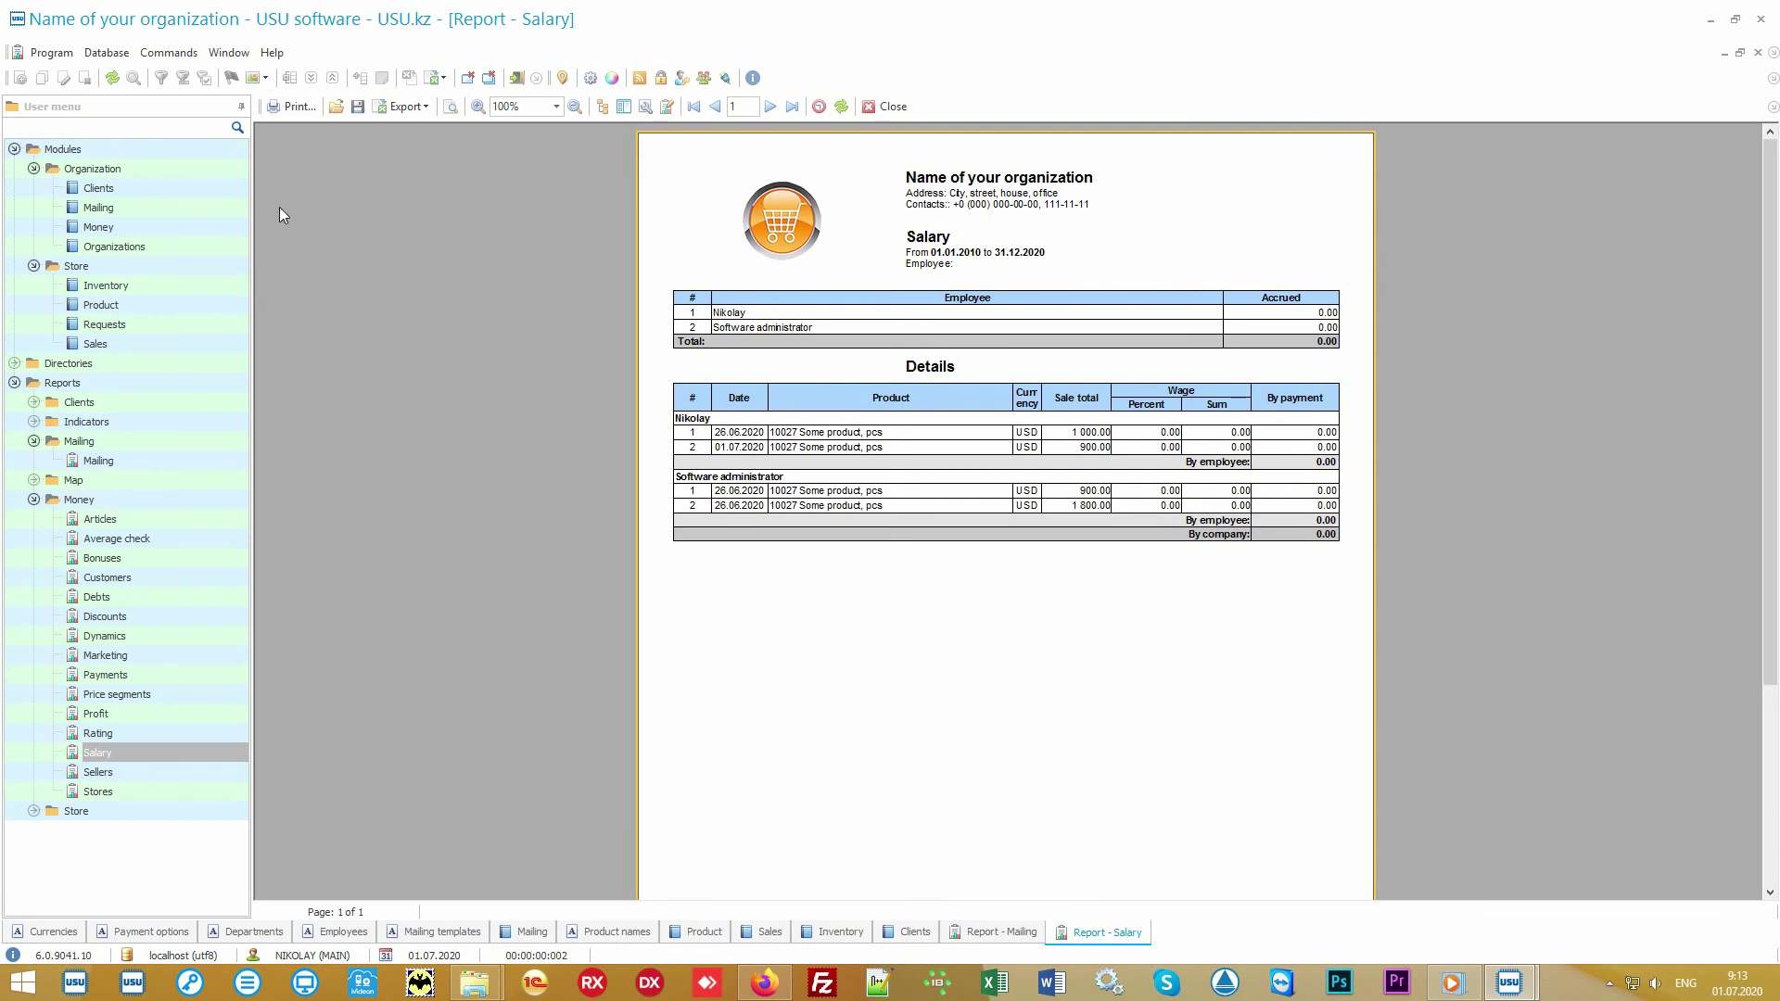
Return to the Clients module and collapse the Modules group and the Mailing and Money report groups
click(98, 187)
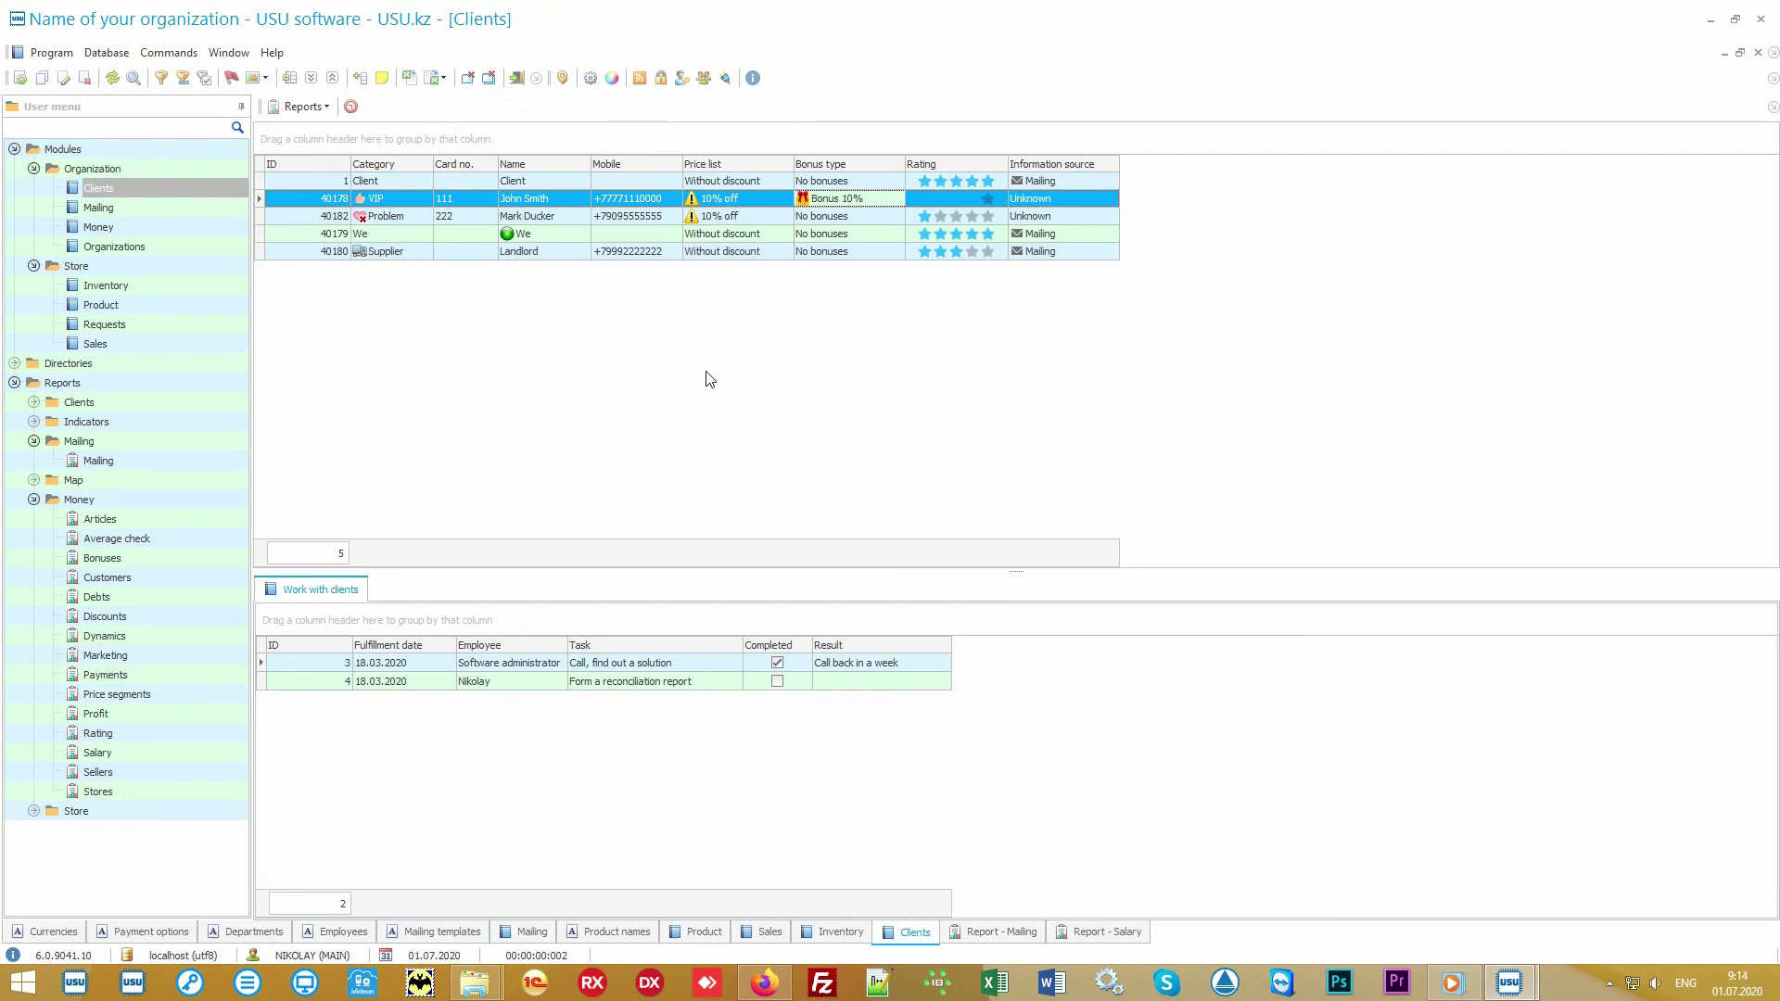
click(33, 151)
click(14, 149)
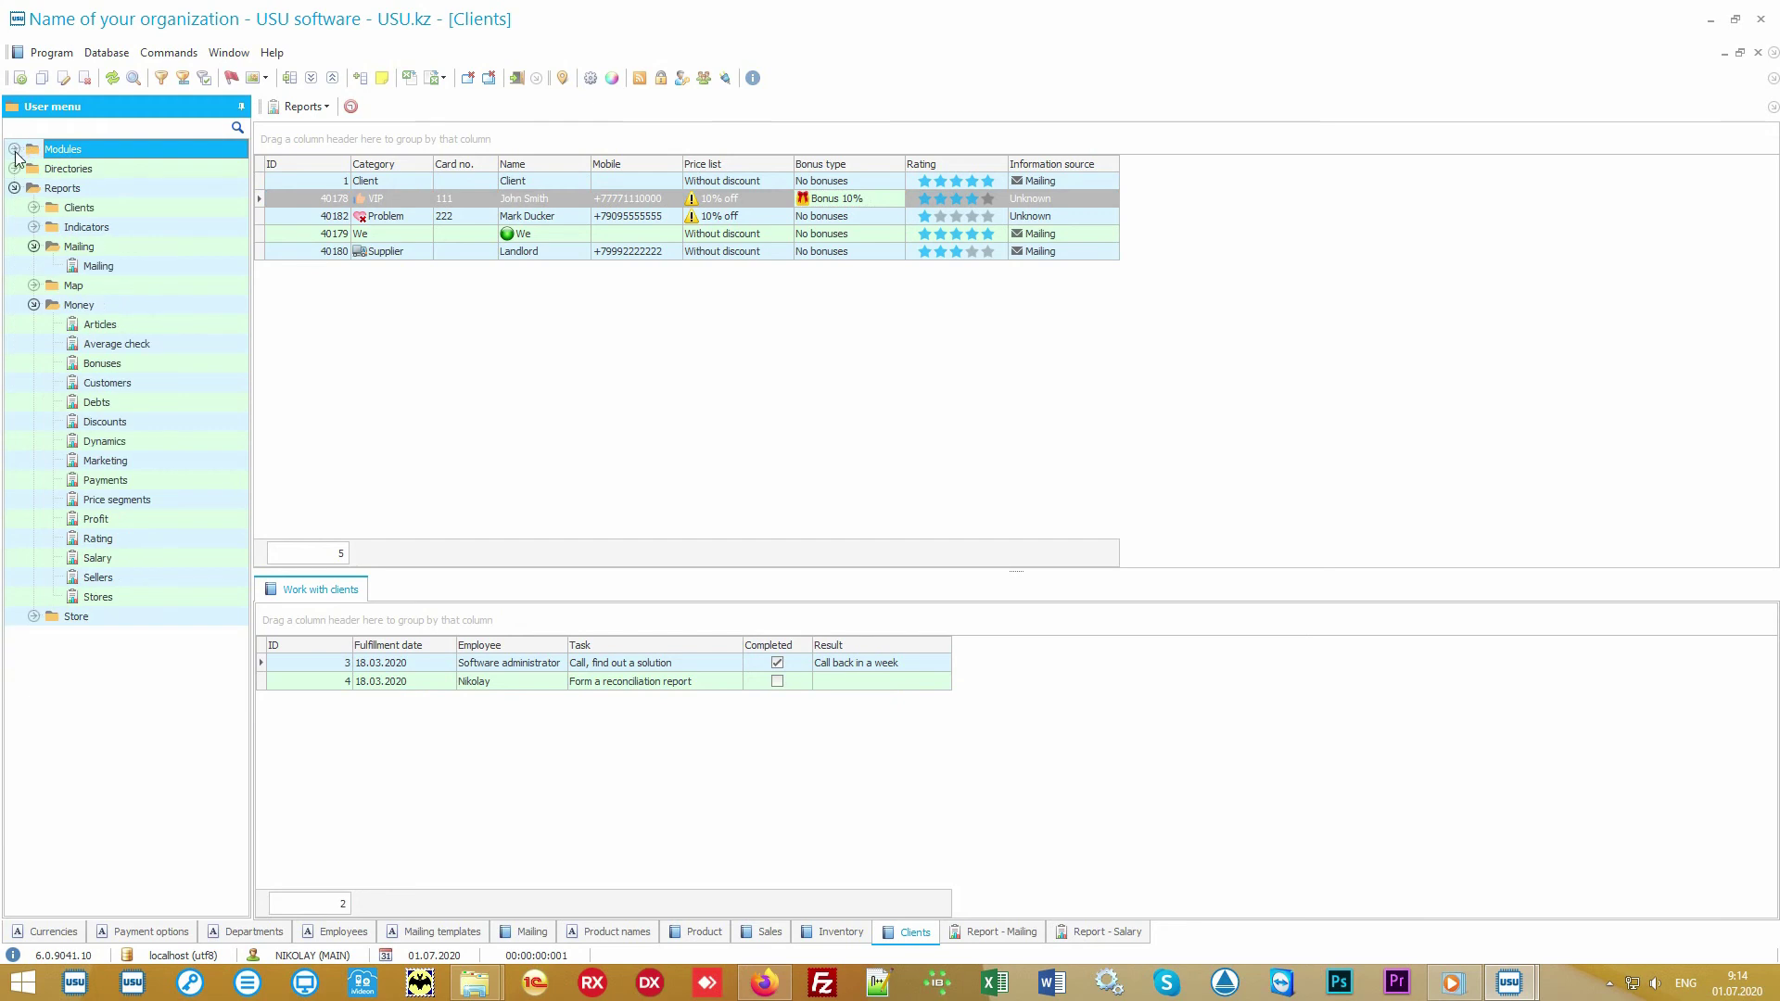
click(79, 246)
click(35, 246)
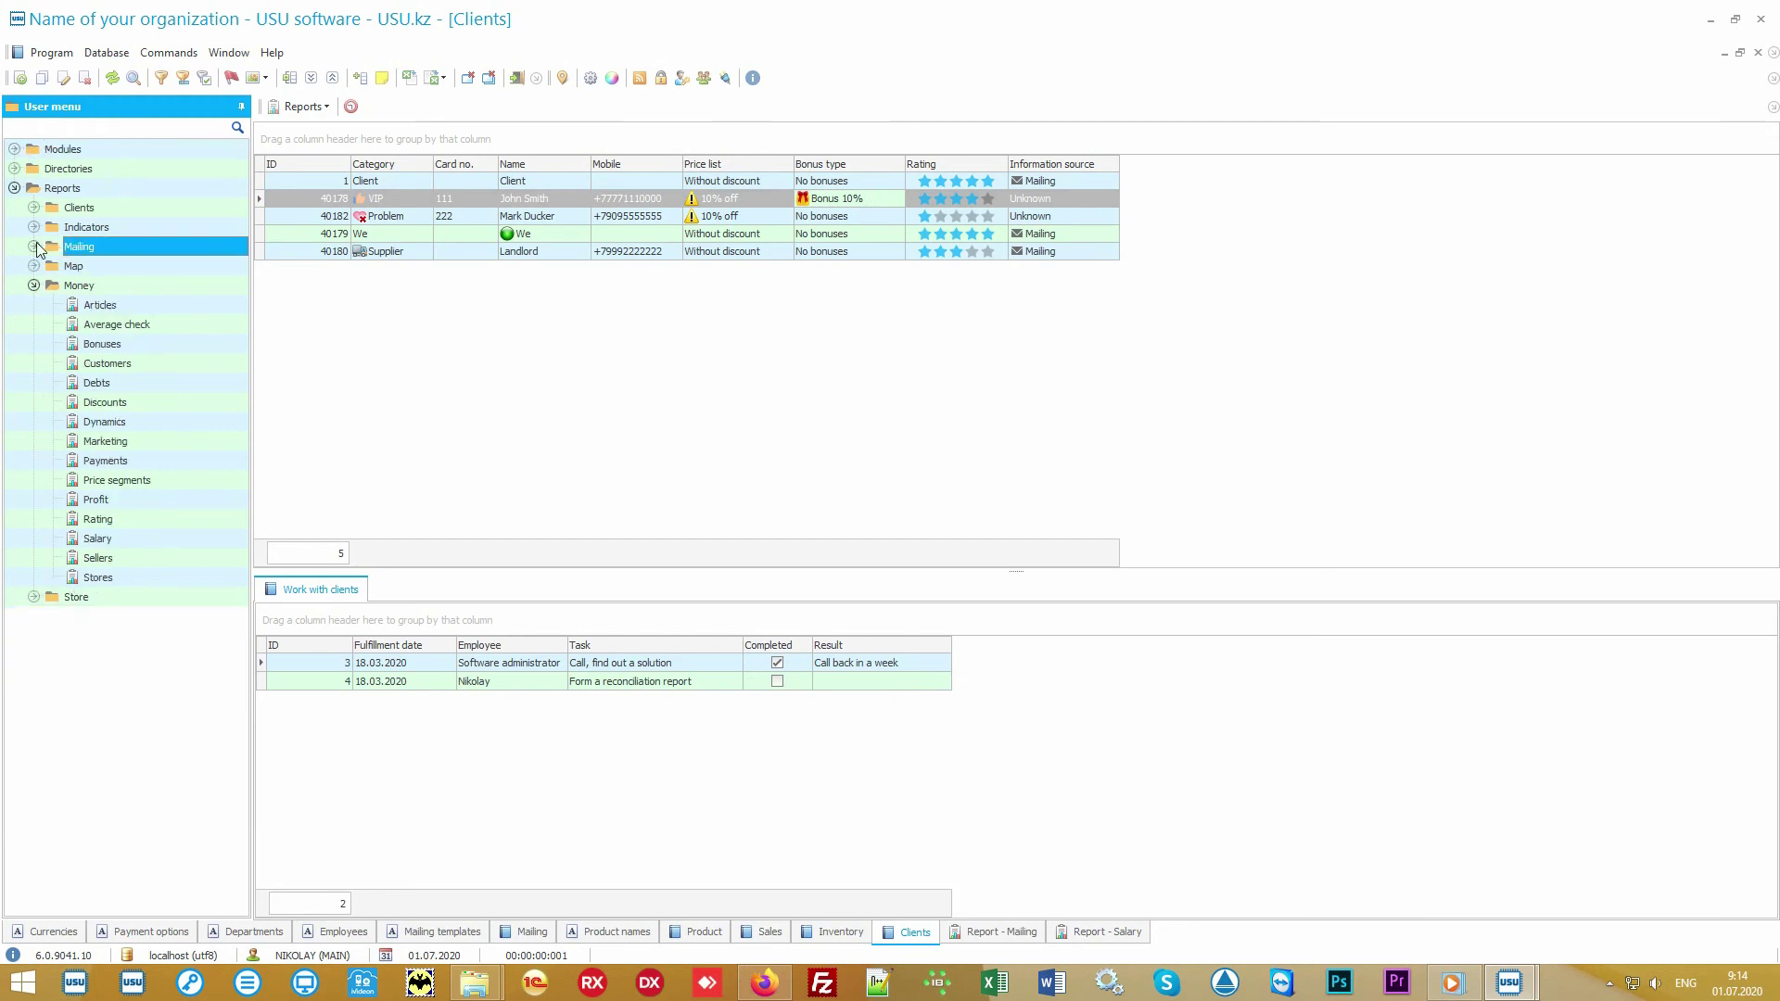
click(67, 286)
click(34, 286)
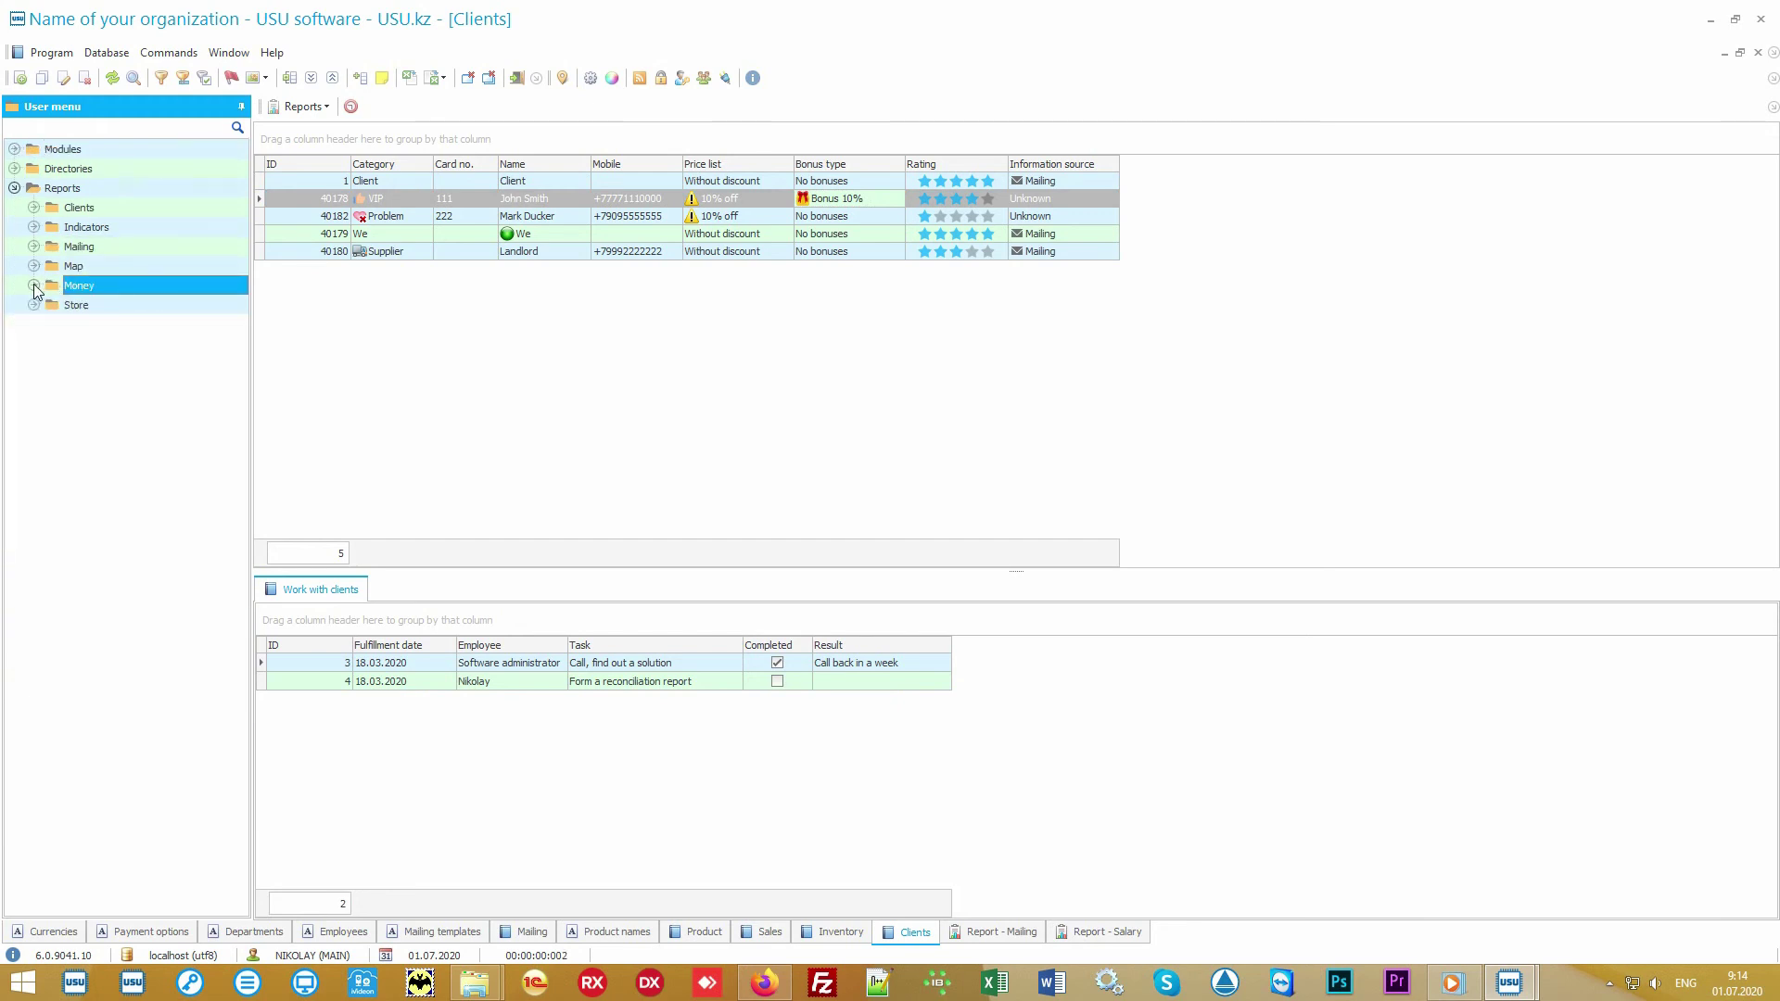
Expand the Store reports and generate the Popularity report with the default period
click(87, 306)
double_click(91, 305)
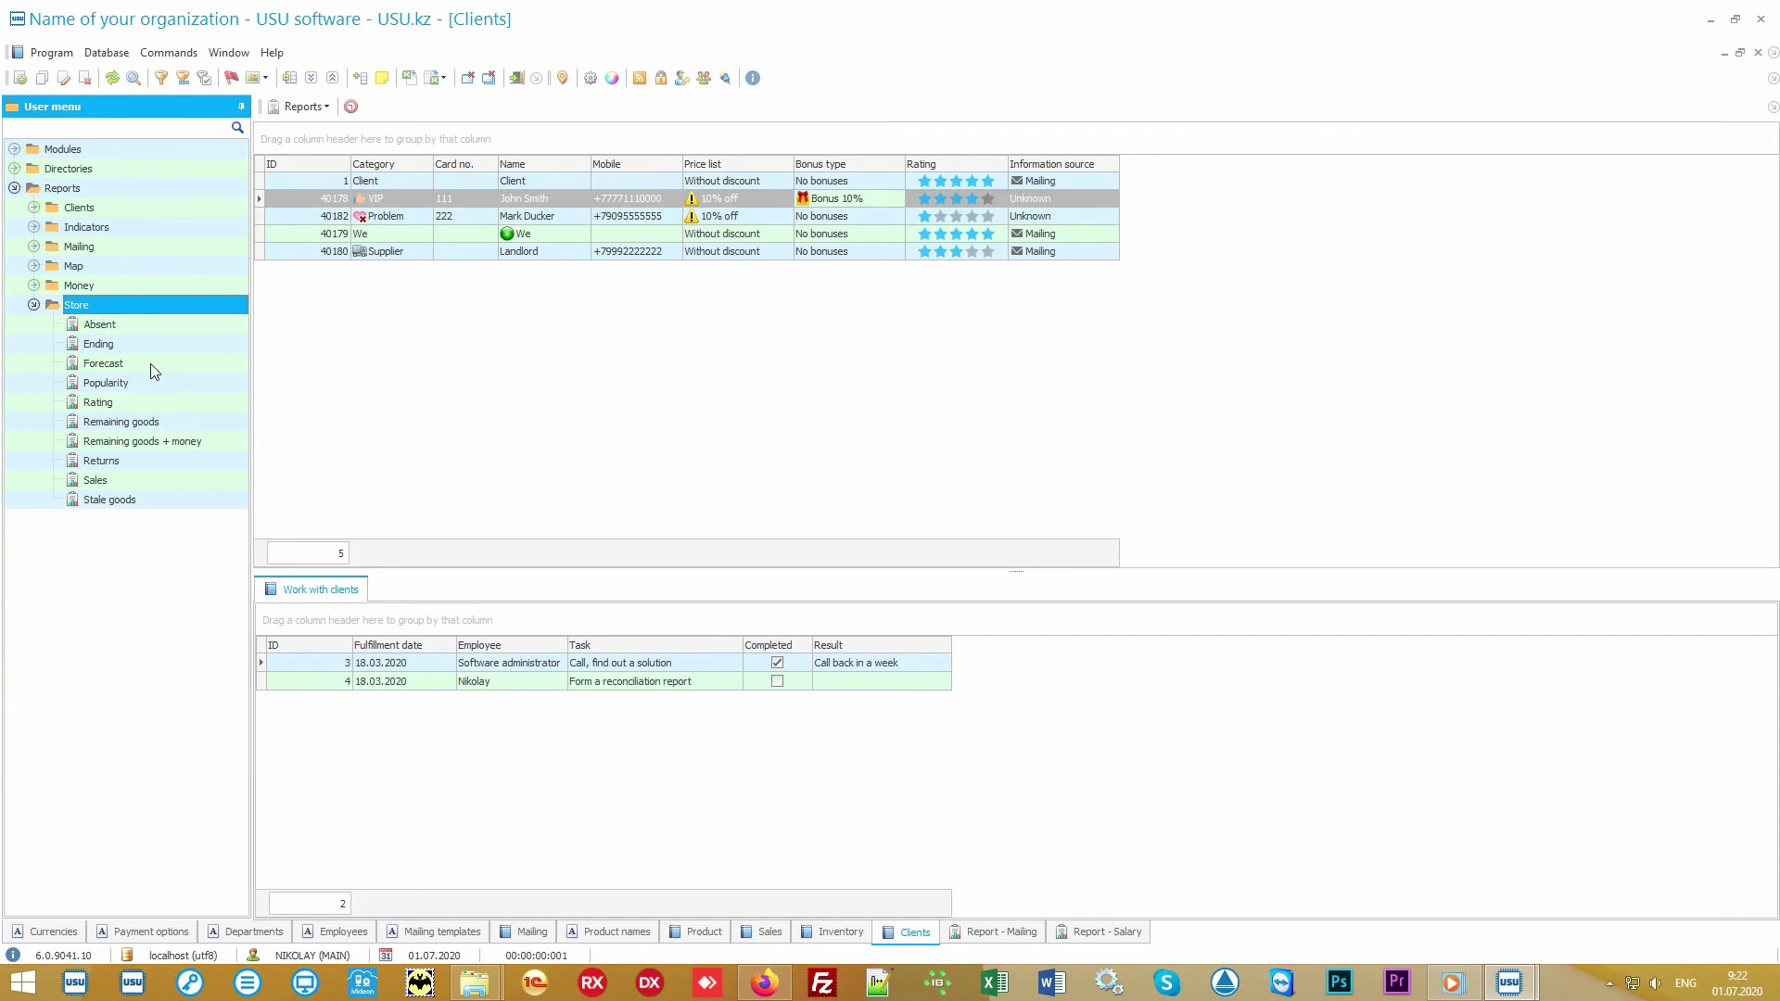
double_click(106, 383)
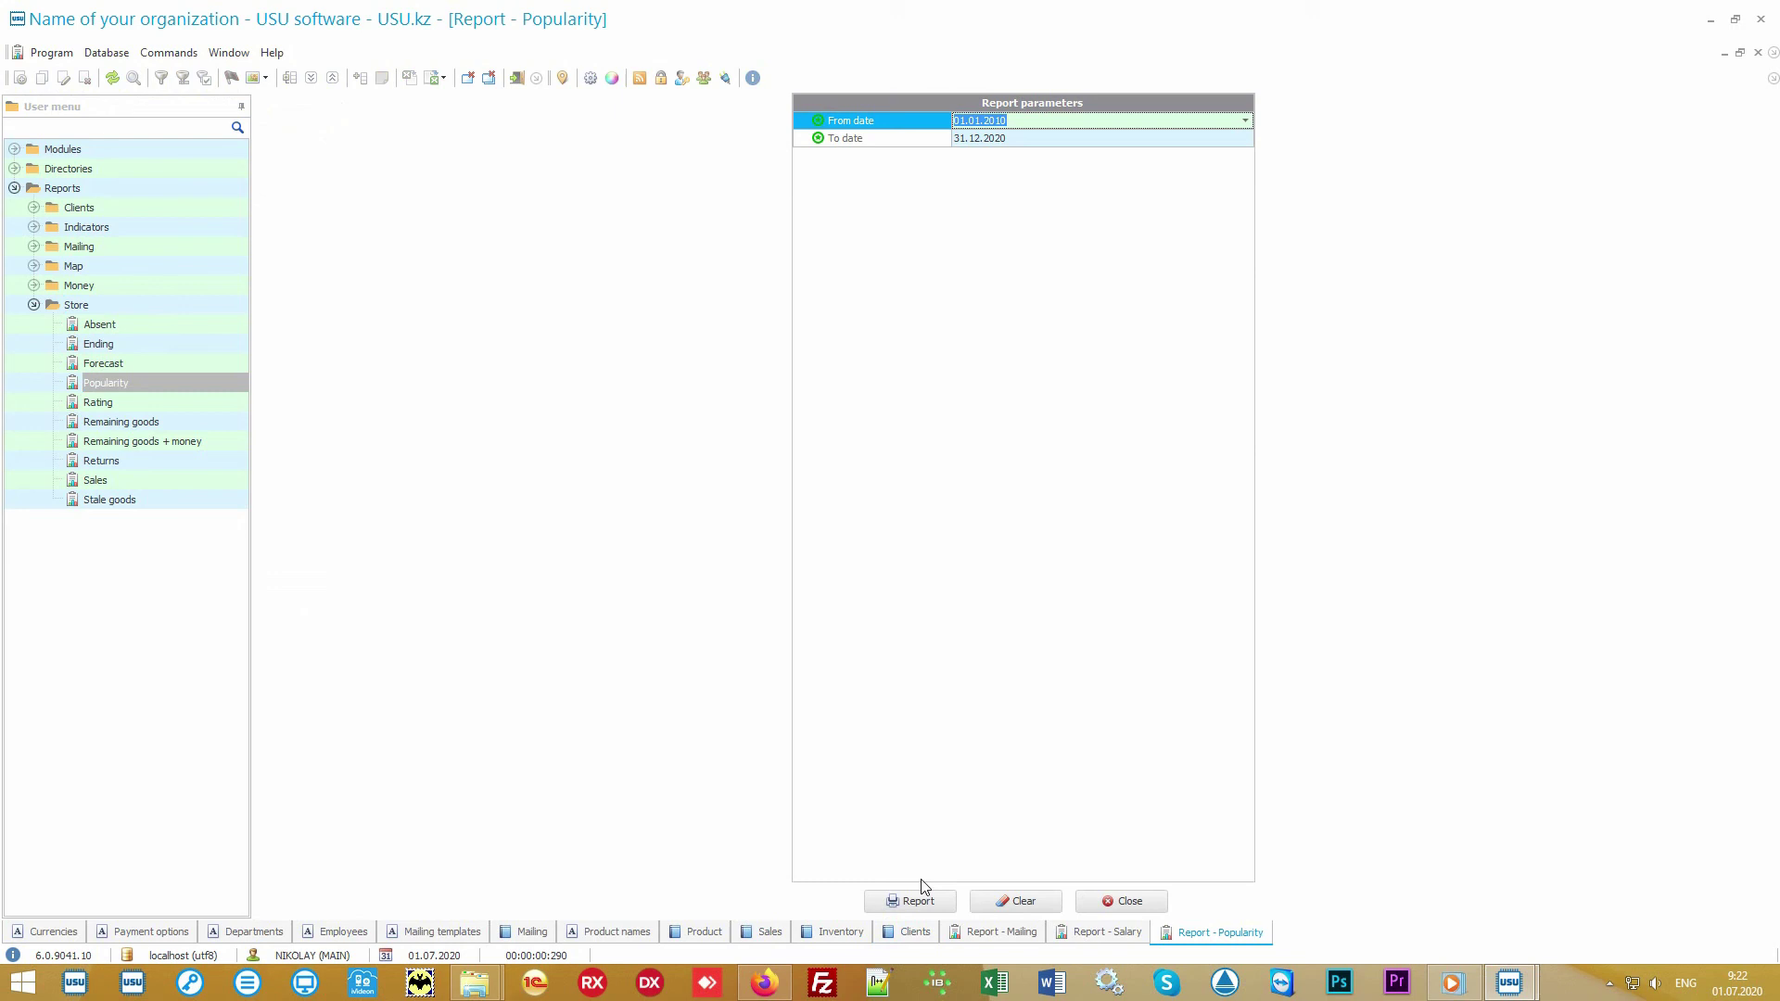
click(922, 899)
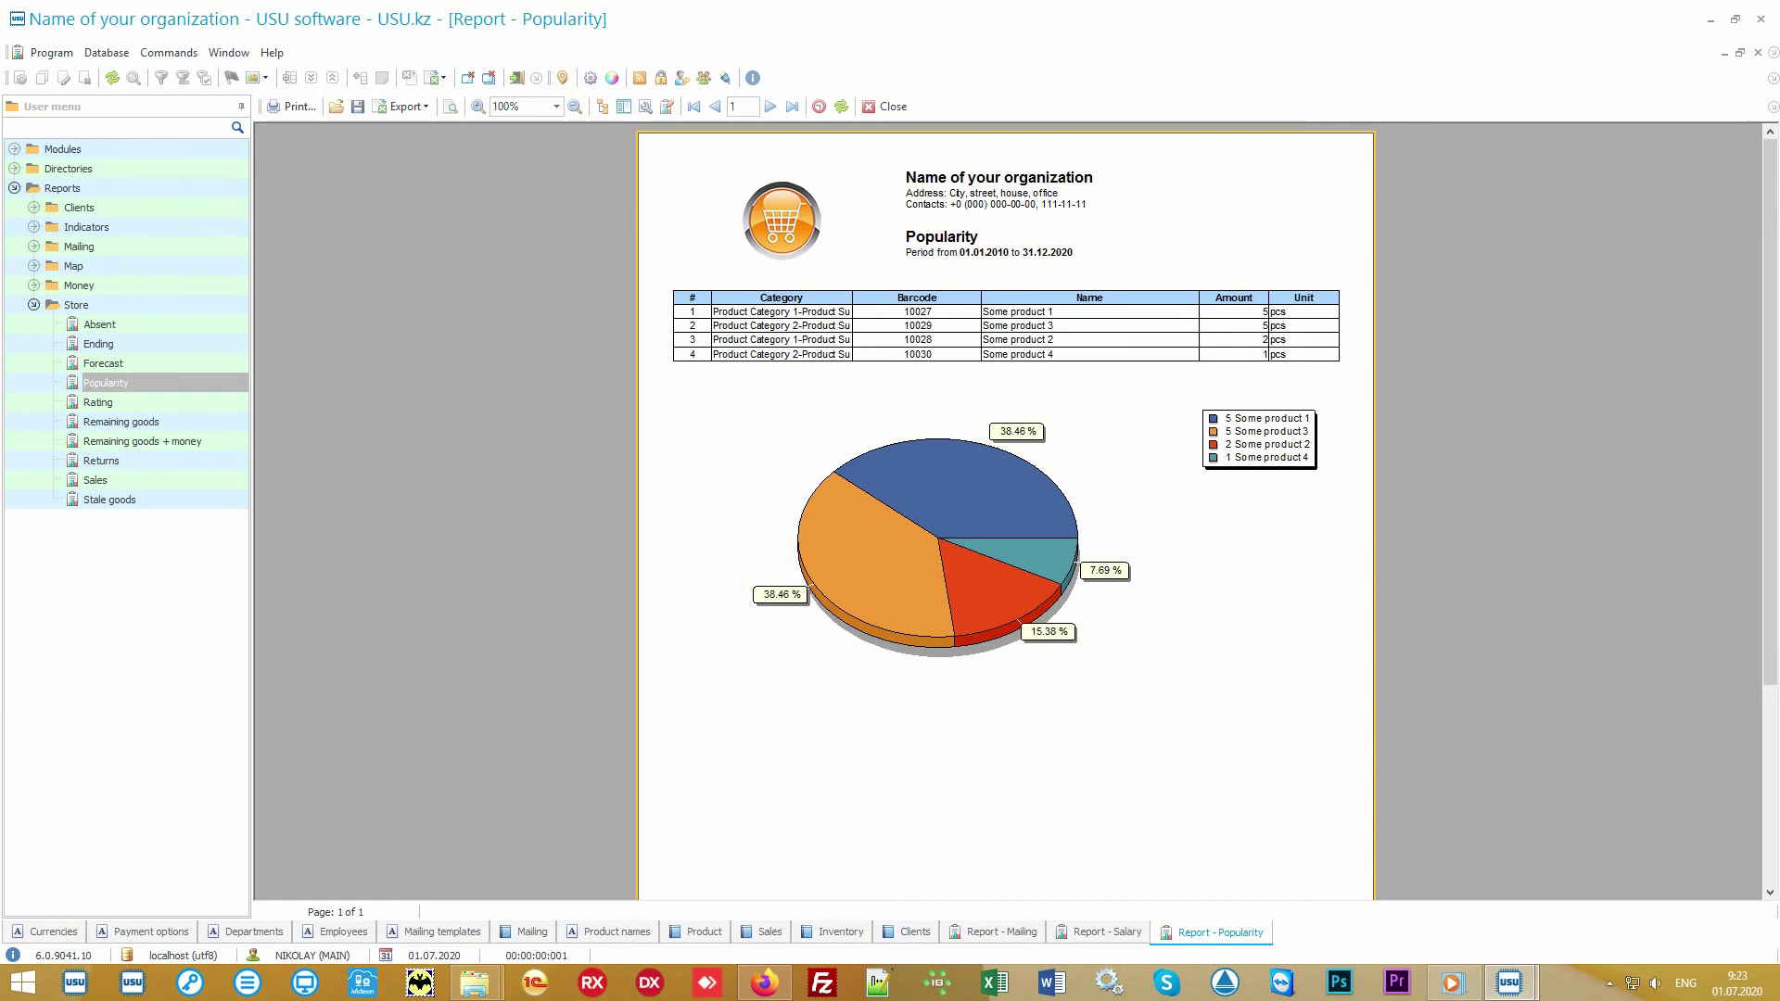
Generate the Store group's Rating report with the default period and compare it with the Popularity report
click(175, 402)
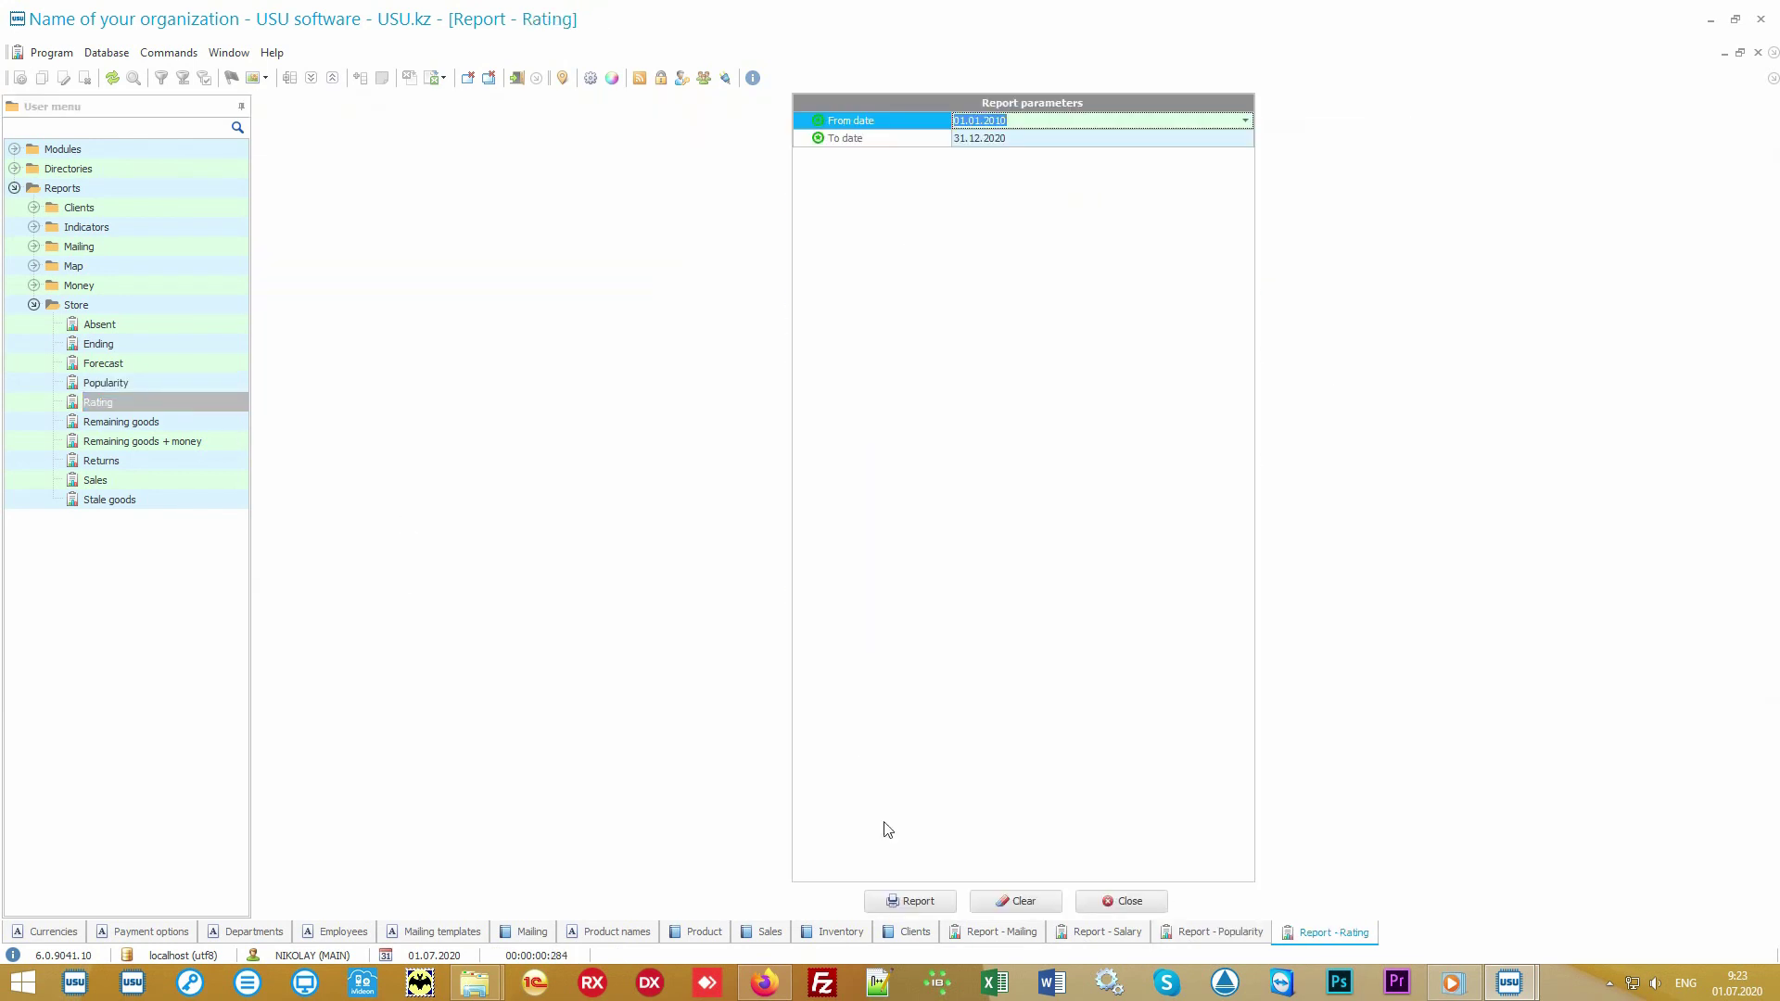
click(910, 901)
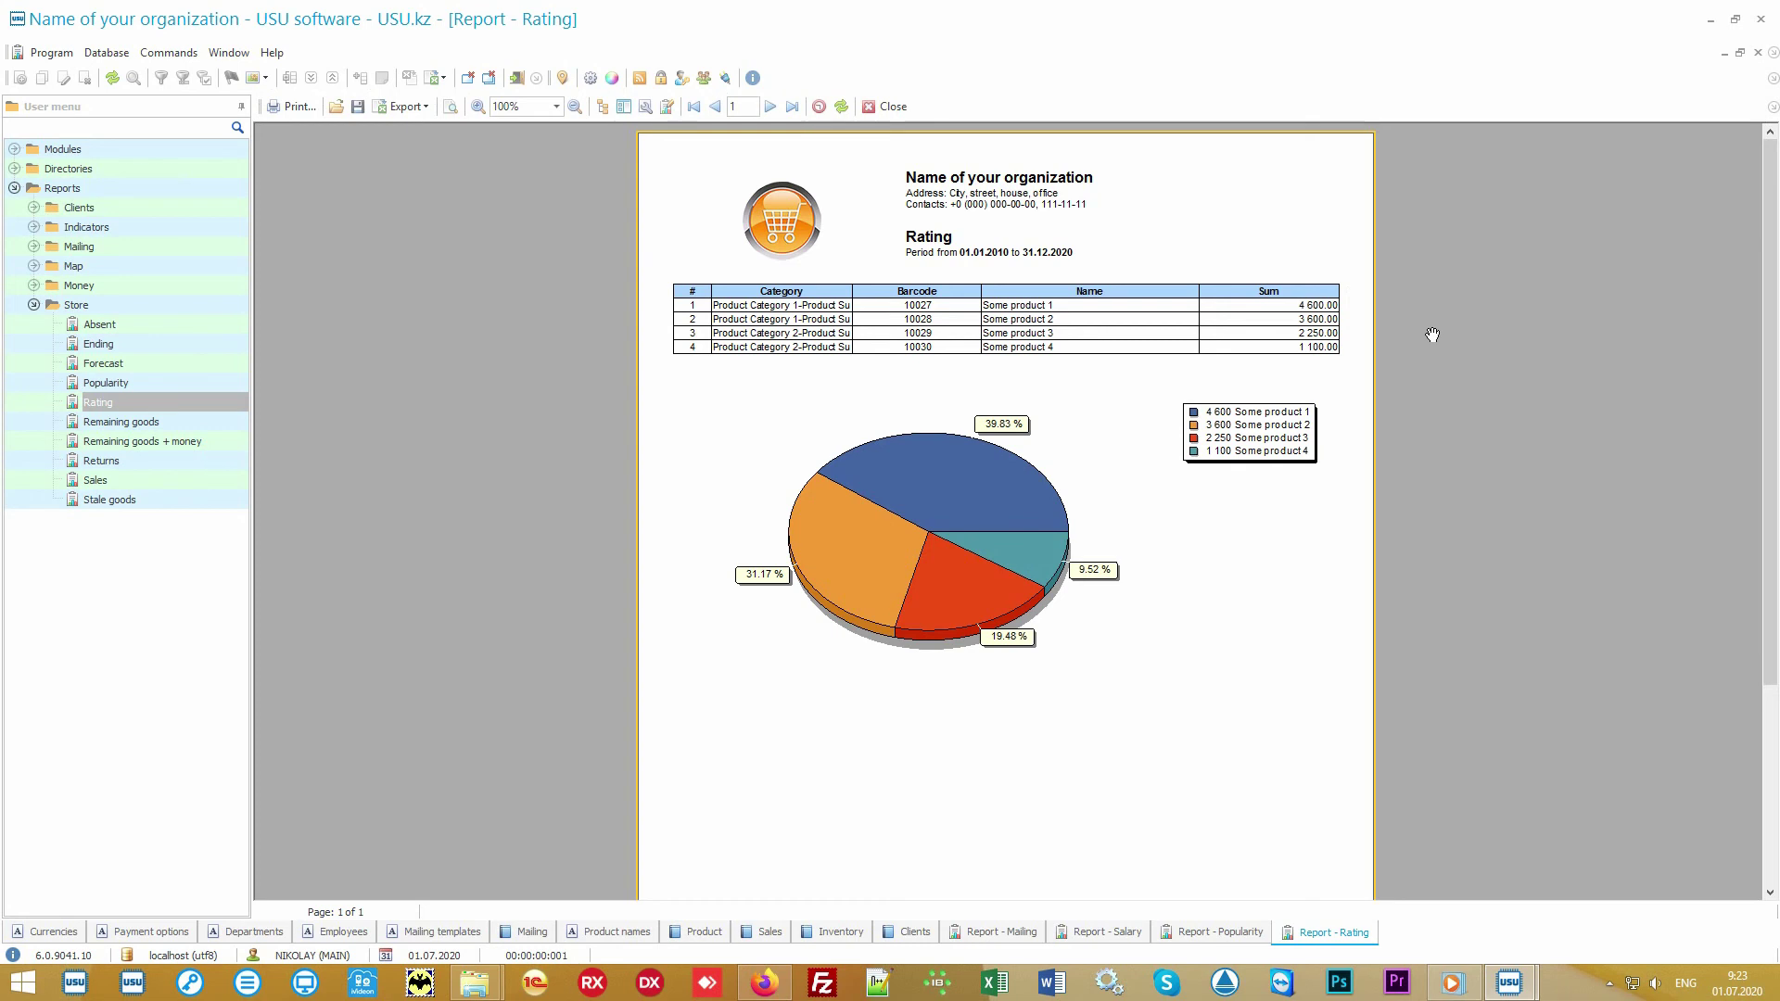
click(1210, 934)
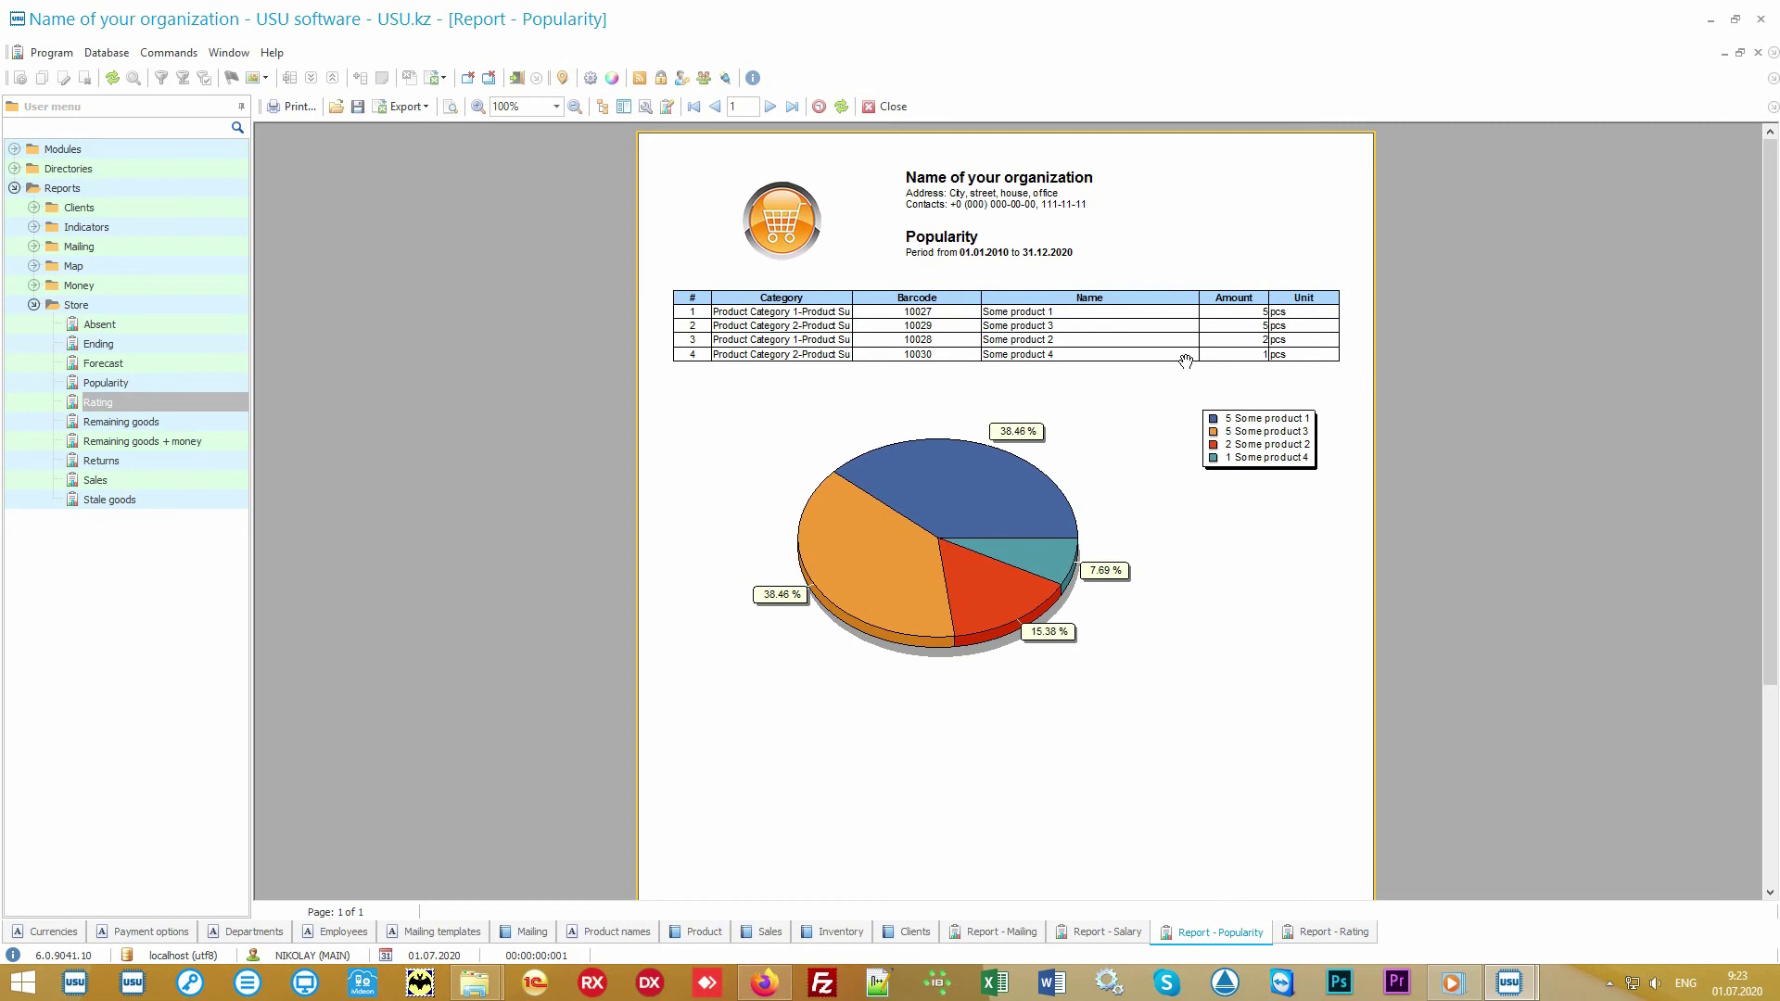
click(1303, 939)
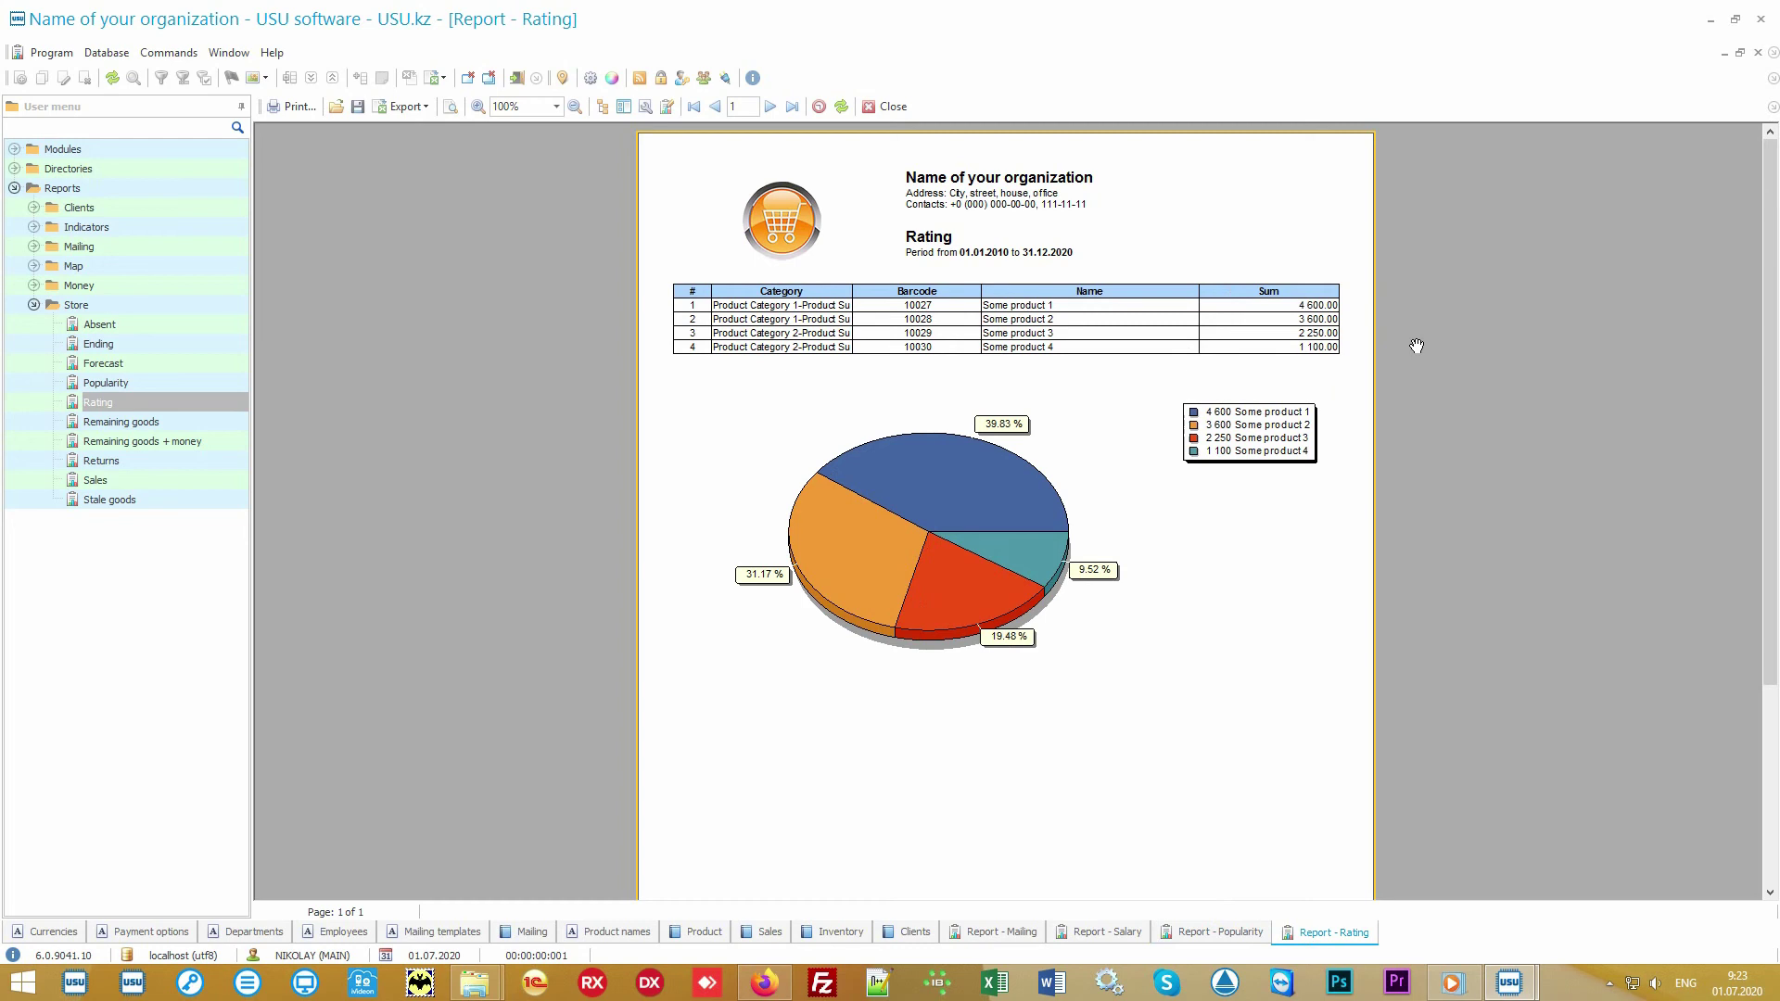
Generate the Store group's Sales report with the default period and no filters
click(164, 478)
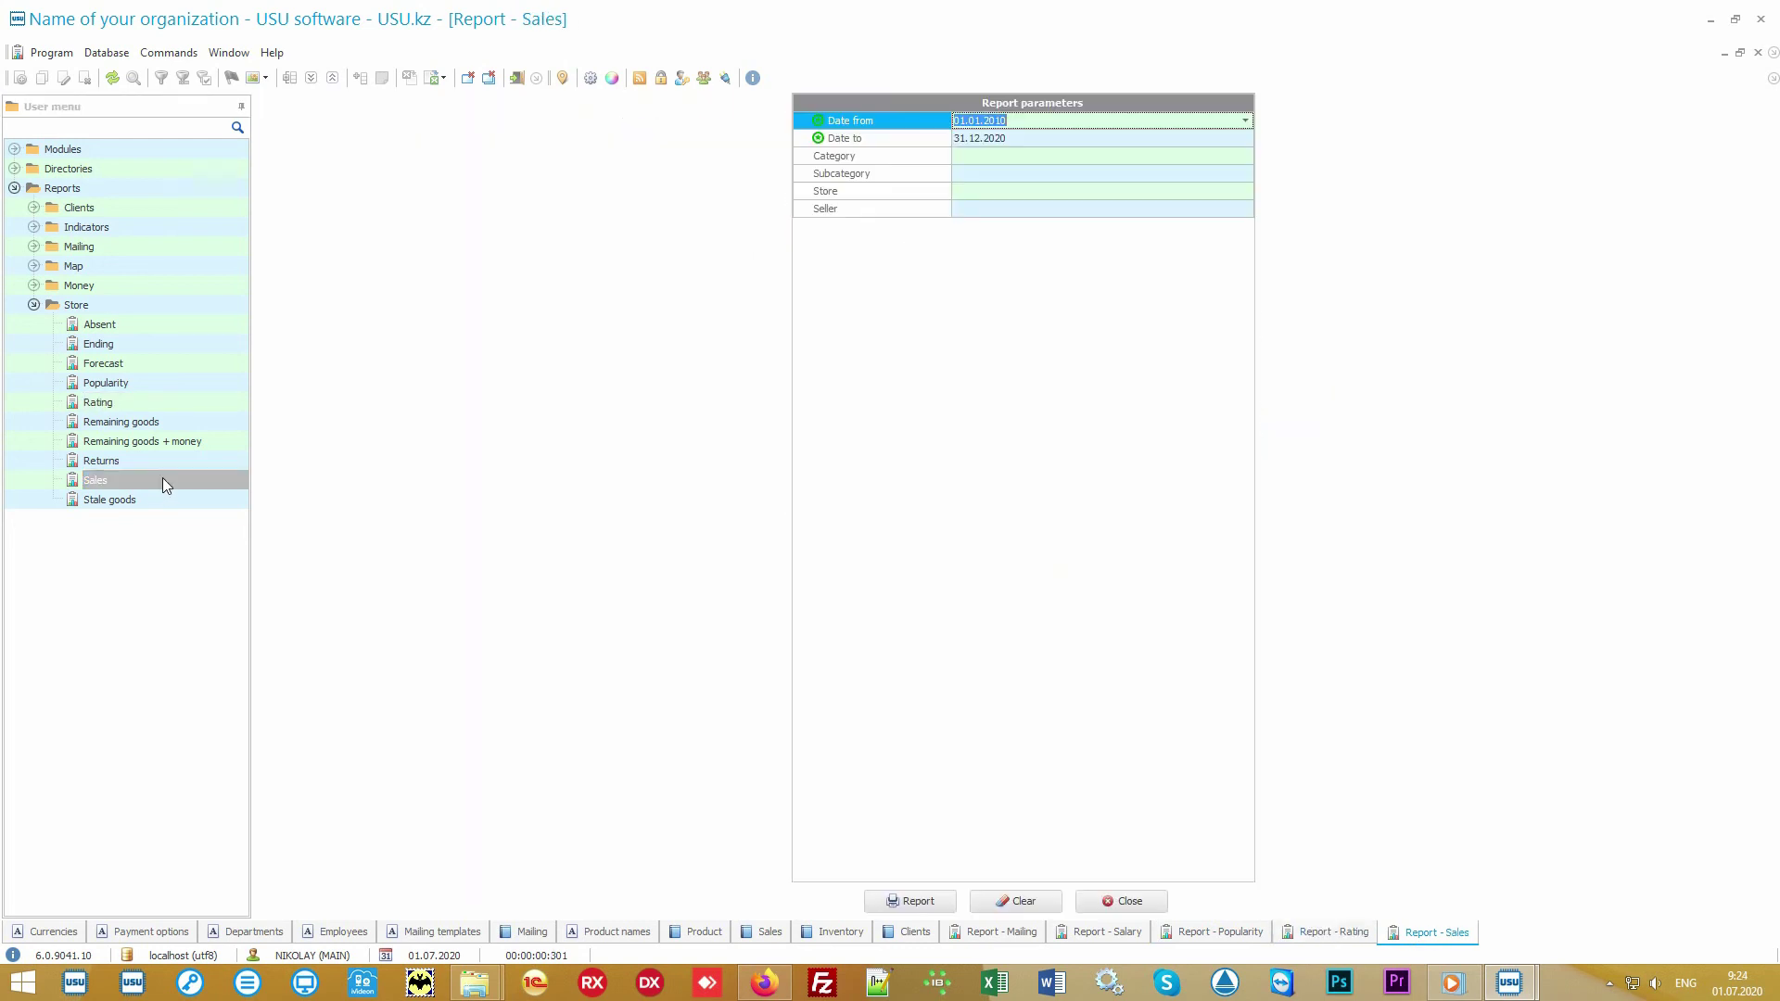
click(913, 897)
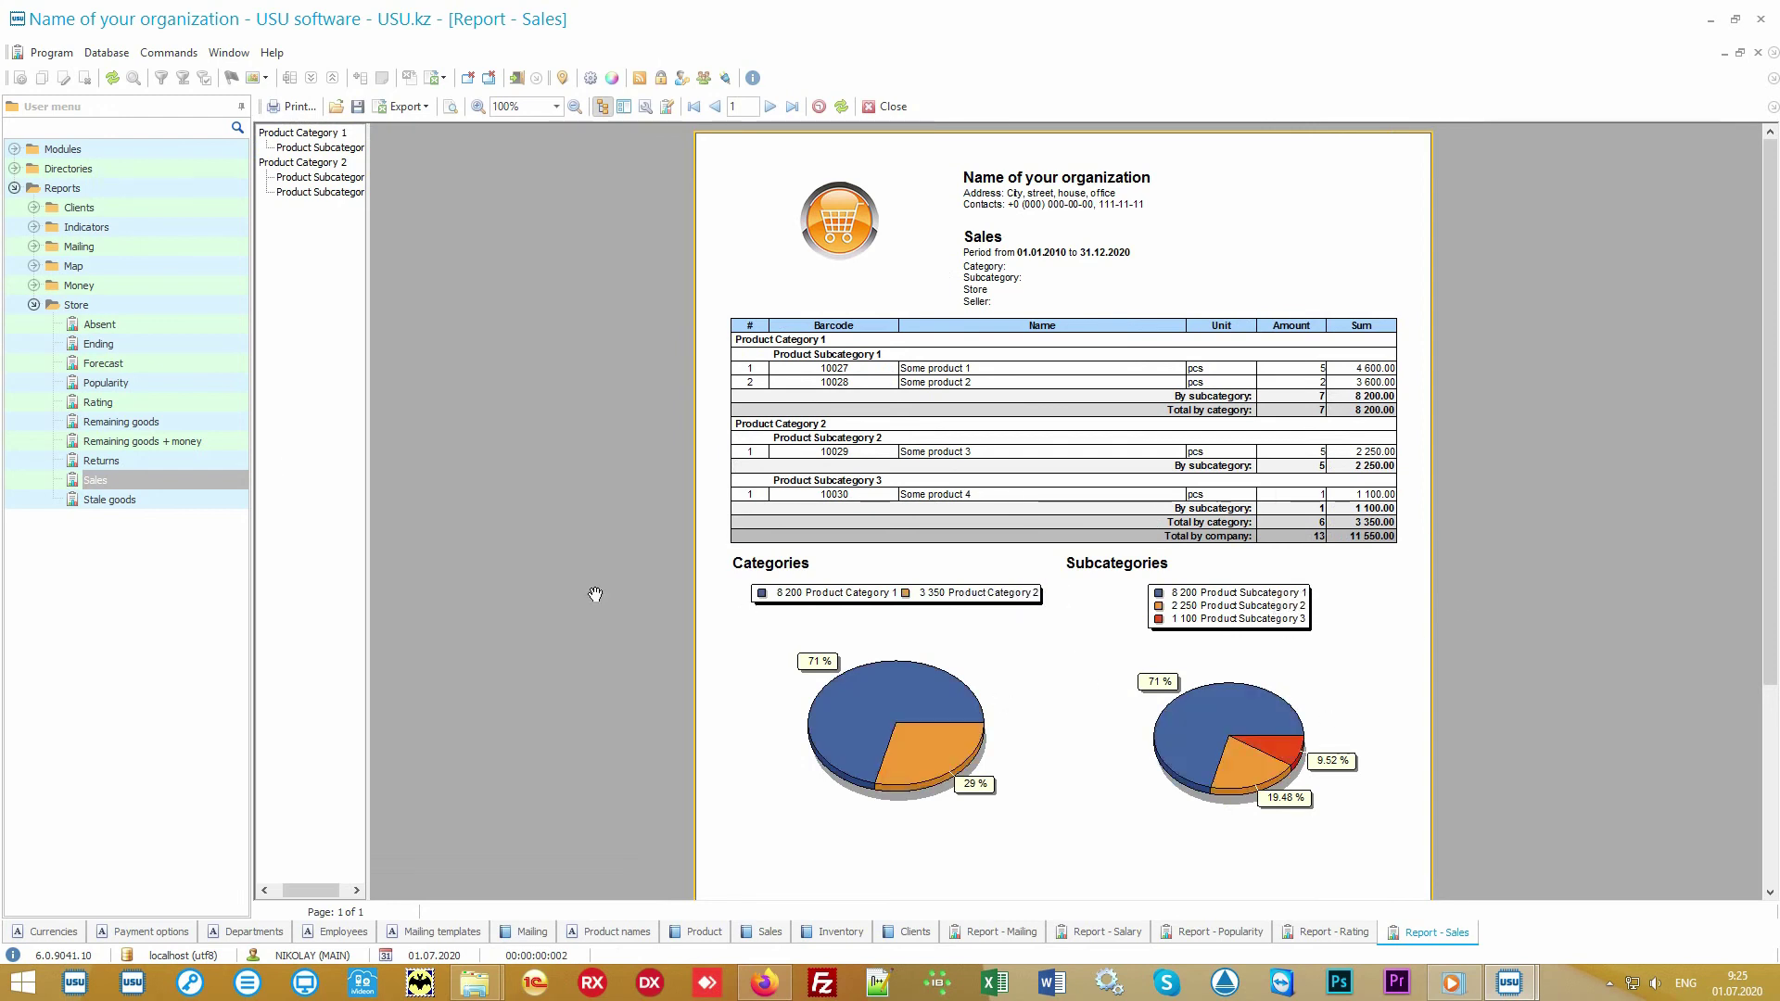
Generate another Sales report for the period 01.07.2020 to 05.07.2020, leaving category, subcategory, store and seller empty
double_click(181, 475)
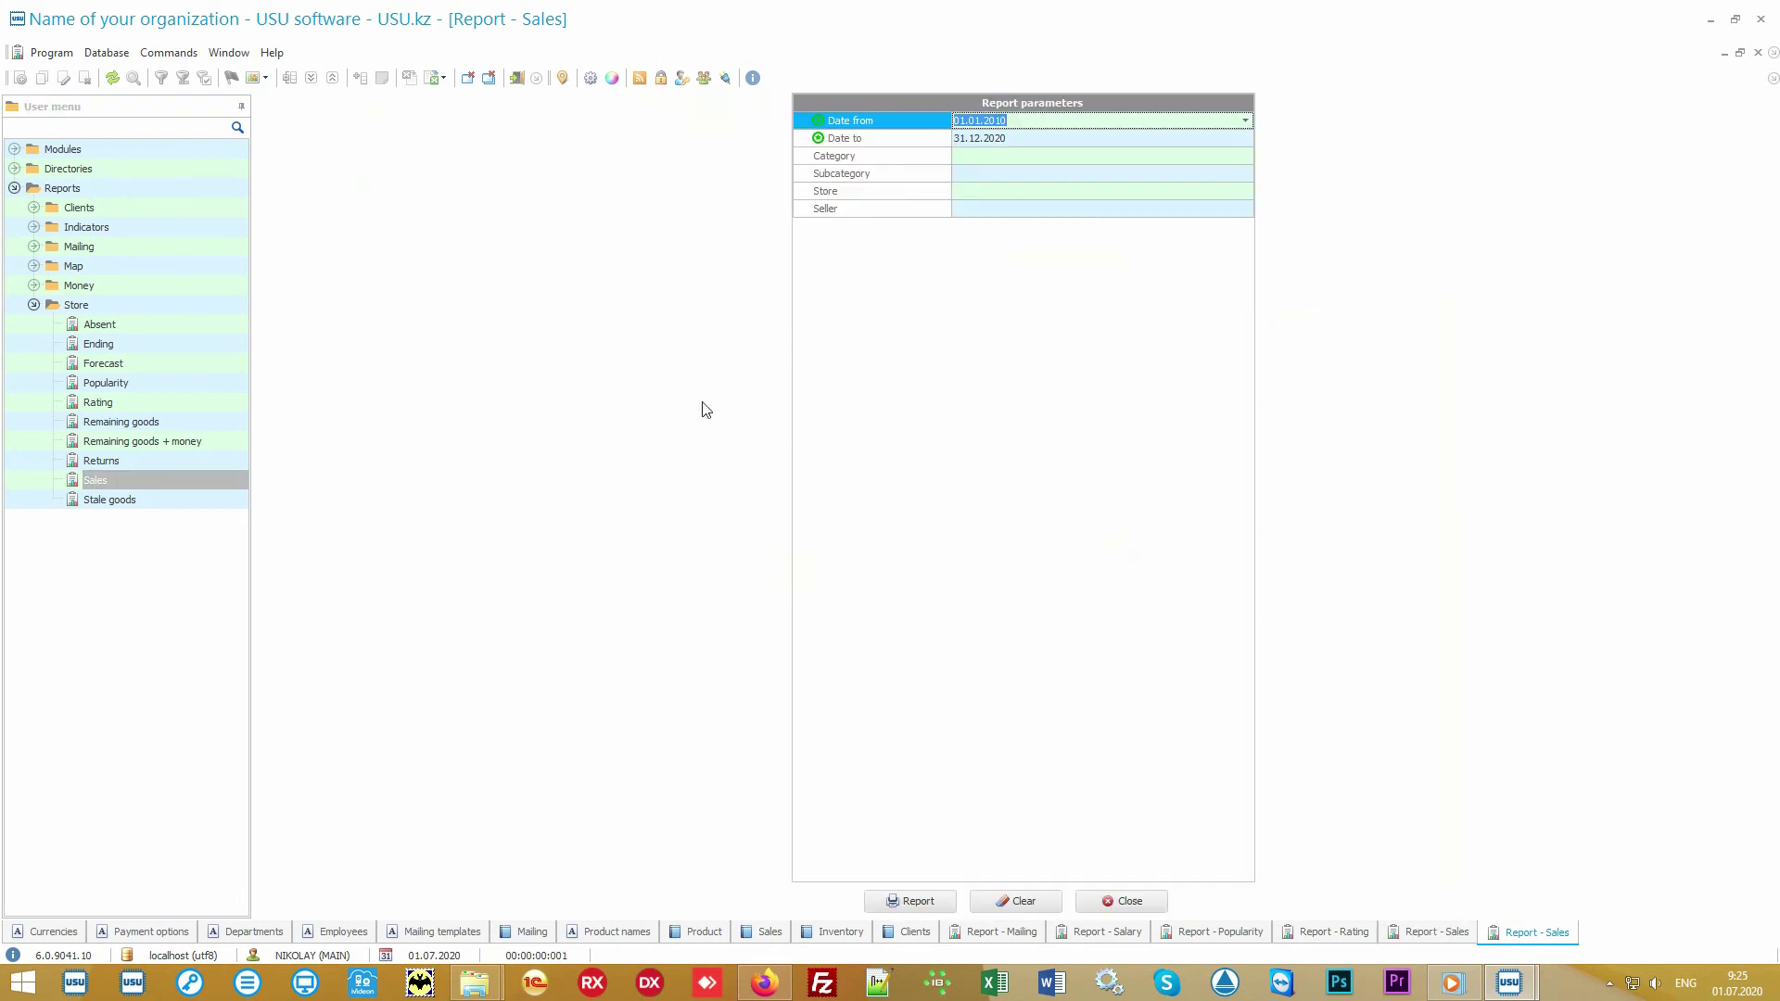
key(Delete)
key(Tab)
key(Delete)
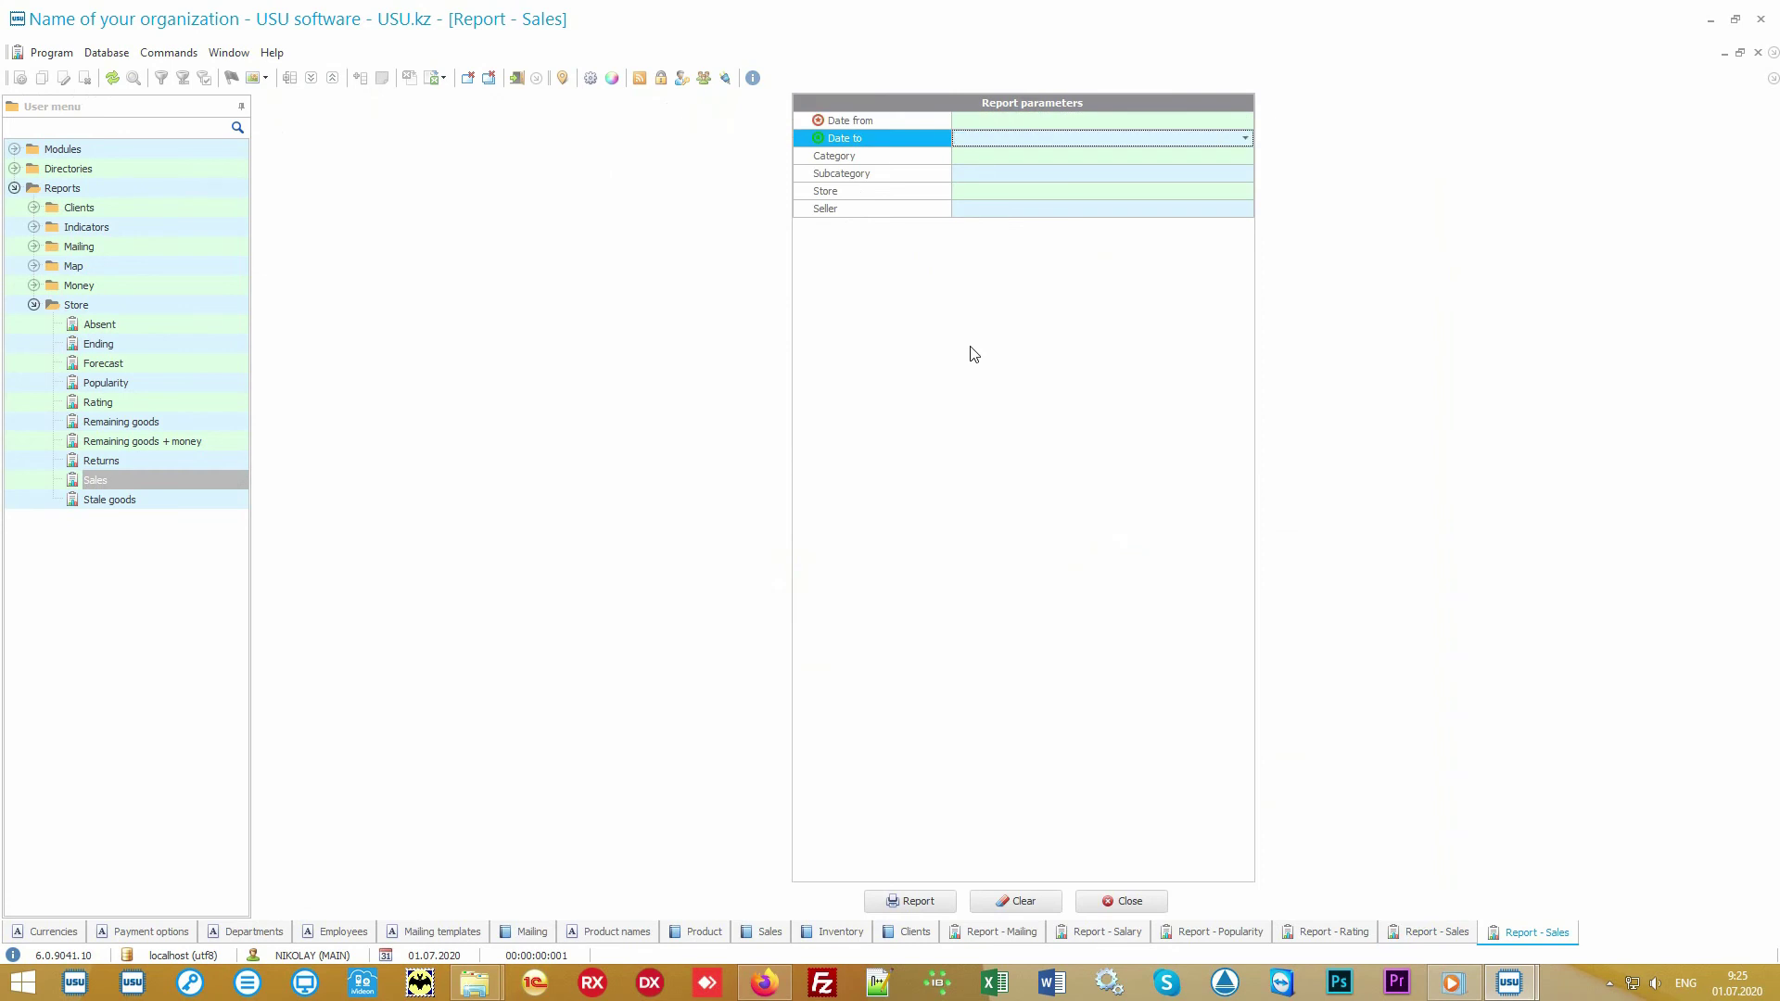
key(shift+Tab)
click(1246, 122)
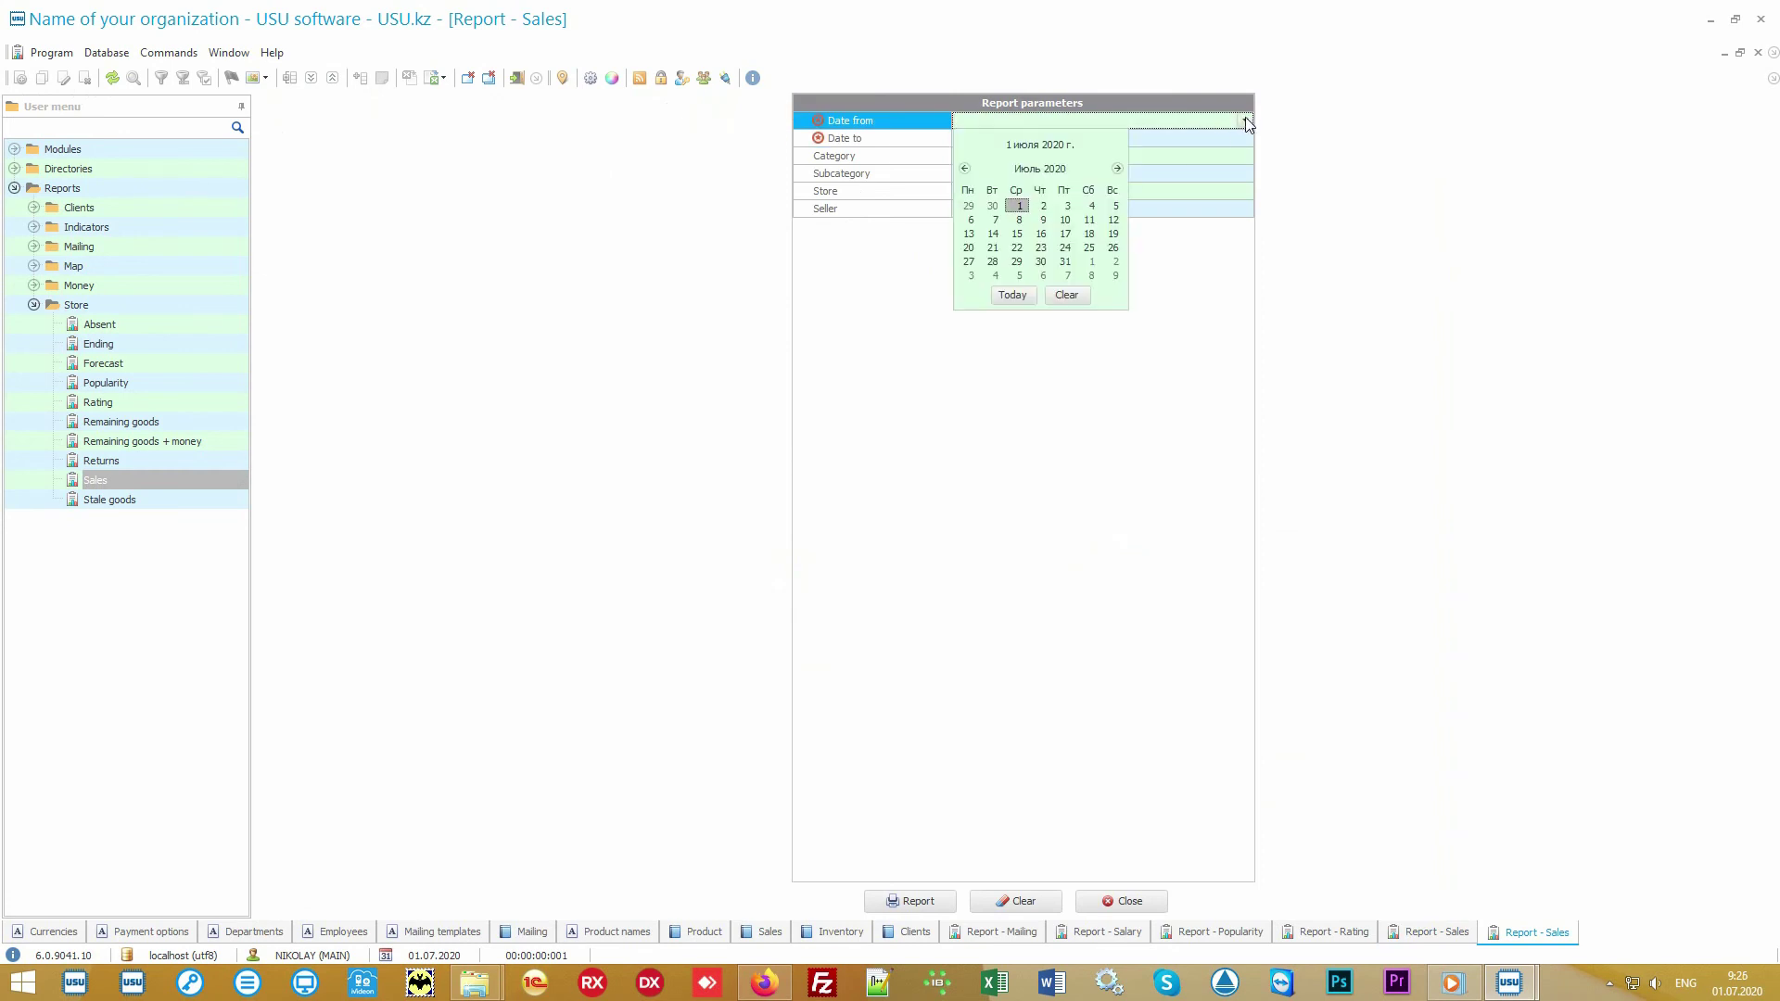
click(1012, 295)
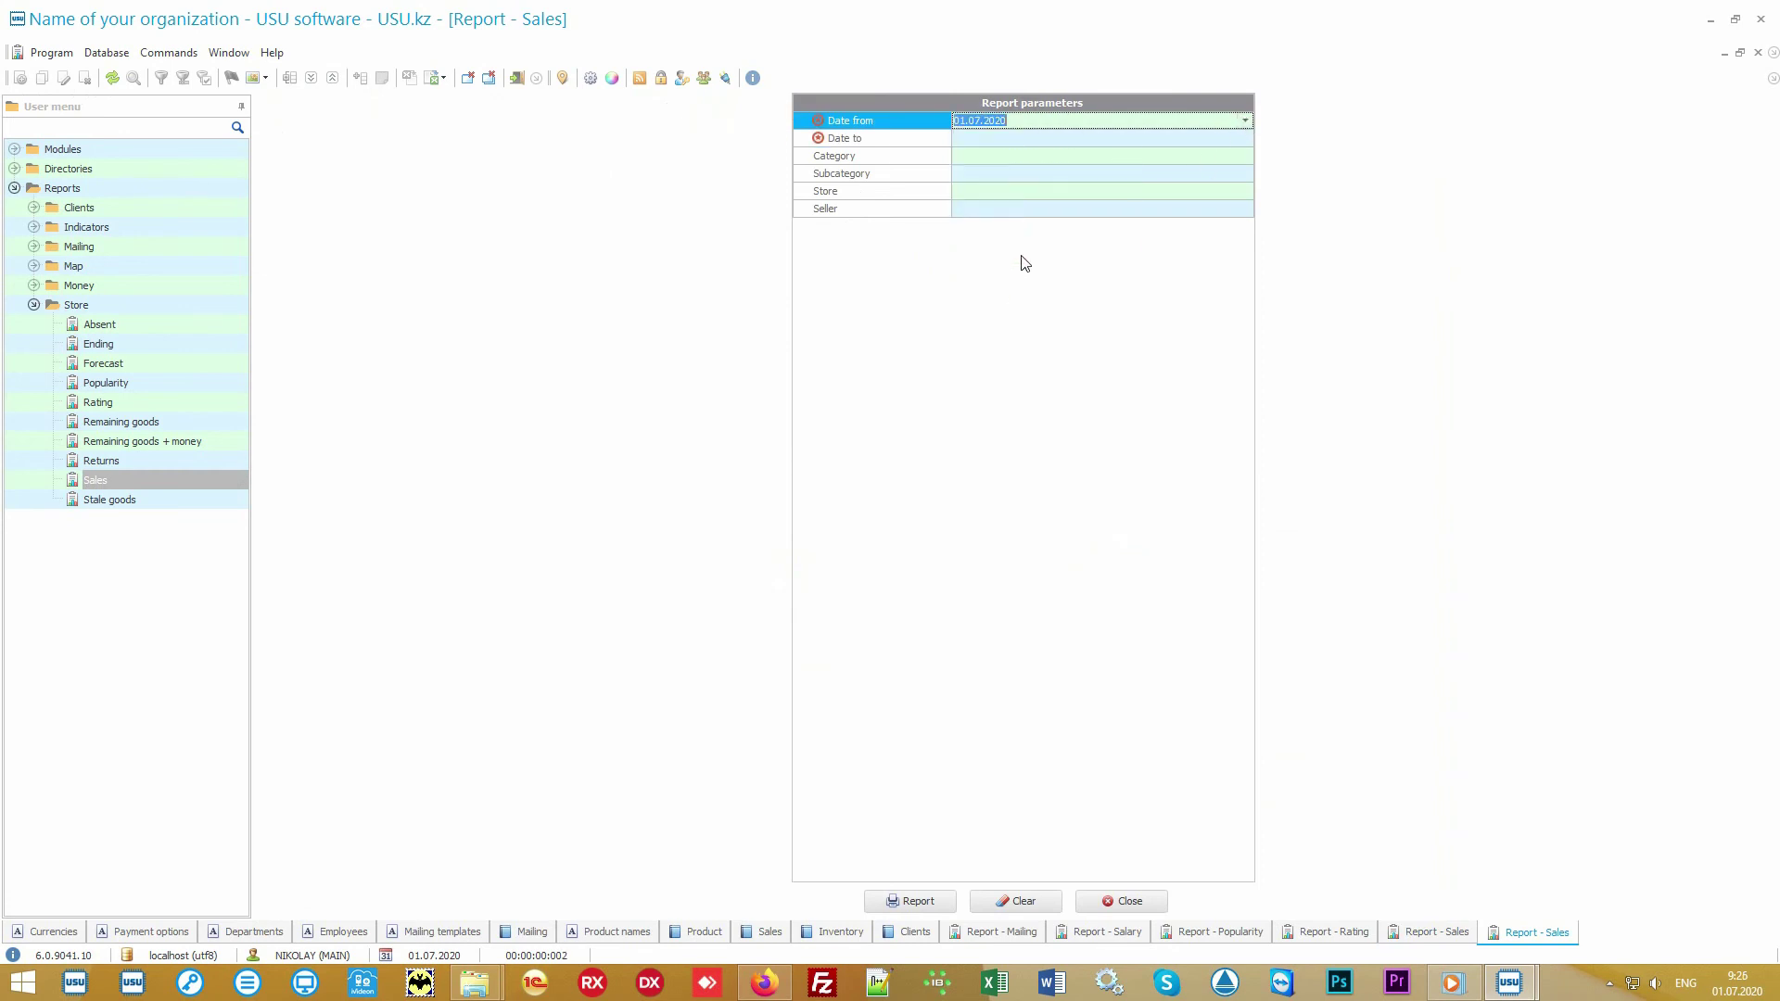
click(1014, 141)
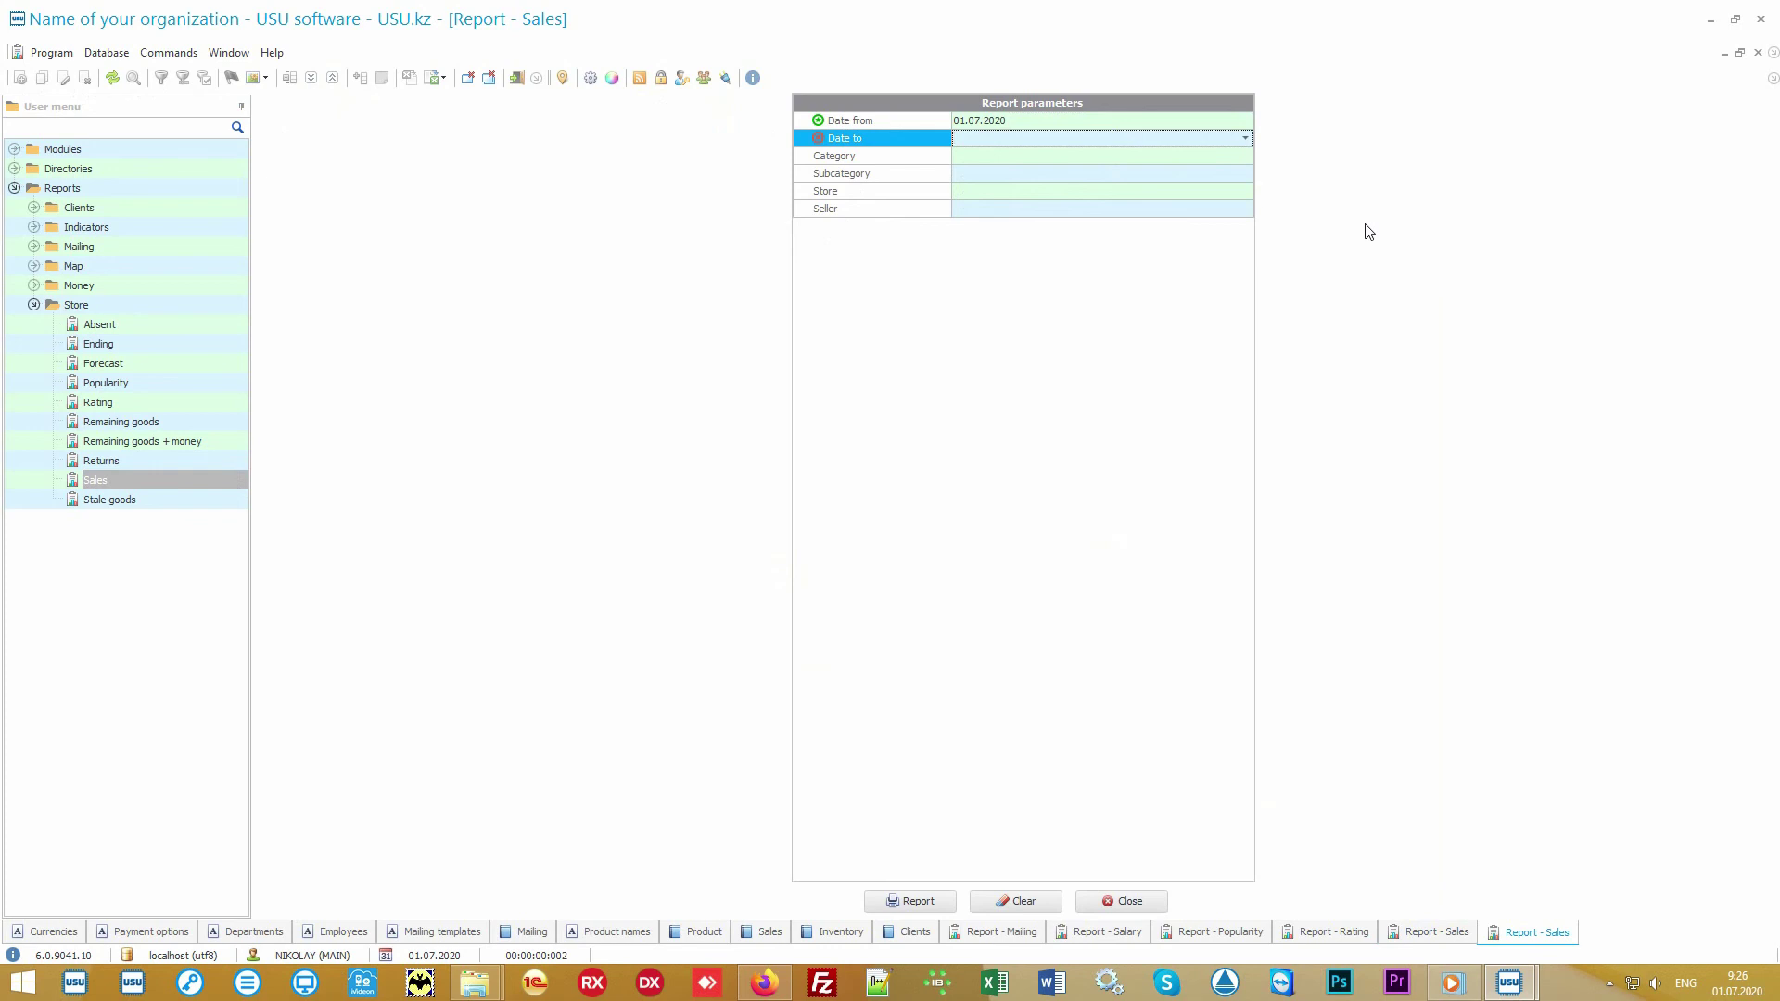
text(05.07.2020)
key(Tab)
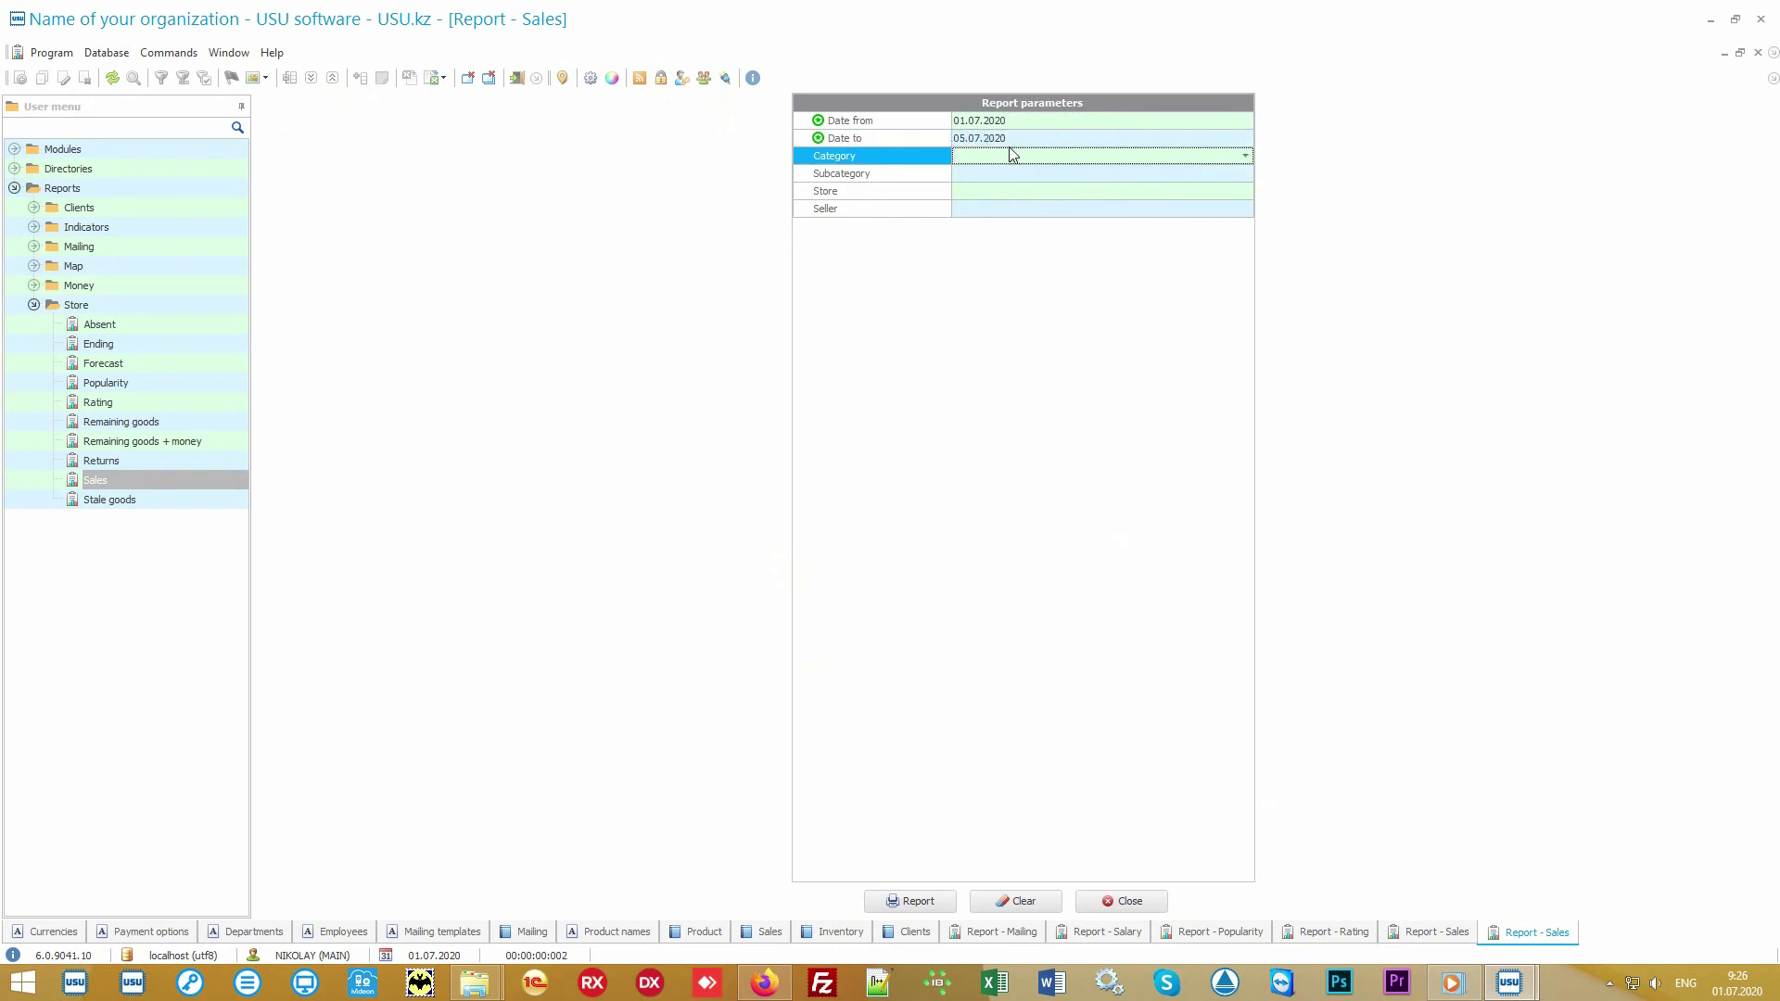
click(923, 904)
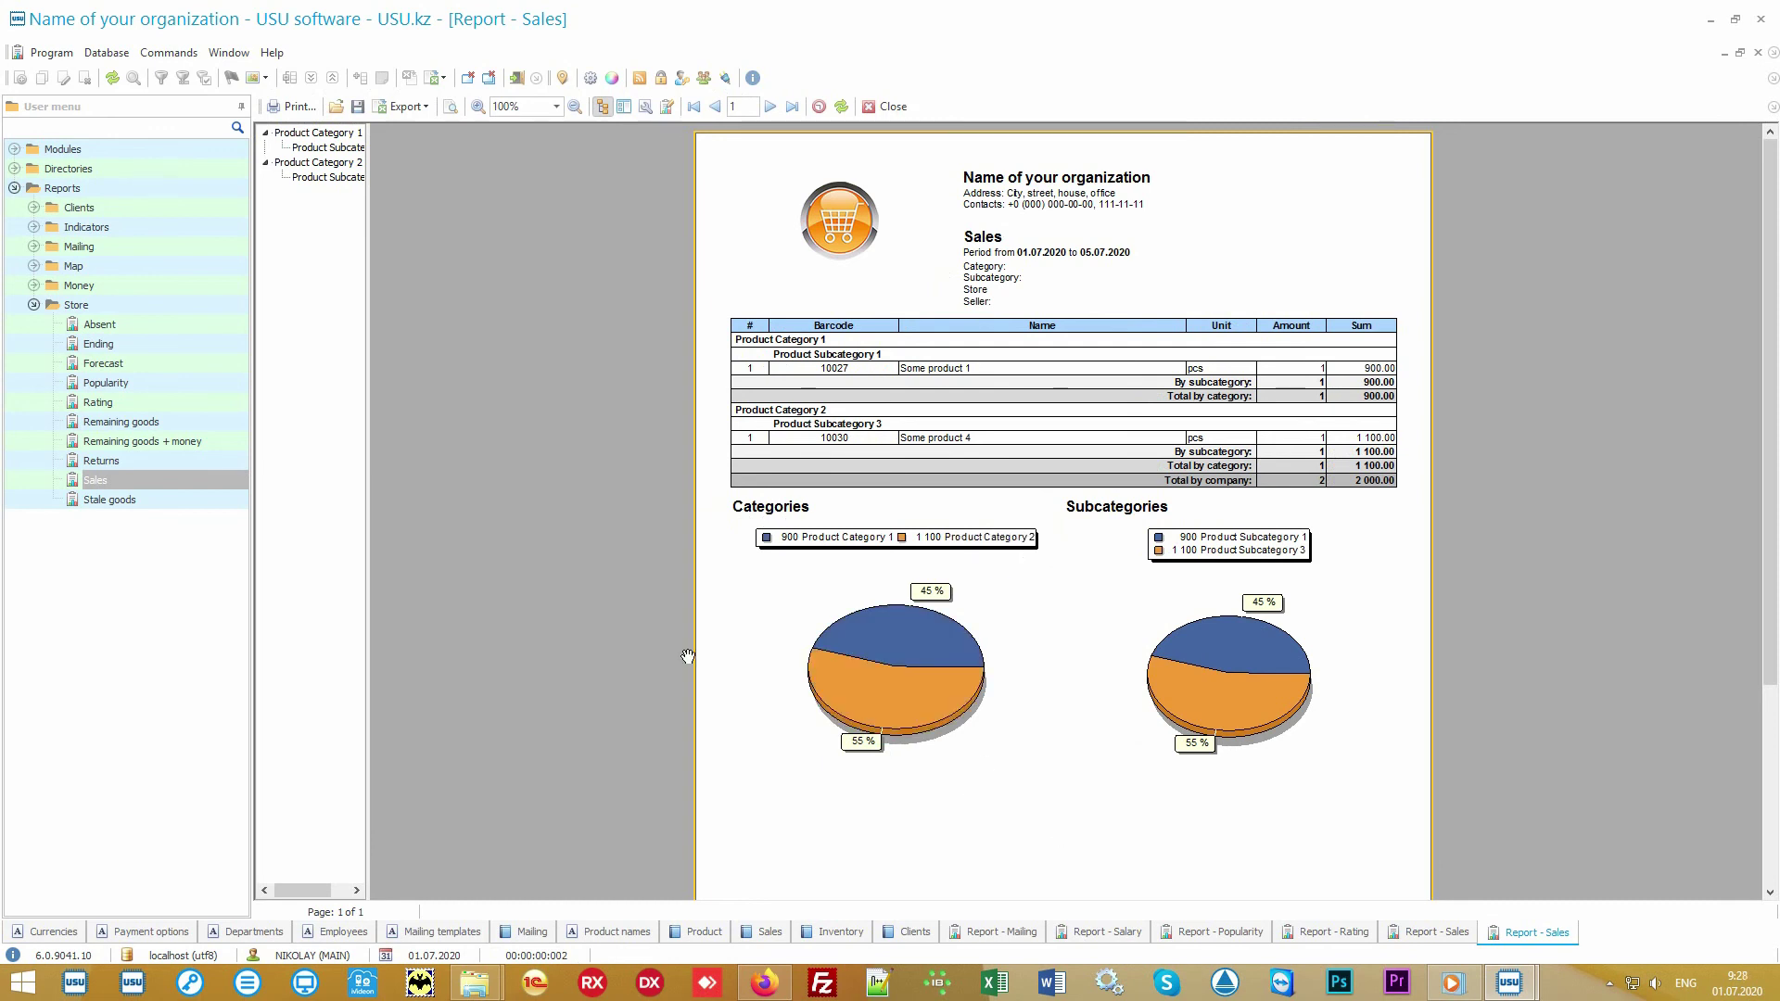
Look through the reports listed in the Store group and briefly view those in the Money group
click(138, 308)
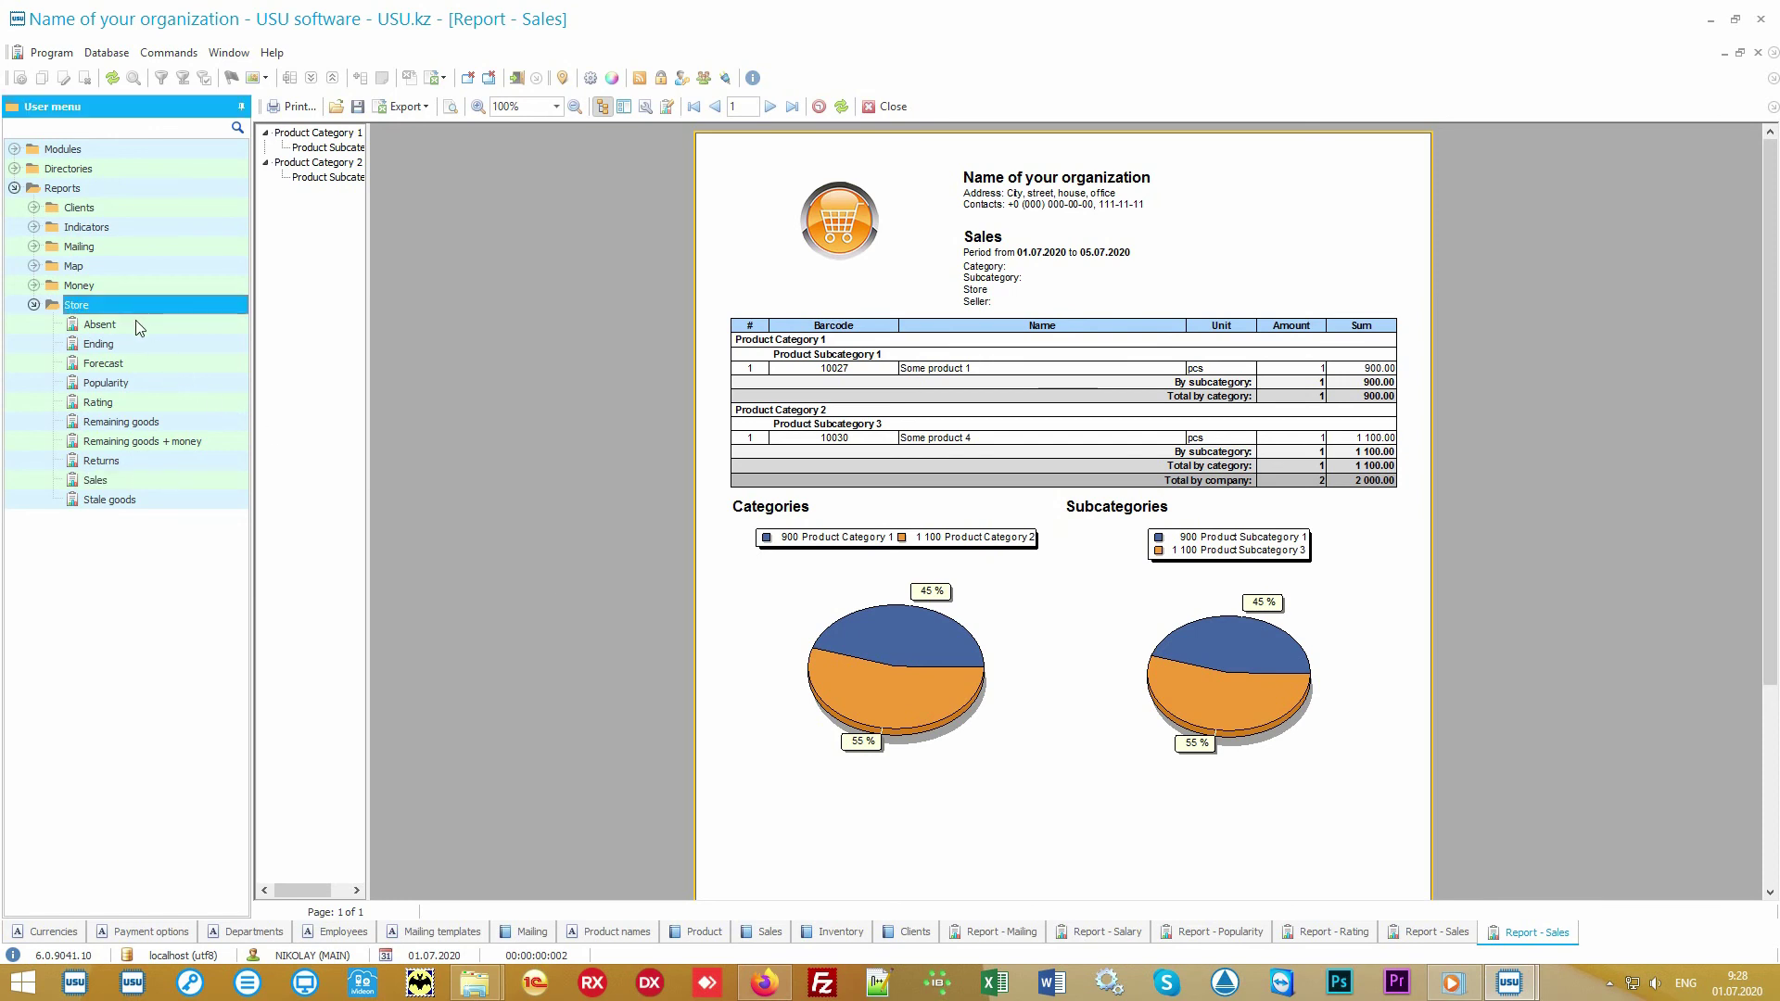
key(Down)
key(Down)
key(Down)
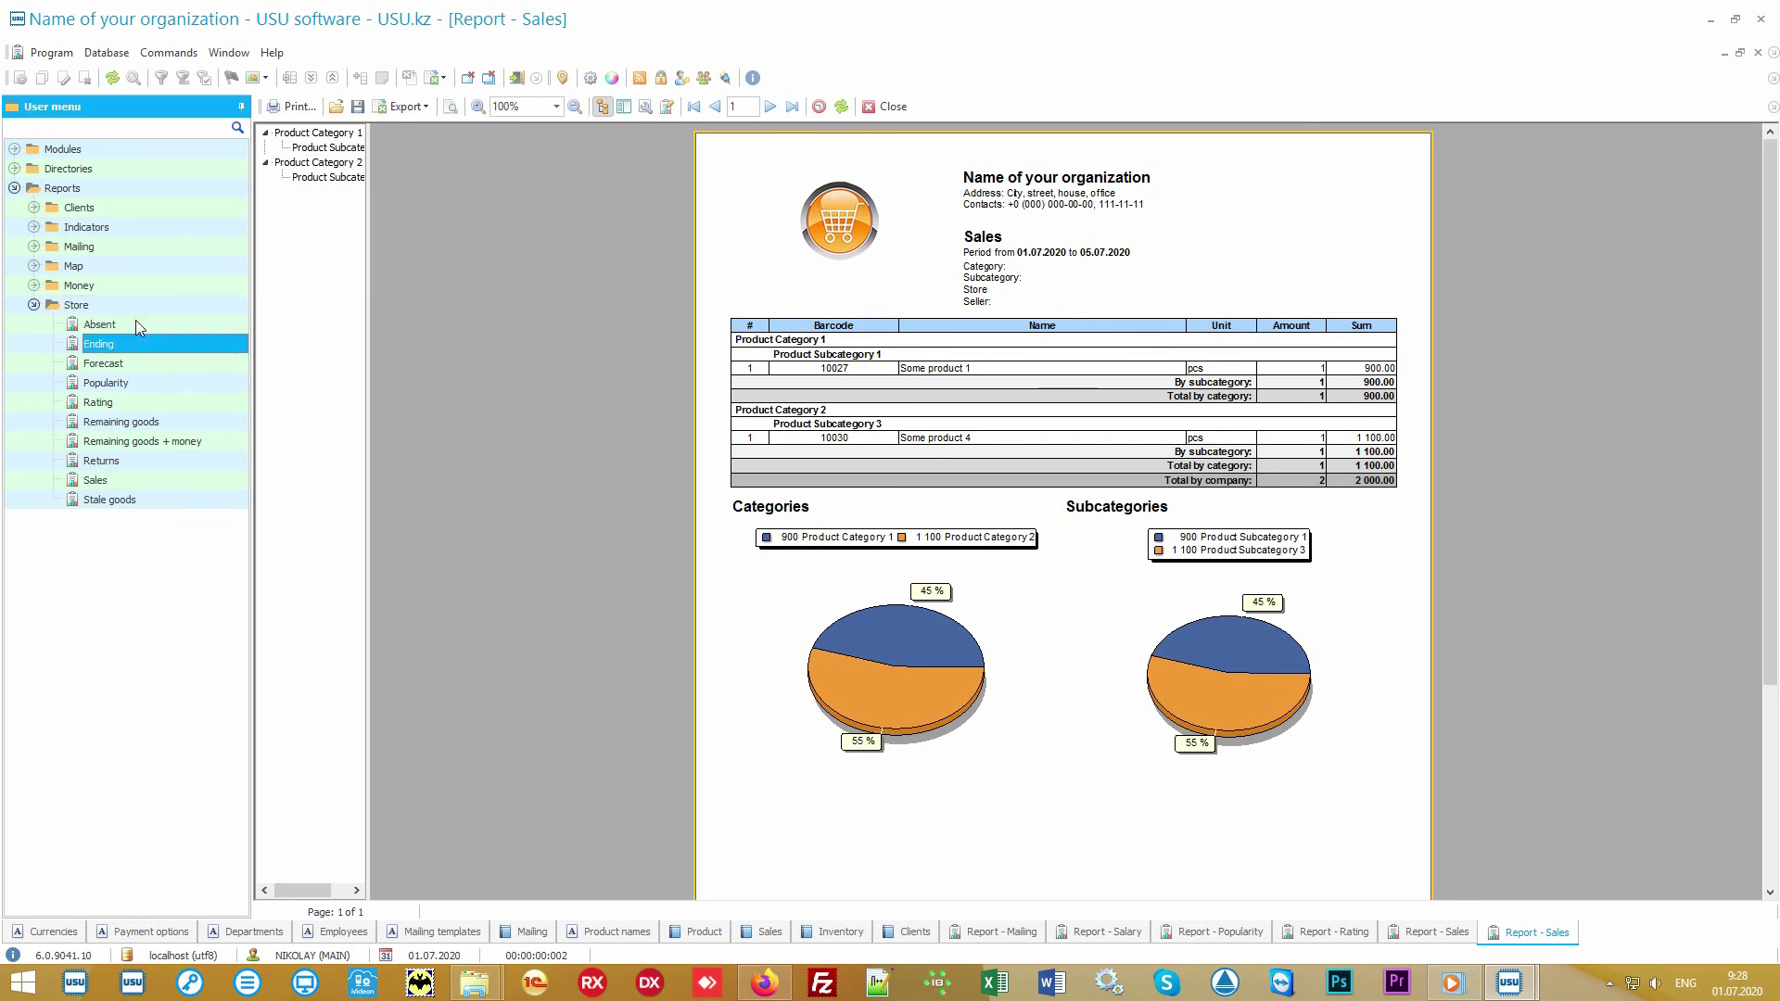
key(Down)
key(Down)
key(Down)
key(Down)
key(Down)
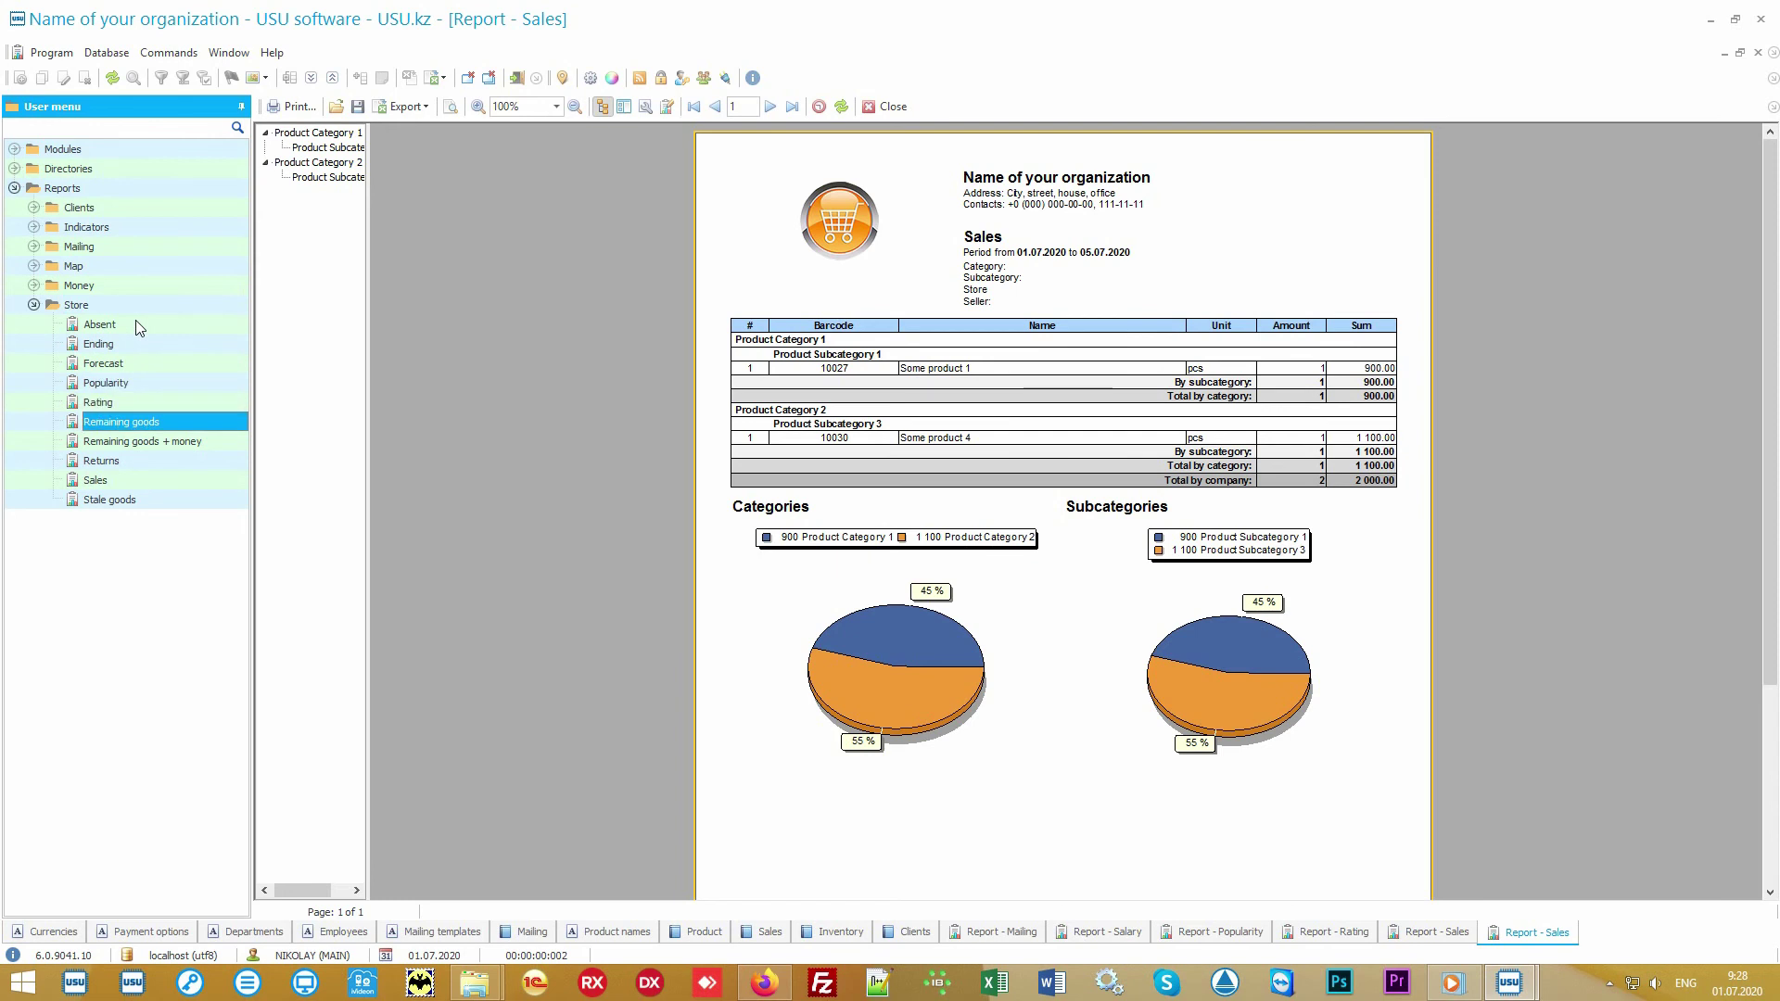
key(Down)
key(Down)
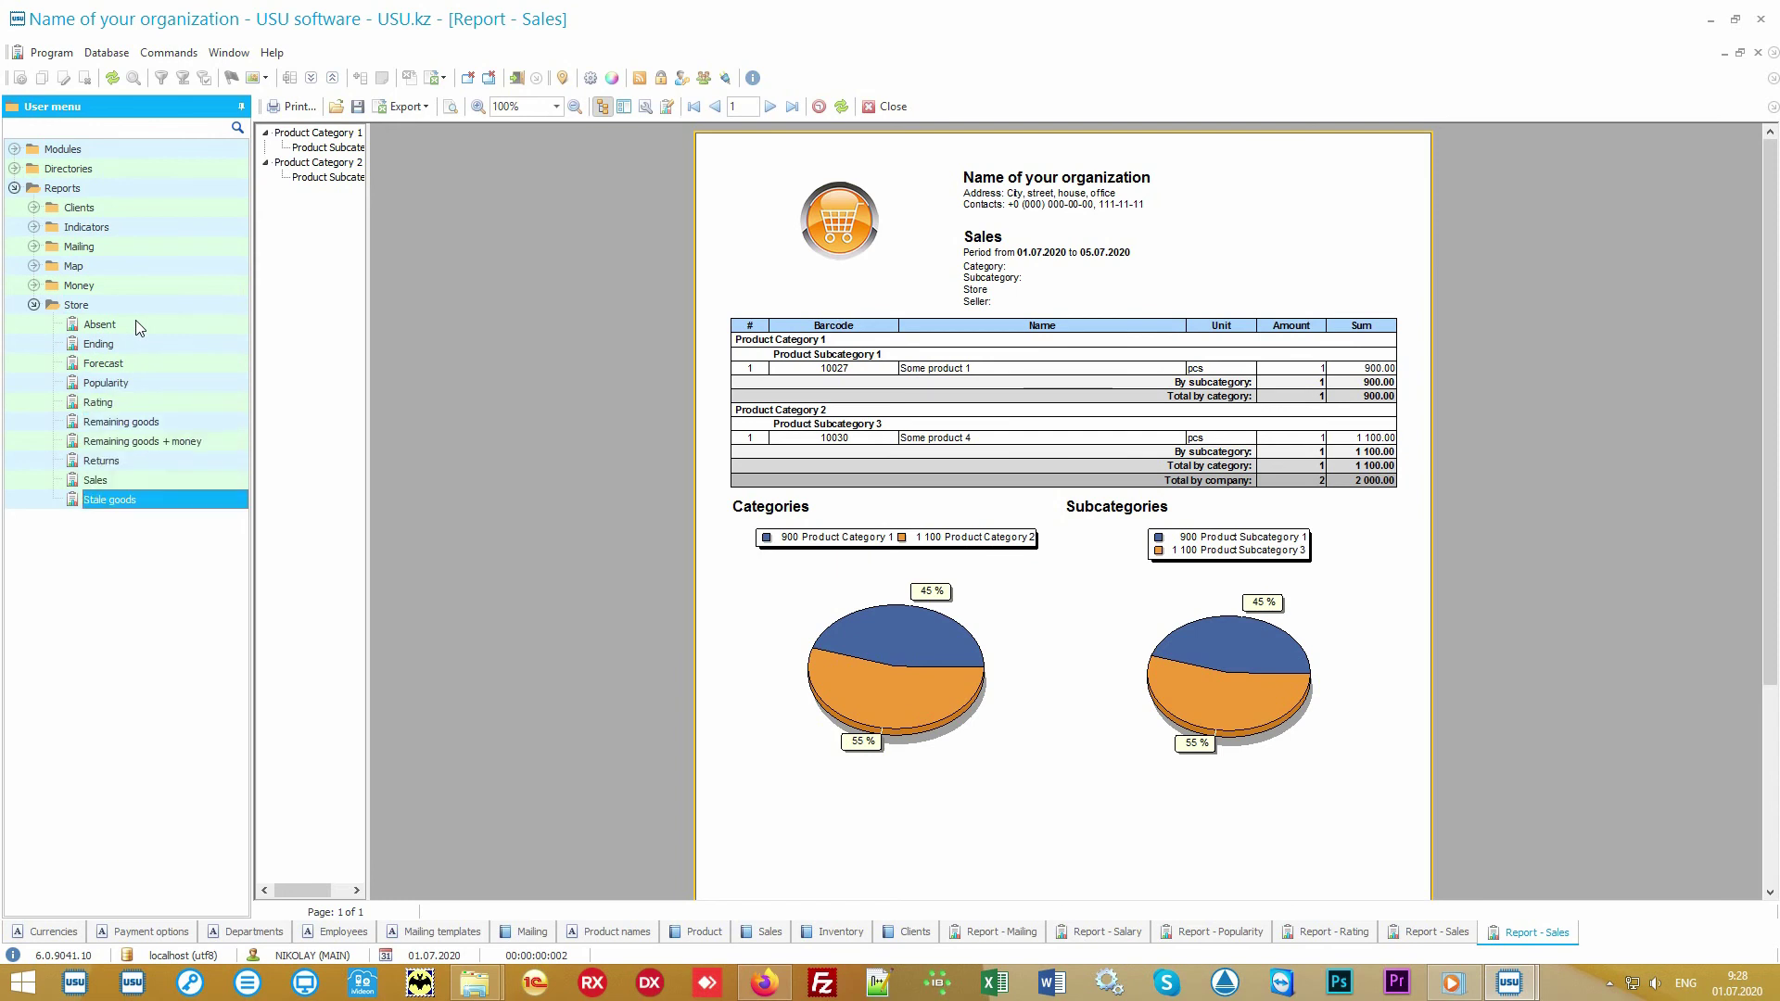
click(35, 285)
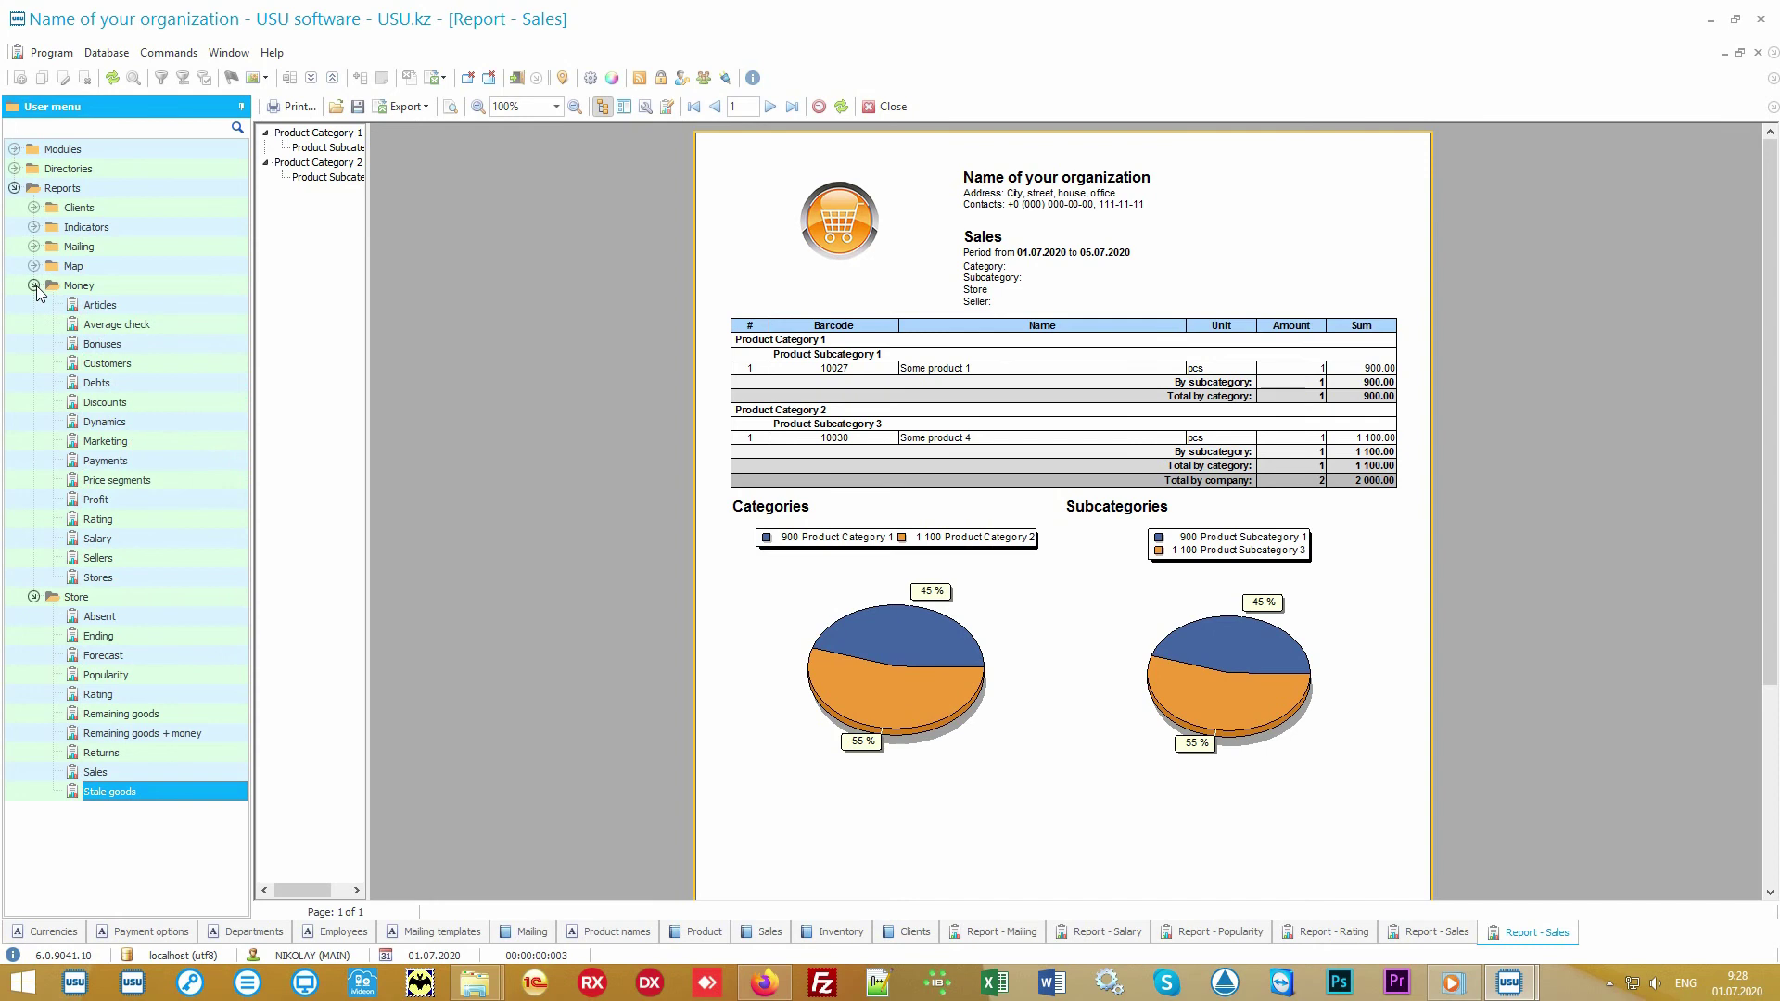
click(35, 286)
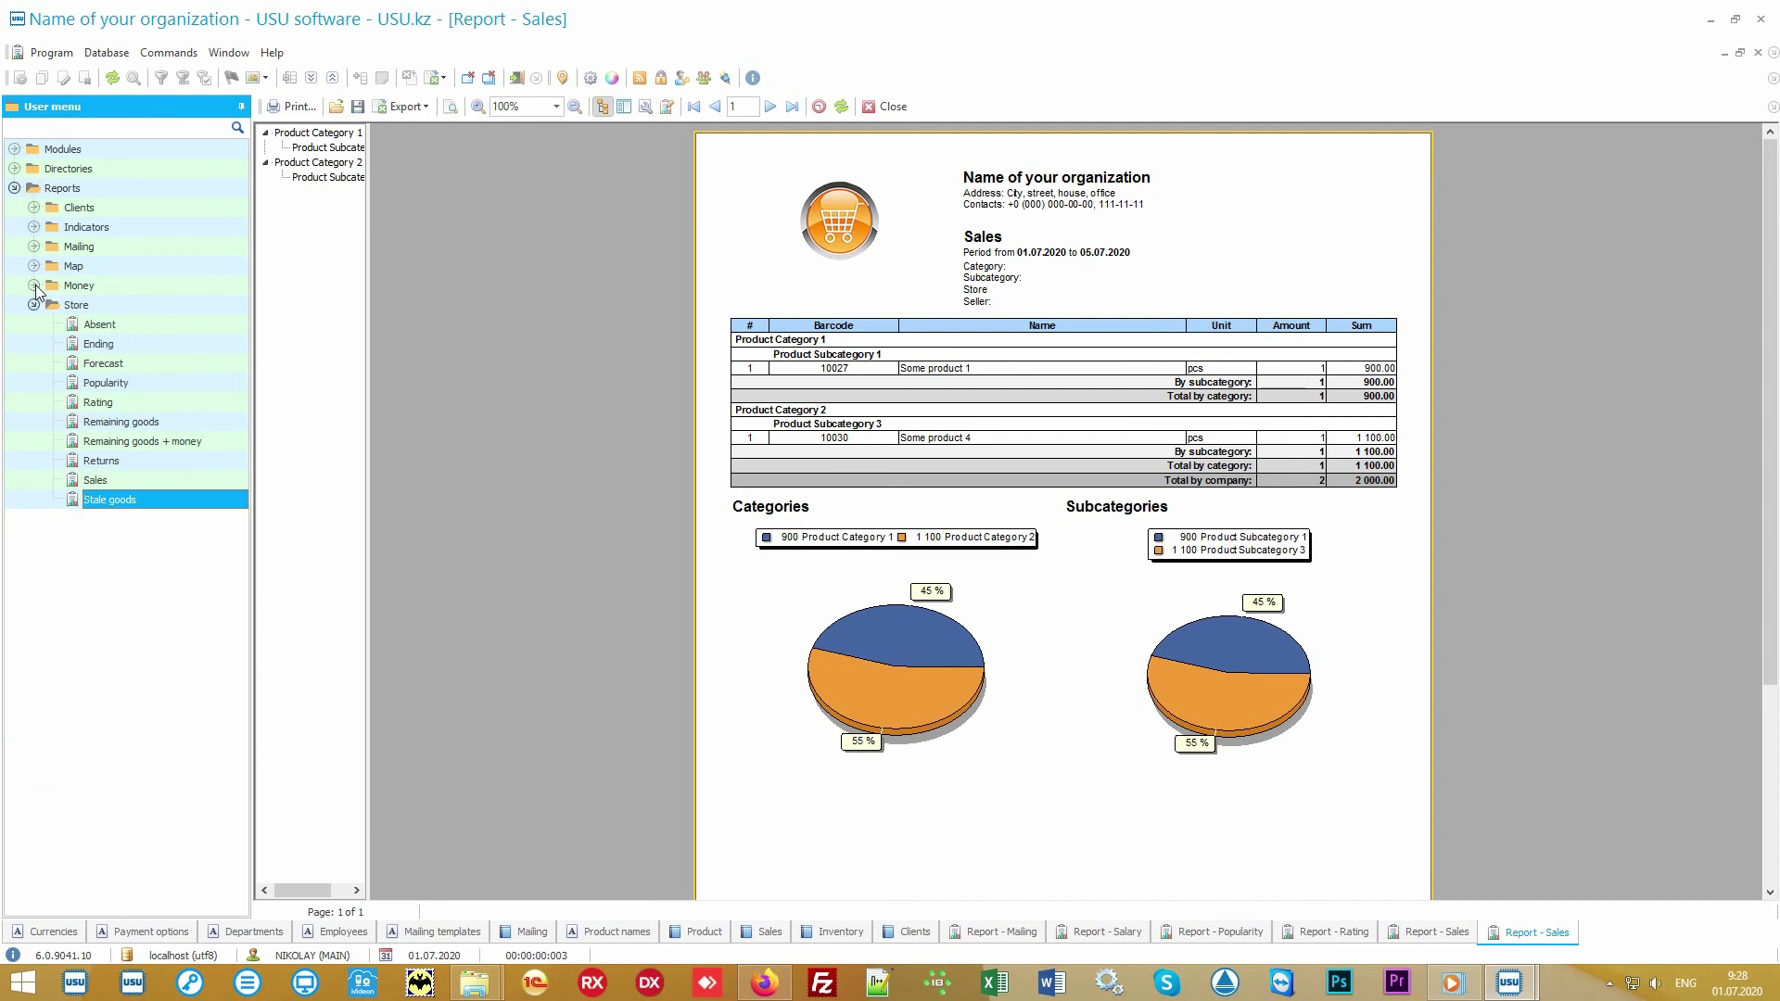
click(115, 306)
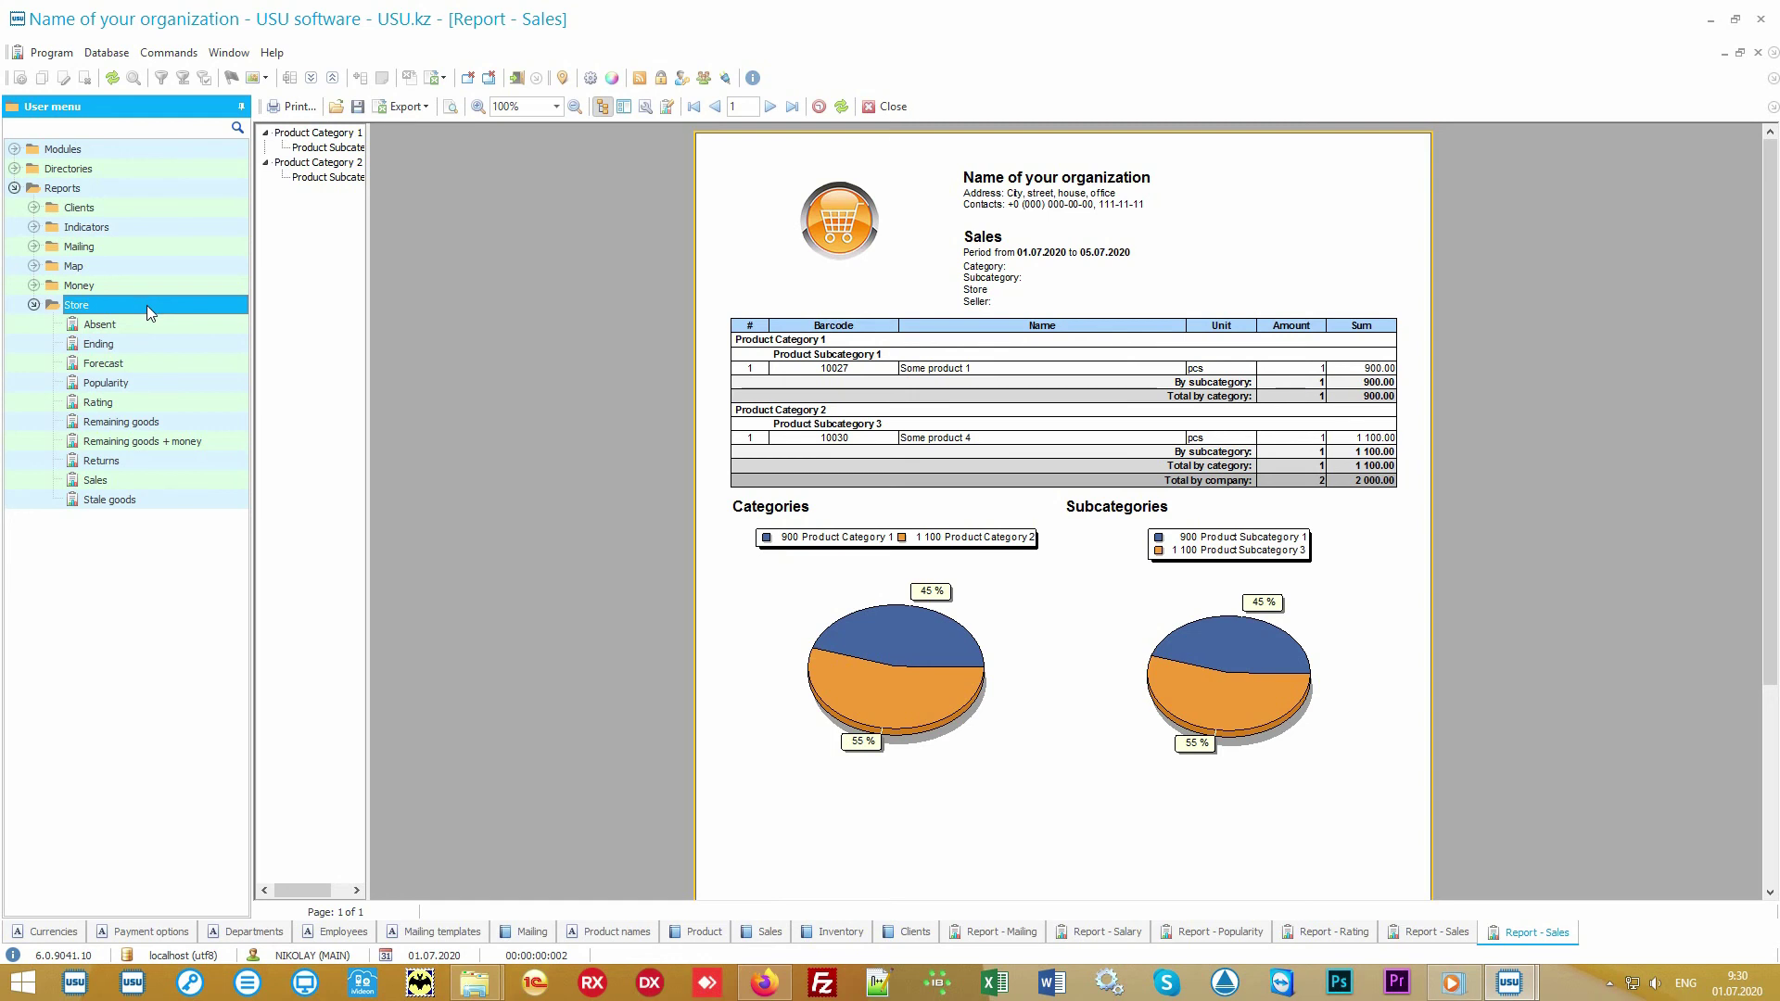
Open the Sales report parameters again and examine the date, category, subcategory, store and seller filters, including the available categories
click(150, 480)
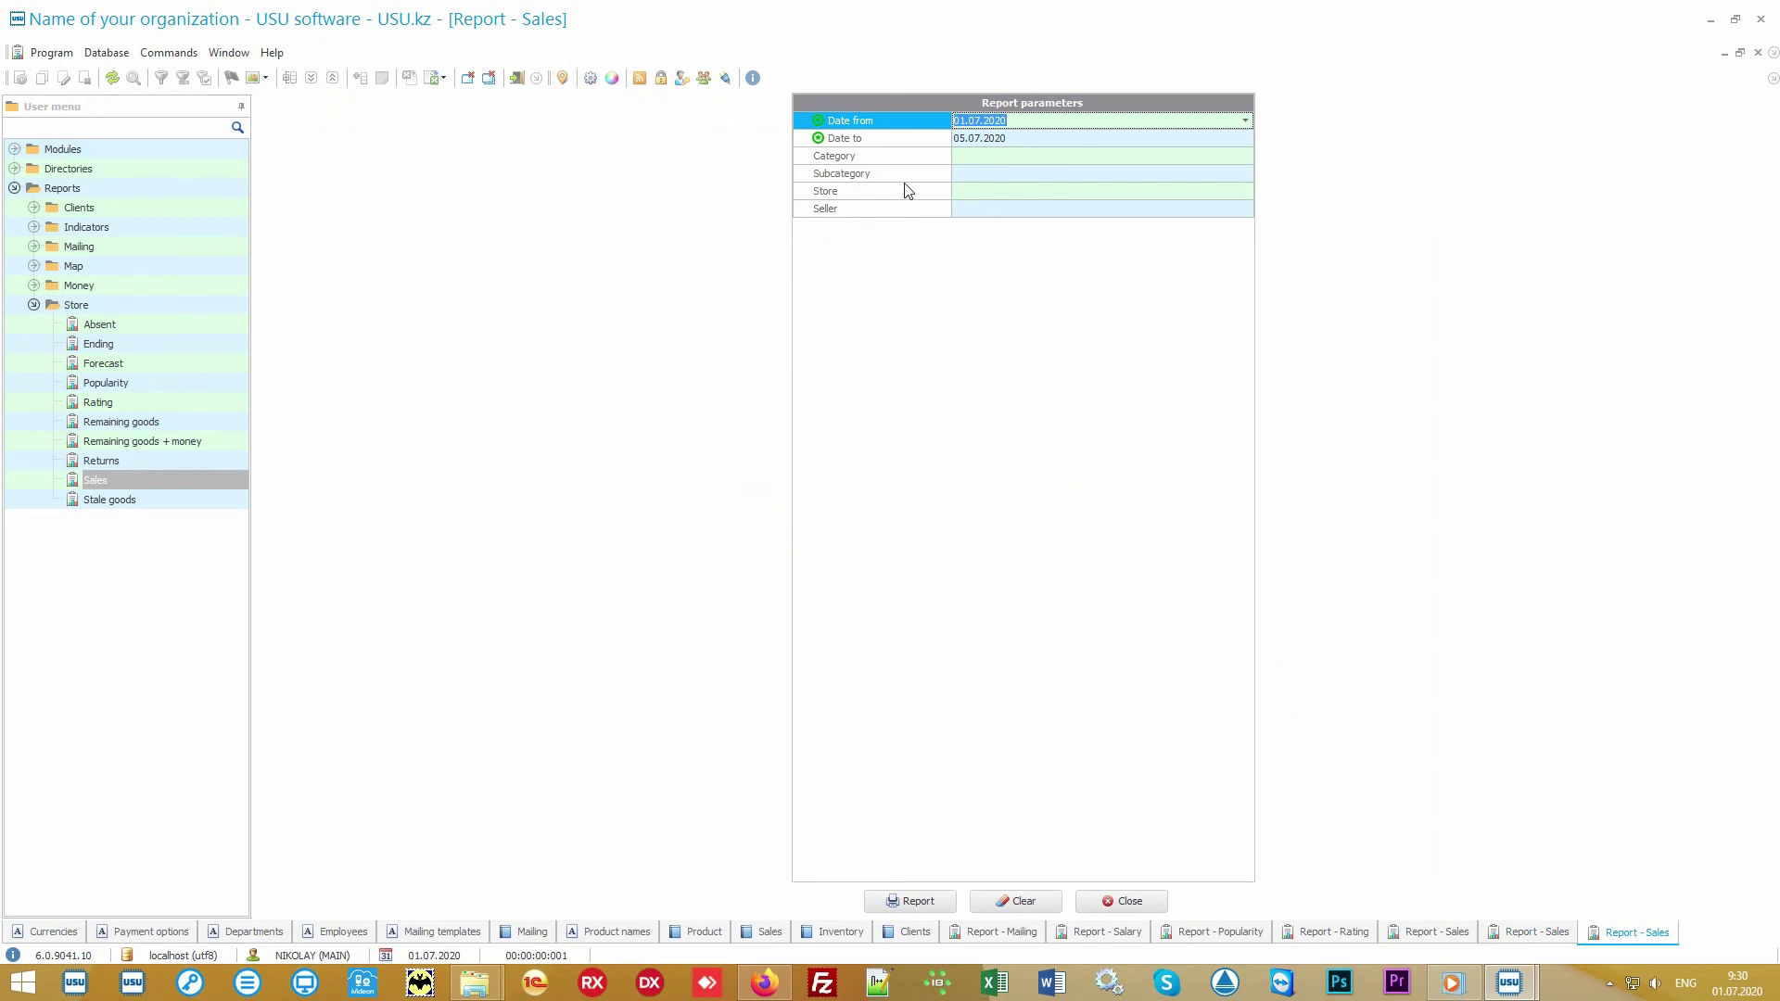
click(918, 146)
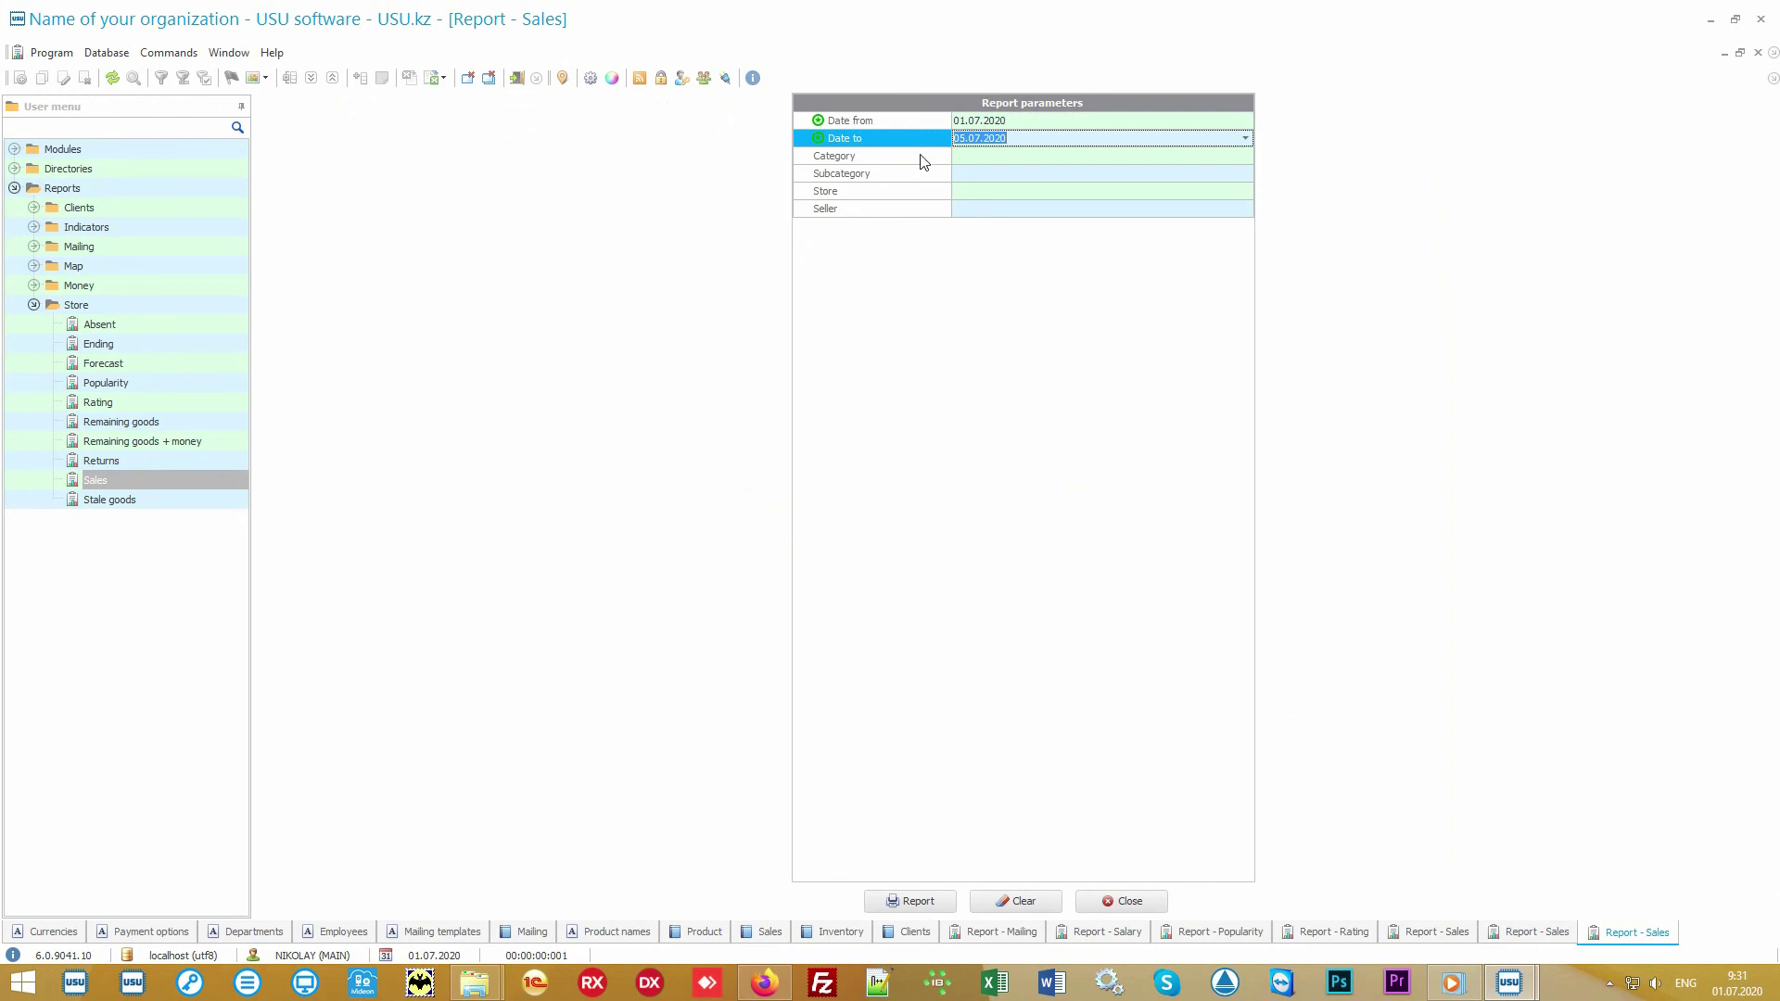
click(923, 160)
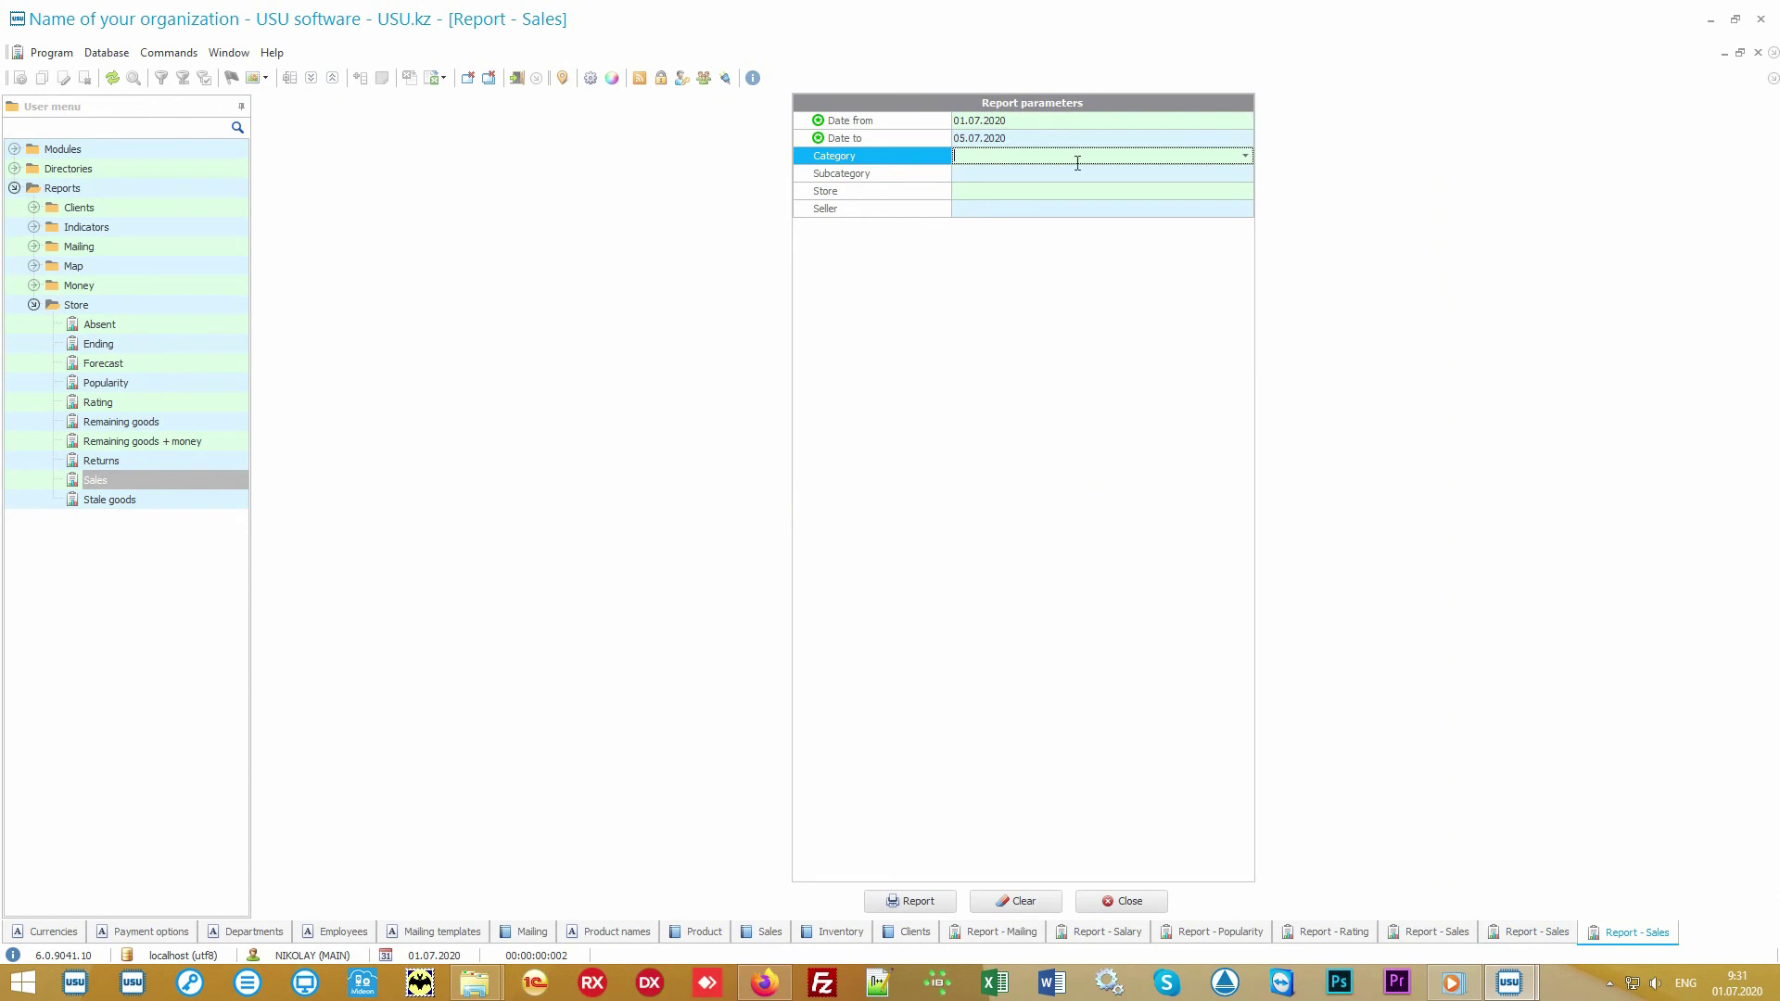
click(1245, 159)
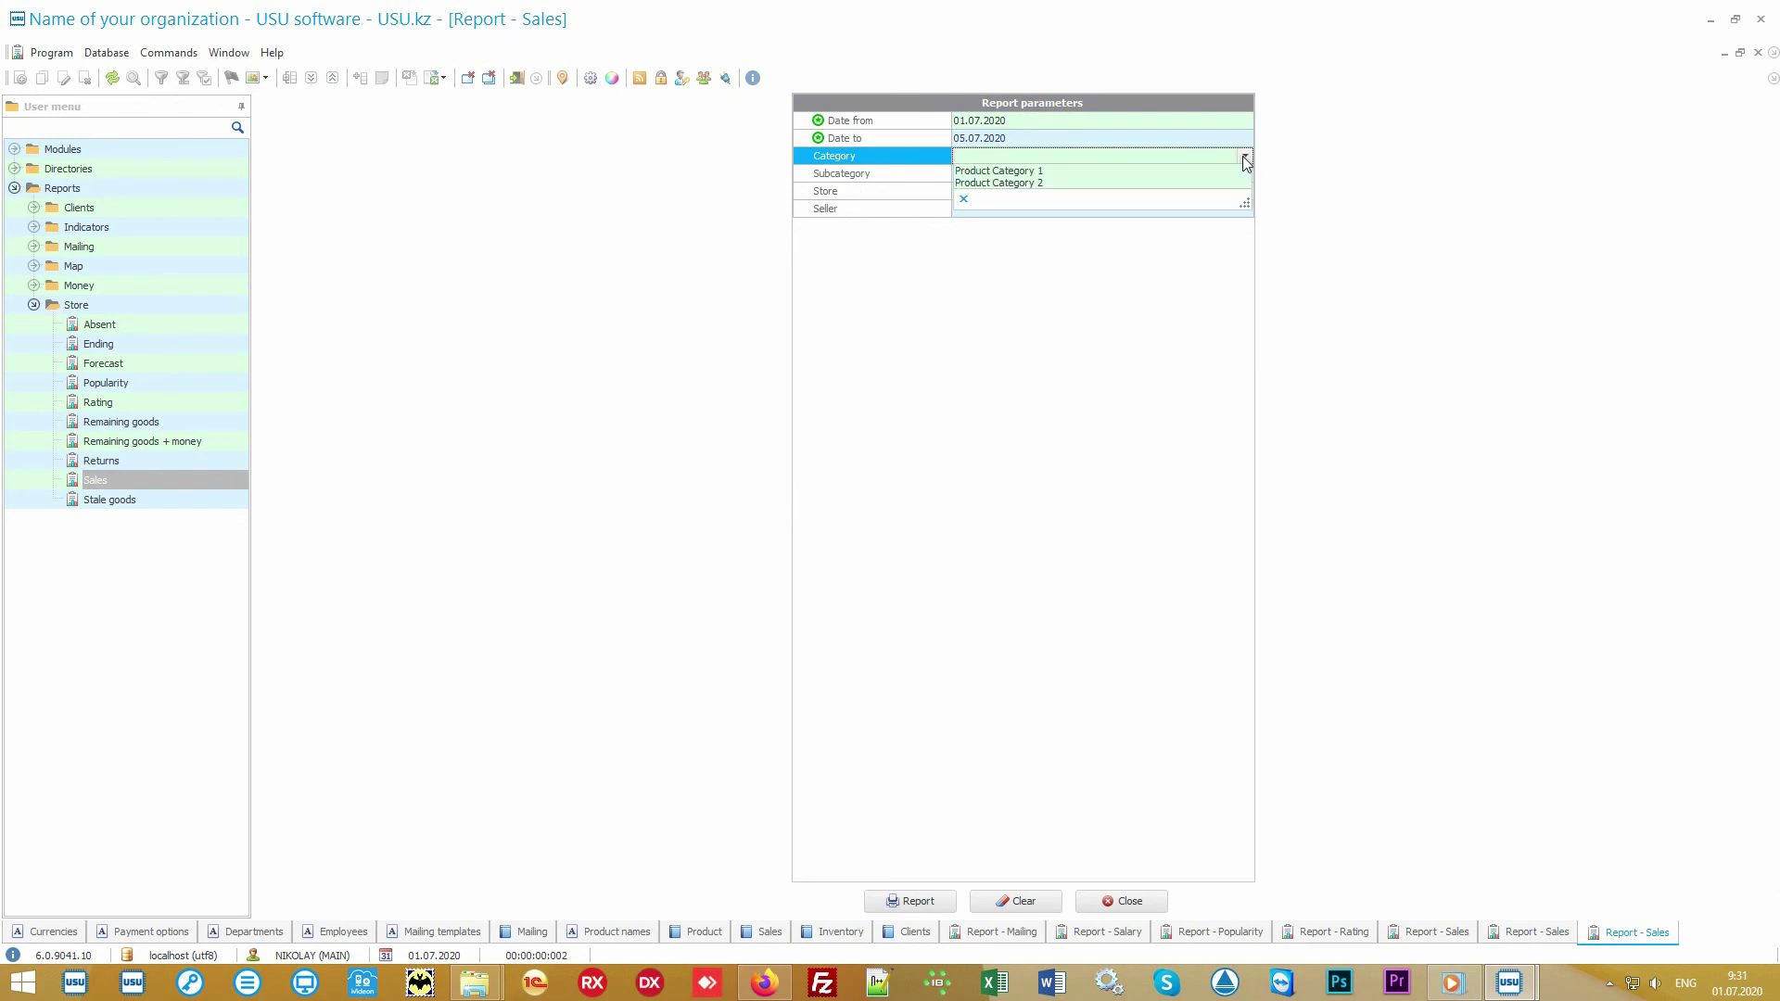
click(1246, 158)
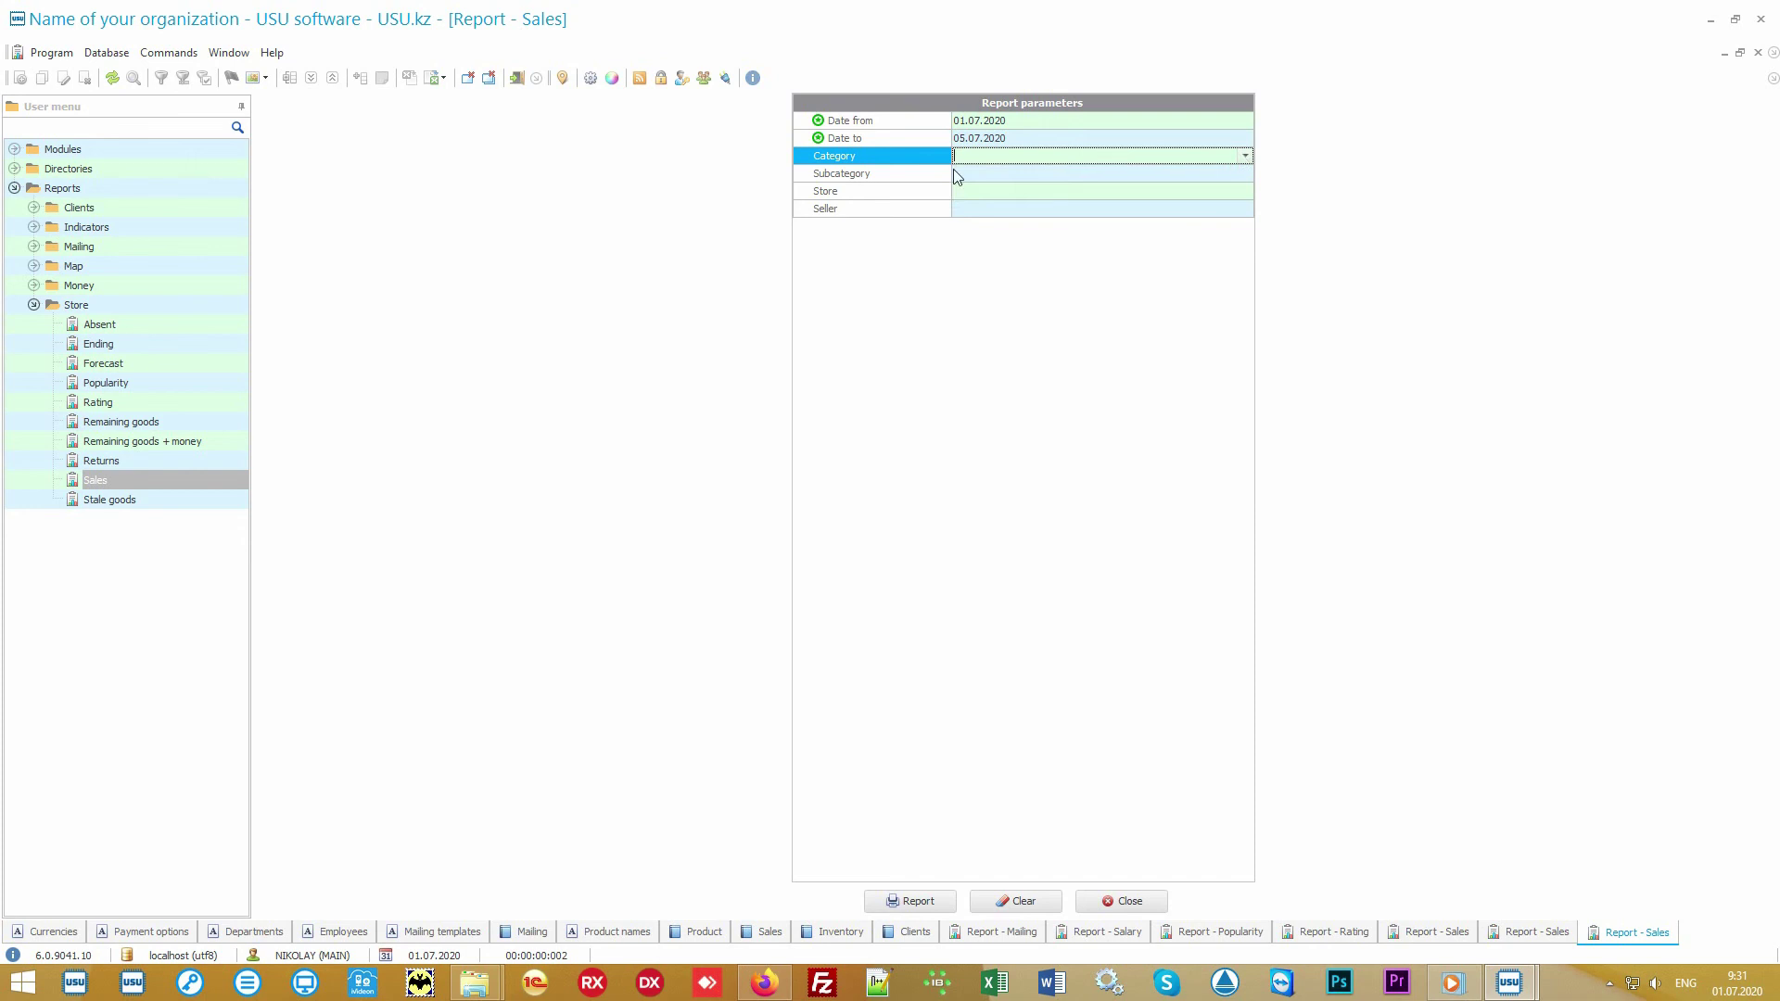
click(920, 175)
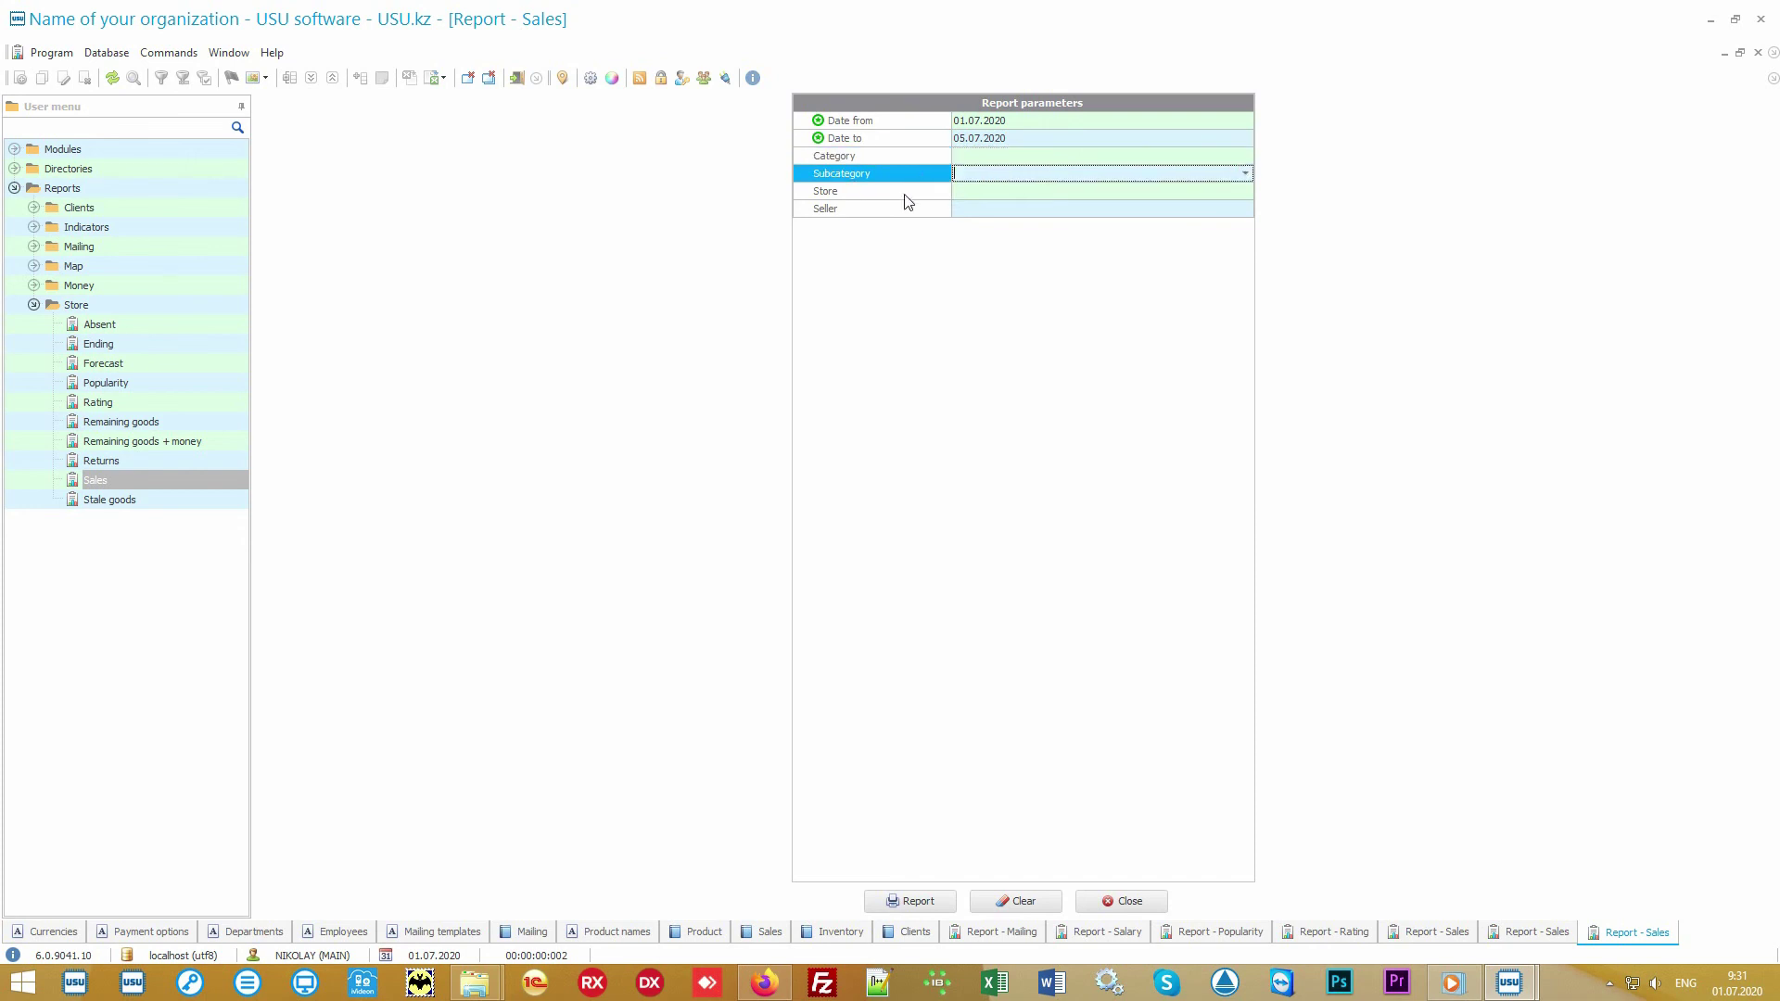
click(906, 195)
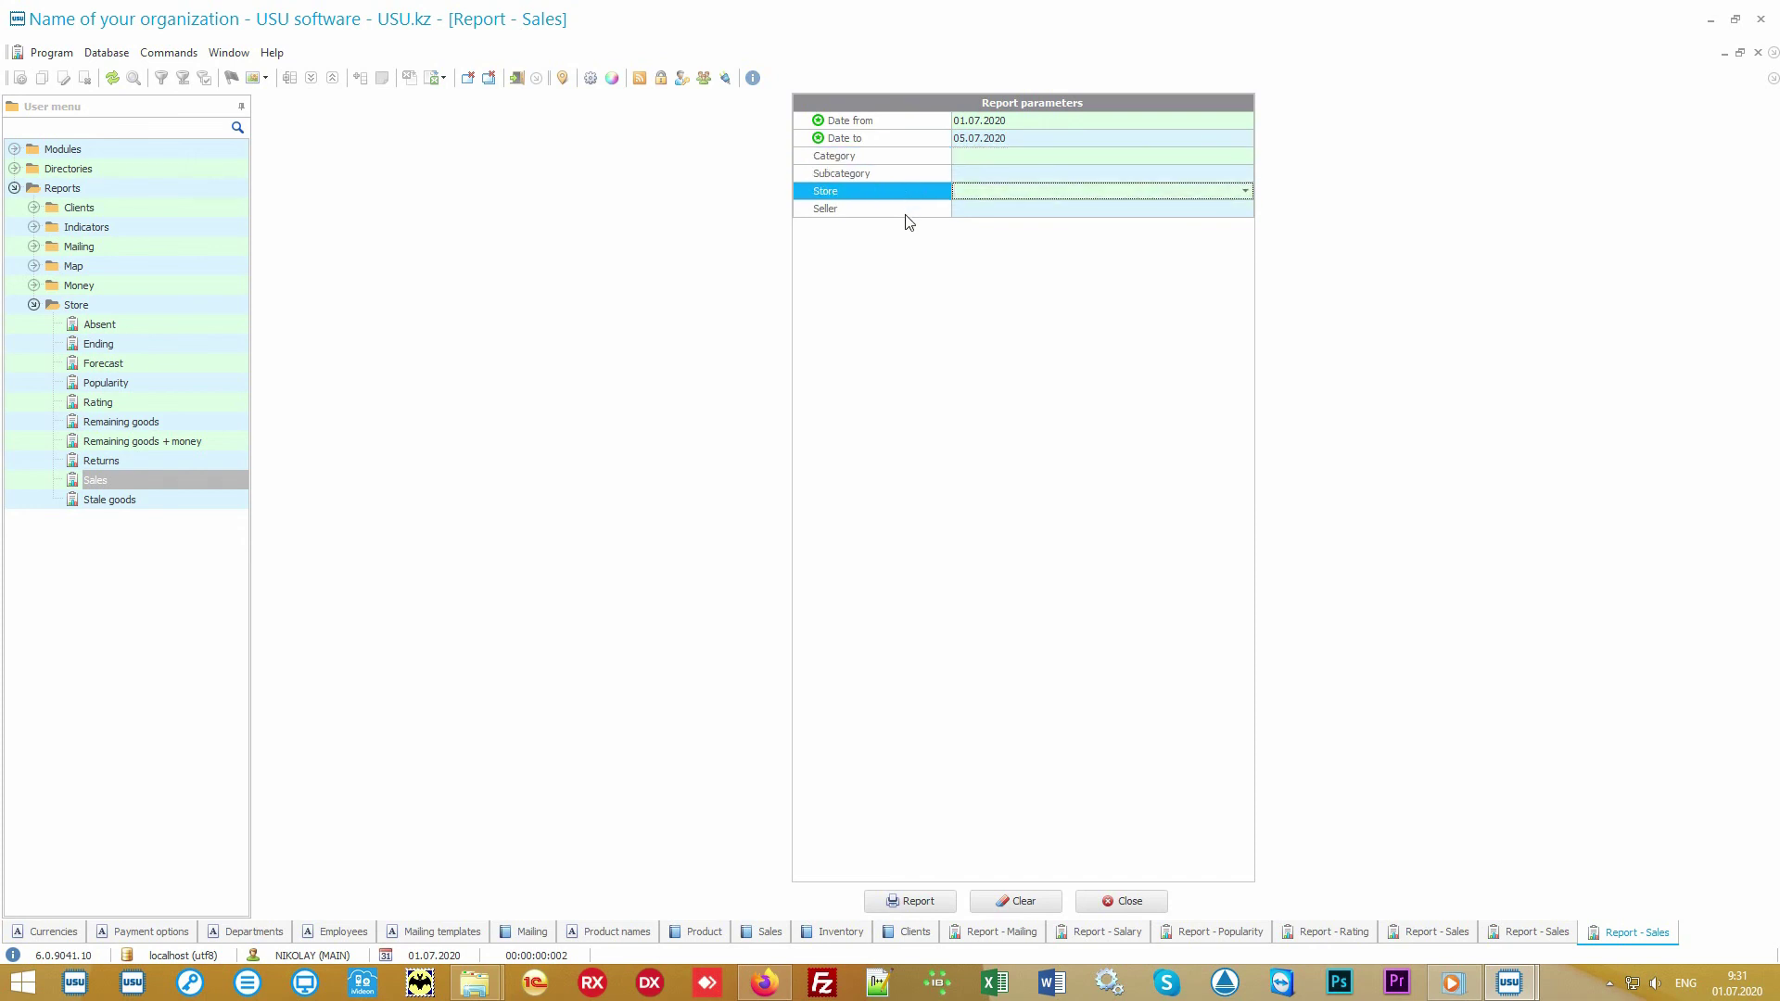
click(904, 210)
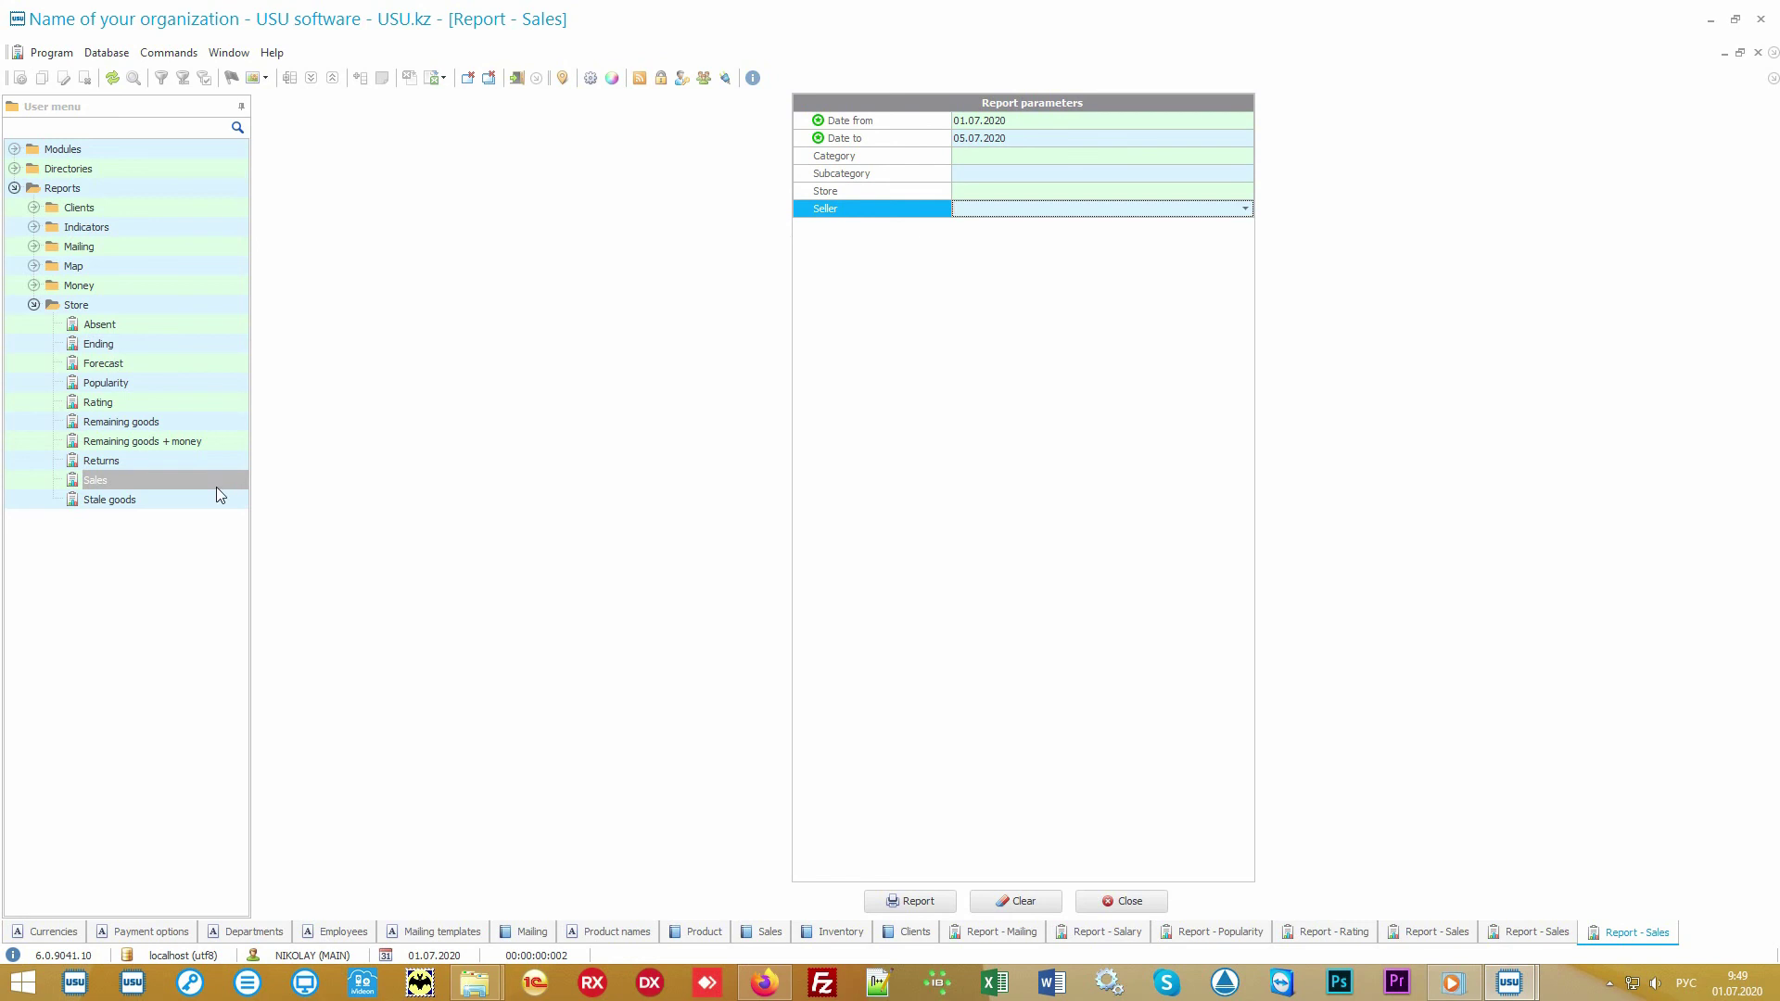
Generate the Store group's Stale goods report and its Absent report, both with the default period
click(168, 502)
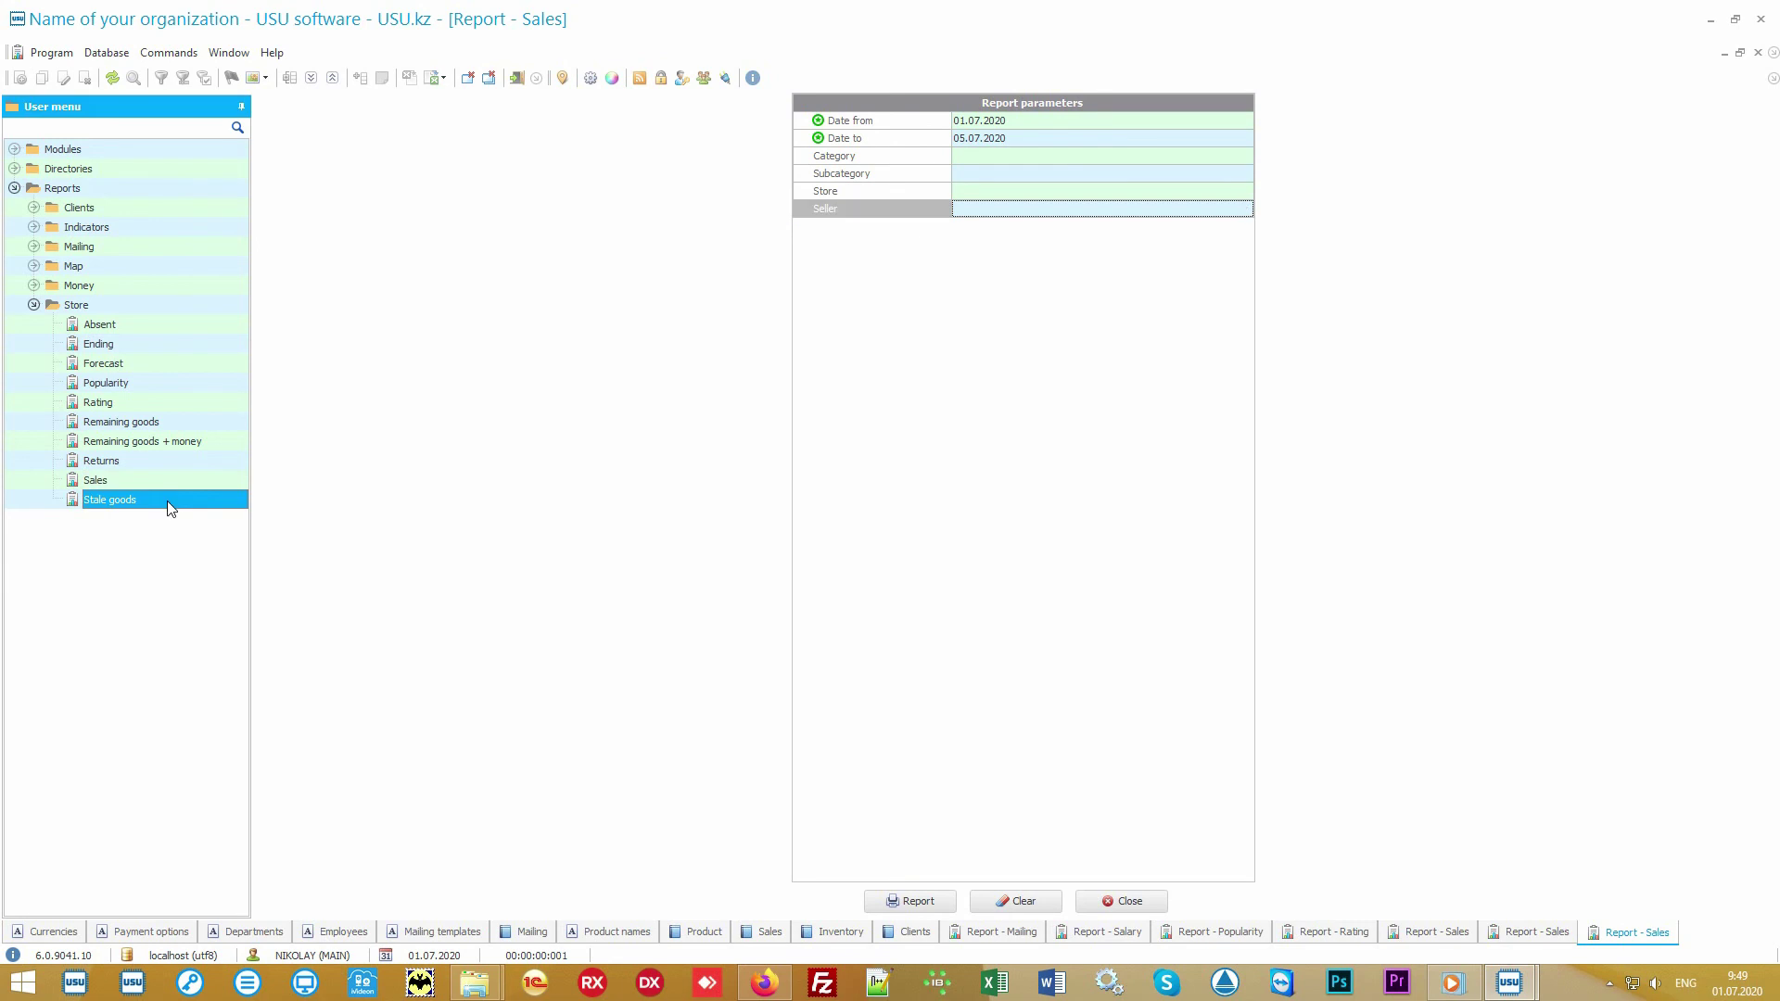
click(907, 906)
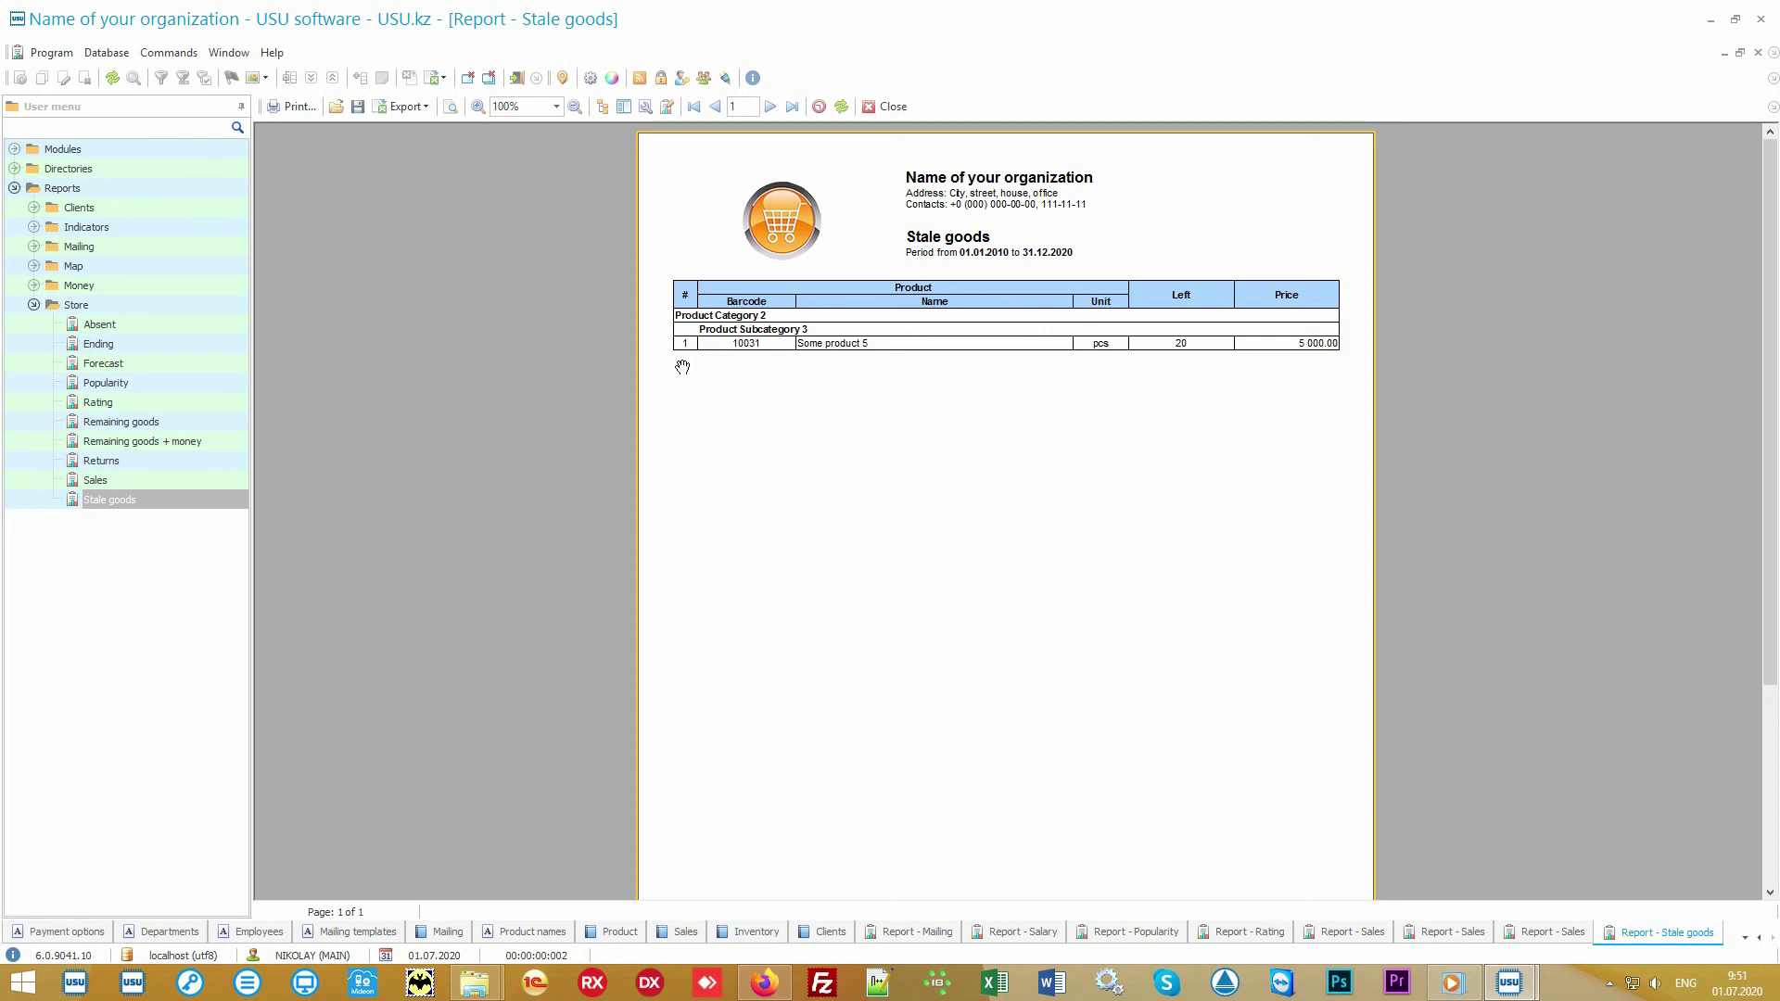
click(121, 324)
double_click(120, 325)
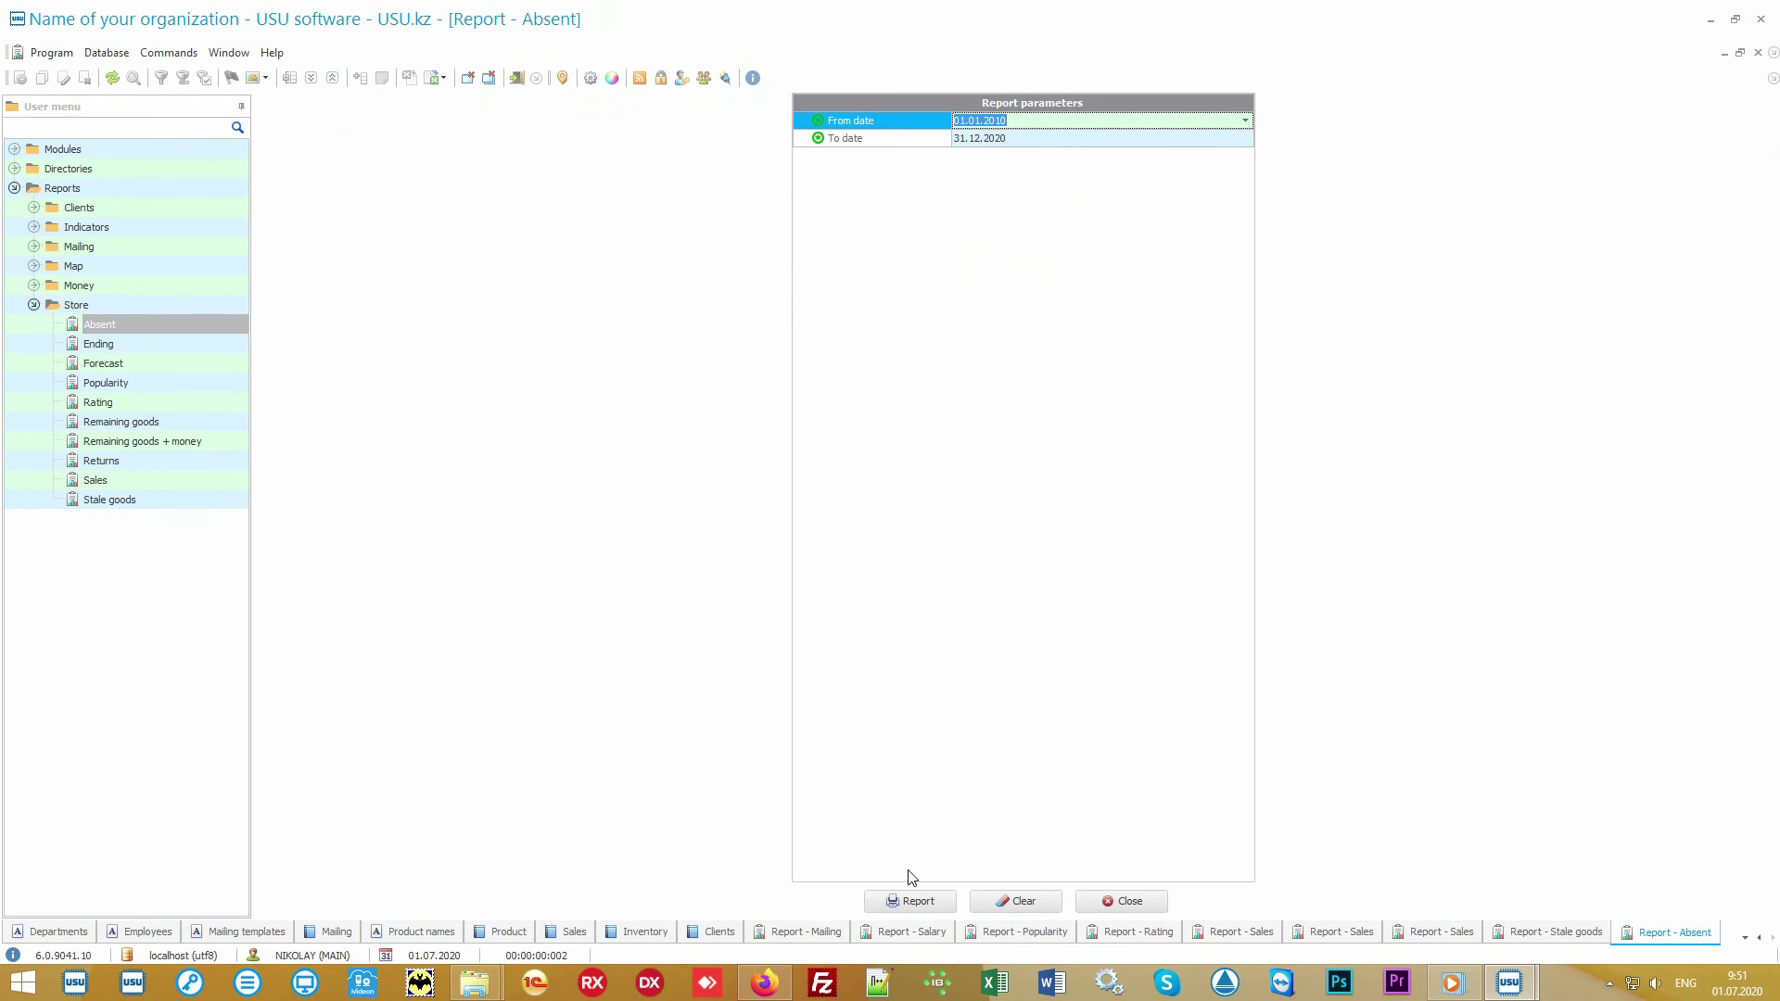
click(931, 899)
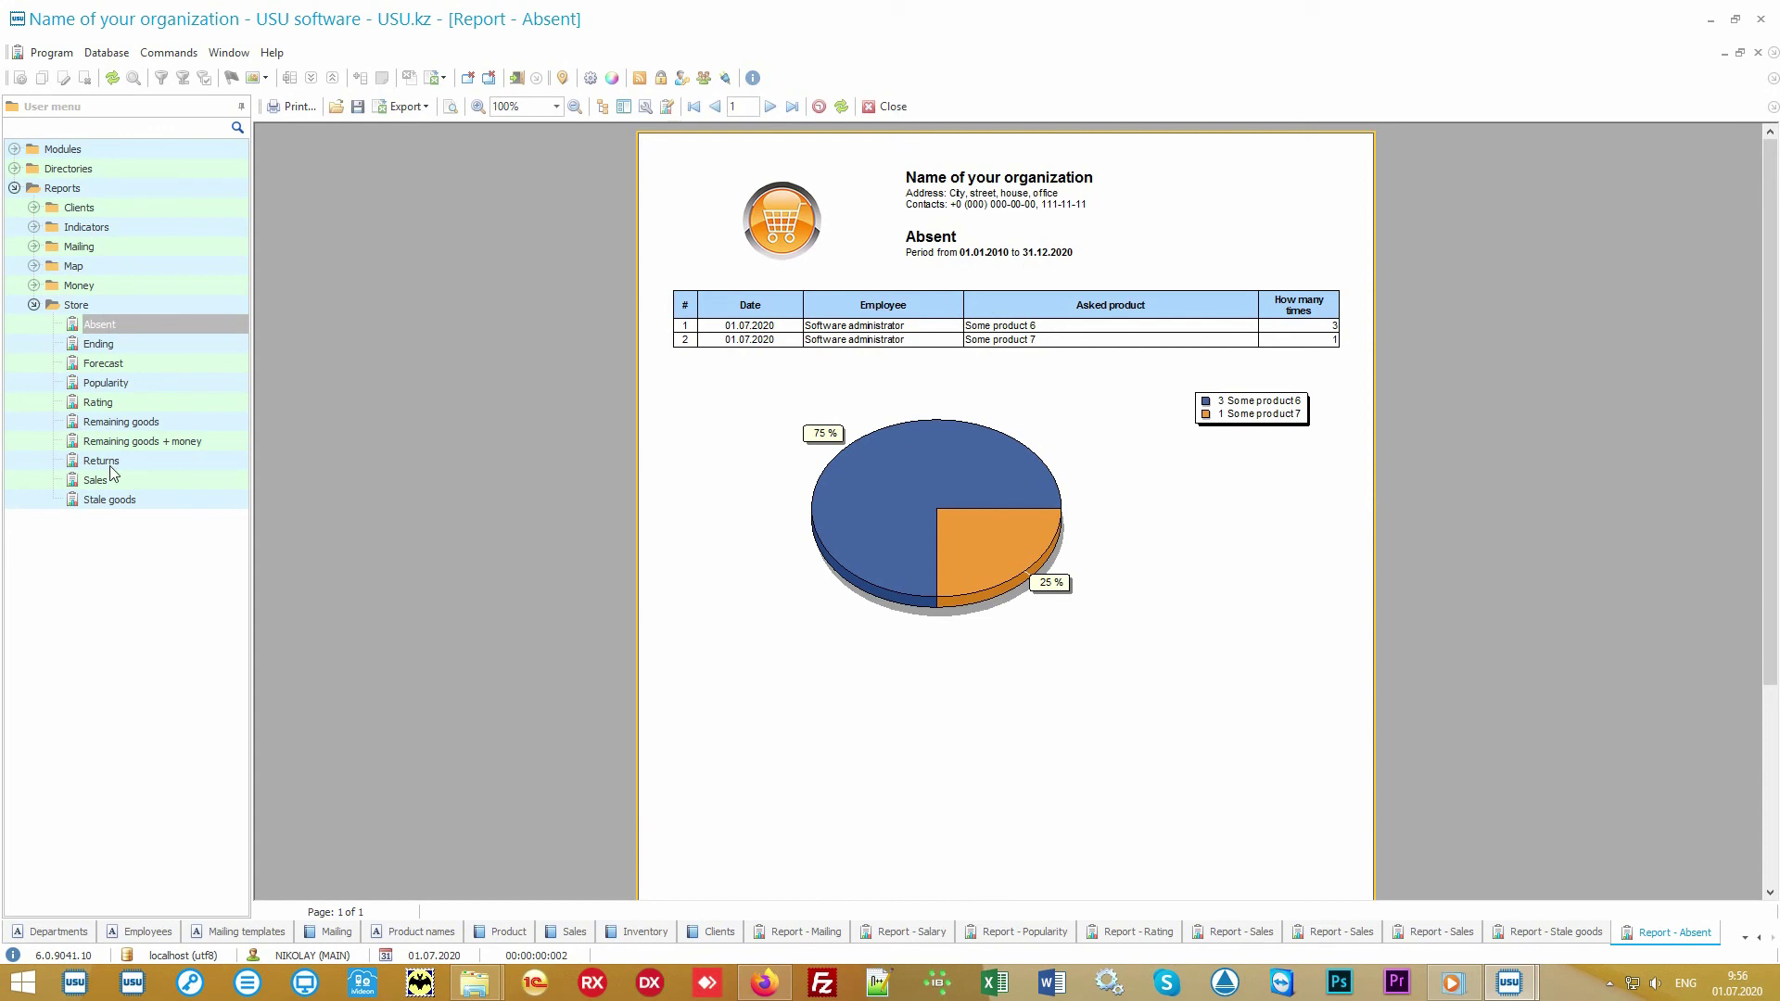
Generate the Store group's Returns report without a department filter and its Forecast report, both with their default periods
double_click(101, 461)
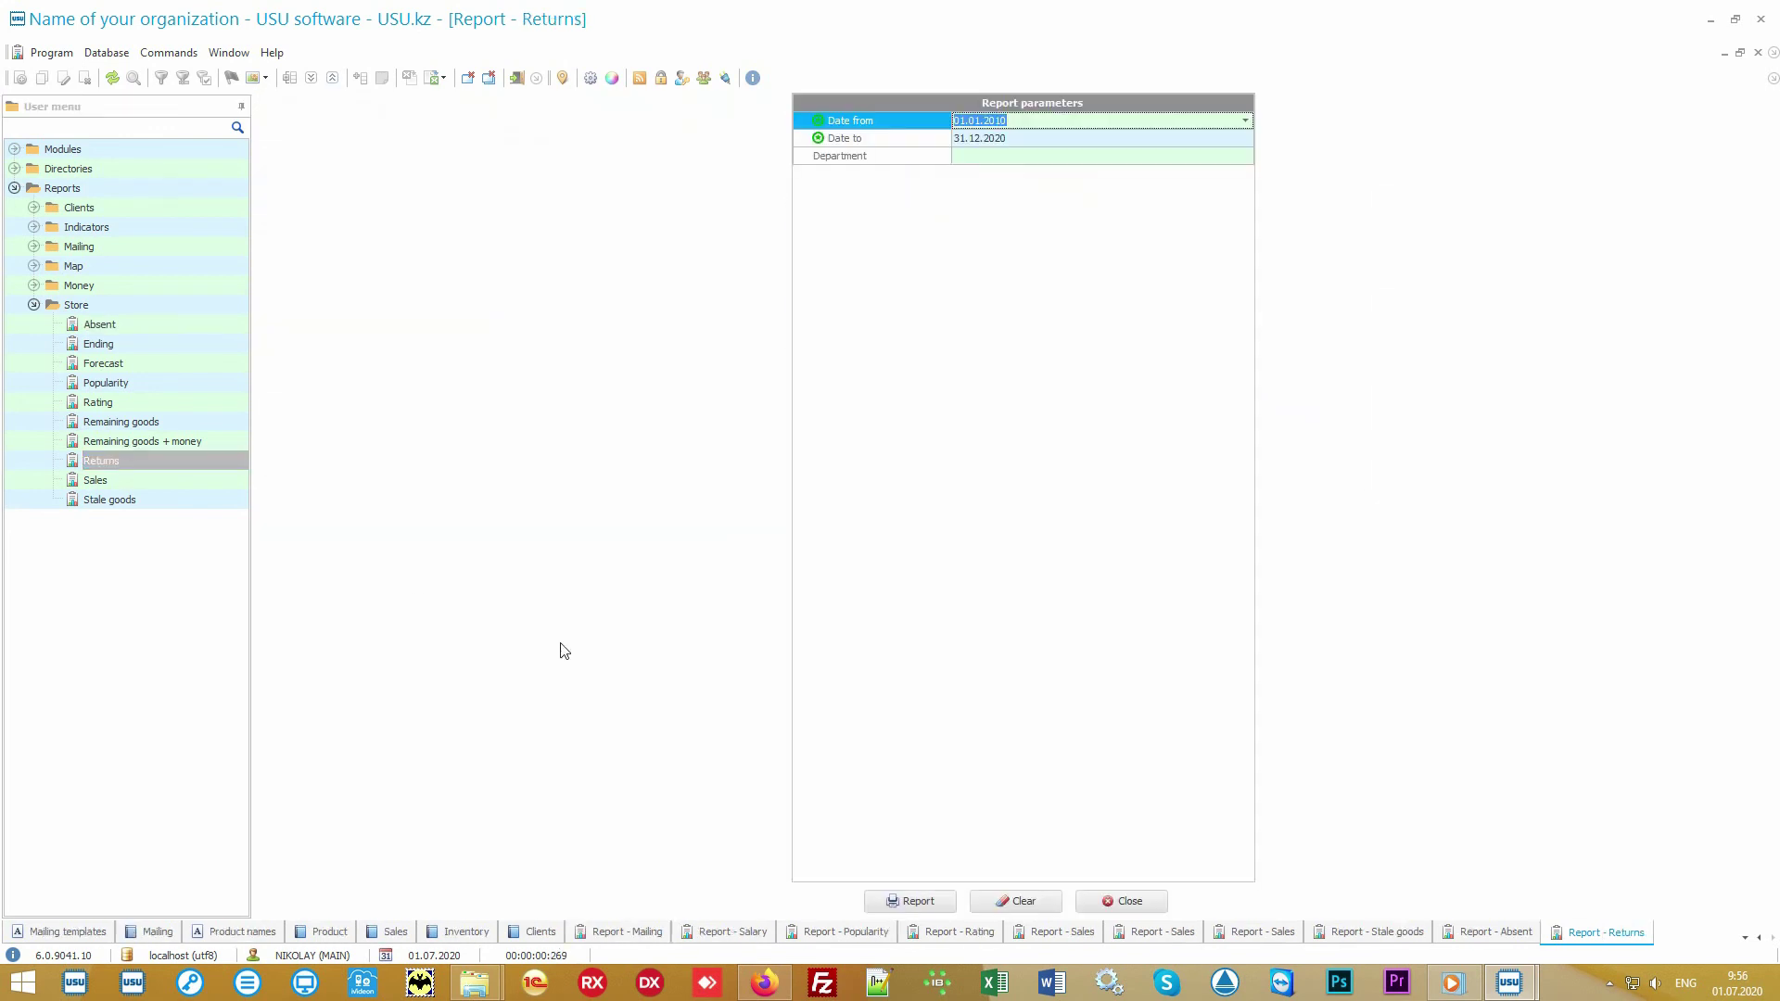
click(913, 901)
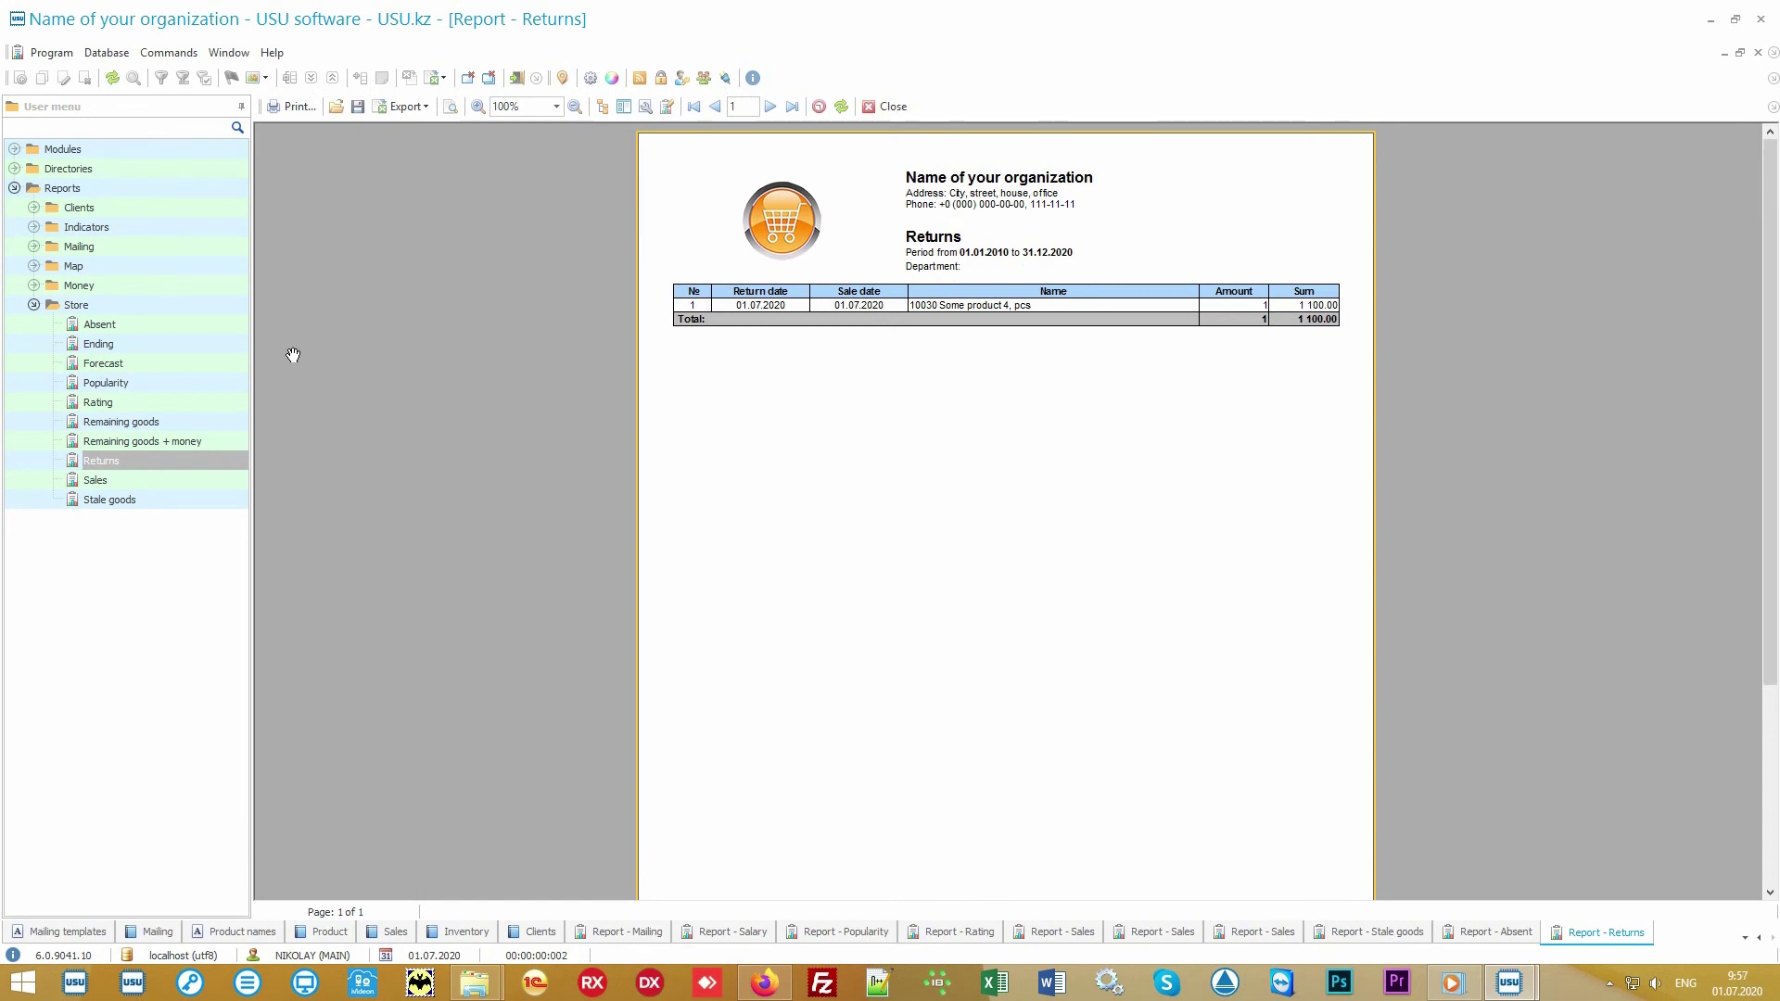
double_click(148, 363)
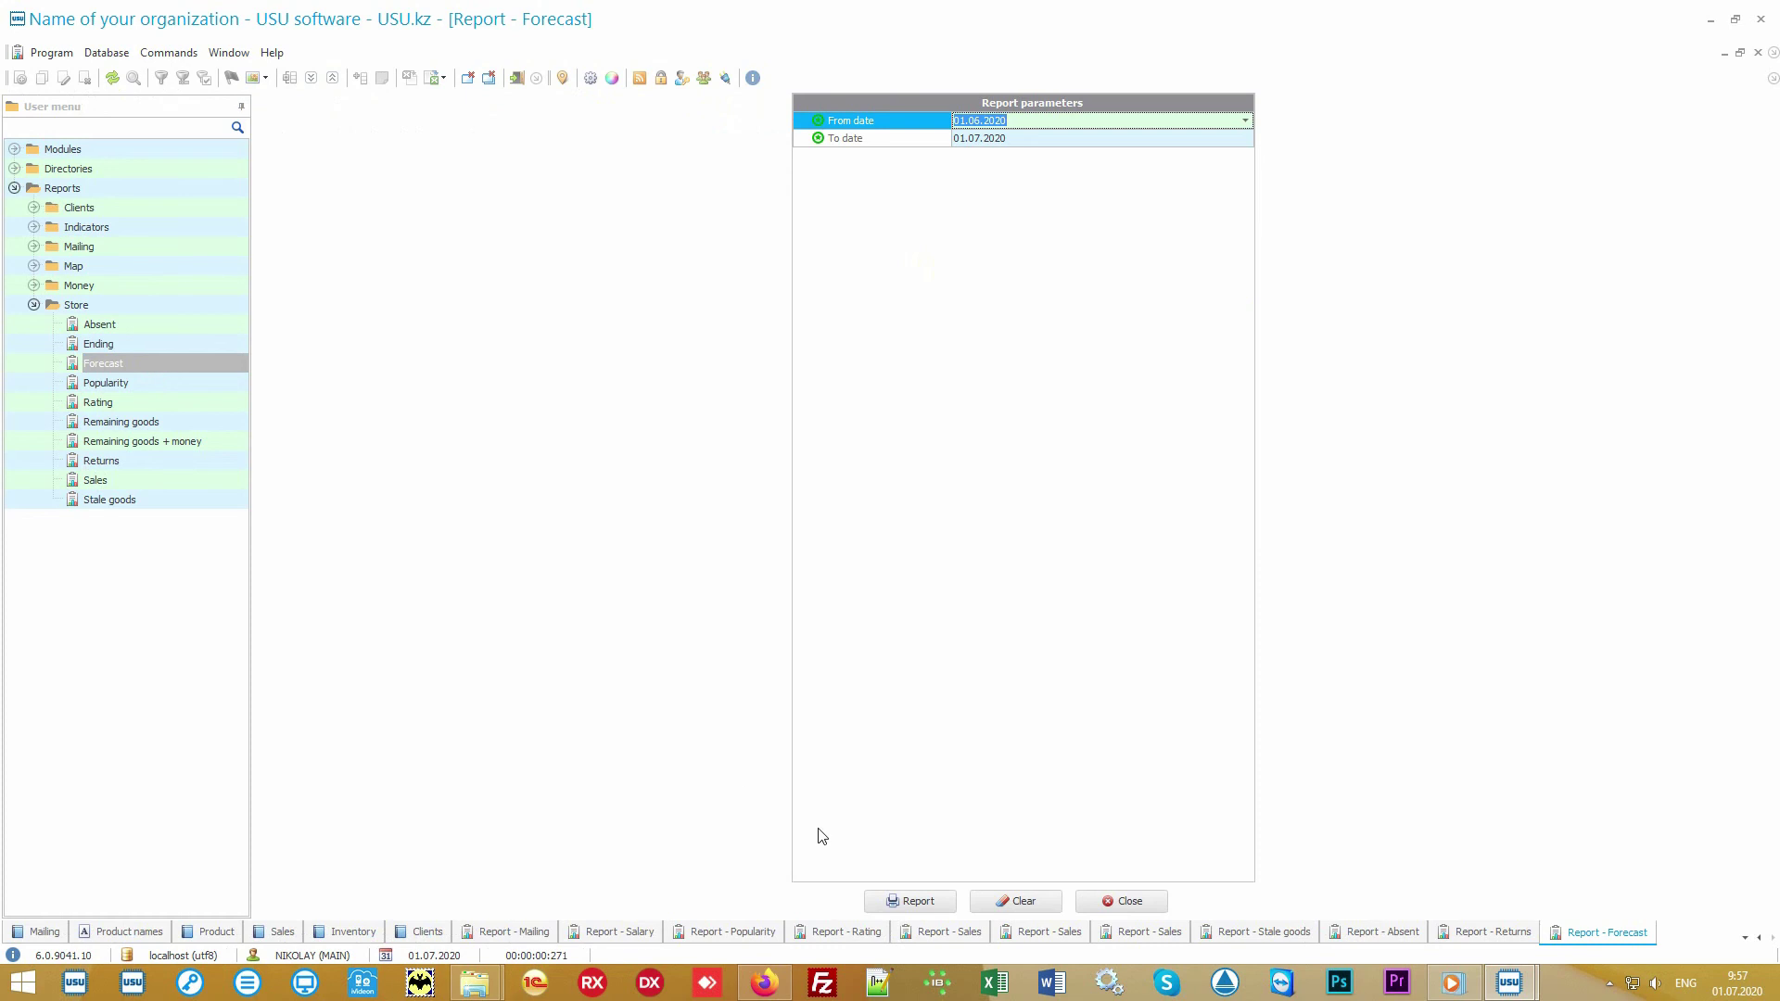
click(918, 901)
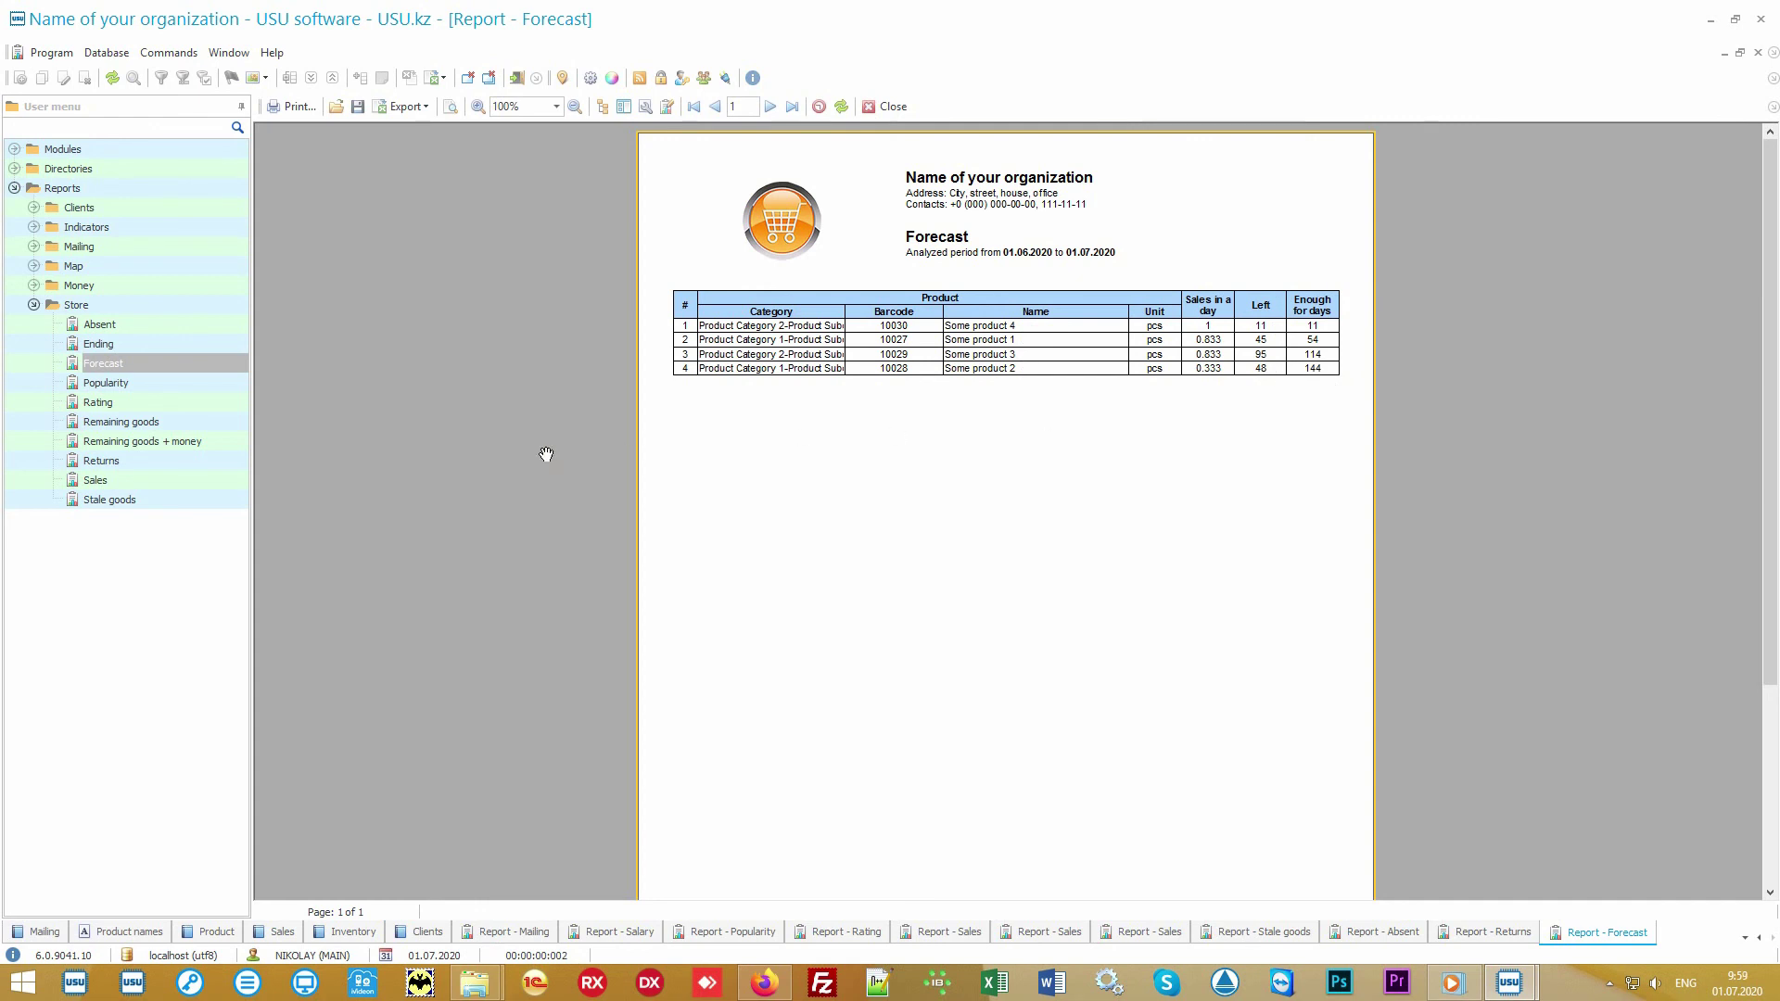
Generate the Ending report and the Remaining goods report of the Store group for 01.07.2020, without department or category filters
click(197, 343)
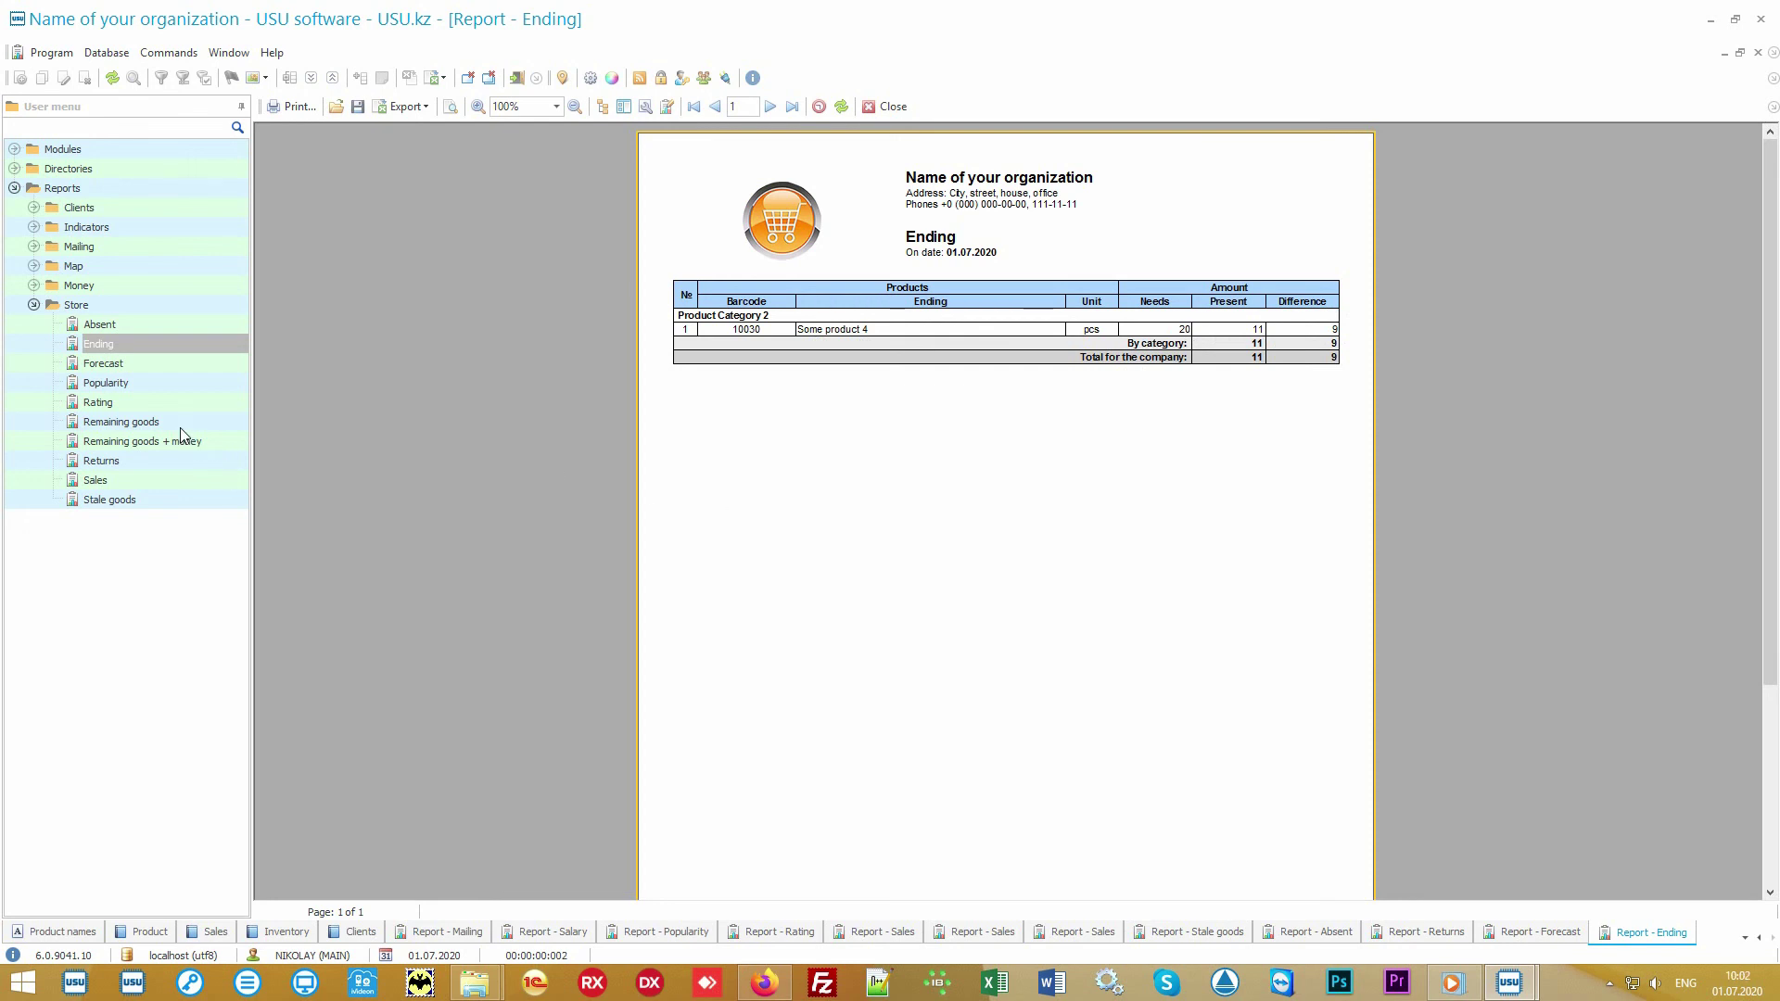
click(180, 428)
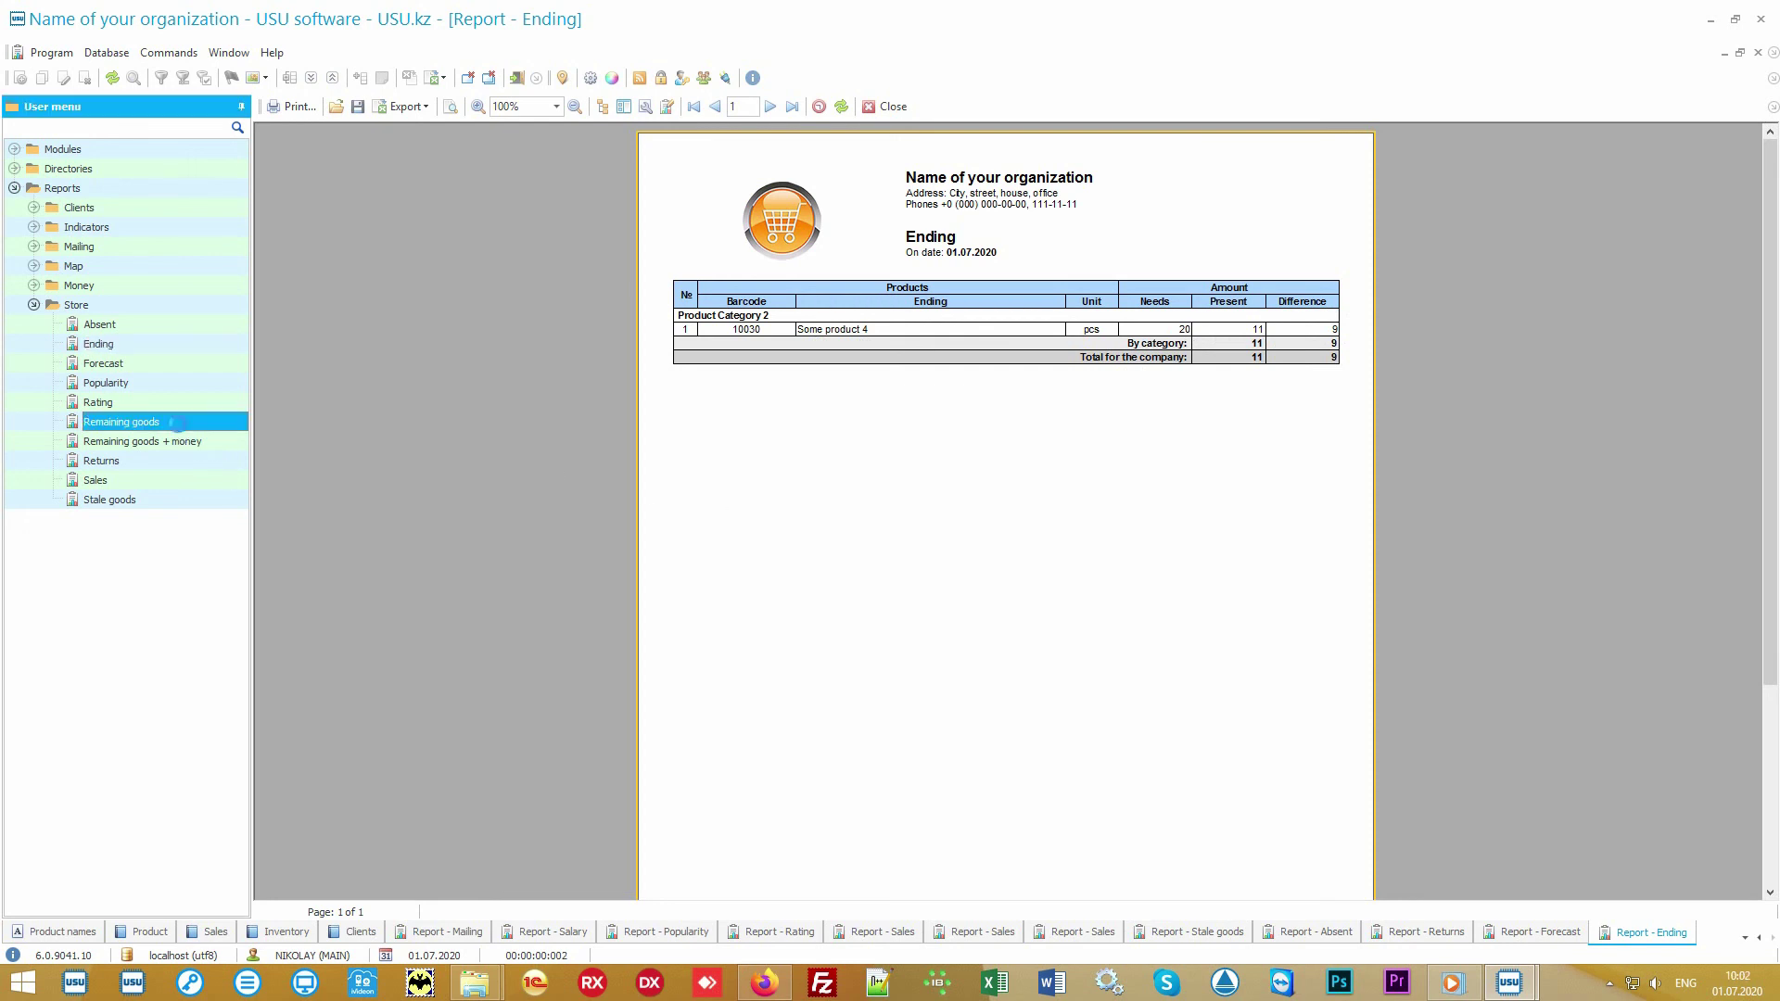
click(928, 901)
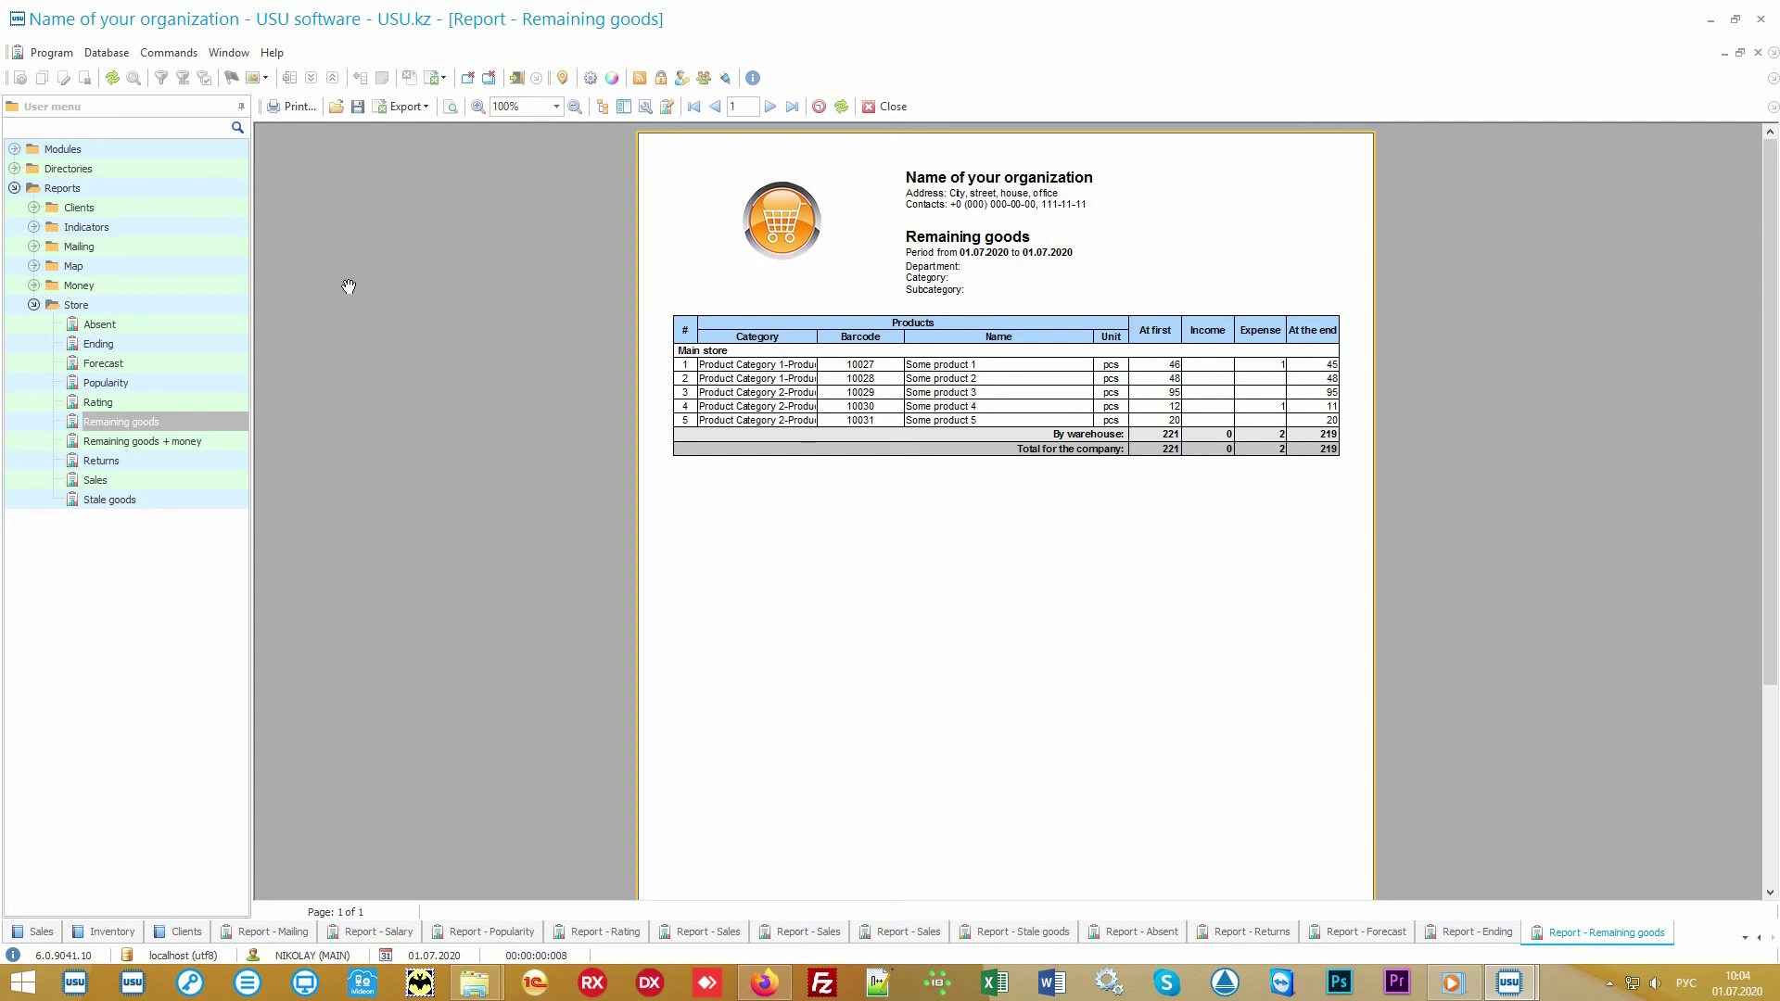
Expand the Money reports, collapse the Store group, and open the Financial items directory of the Money group
double_click(174, 287)
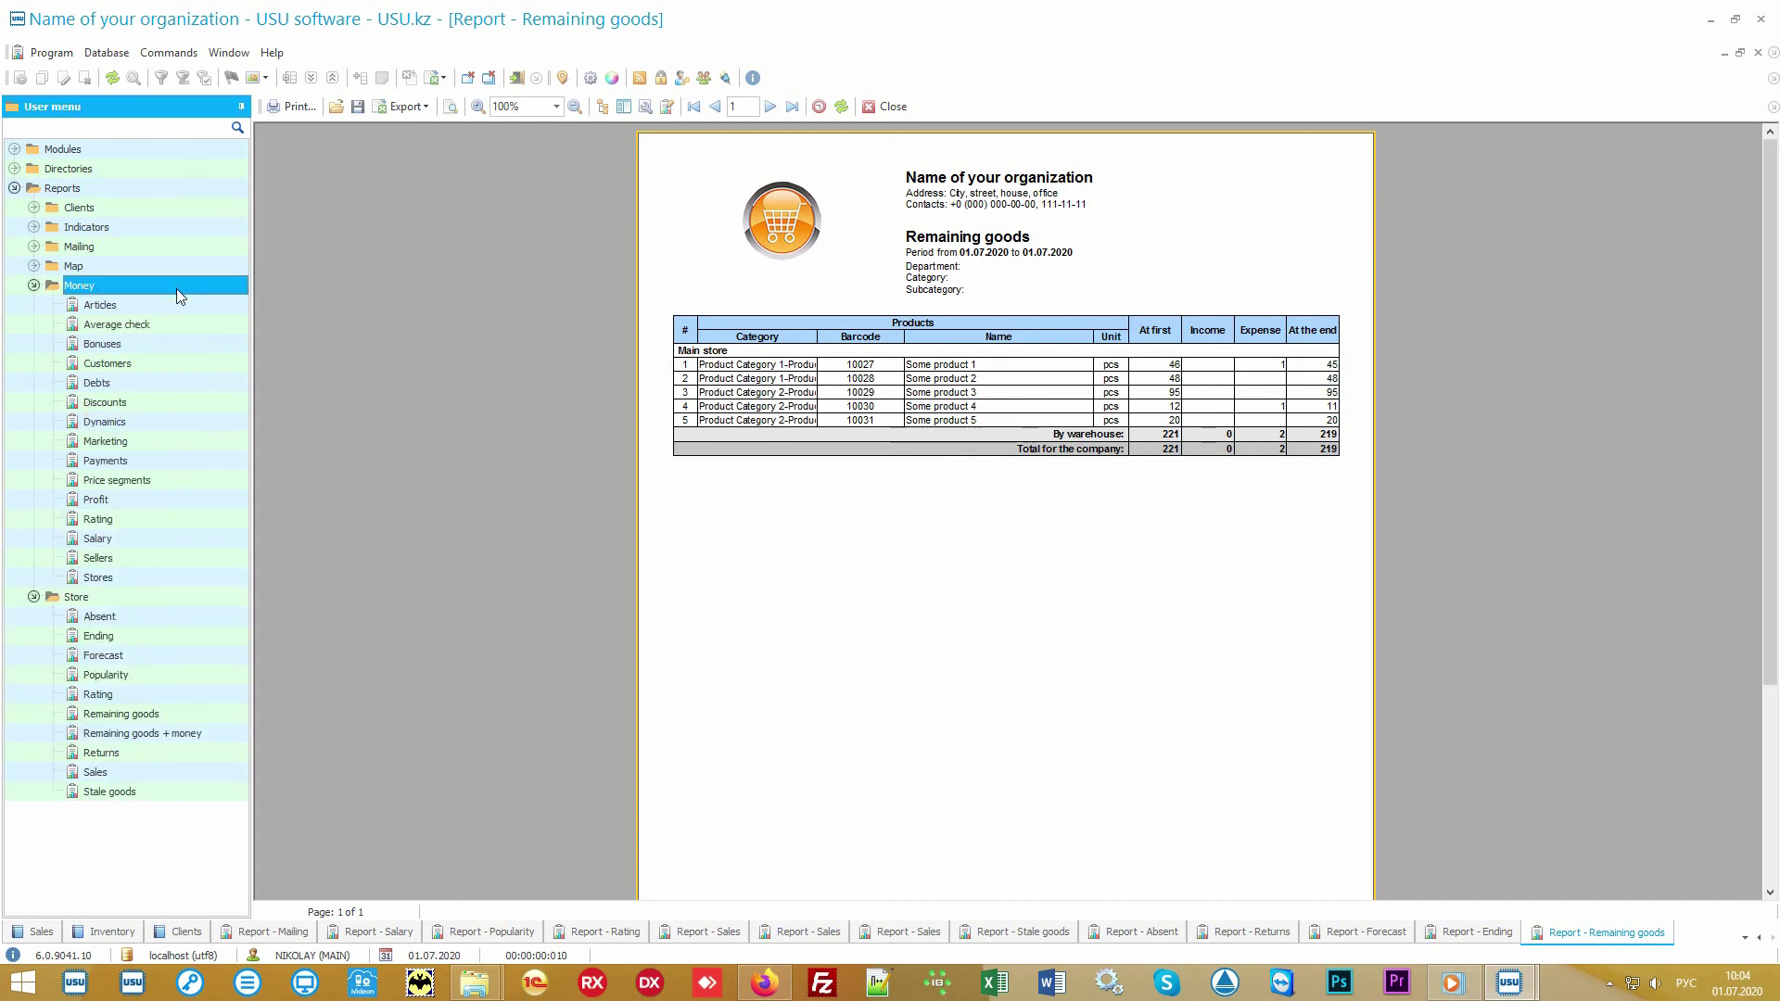
click(60, 601)
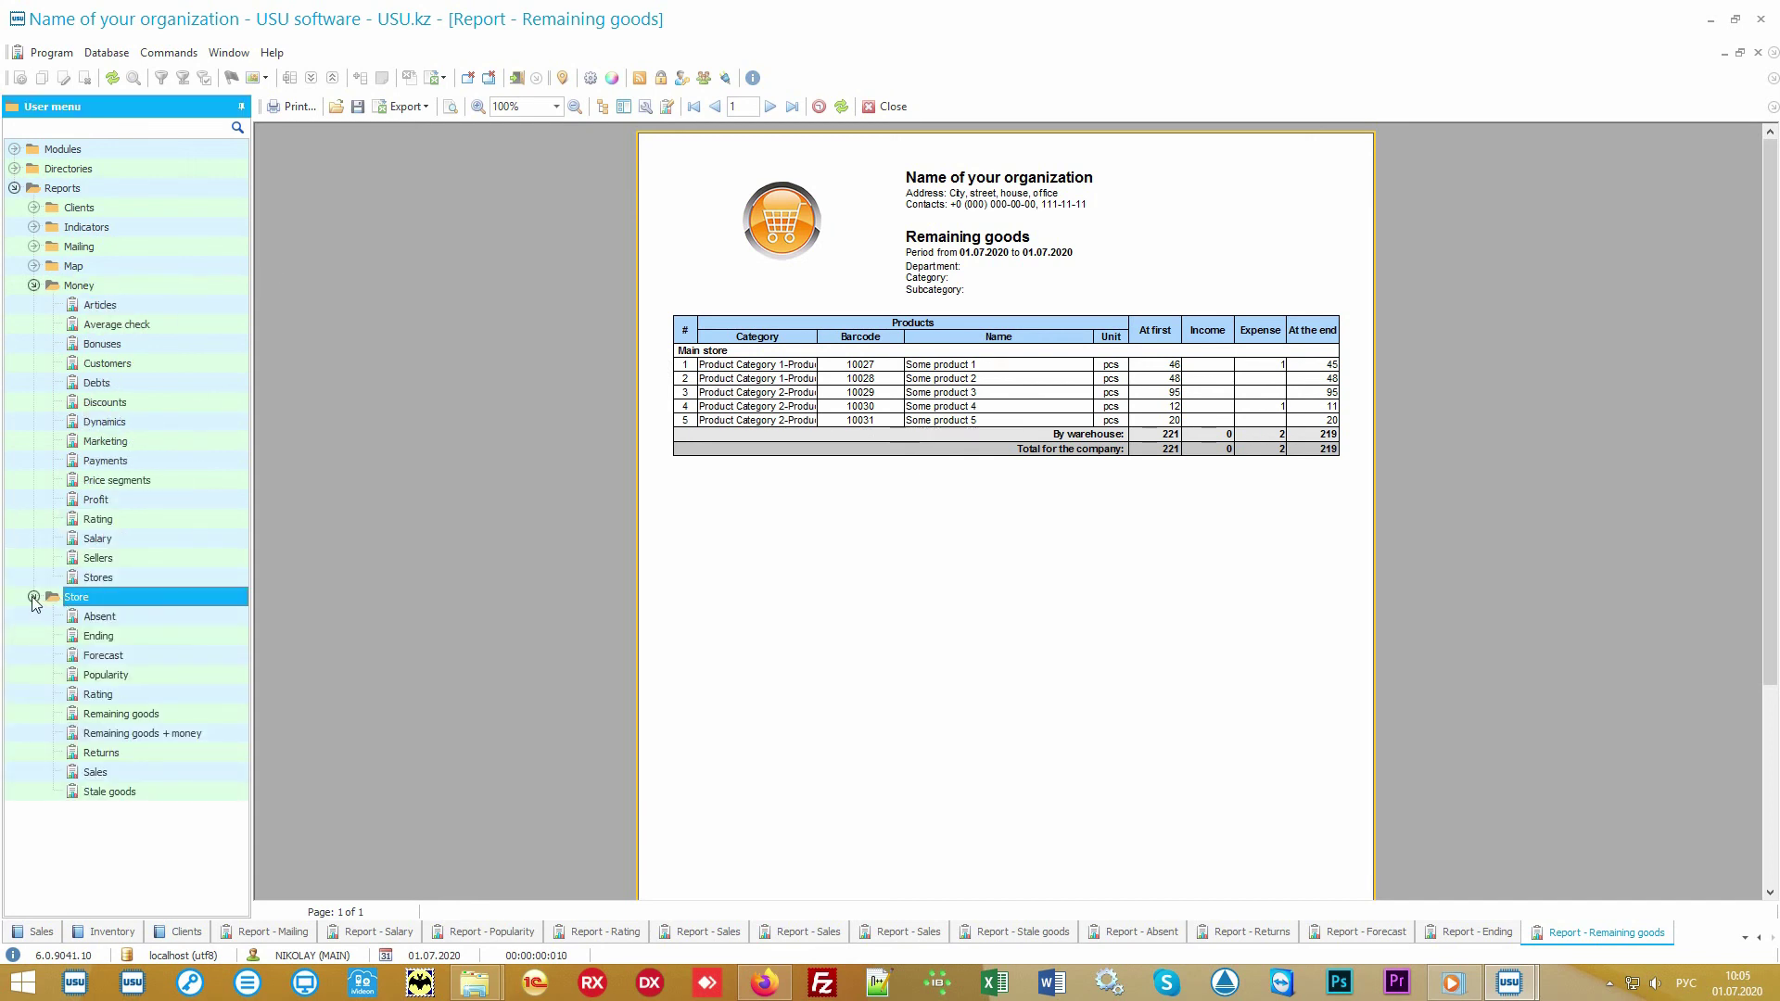
click(33, 597)
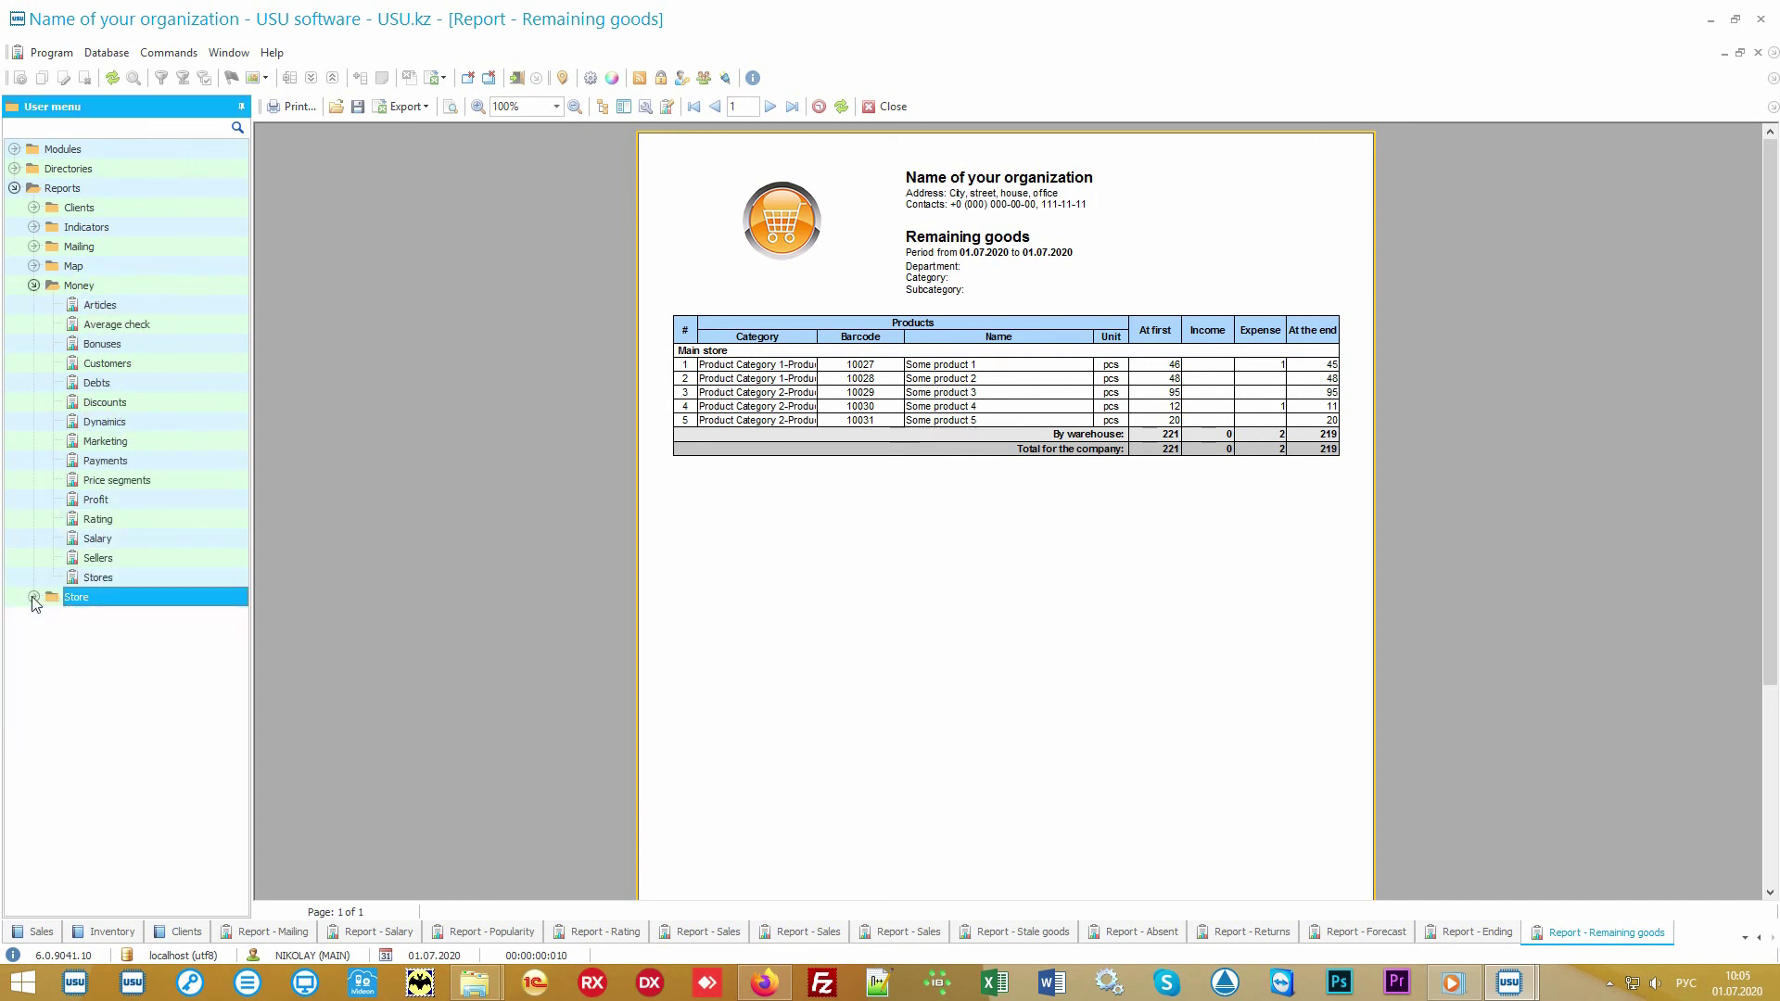
click(137, 291)
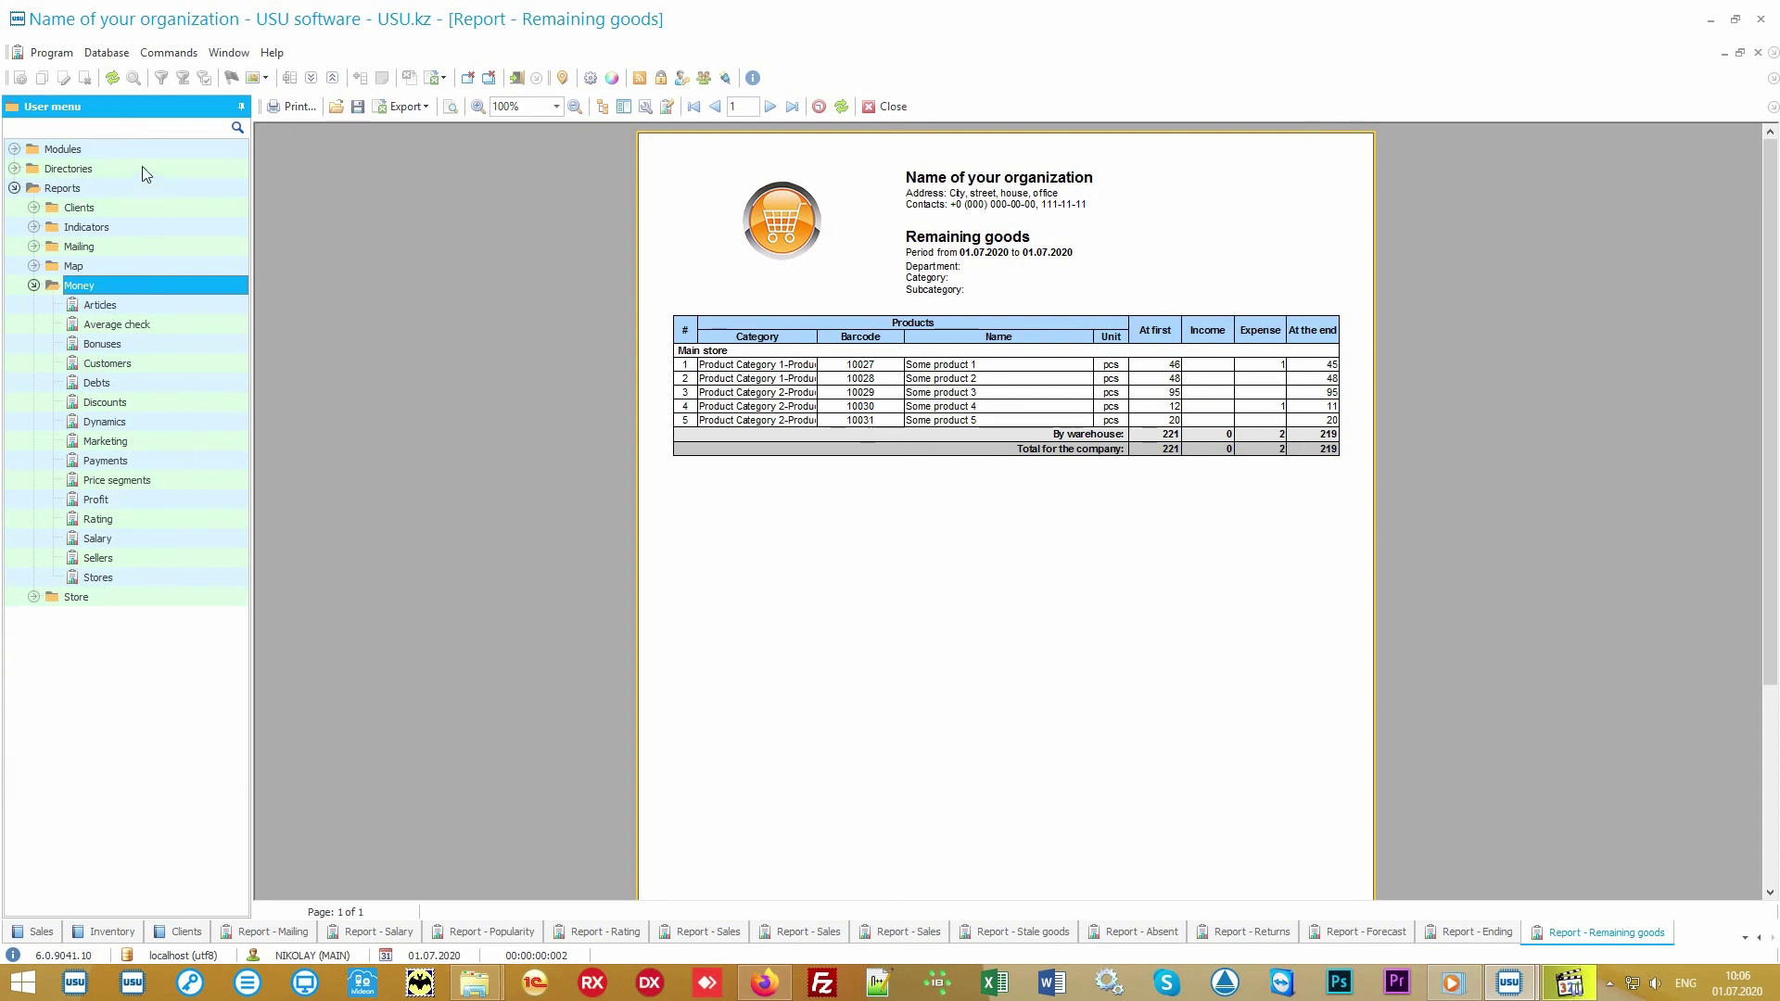
double_click(142, 165)
double_click(126, 246)
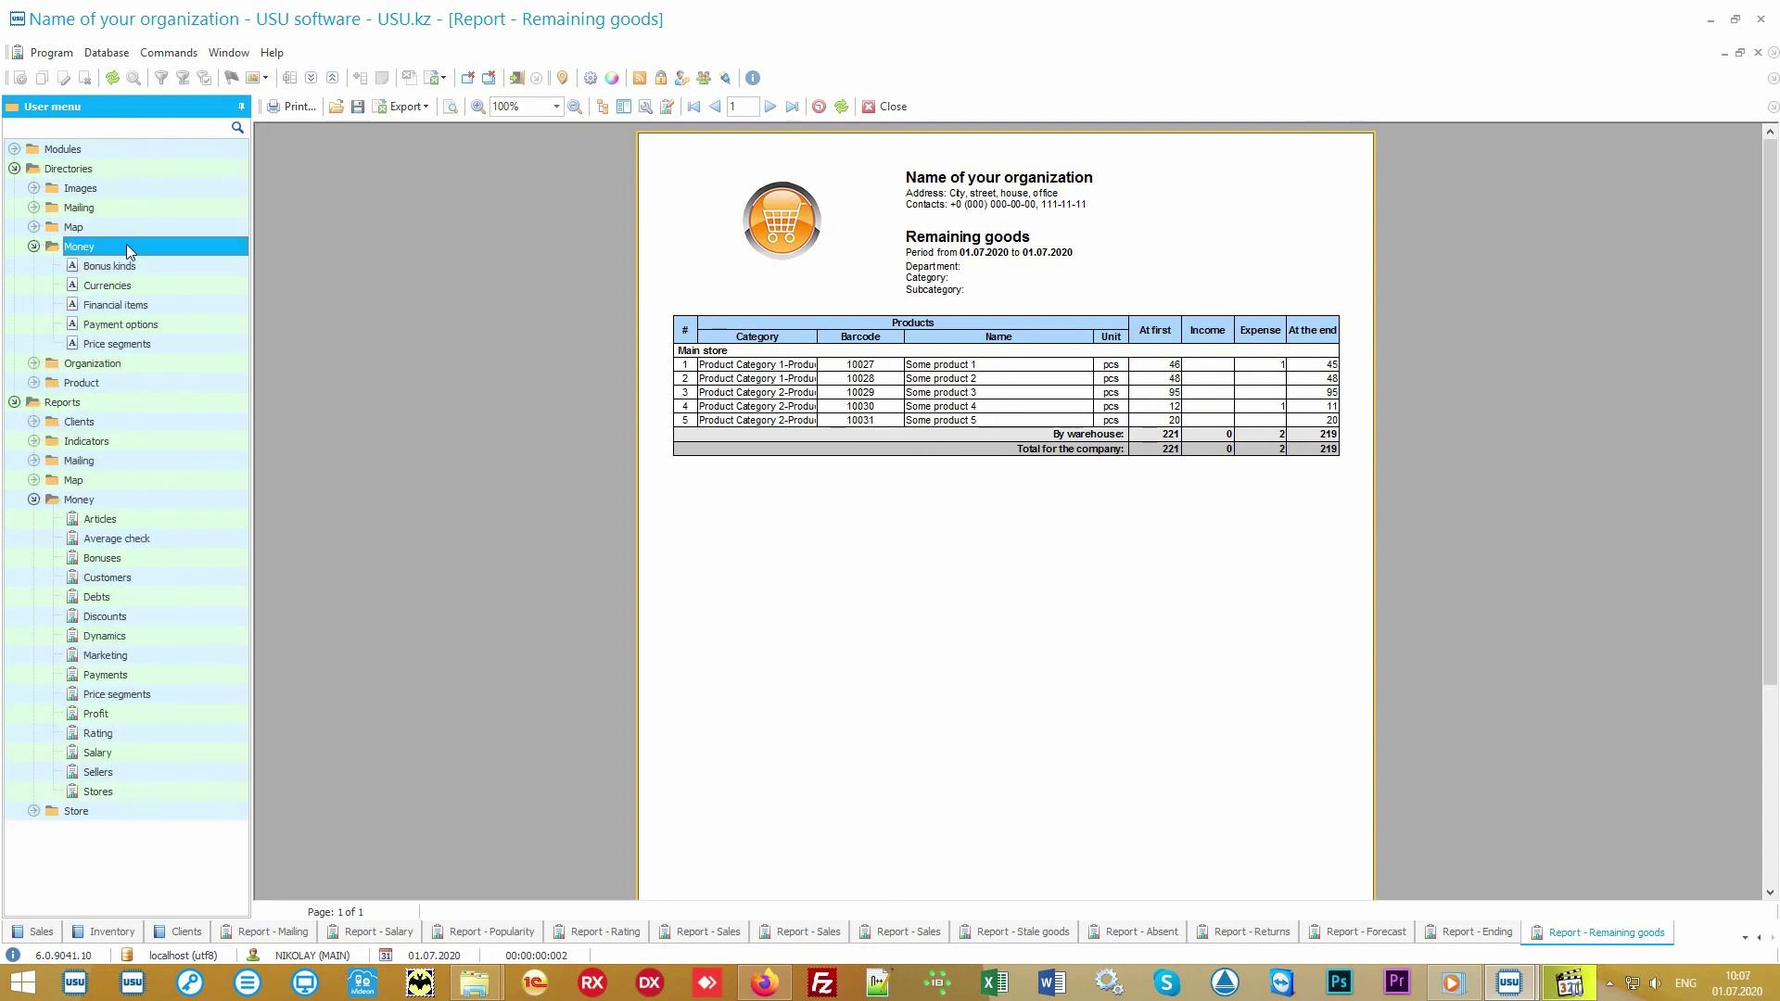
double_click(175, 304)
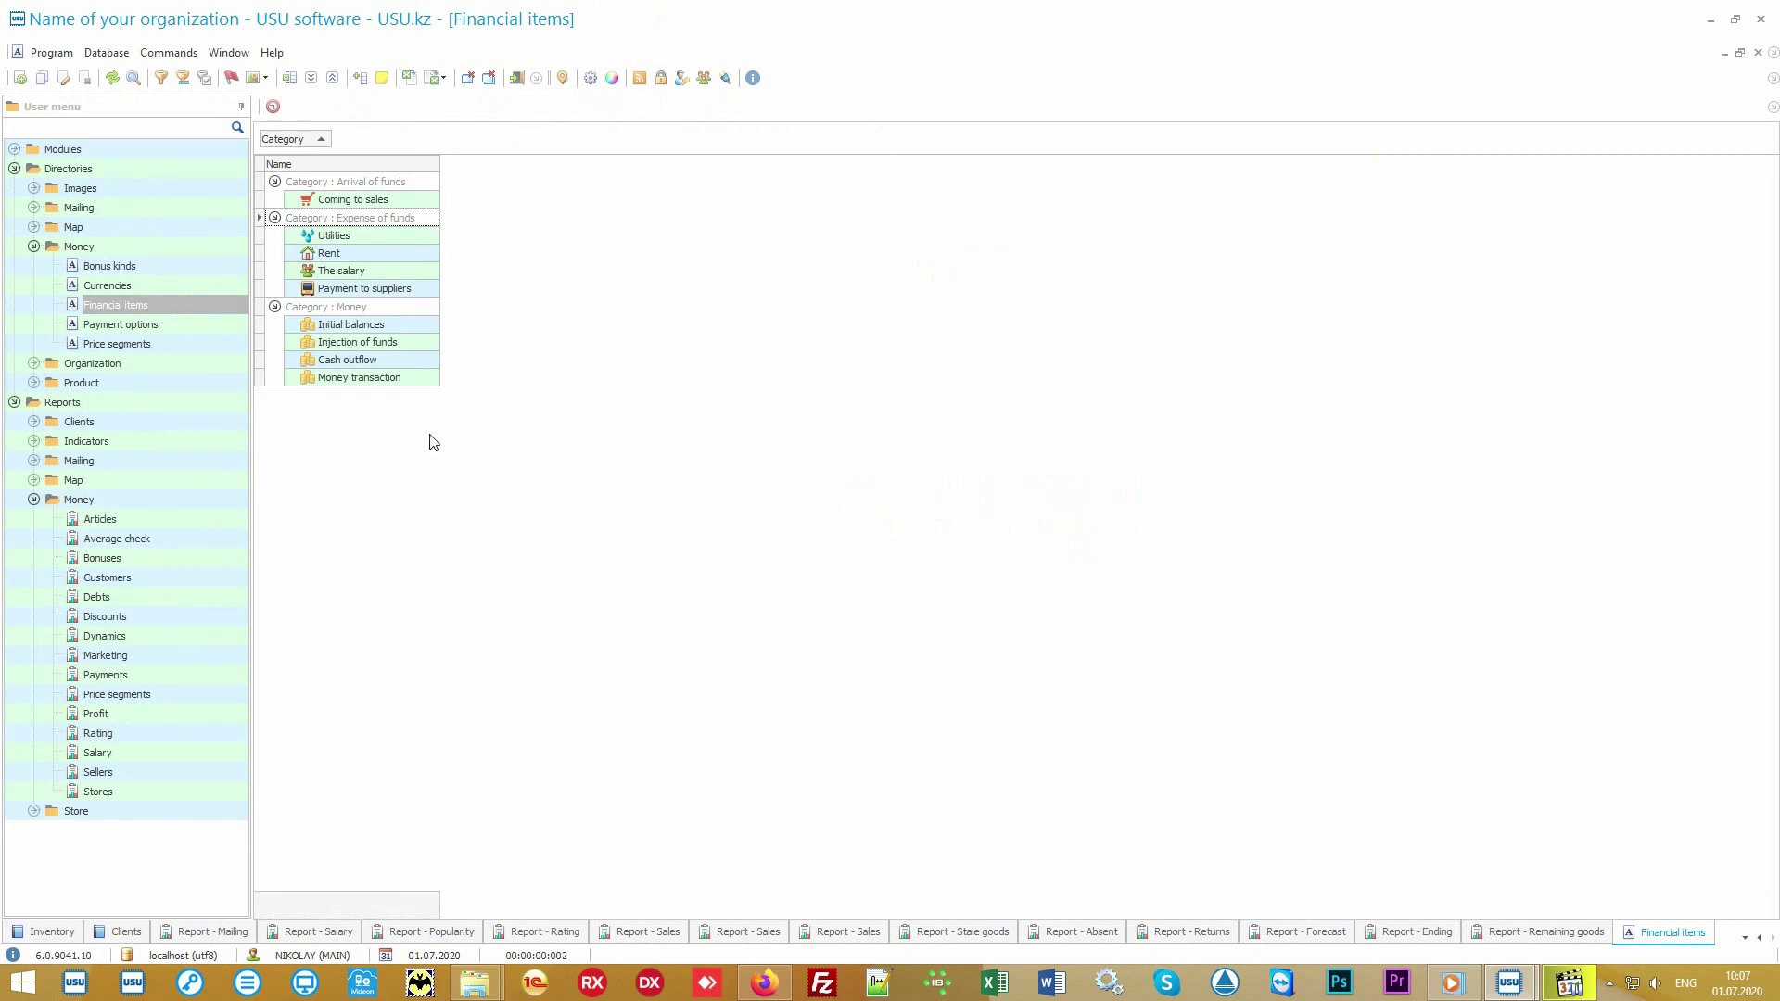
Generate the Money group's Articles report for 01.01.2010 to 31.12.2020 and review its income and expense breakdown
double_click(169, 517)
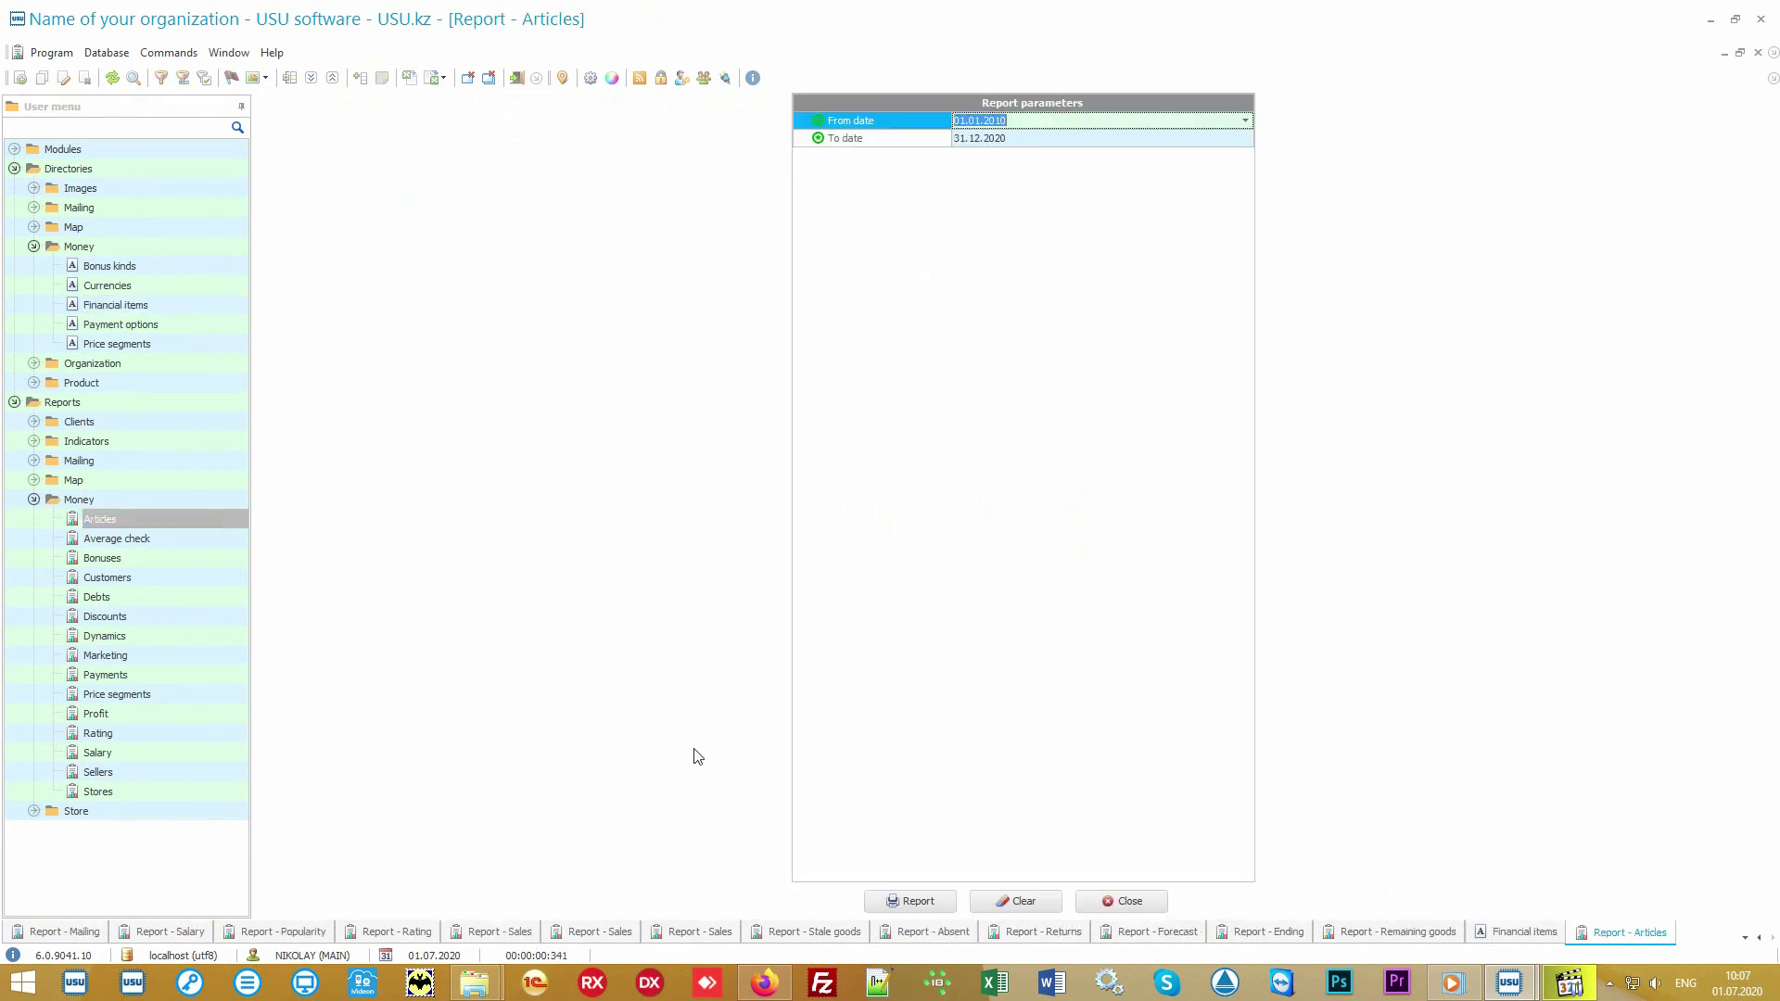
click(910, 900)
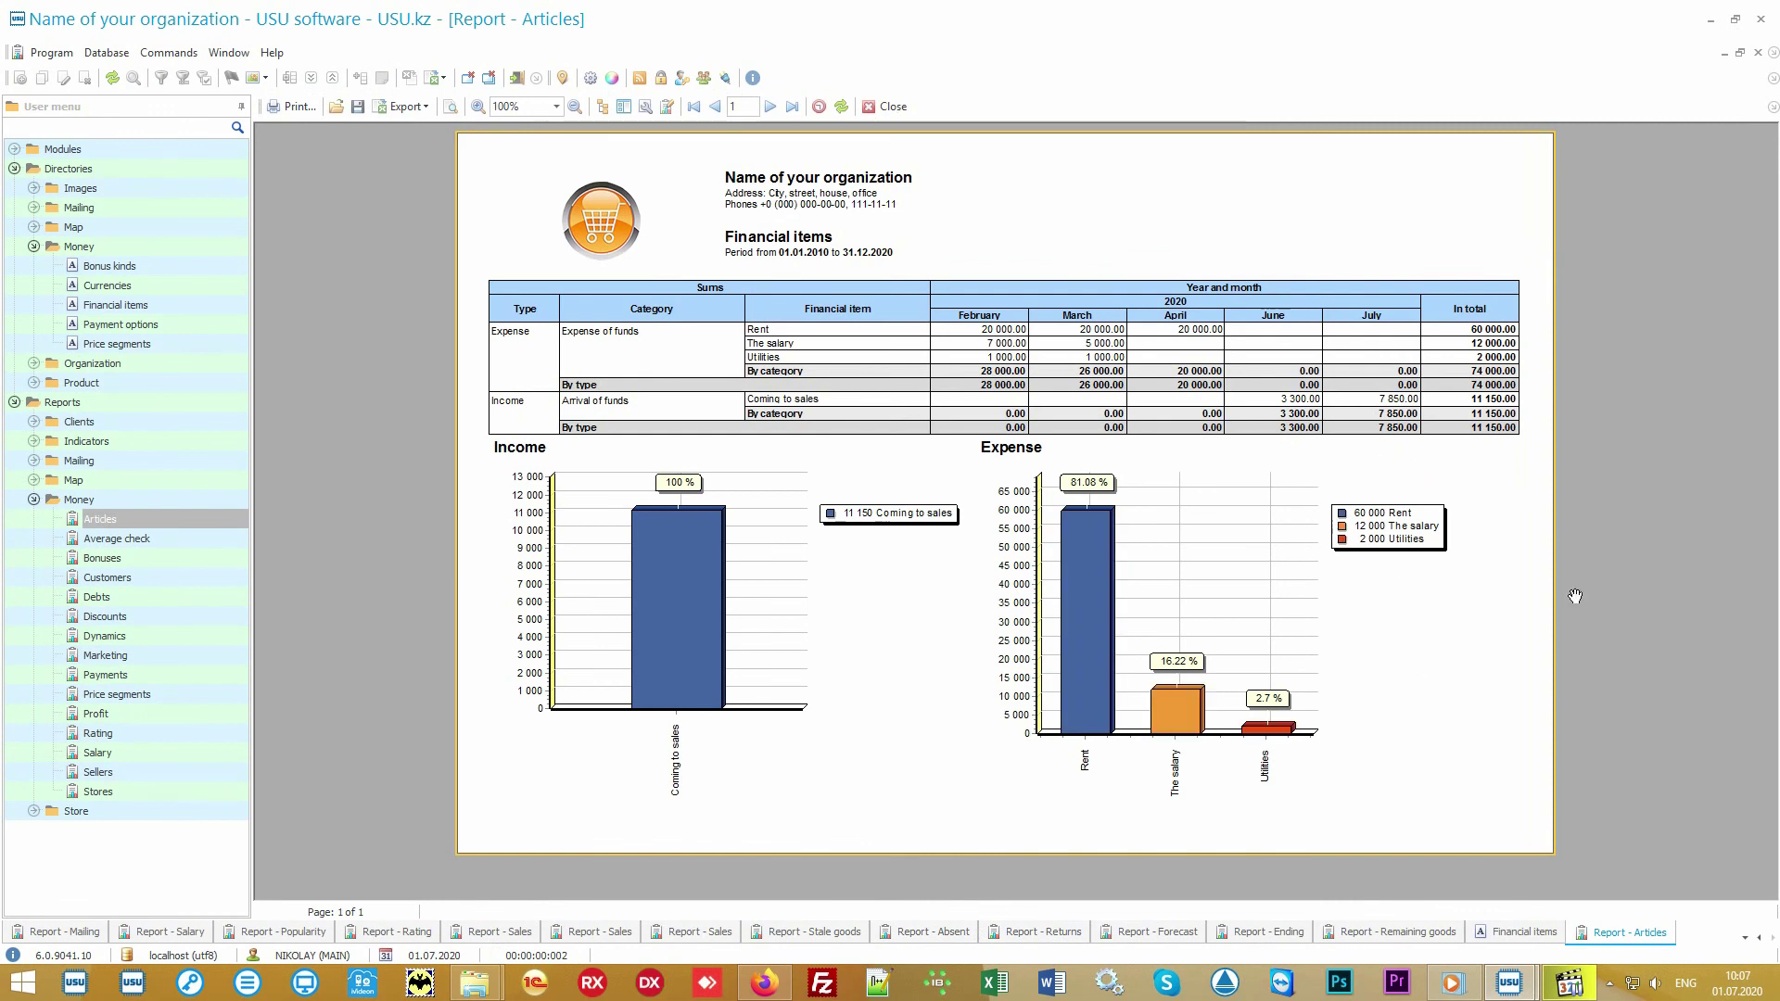
key(alt+shift)
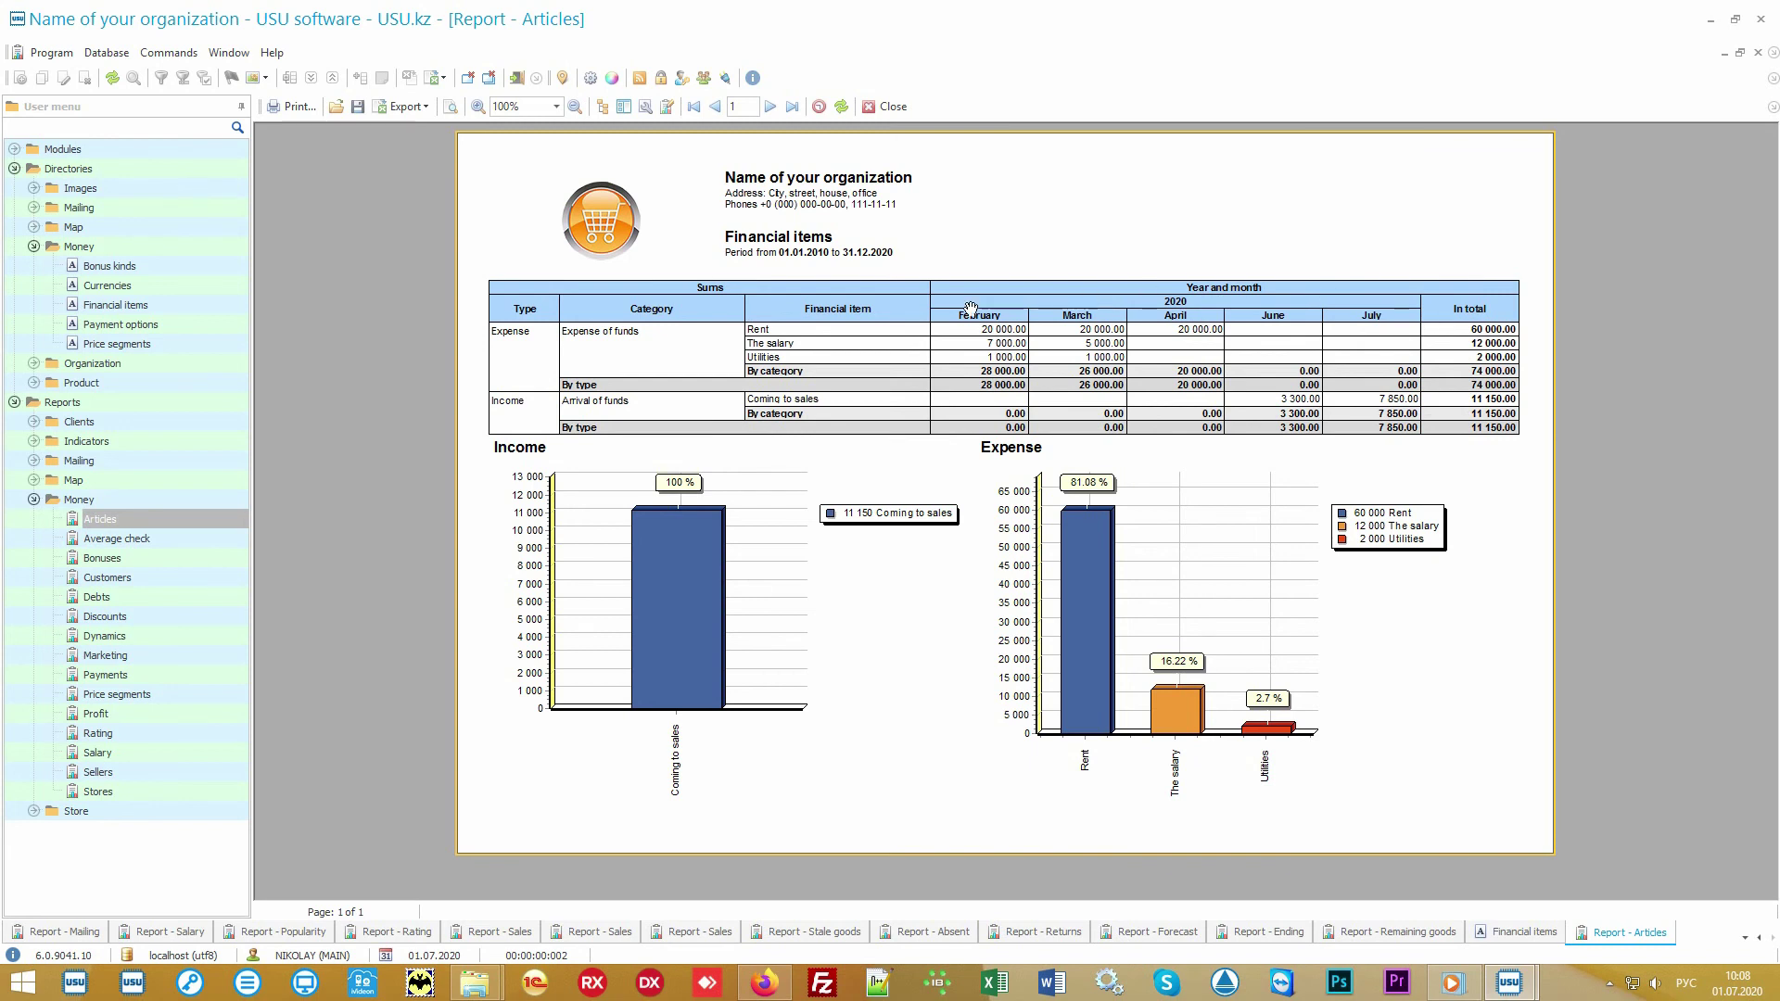
mouse_move(1328, 475)
Generate the Money group's Average check and Price segments reports for 01.01.2010 to 31.12.2020, without a department or store filter
click(163, 537)
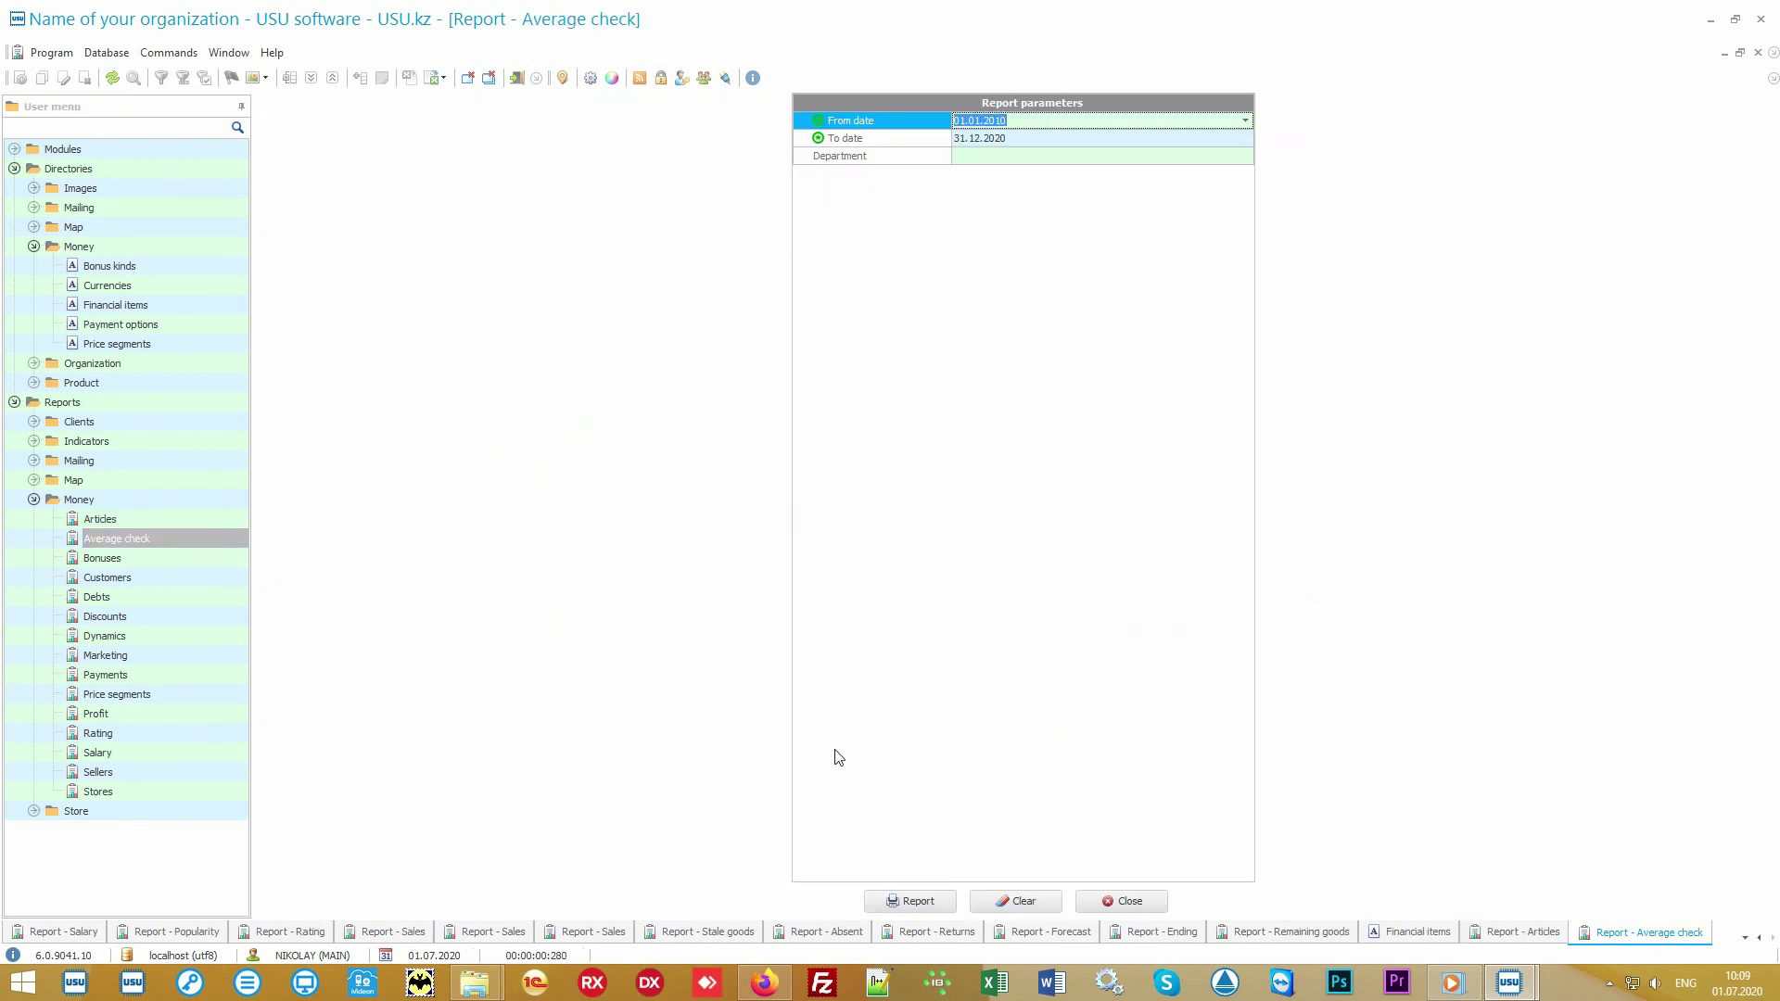
click(944, 900)
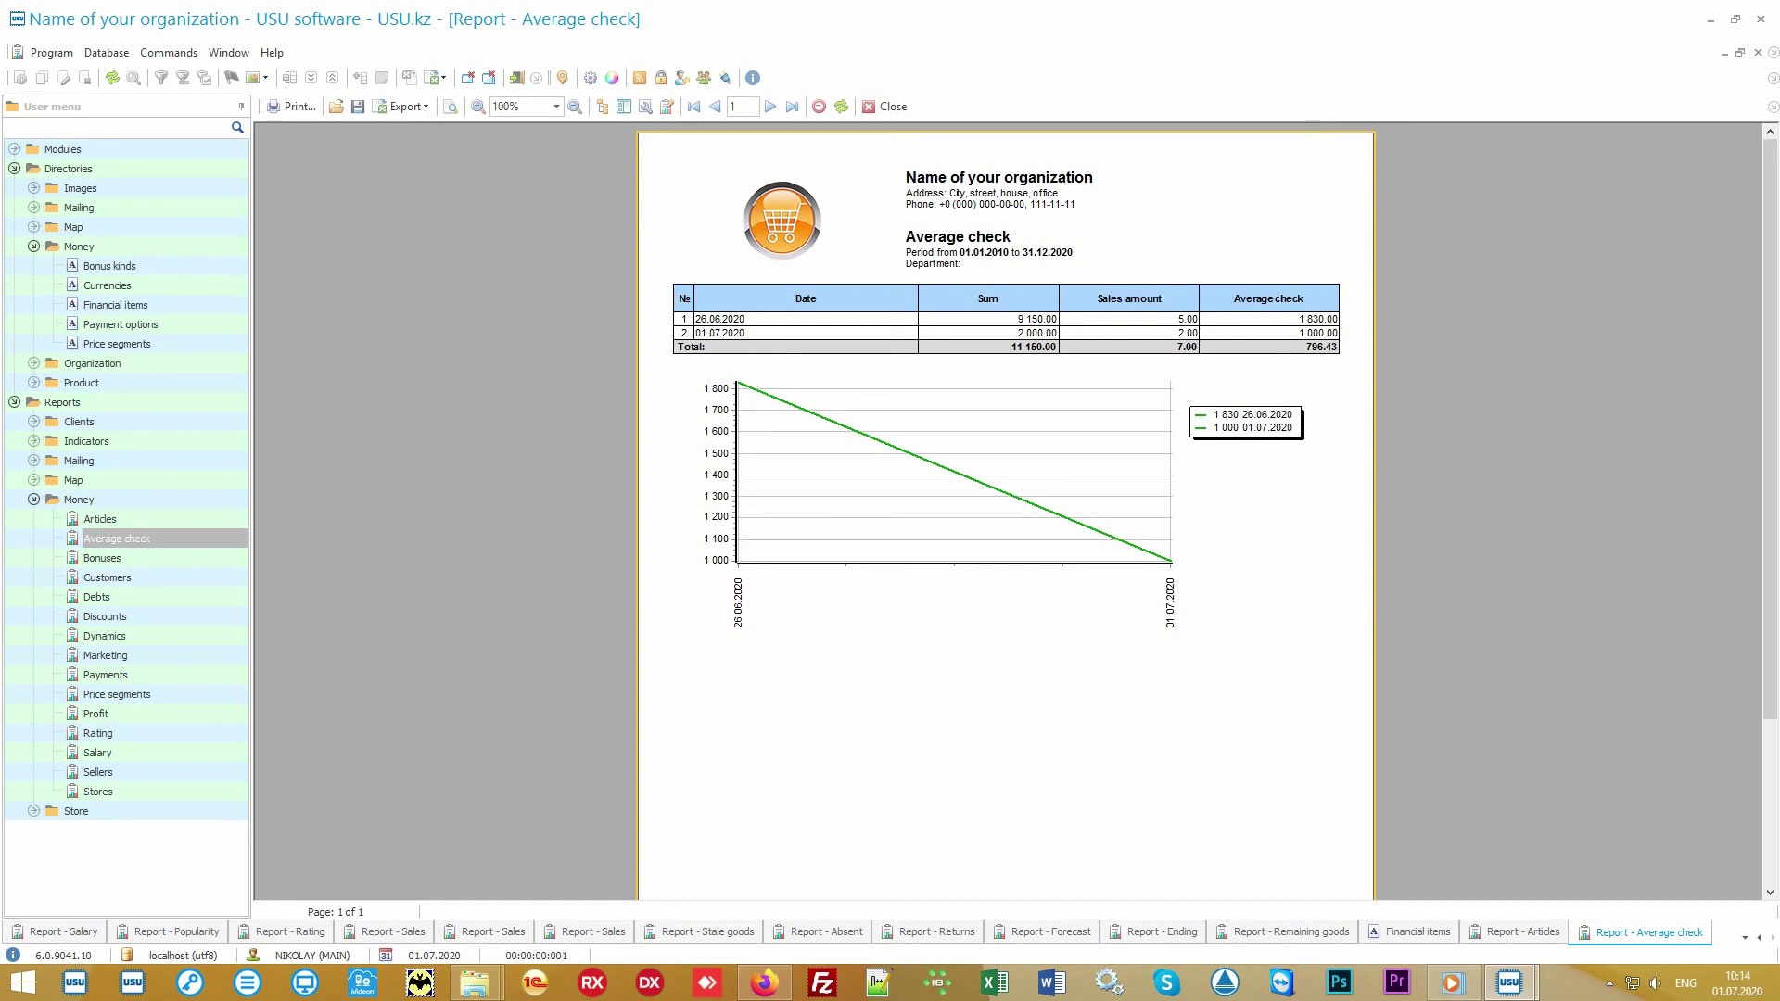
click(197, 694)
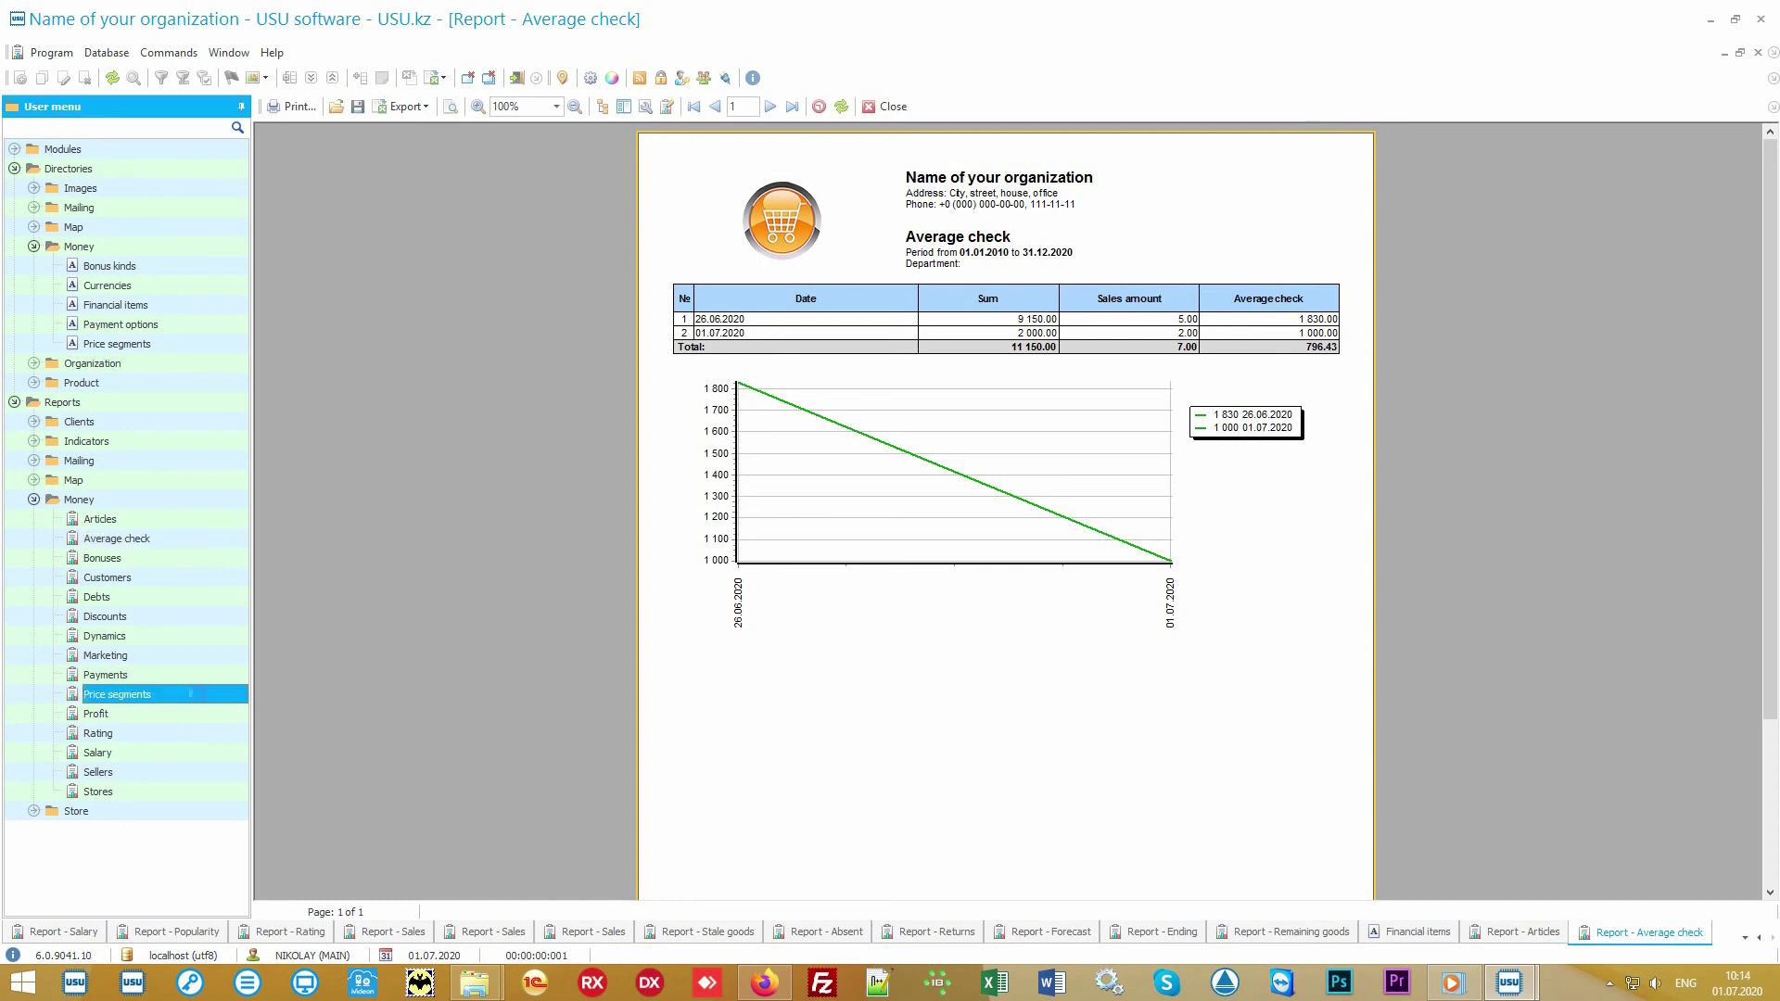
click(912, 897)
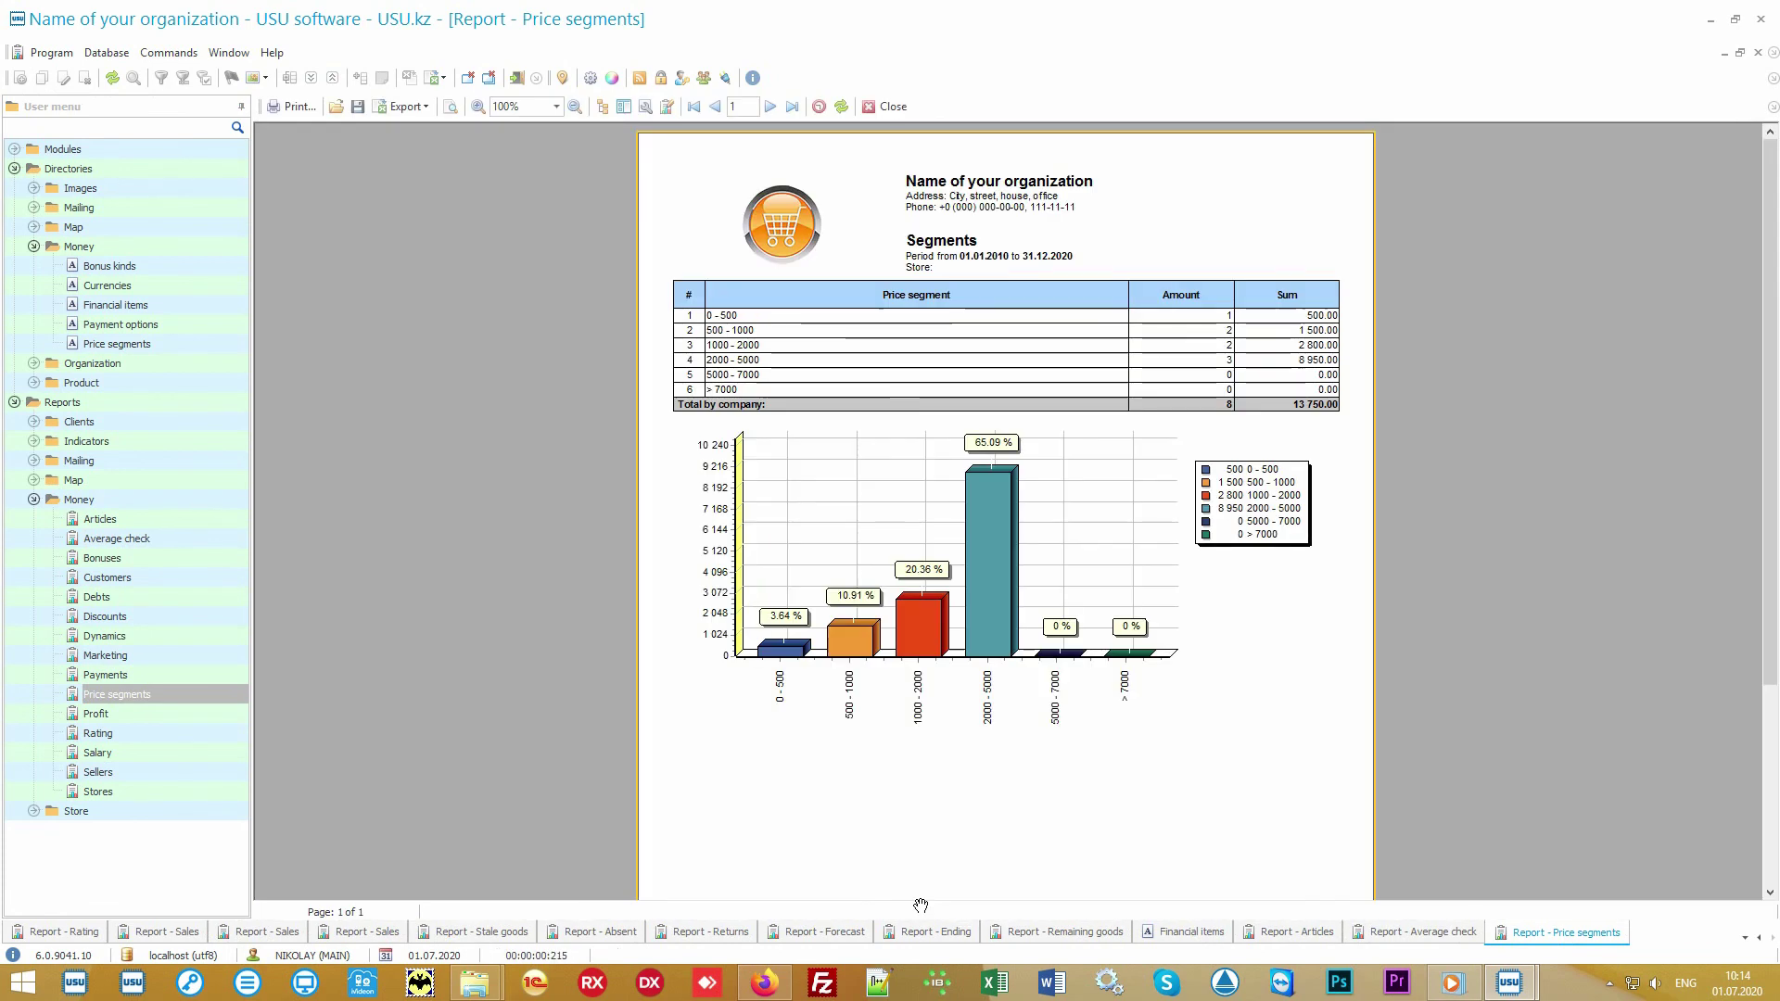
mouse_move(766, 739)
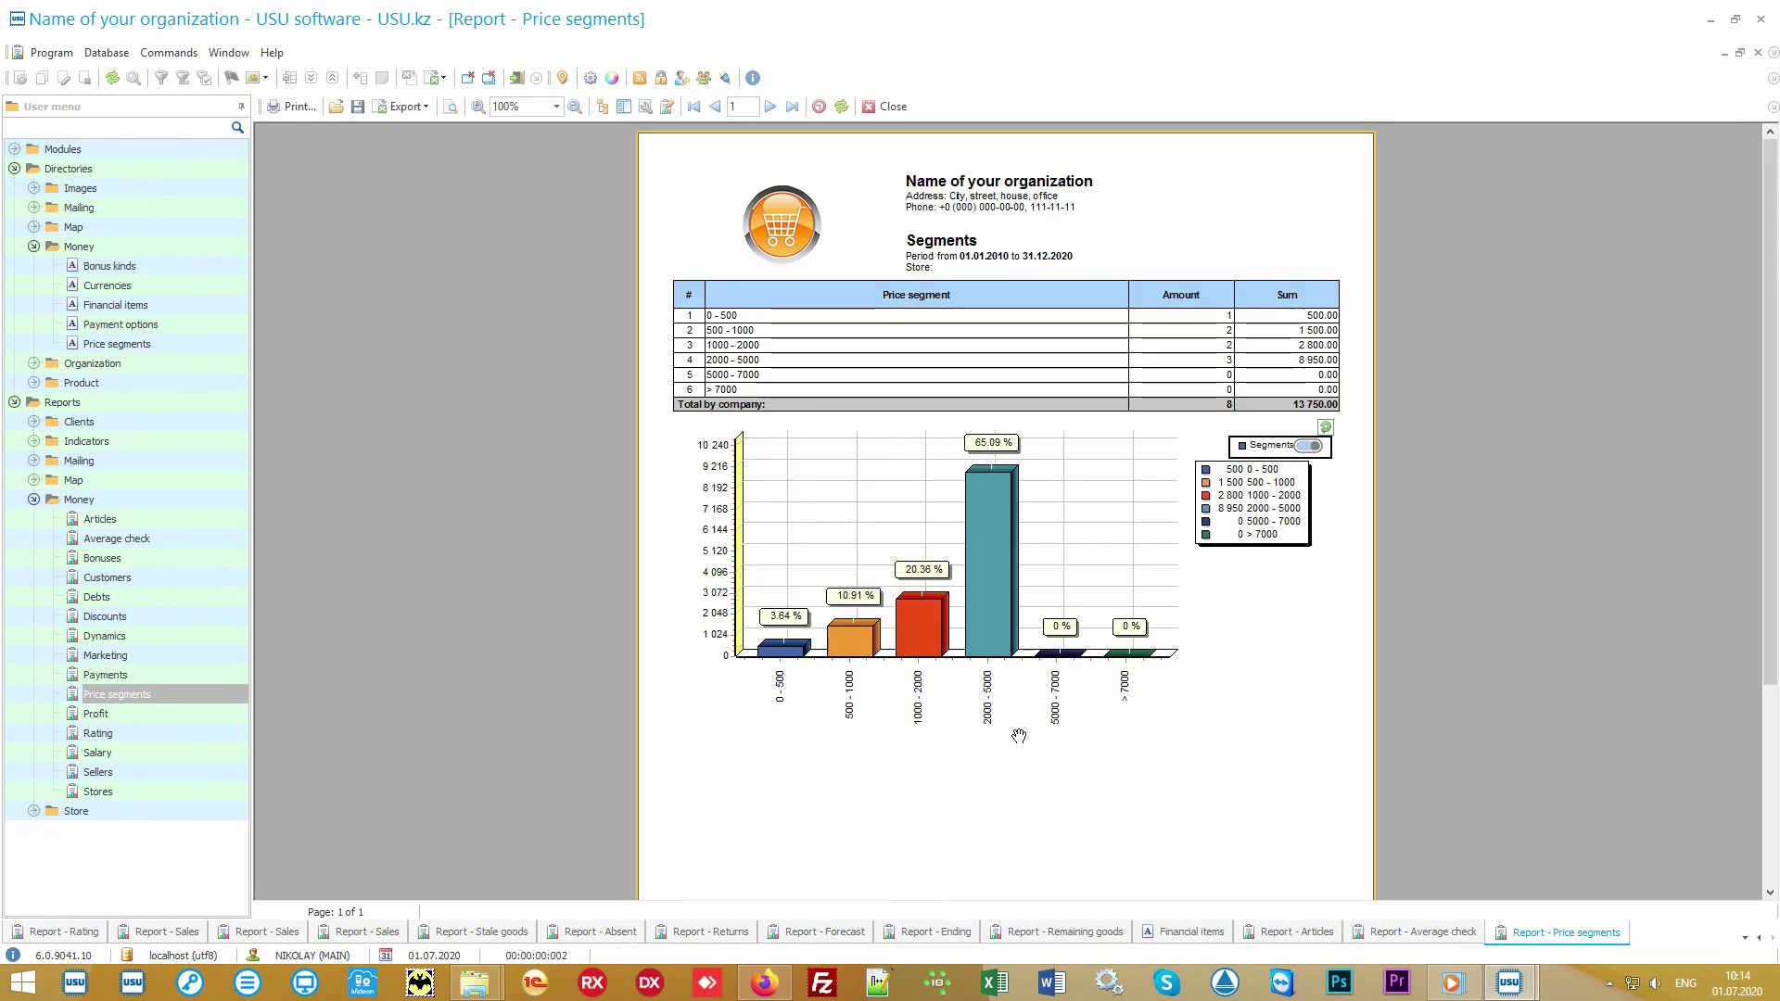
mouse_move(1156, 739)
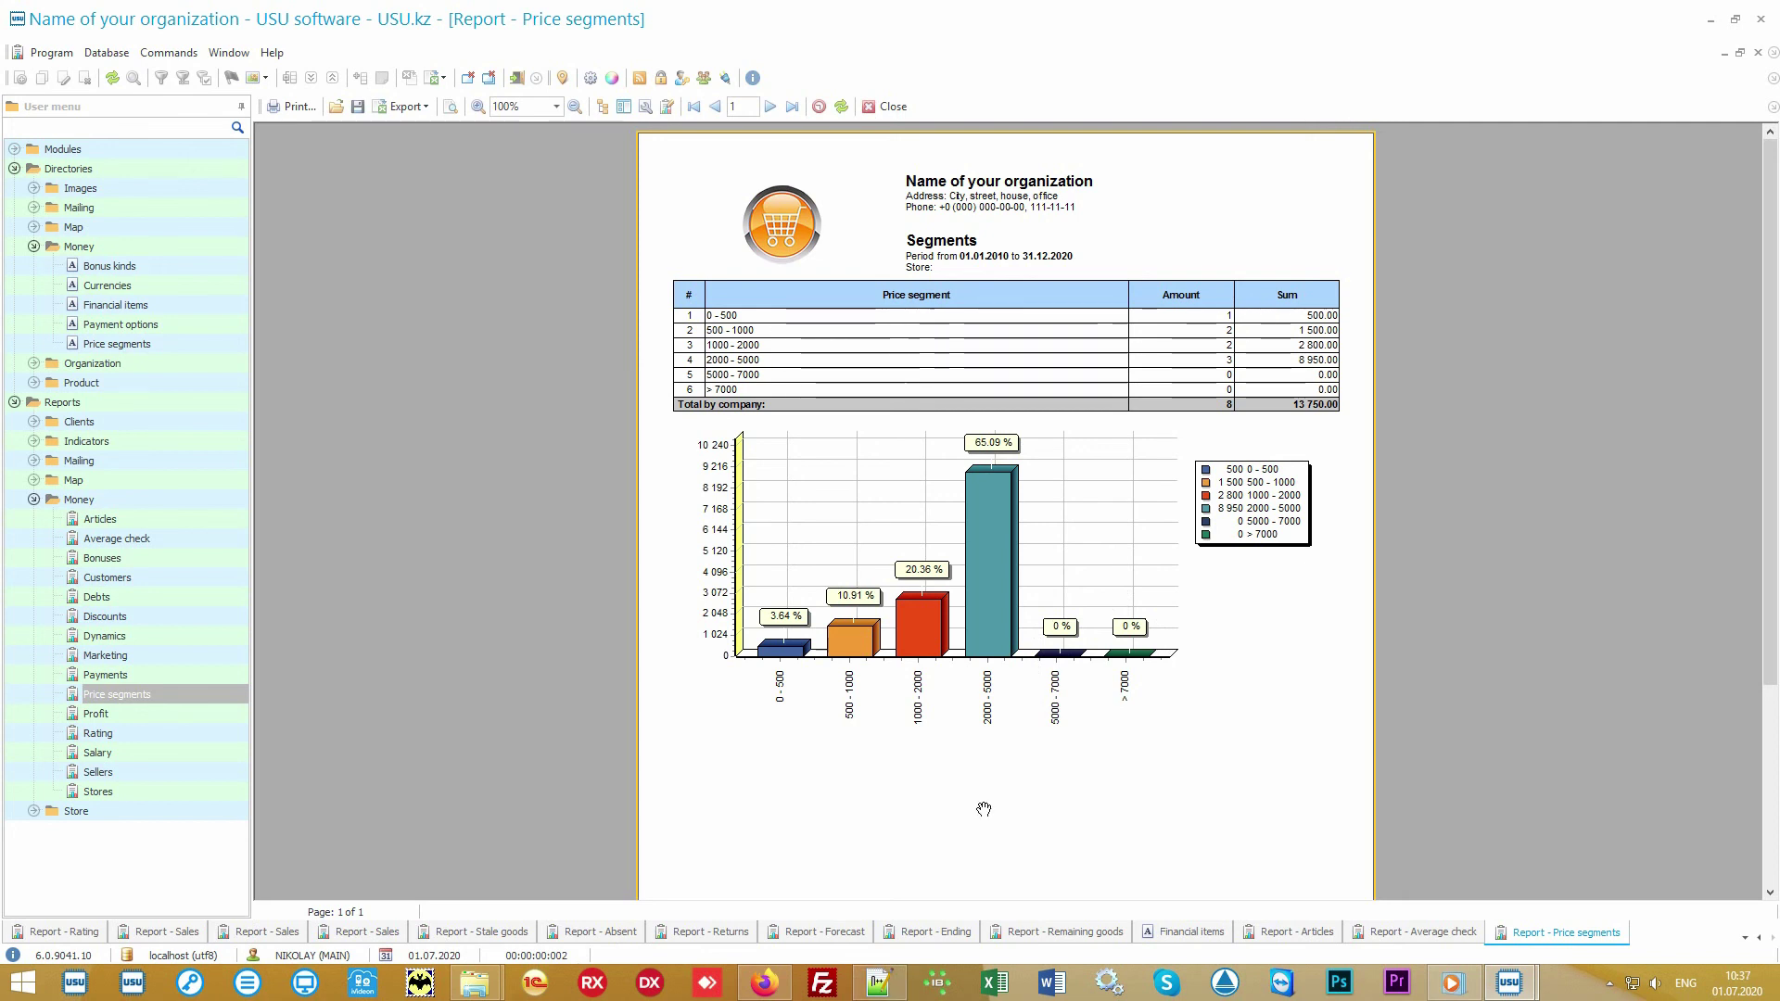
Generate the Money group's Rating report for 01.01.2010 to 31.12.2020
click(170, 738)
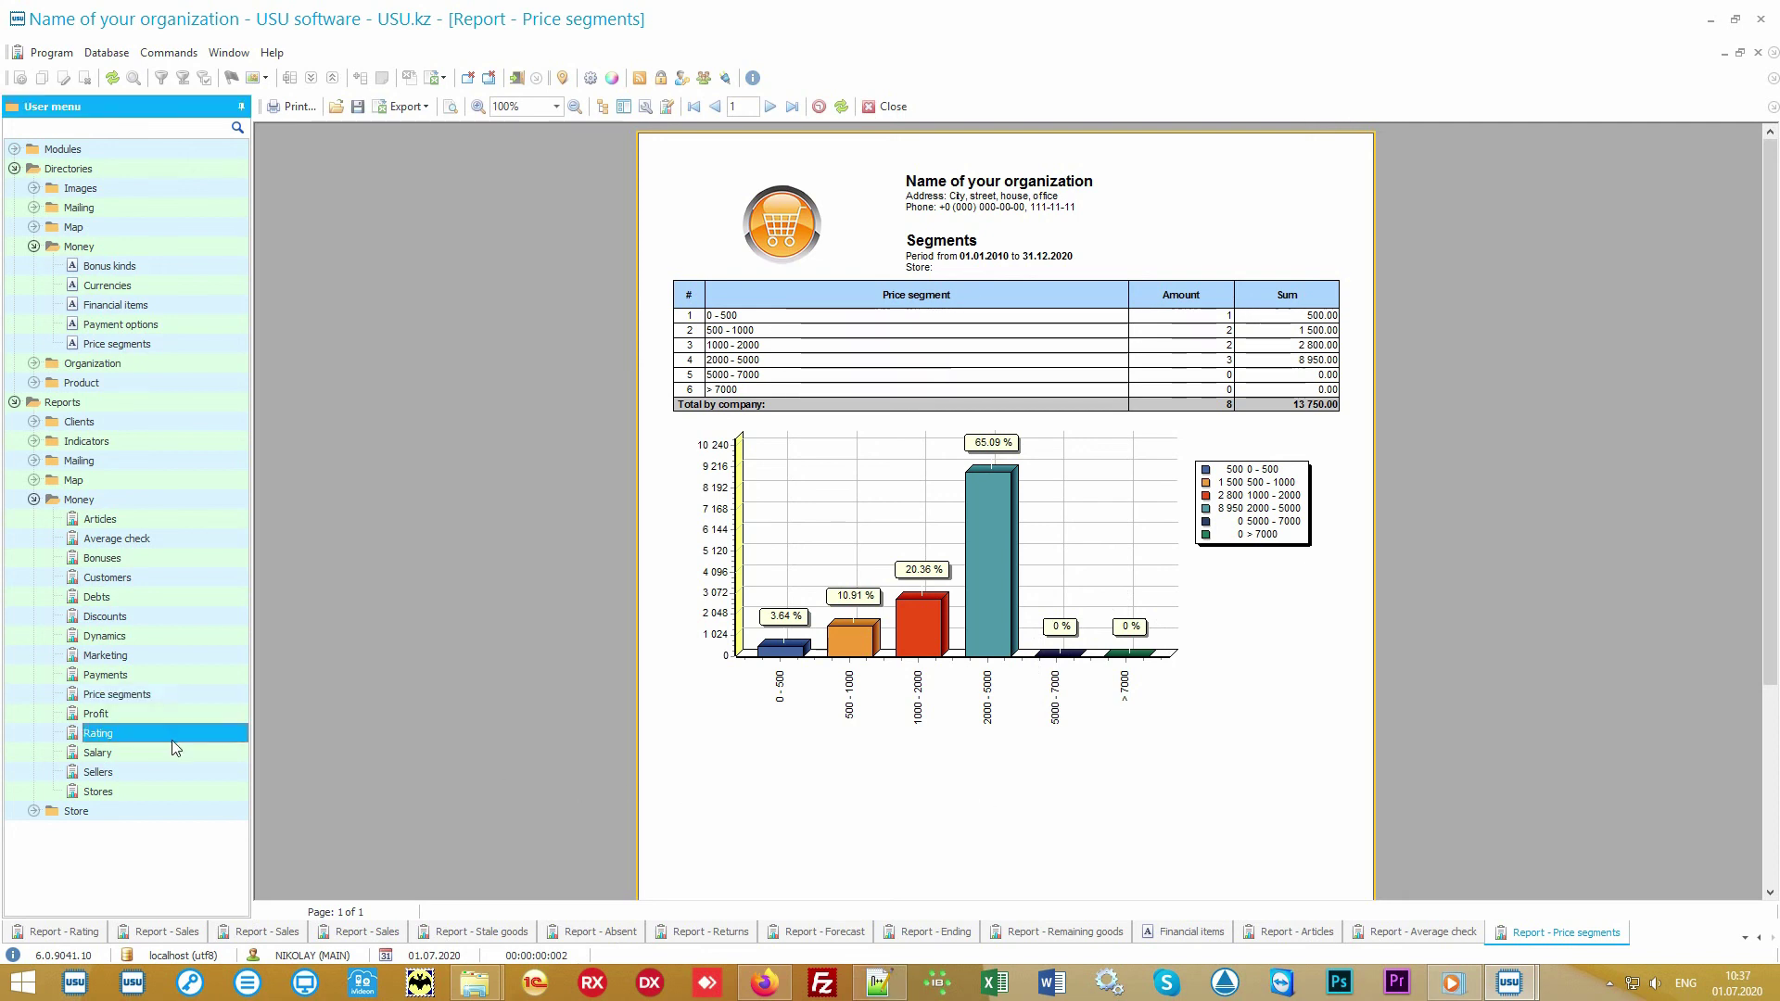
double_click(180, 736)
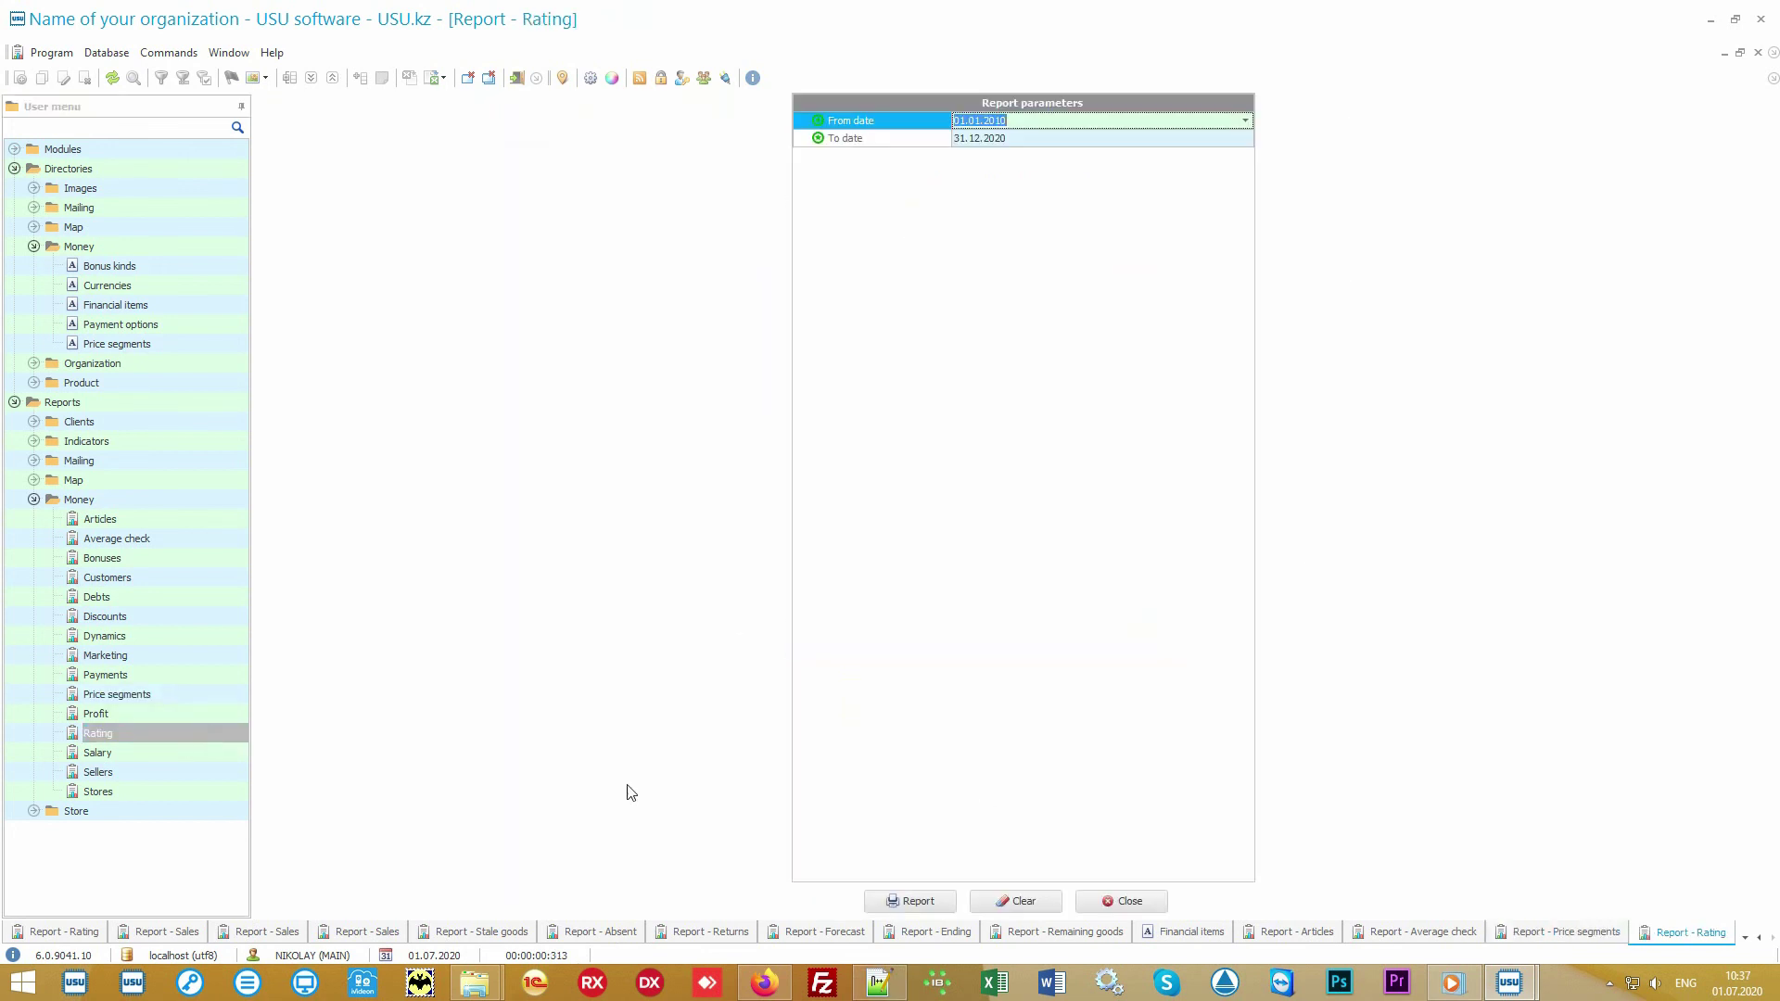
click(910, 901)
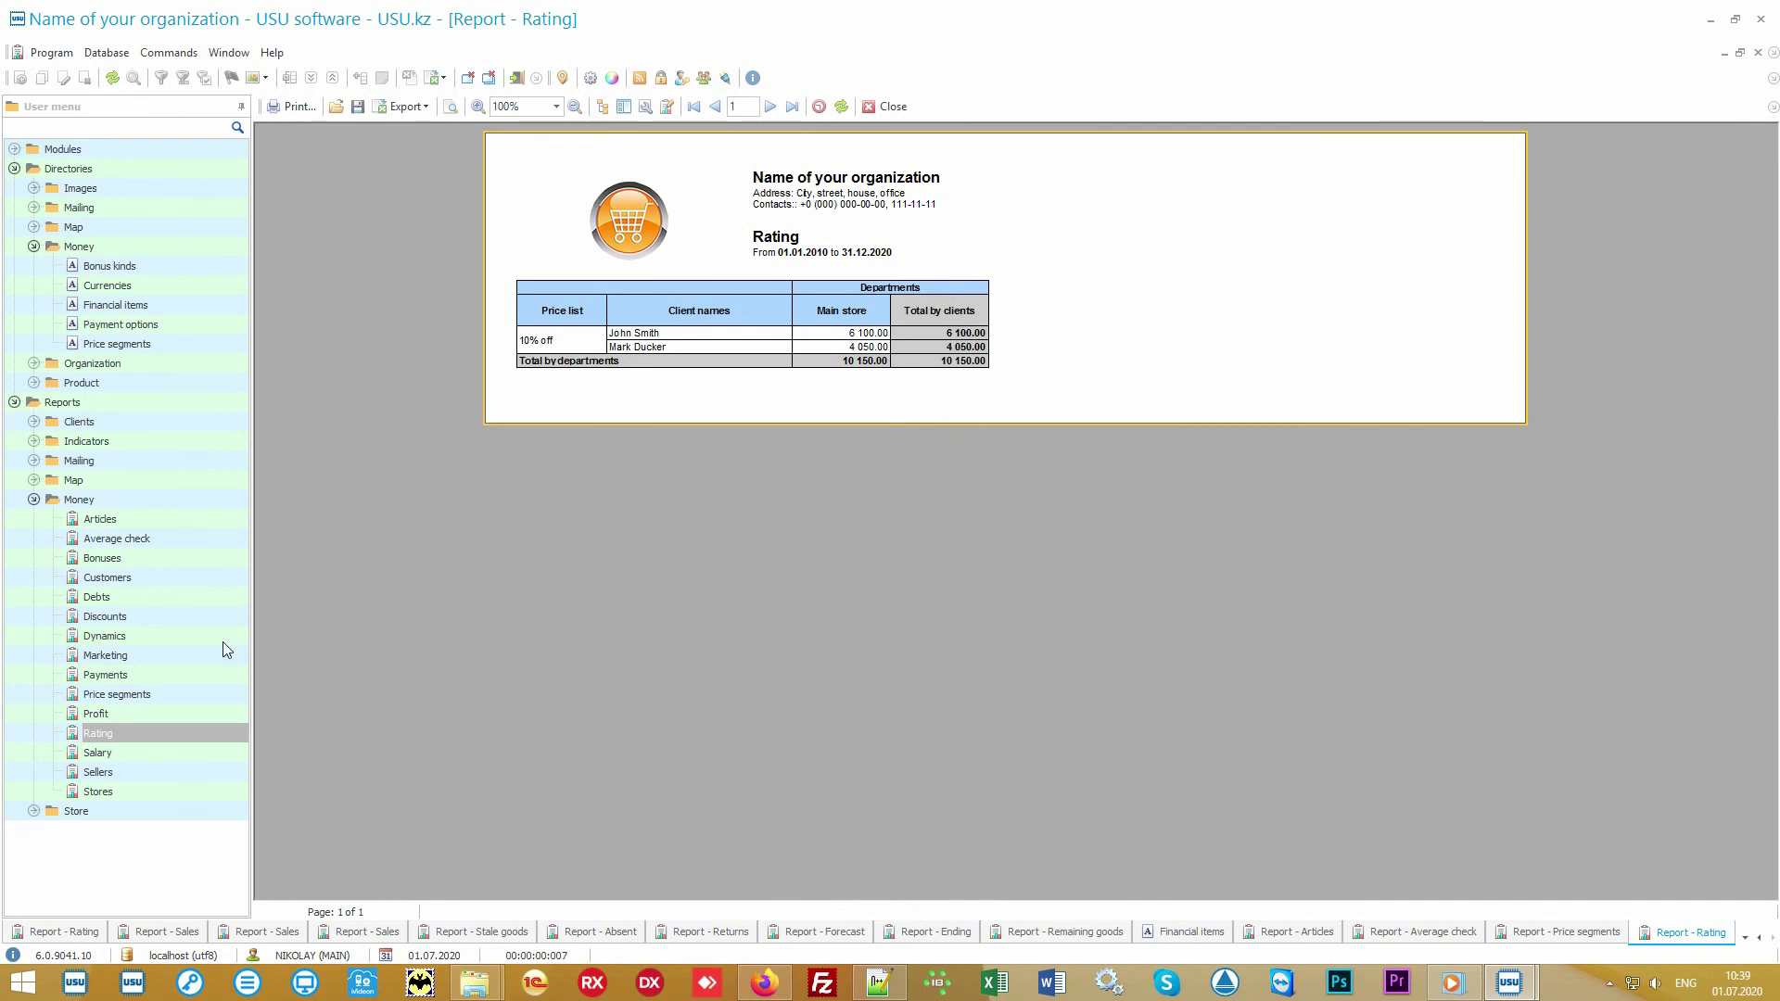
Generate the Money group's Marketing report and its Stores report for 01.01.2010 to 31.12.2020, without a department filter
double_click(175, 654)
click(906, 902)
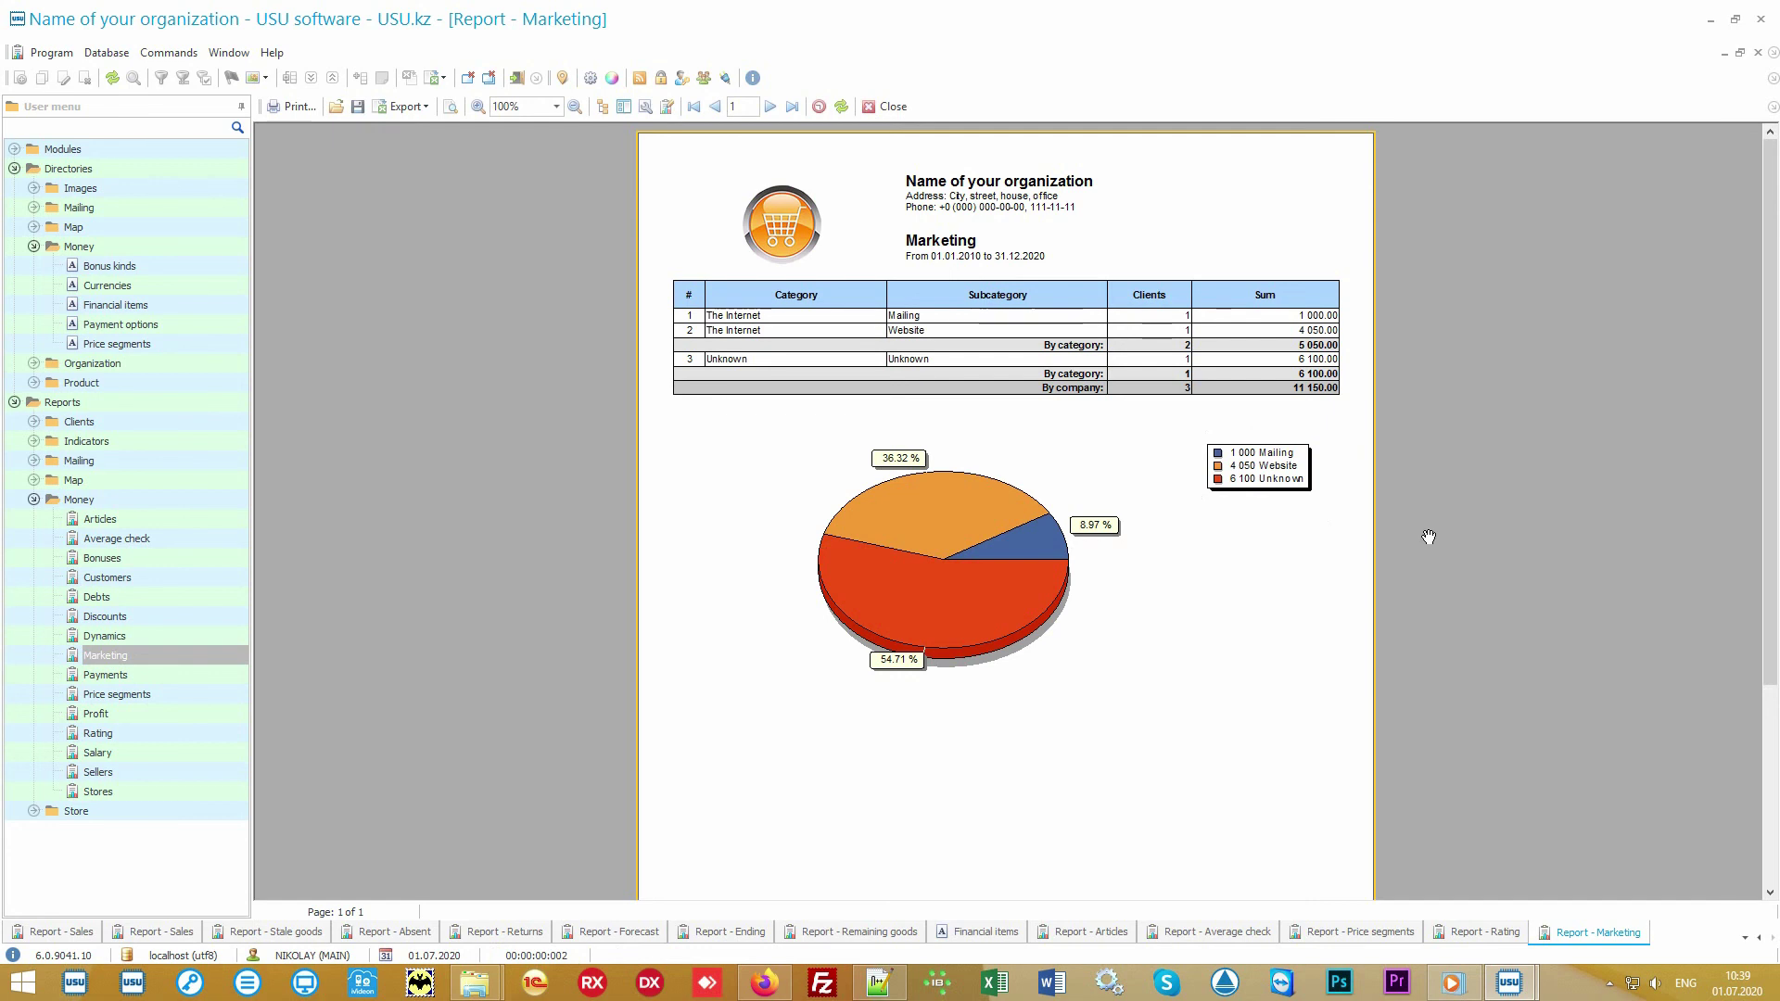
double_click(180, 788)
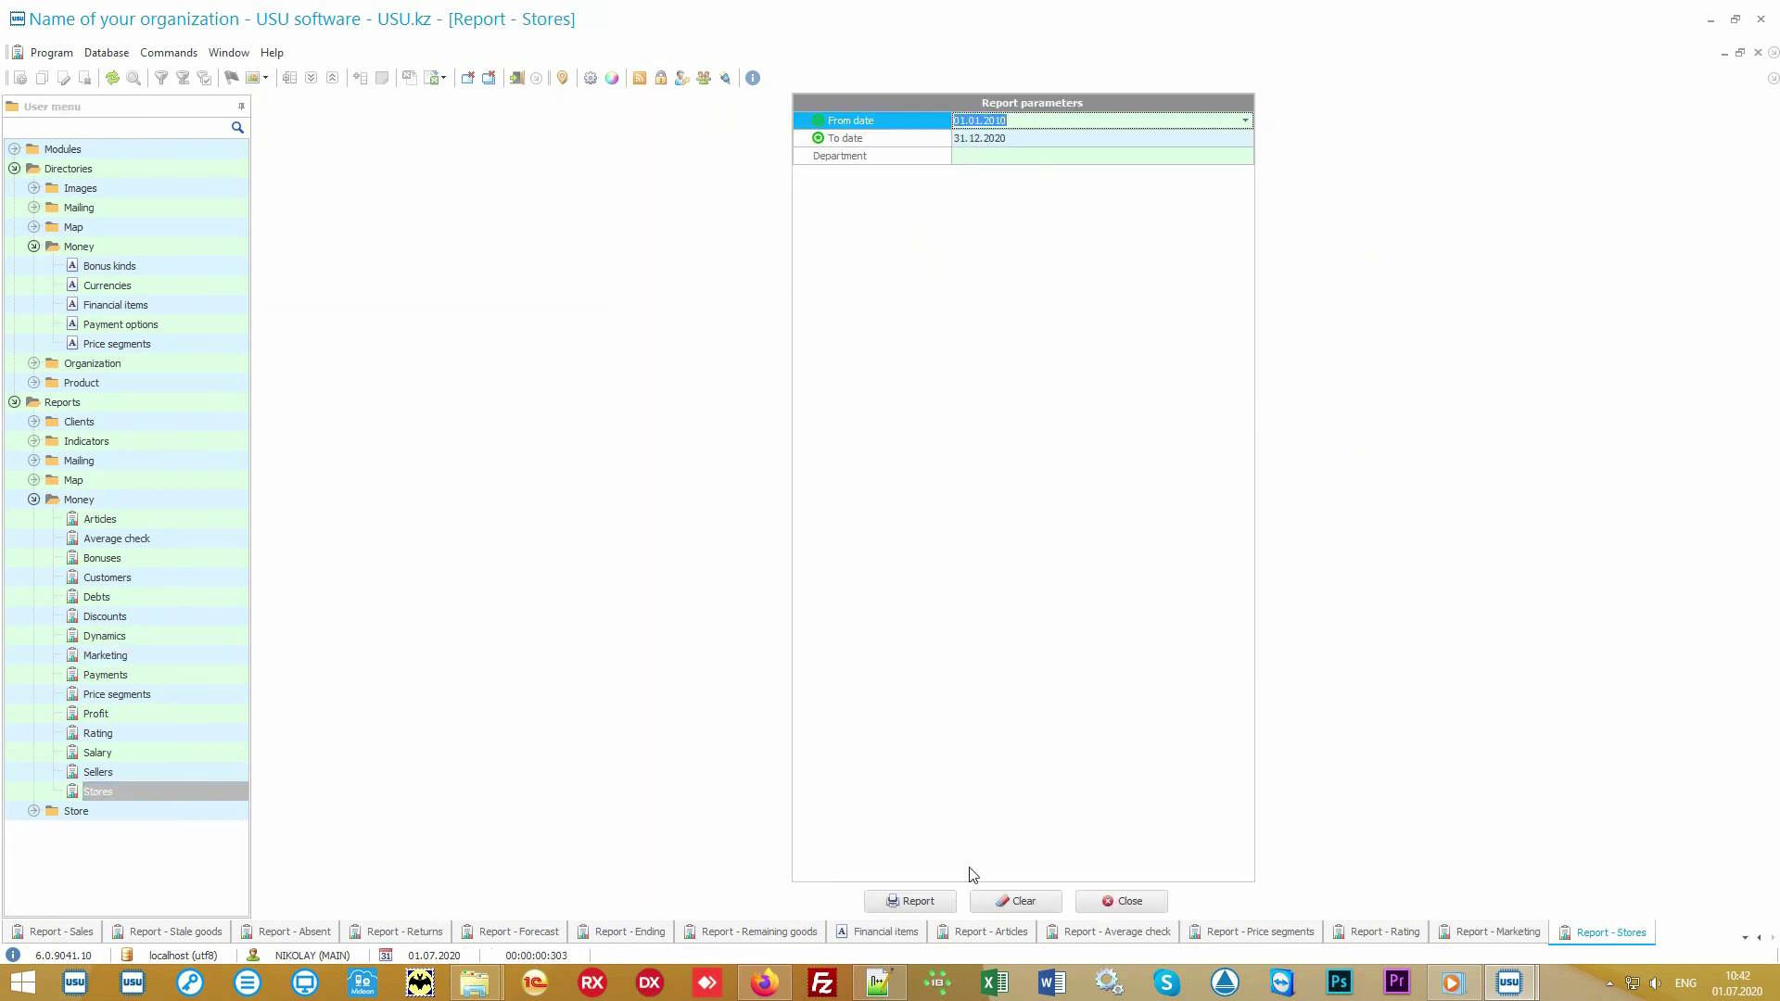
click(913, 899)
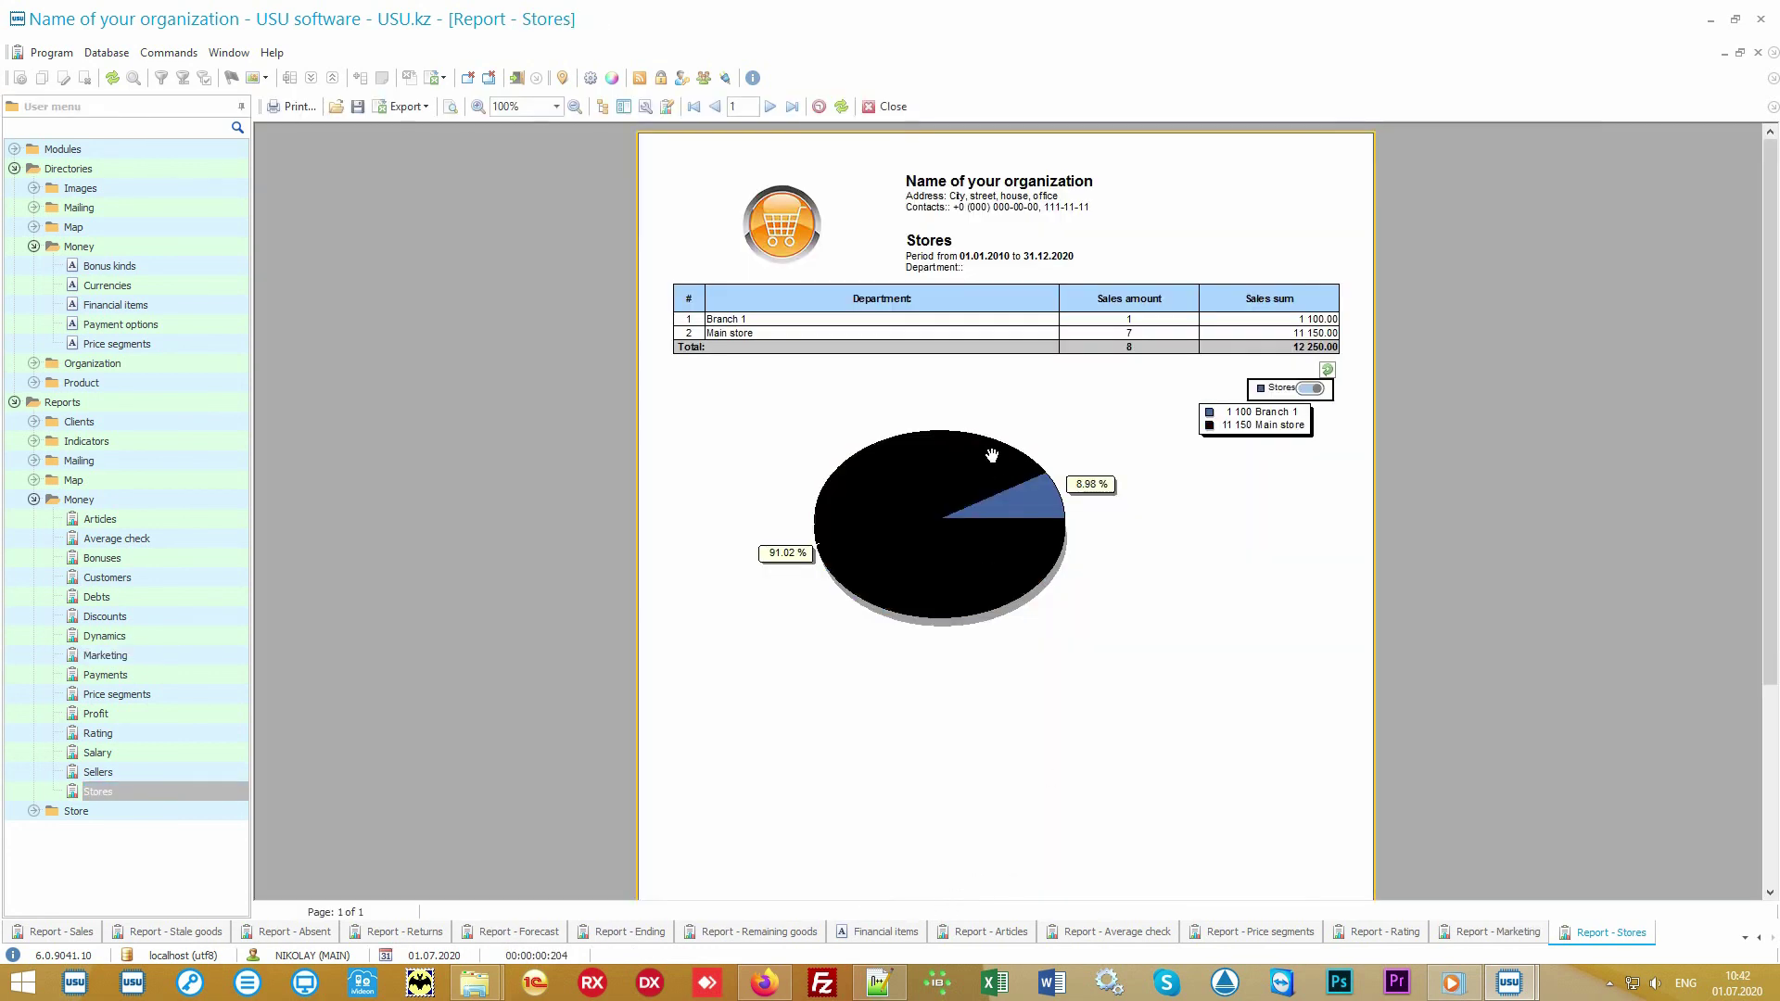
Generate the Money group's Sellers report and its Salary report for 01.01.2010 to 31.12.2020, without an employee filter
double_click(168, 775)
click(907, 901)
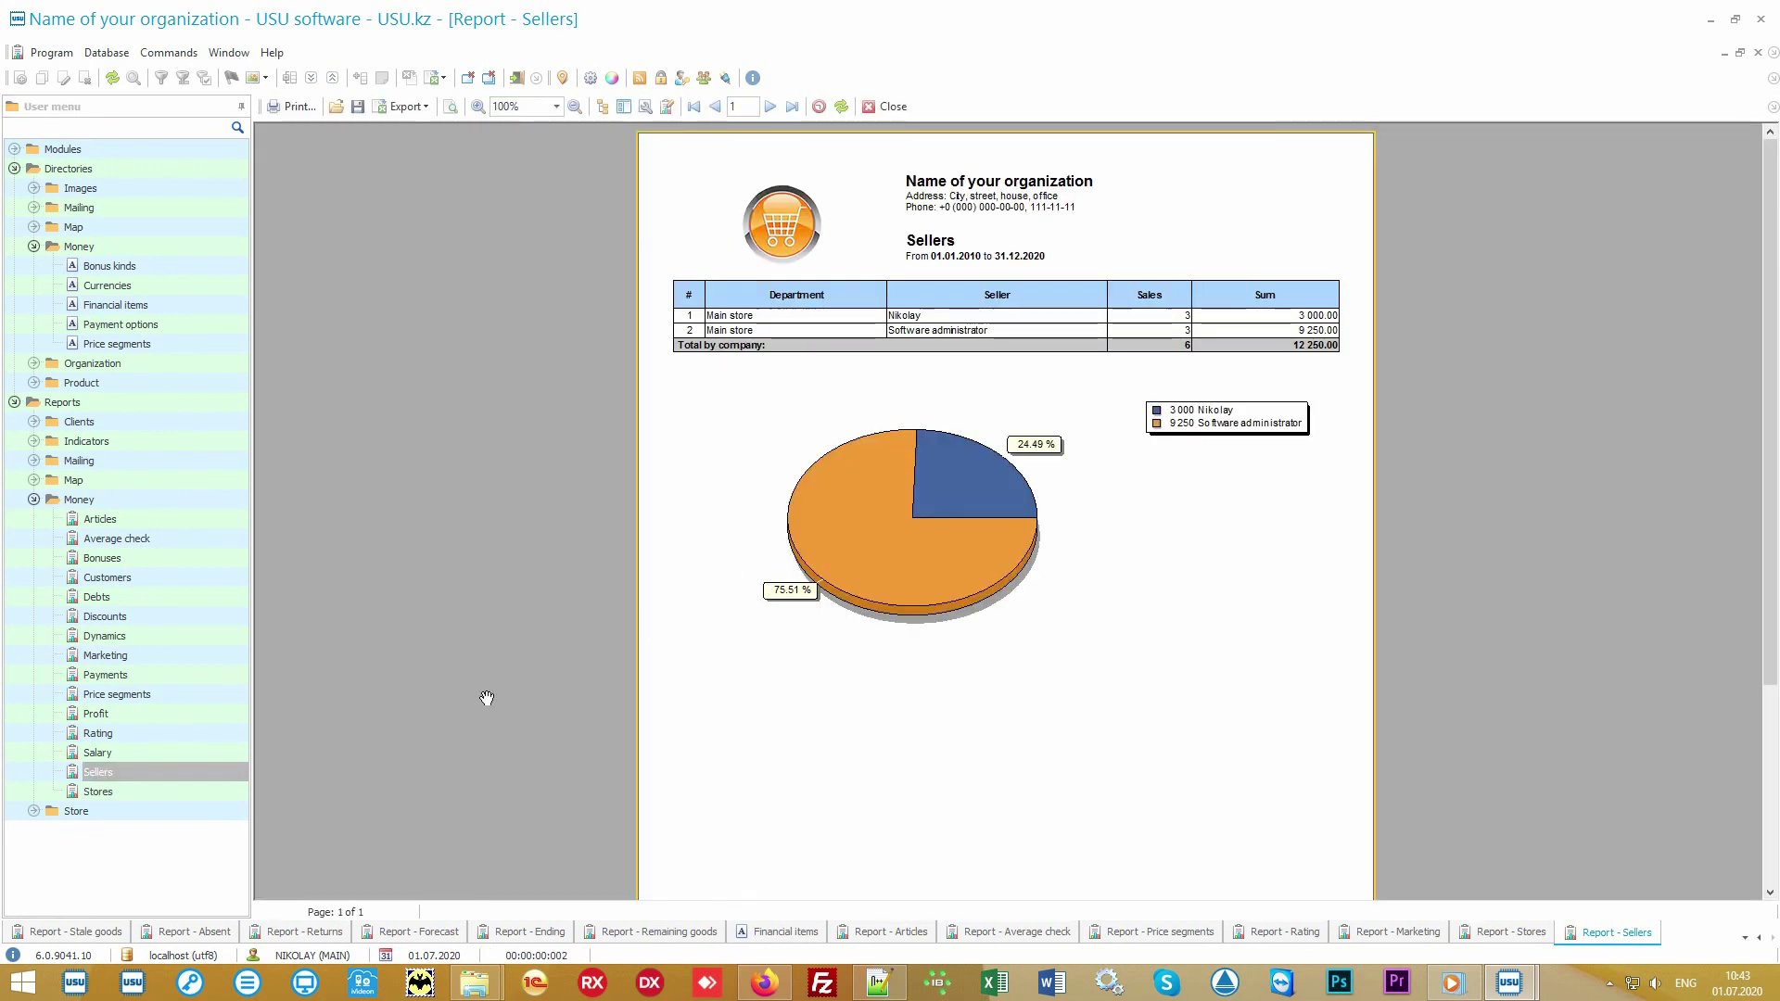
double_click(159, 752)
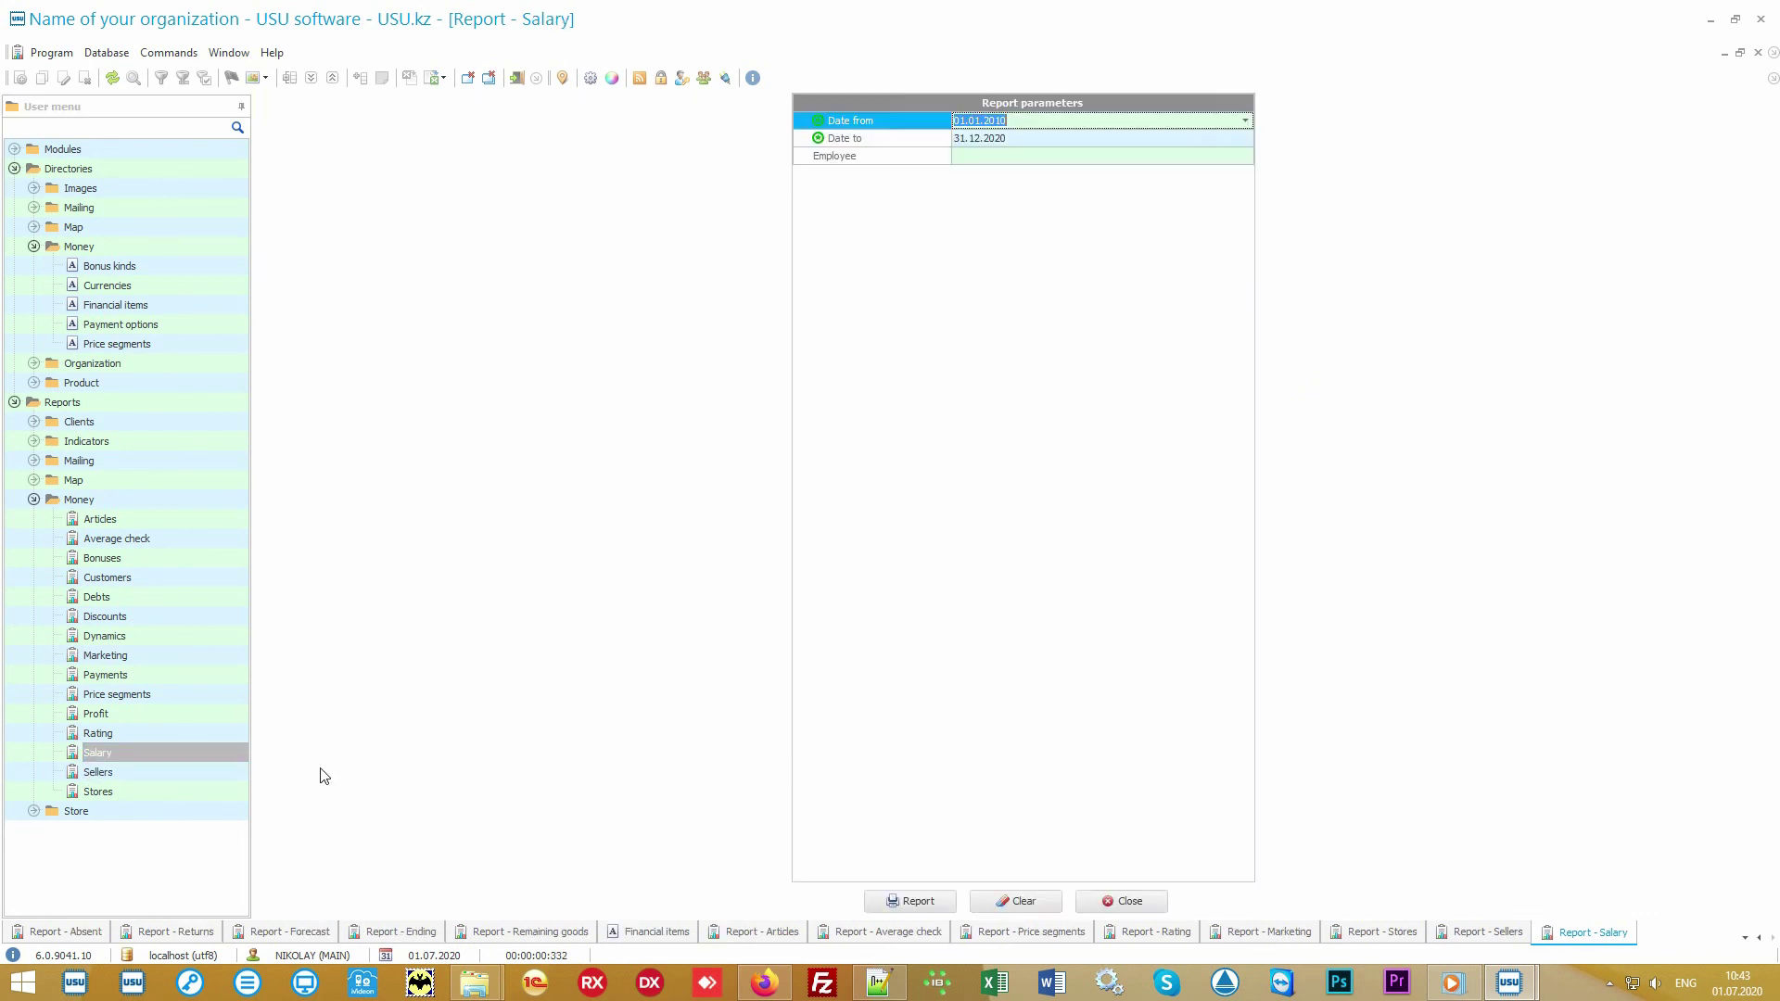
click(899, 902)
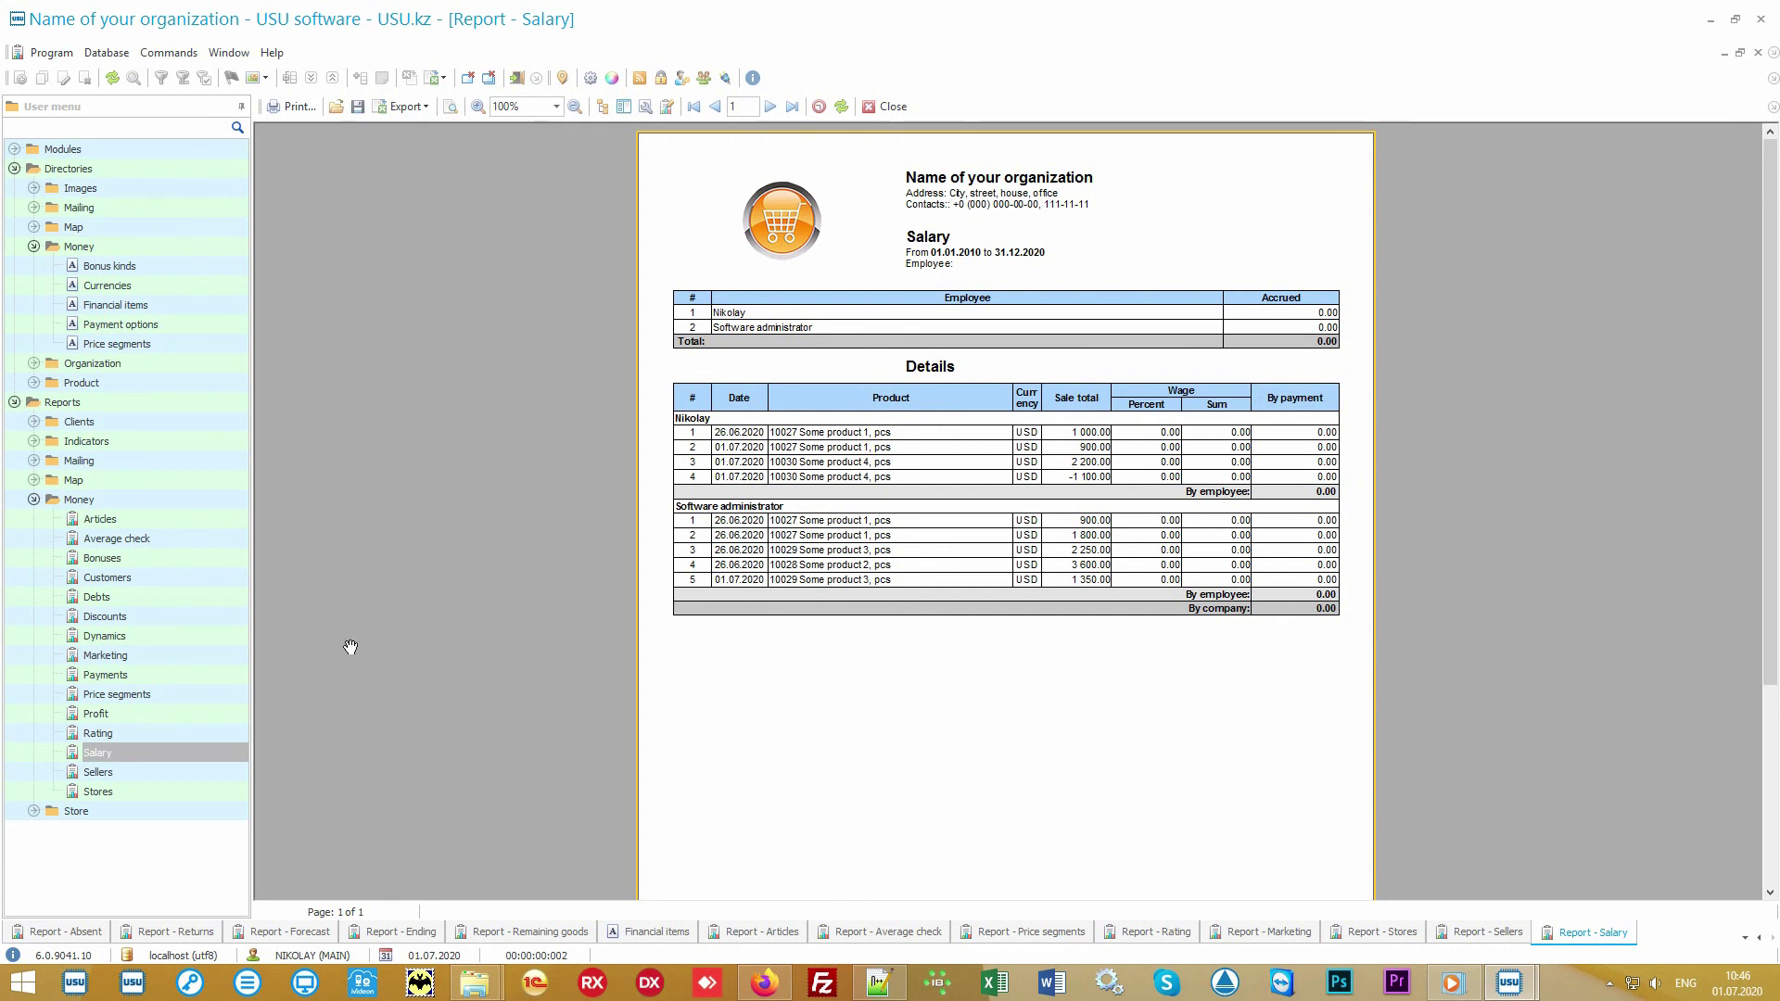
Generate the Money group's Discounts report for 01.01.2010 to 31.12.2020 without a department filter, and switch to the Audit window
click(205, 614)
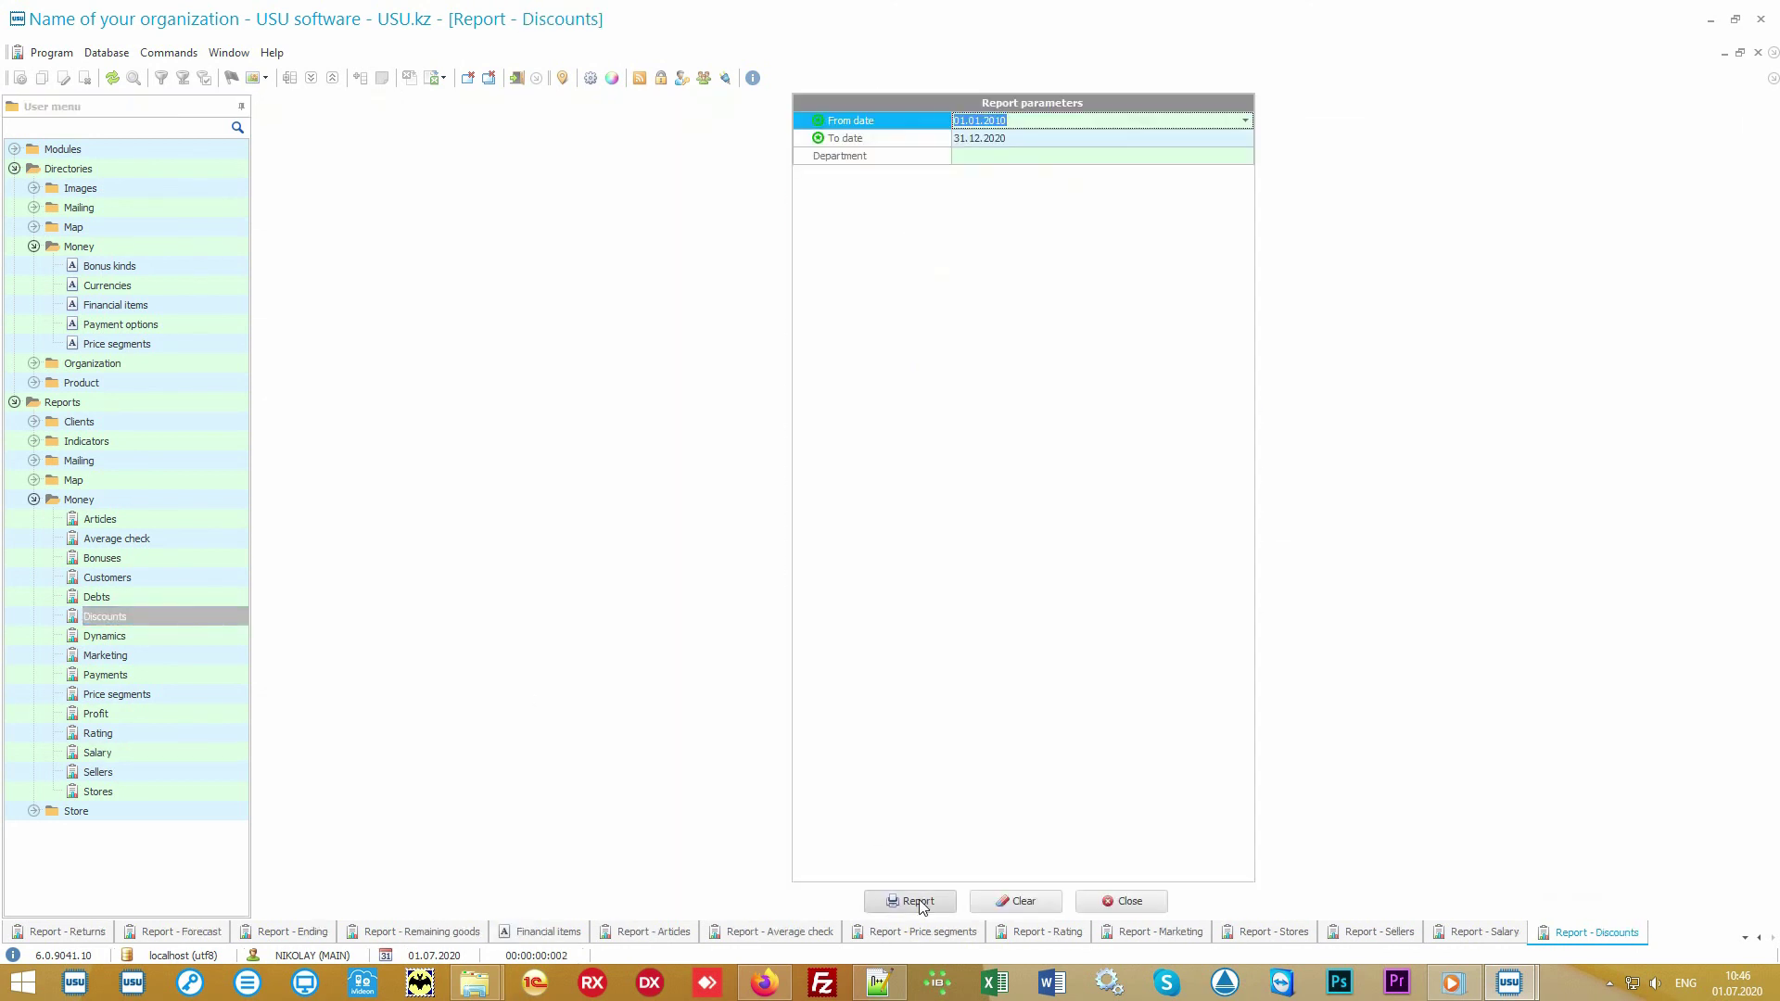
click(923, 902)
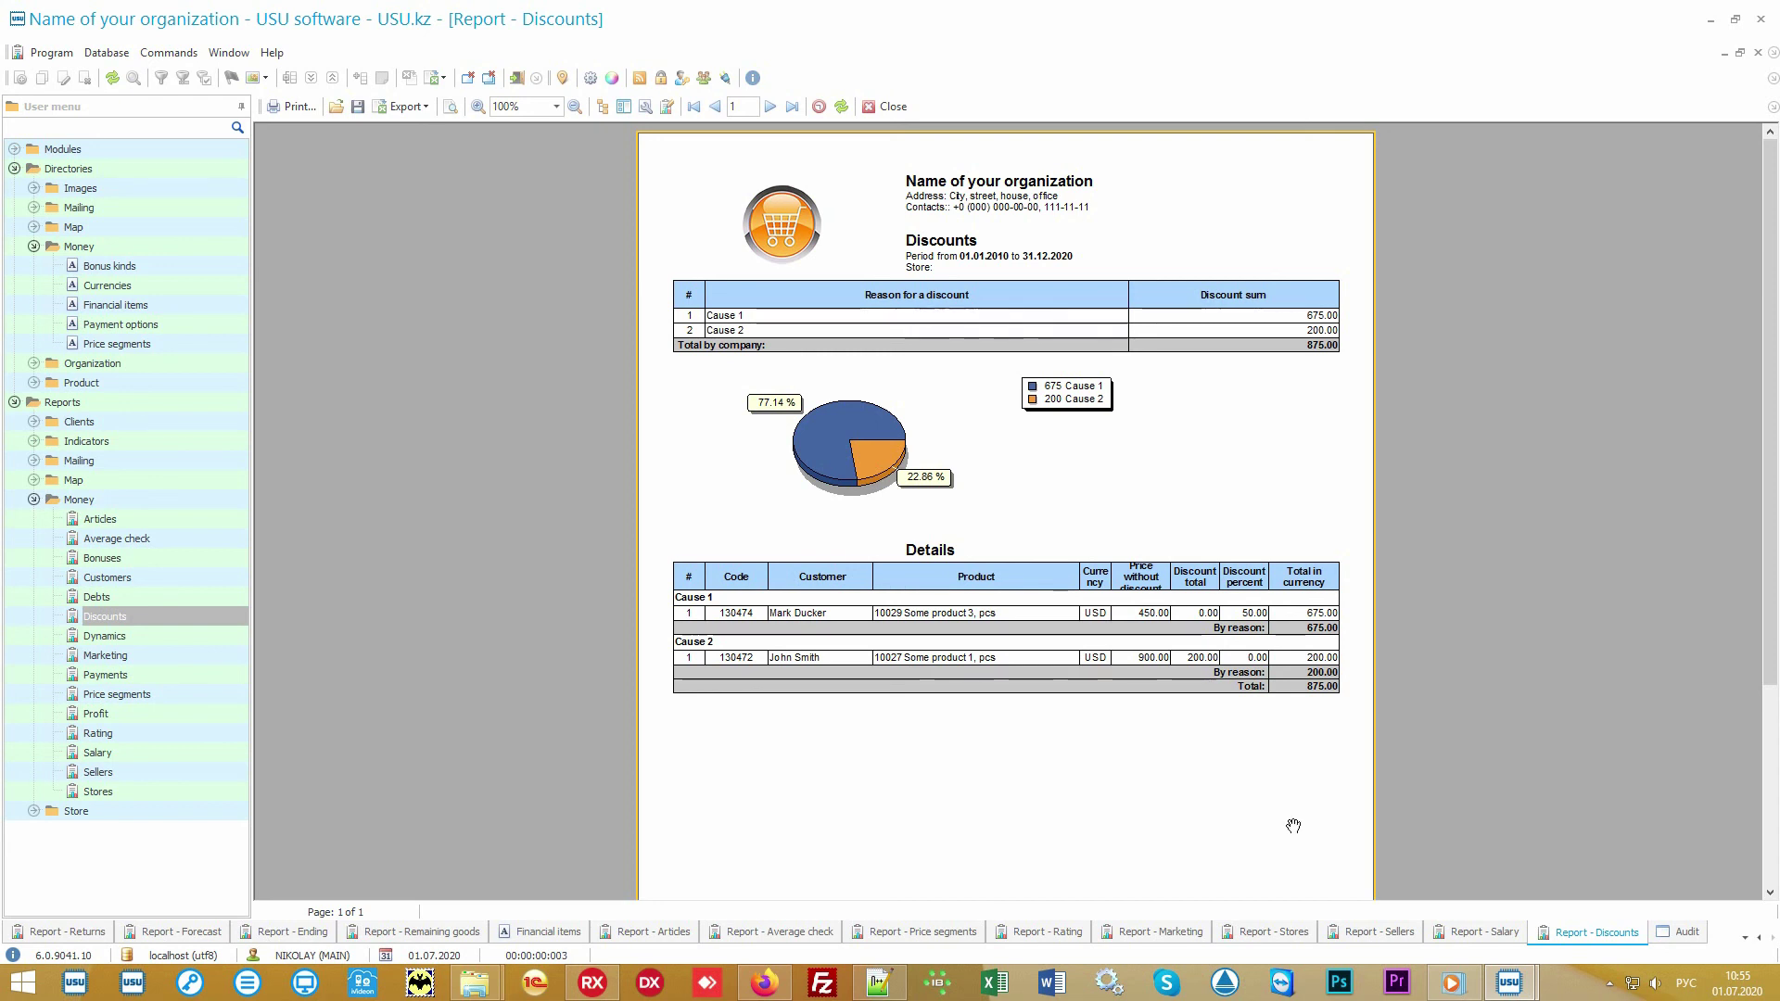
click(1686, 935)
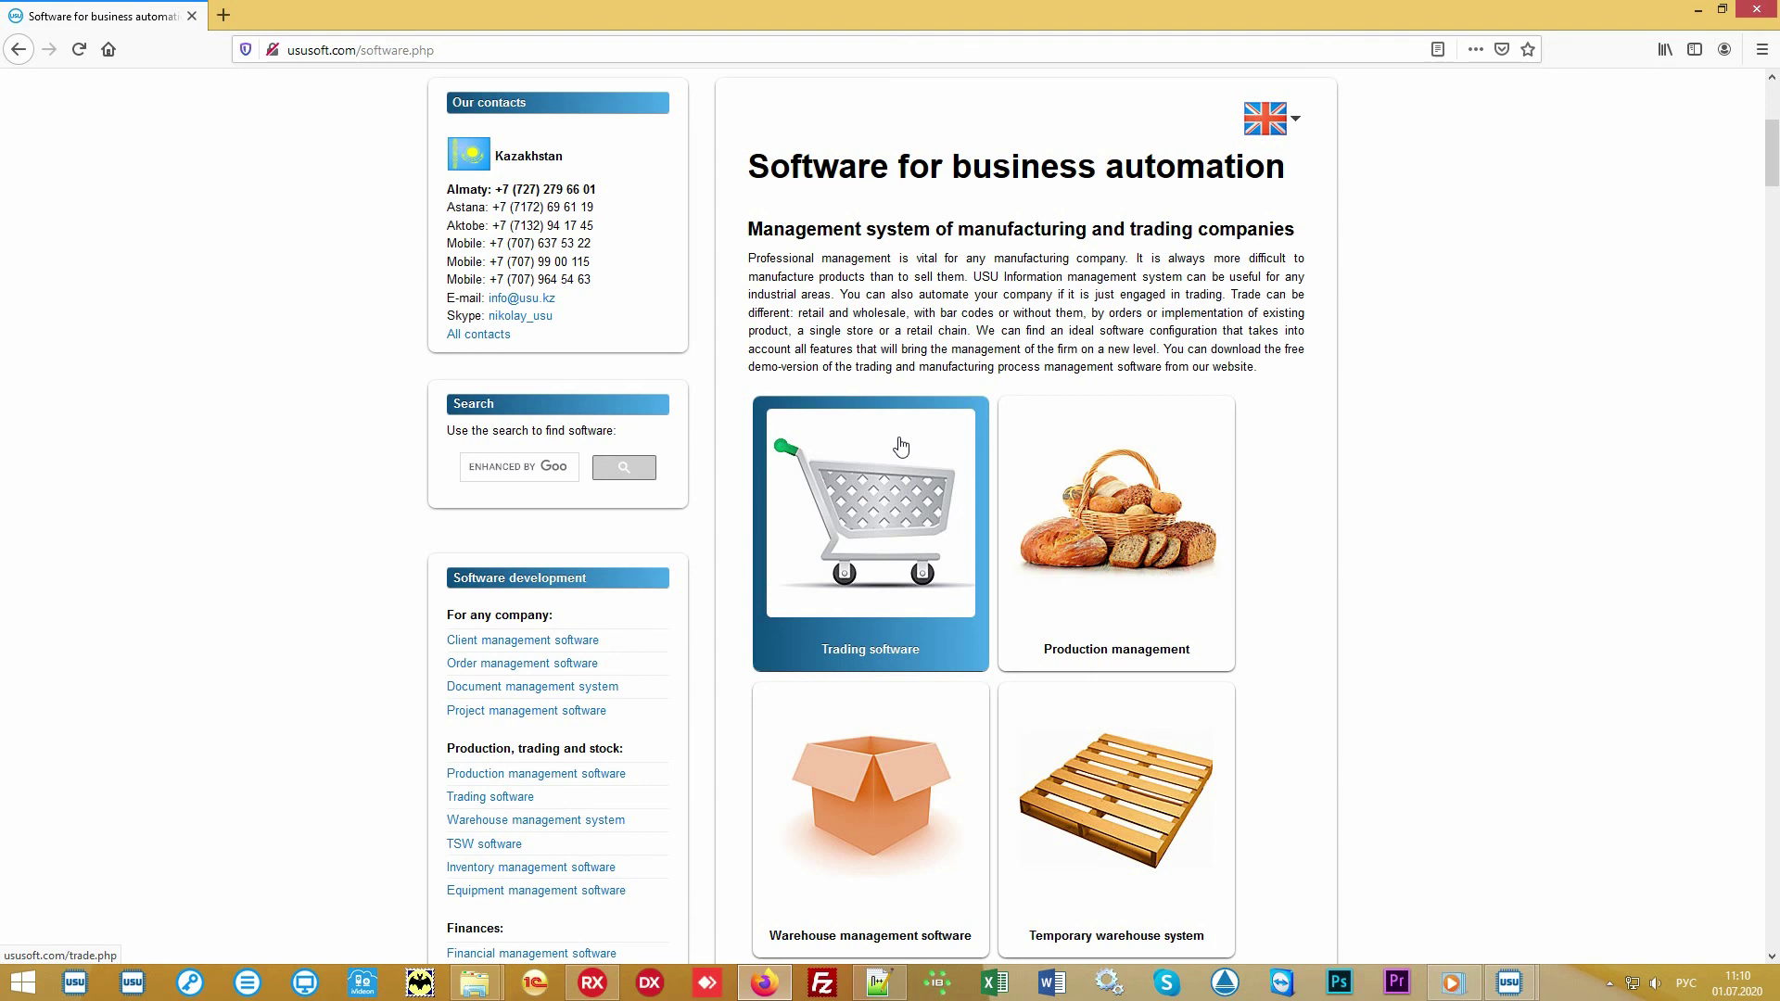
In the browser, open the ususoft.com software price page and set the currency to US dollar - USD
scroll(900, 445, up, 5)
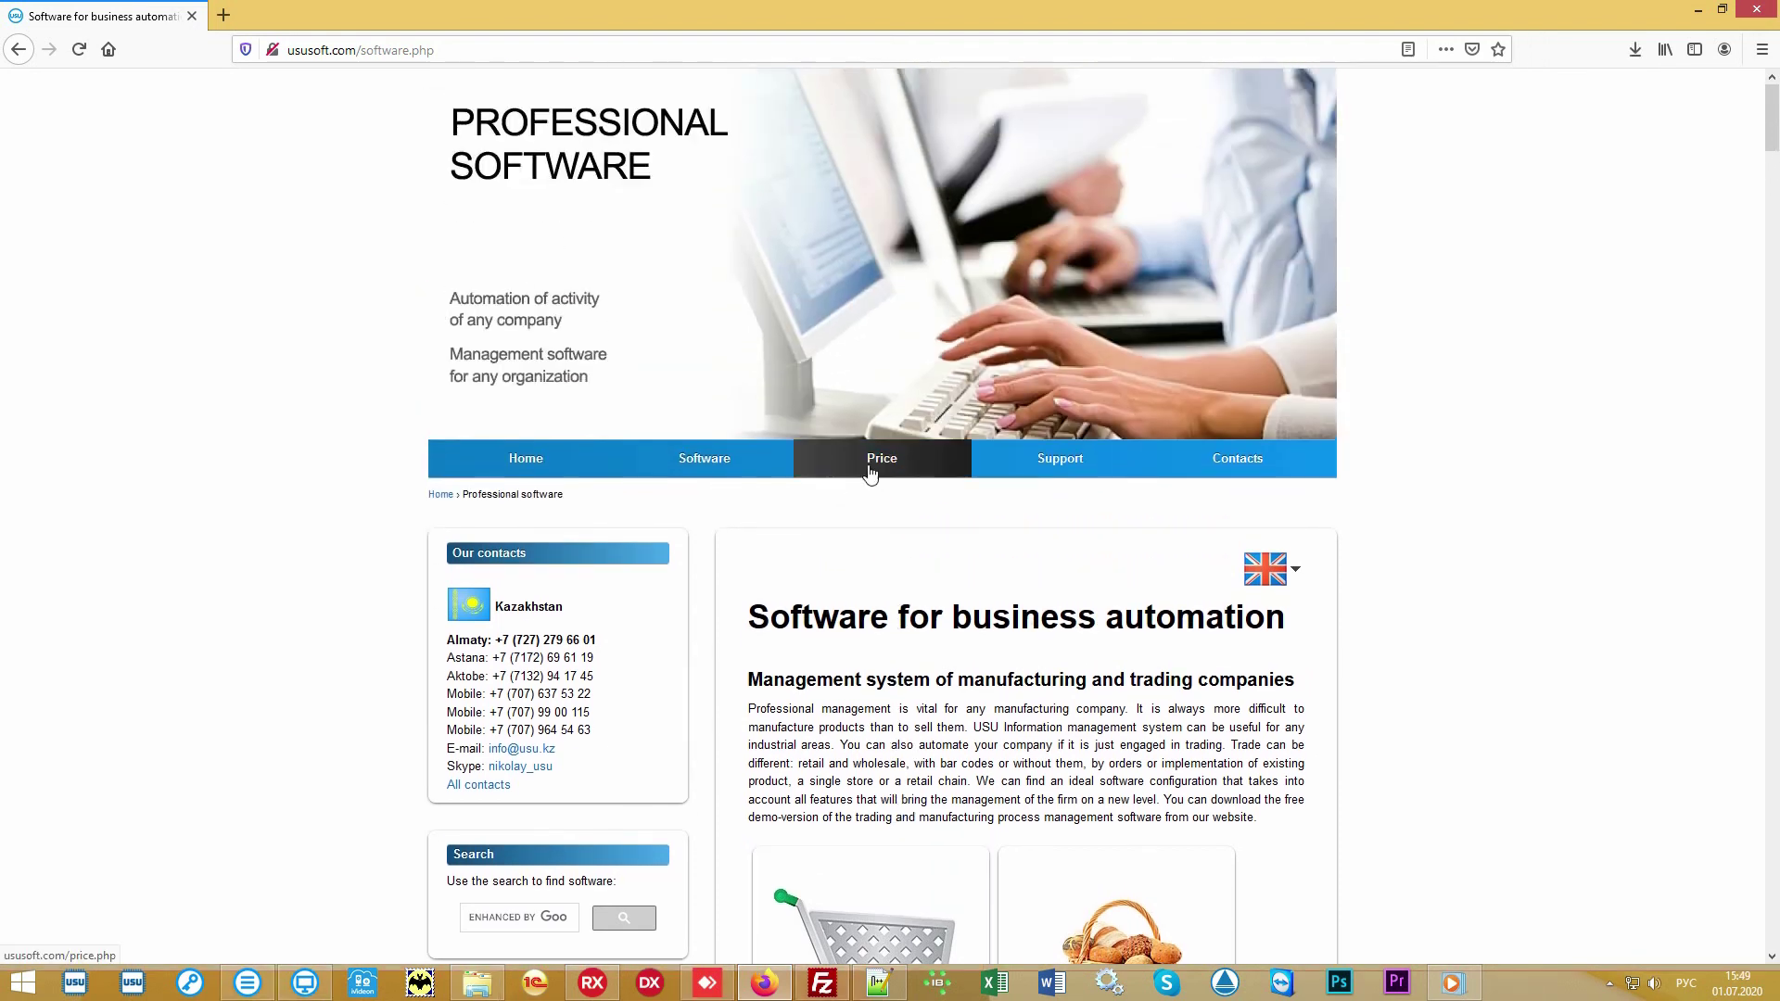
click(870, 473)
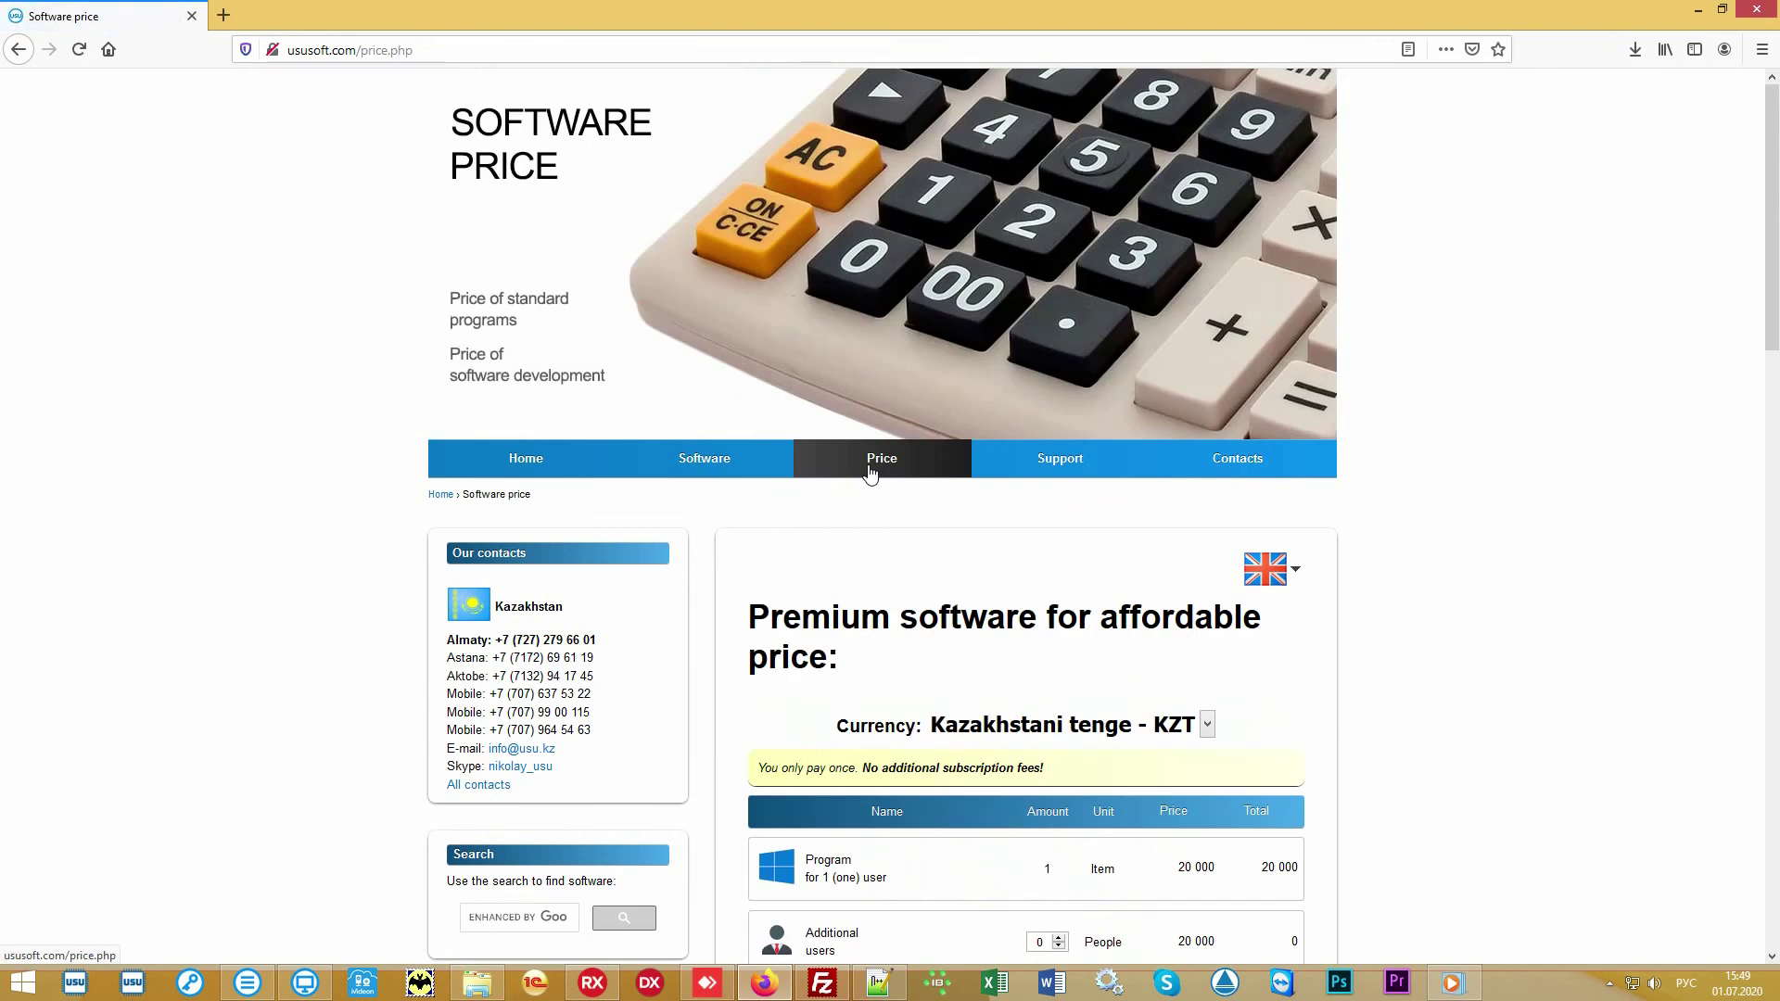
scroll(1484, 607, down, 5)
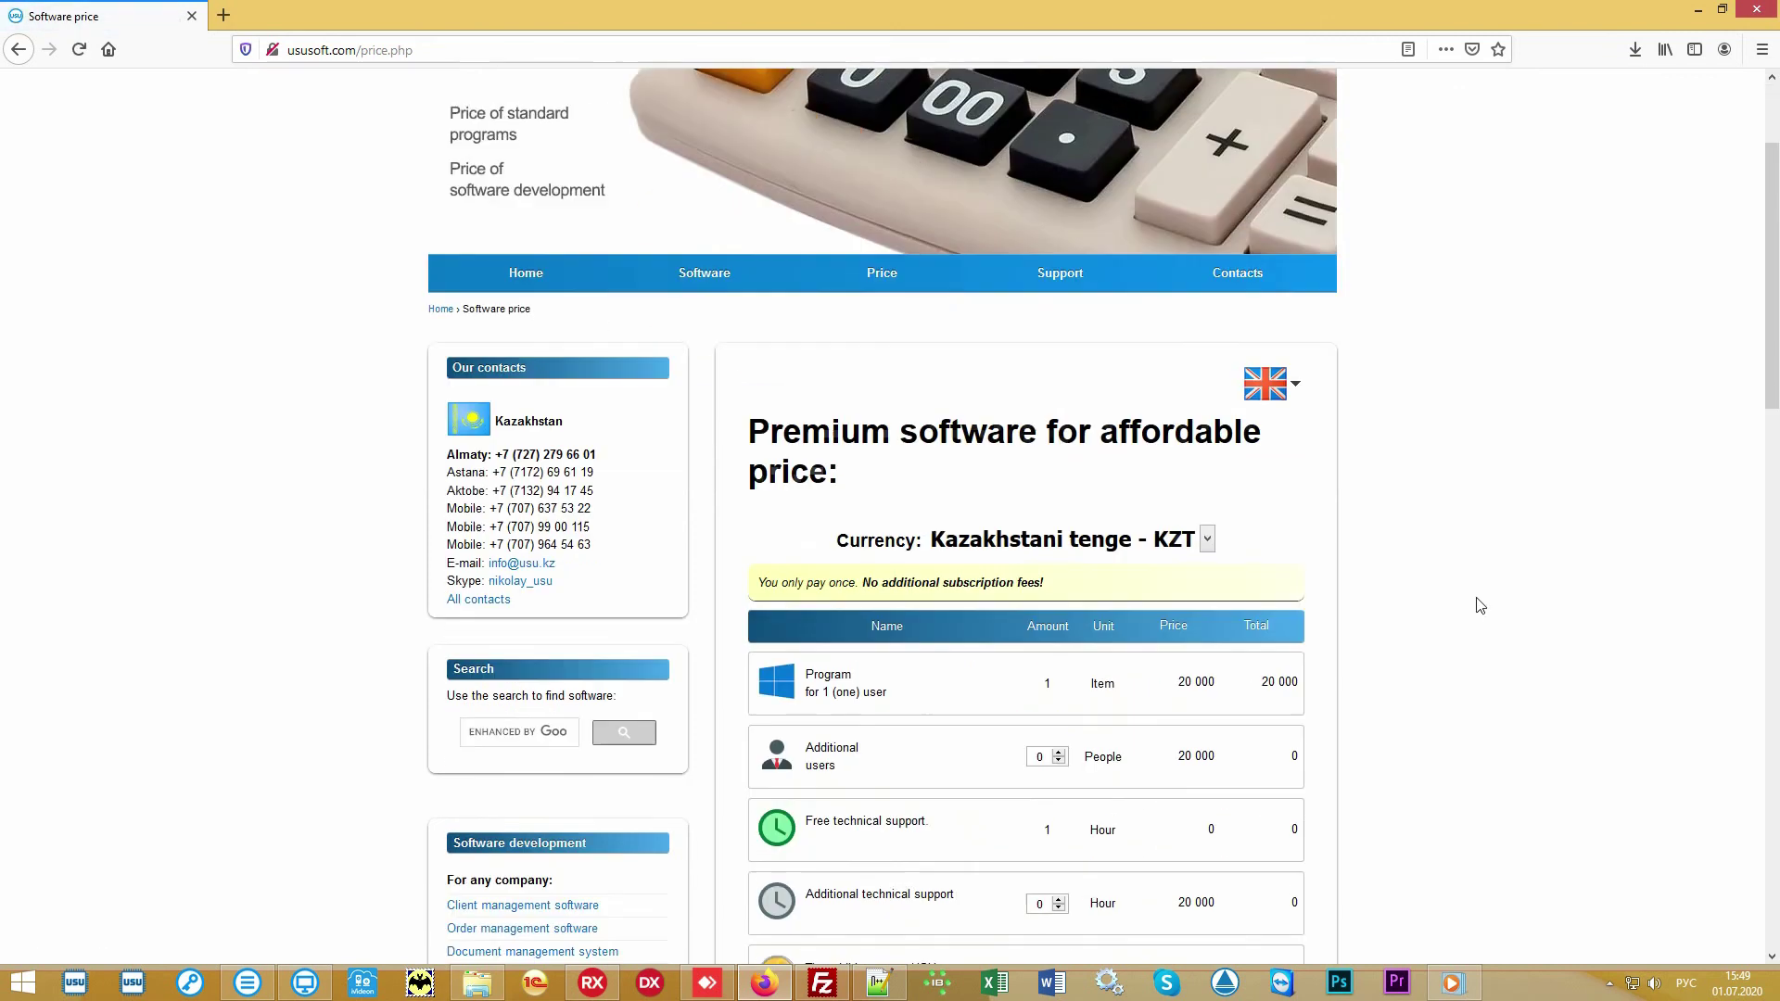
click(1207, 252)
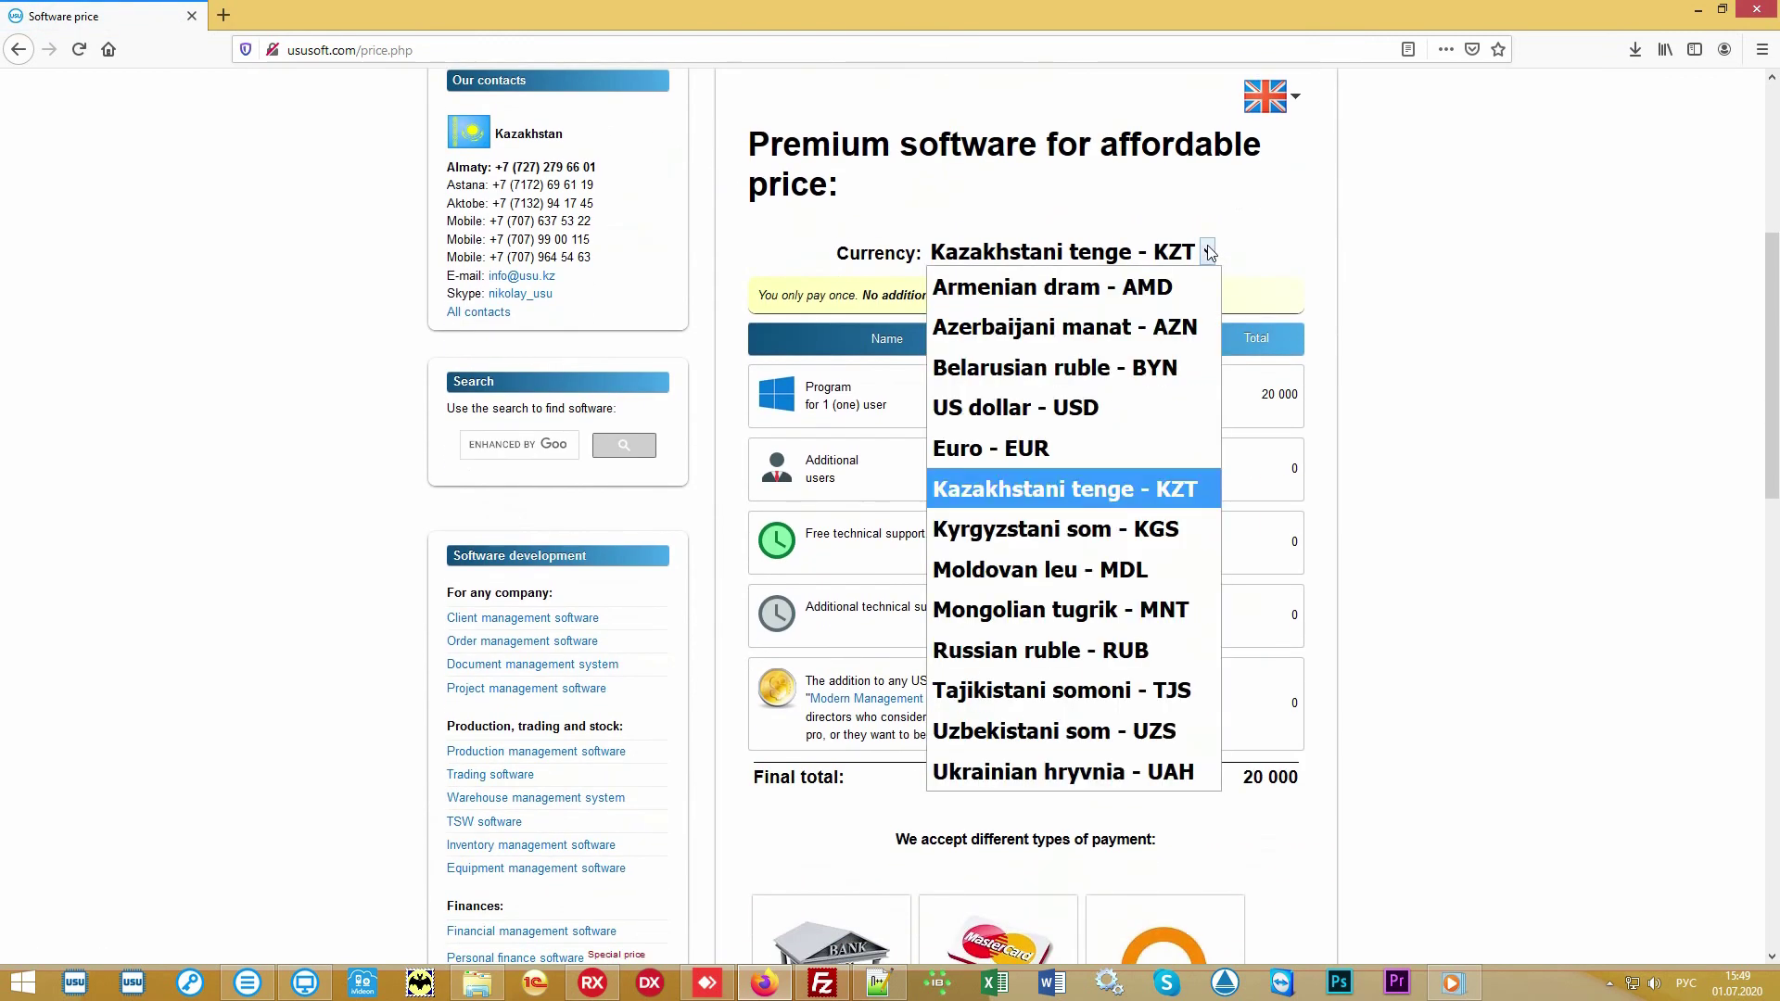
click(1094, 408)
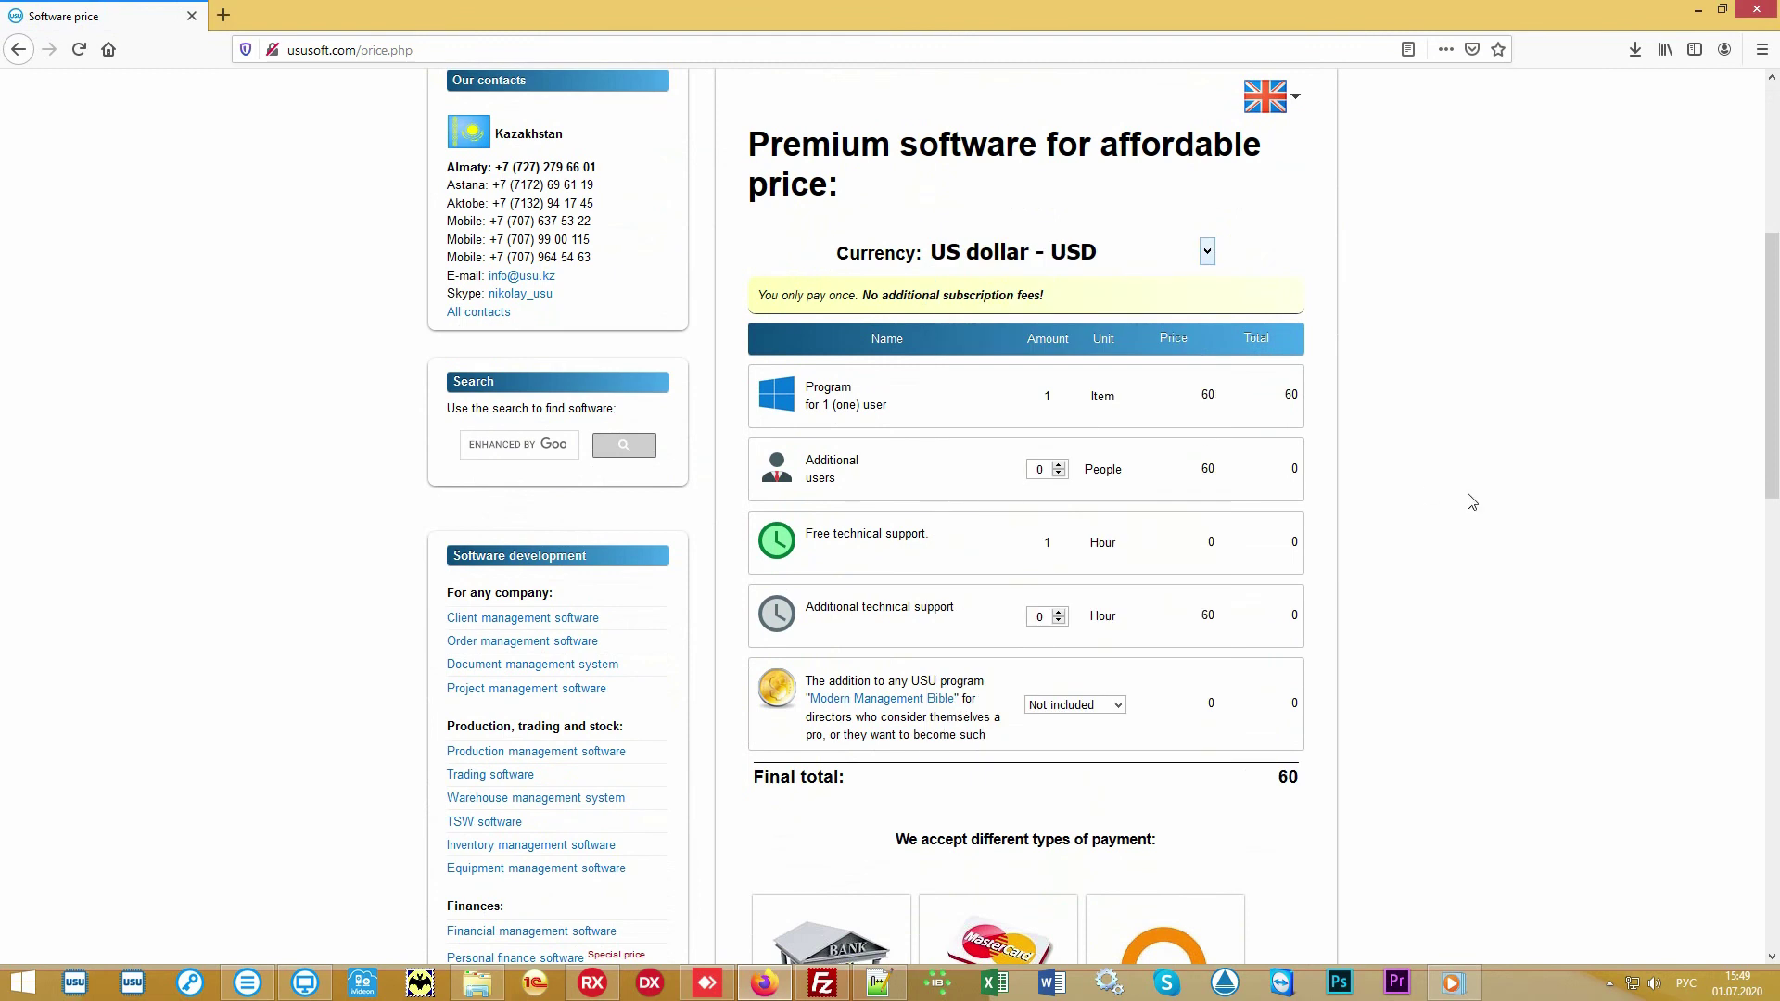
Examine the final total and payment types on the price page, and open the website's Contacts page
drag(1272, 785, 1308, 784)
click(1243, 789)
scroll(1515, 487, down, 1)
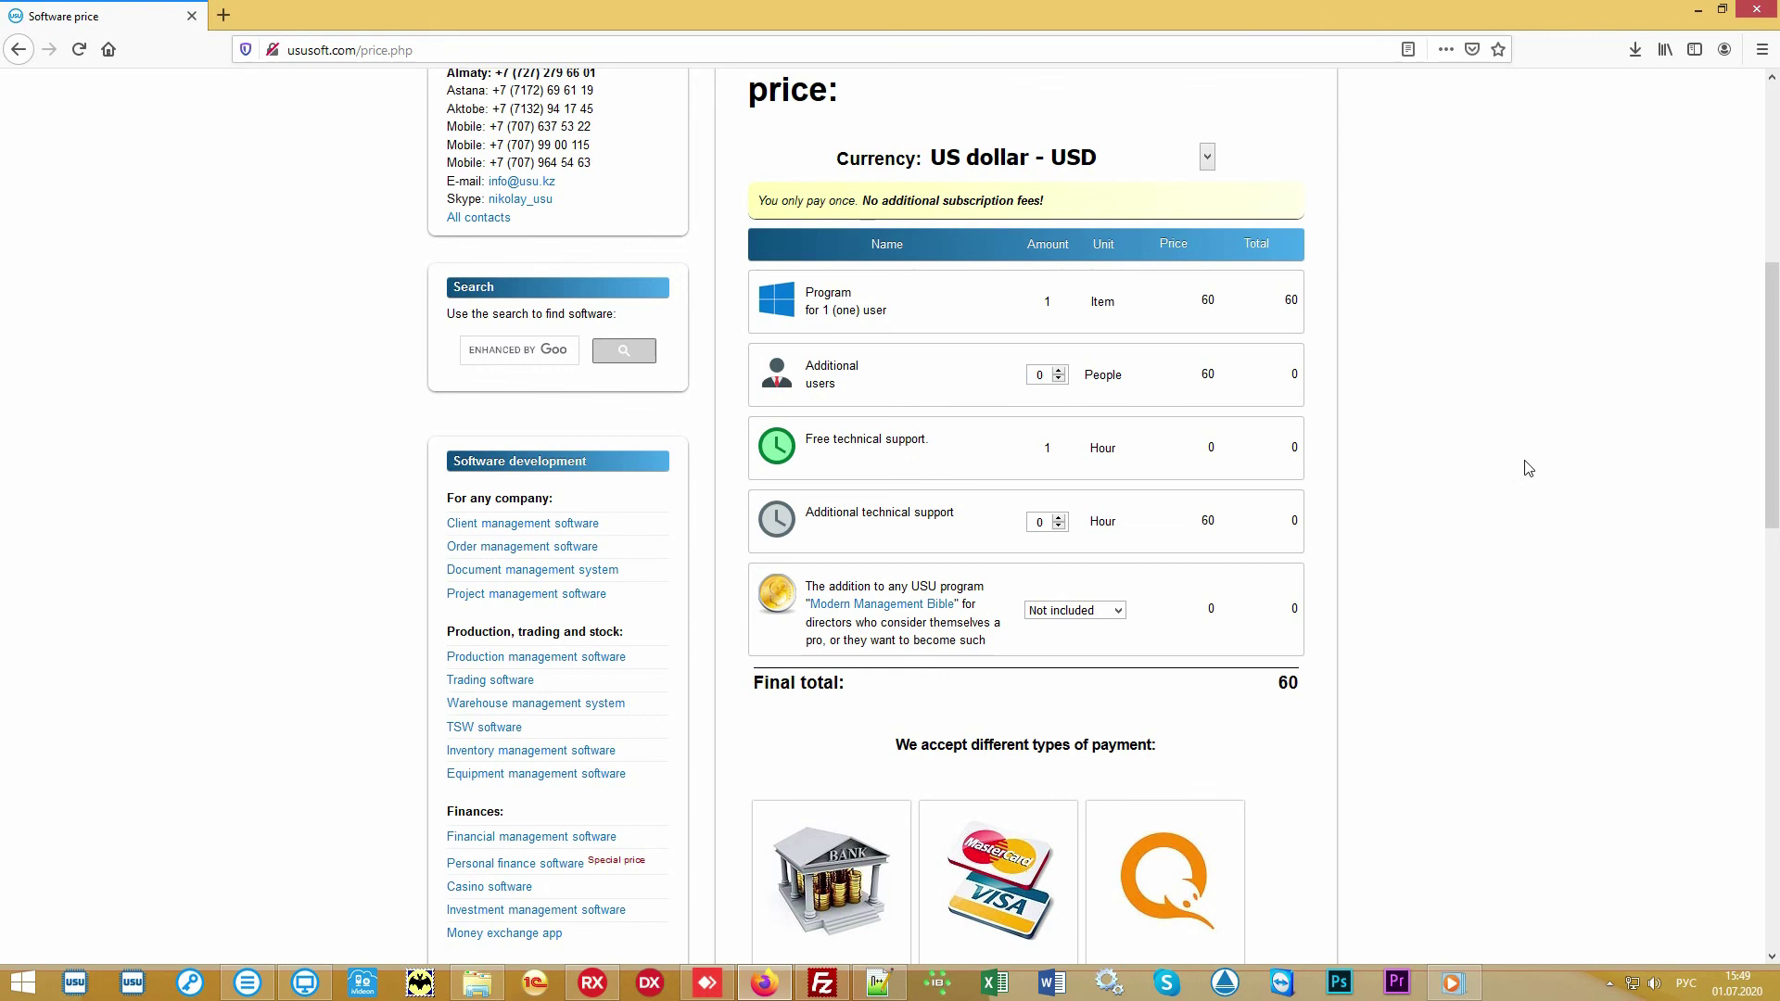
scroll(1528, 468, up, 6)
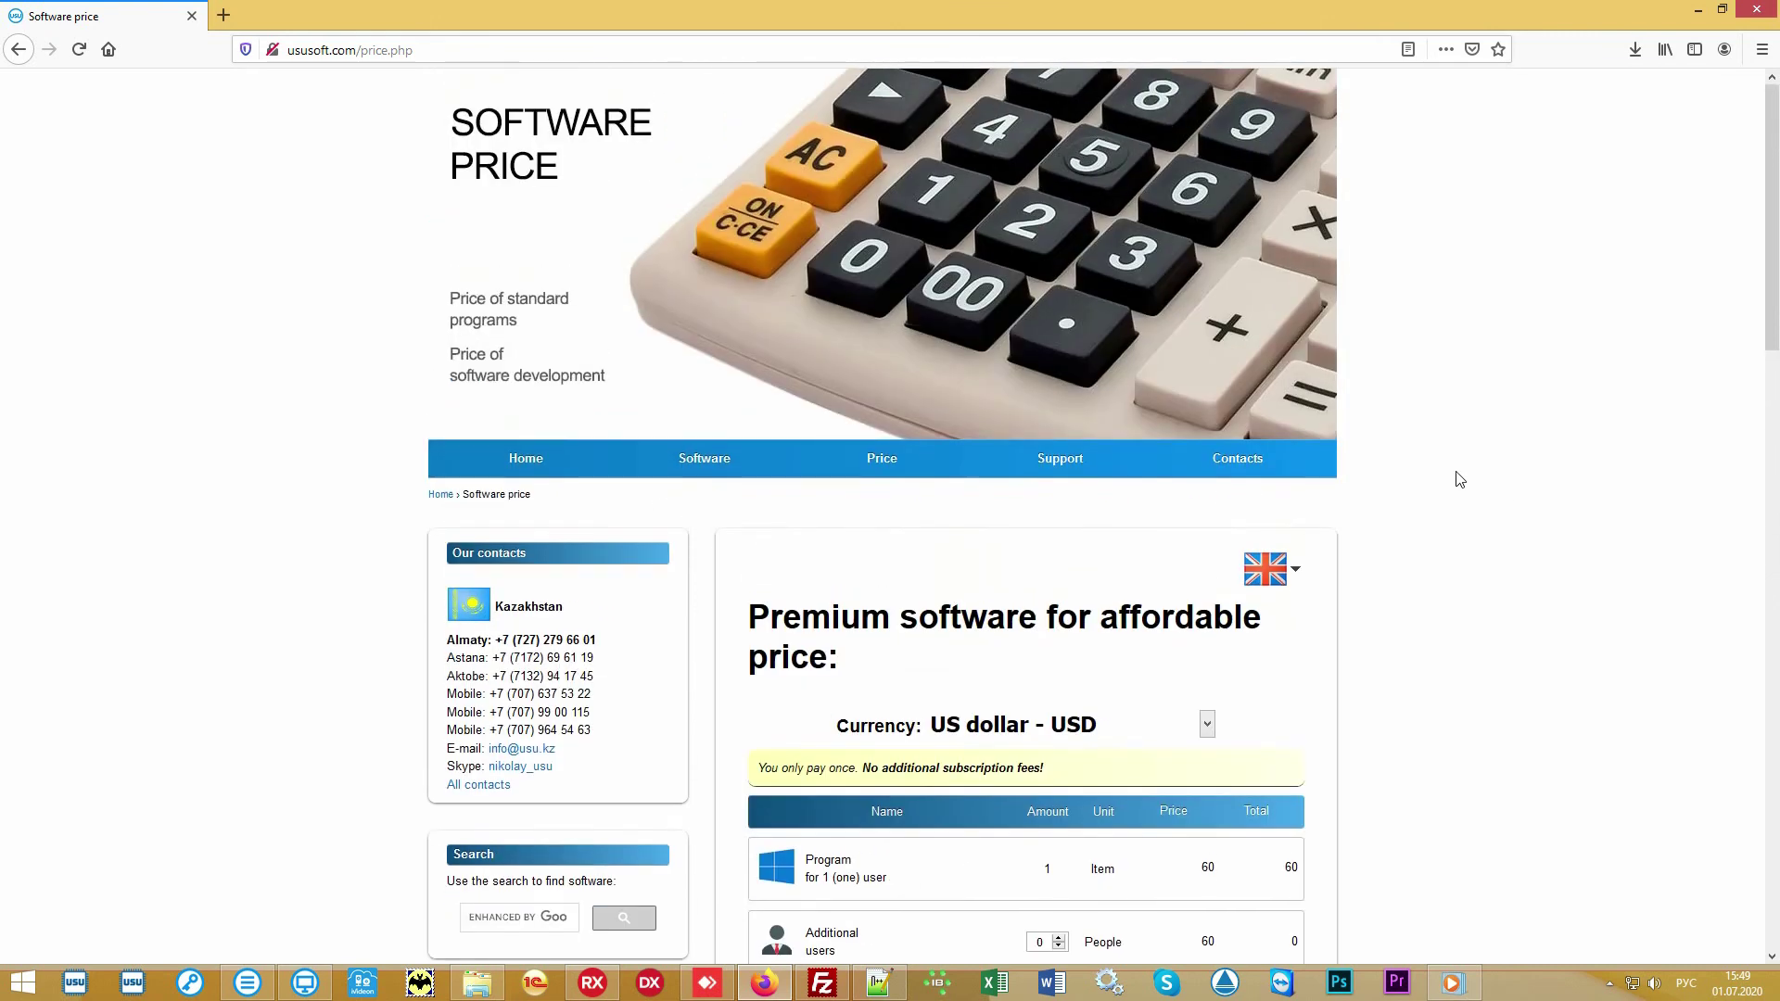
click(1257, 464)
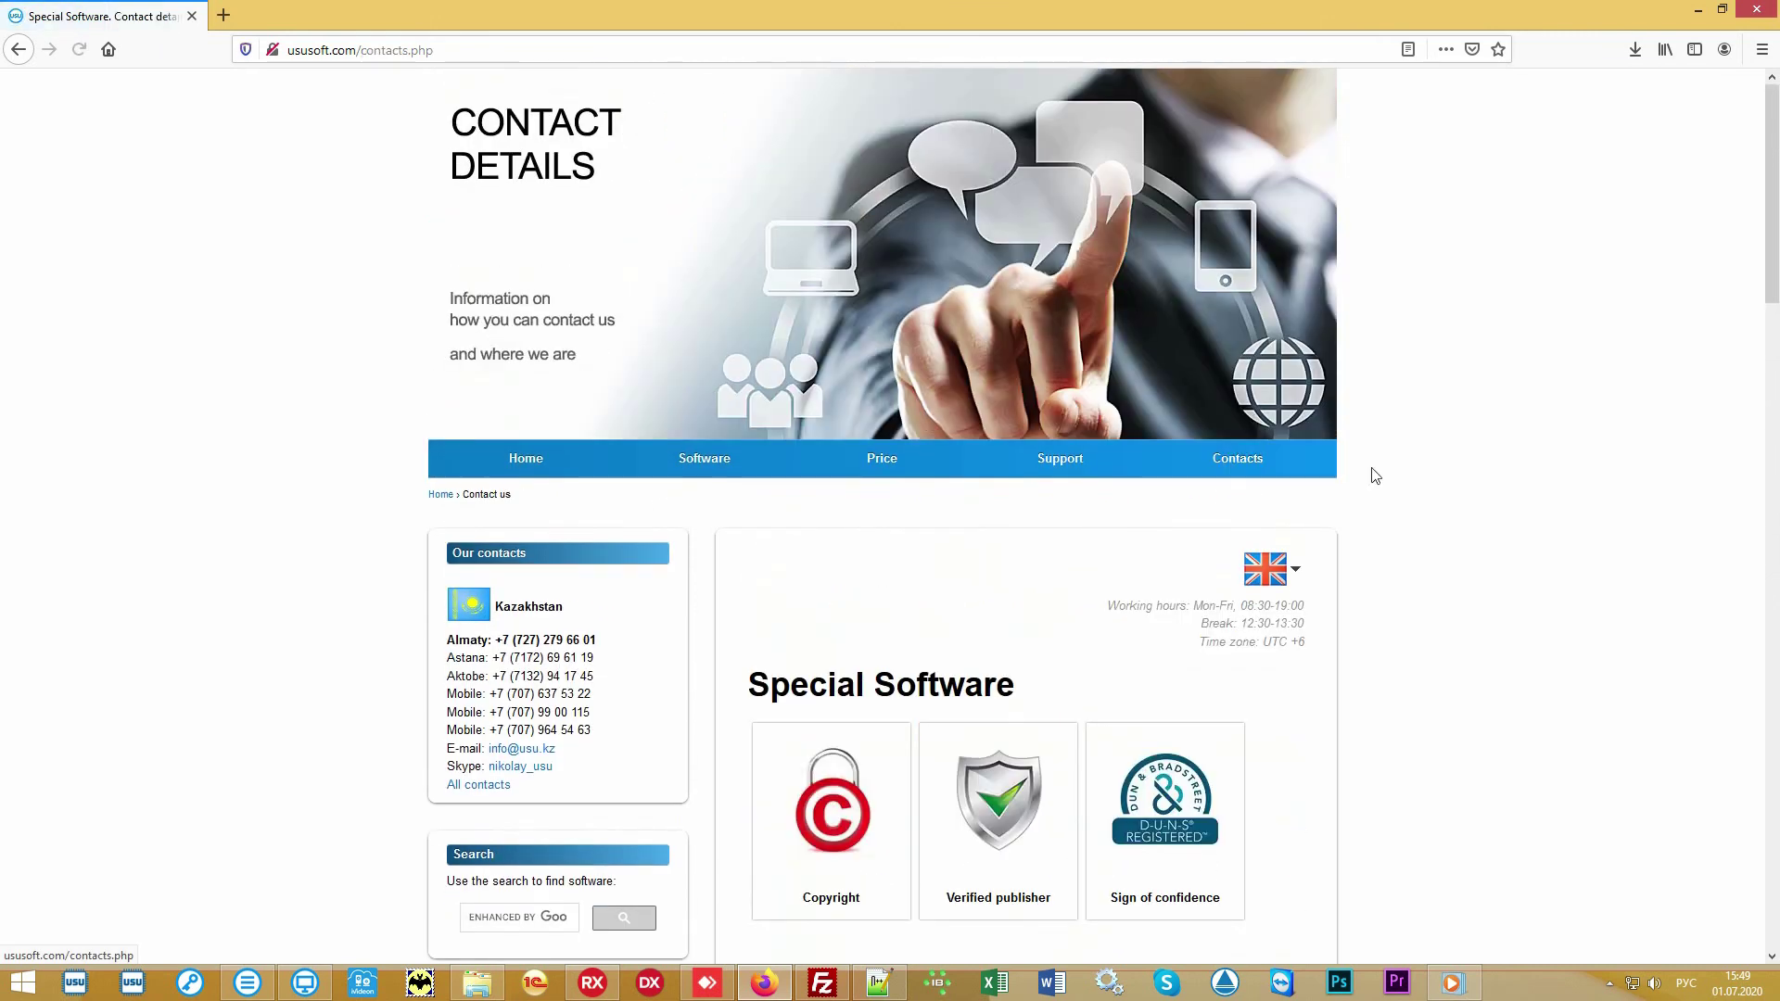
Examine the company's contact details by country on the Contacts page, from the e-mail and Skype entries through Uzbekistan and the legal address
scroll(1516, 489, down, 8)
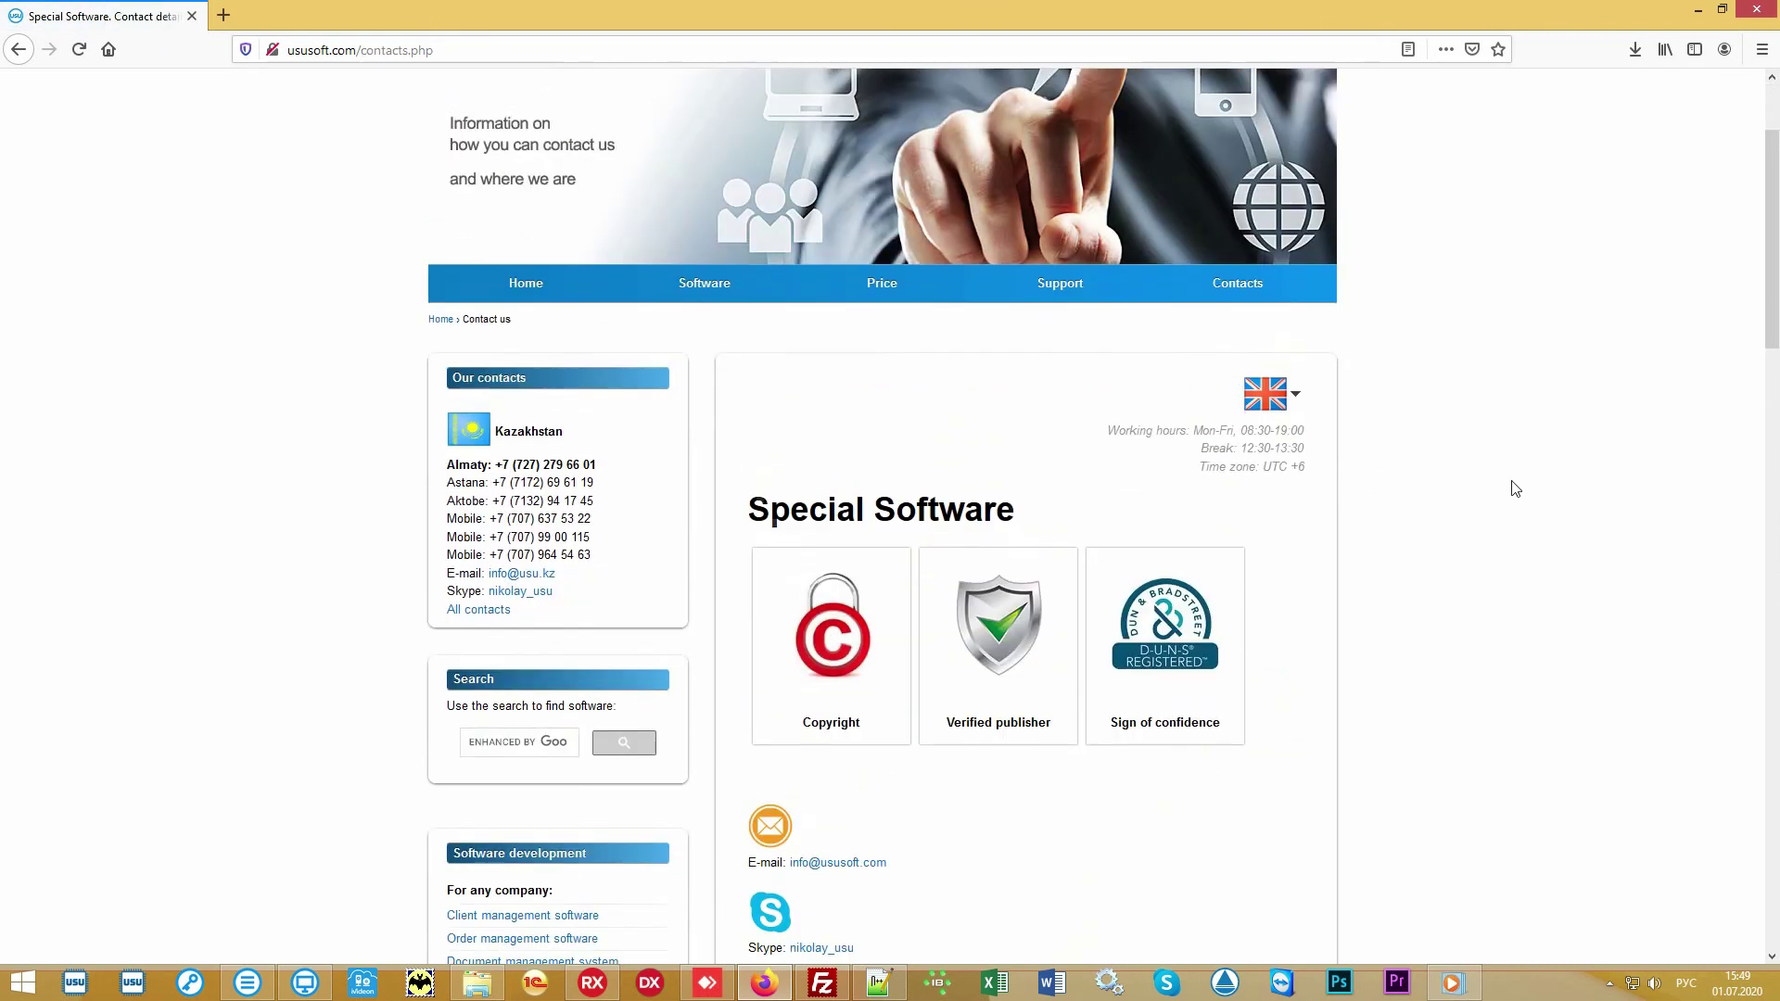
scroll(1504, 488, down, 5)
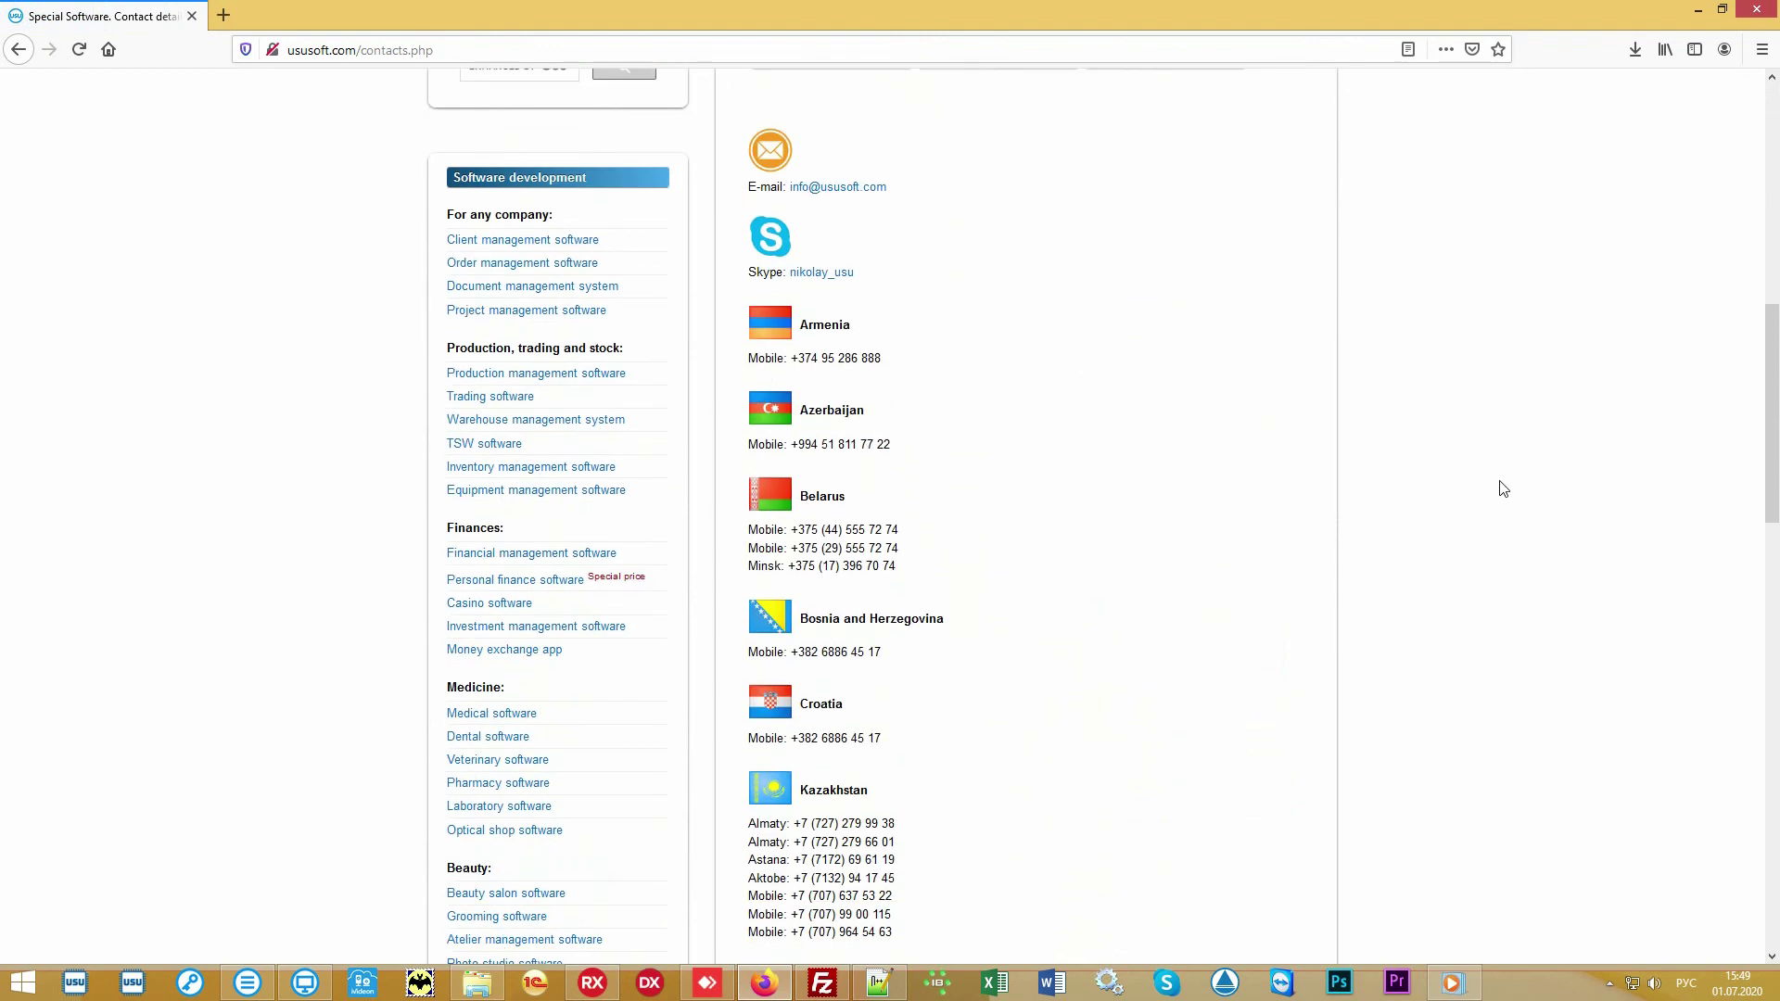
scroll(1491, 489, down, 6)
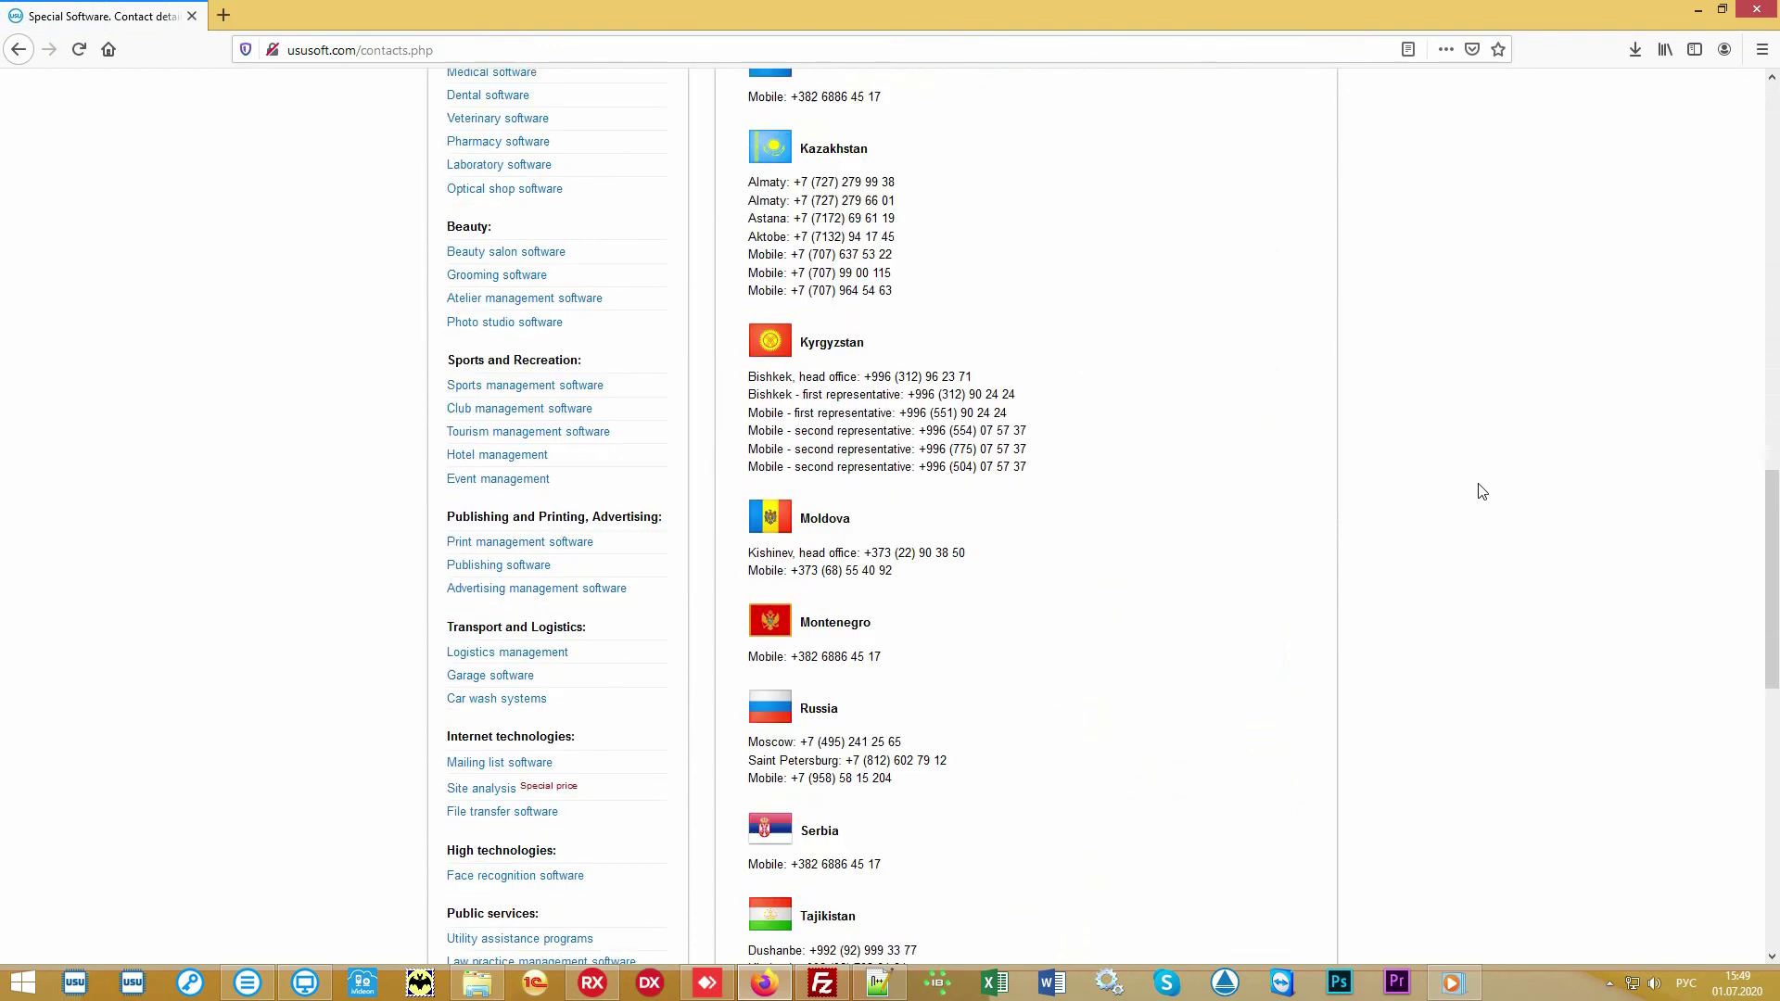
scroll(1472, 482, down, 3)
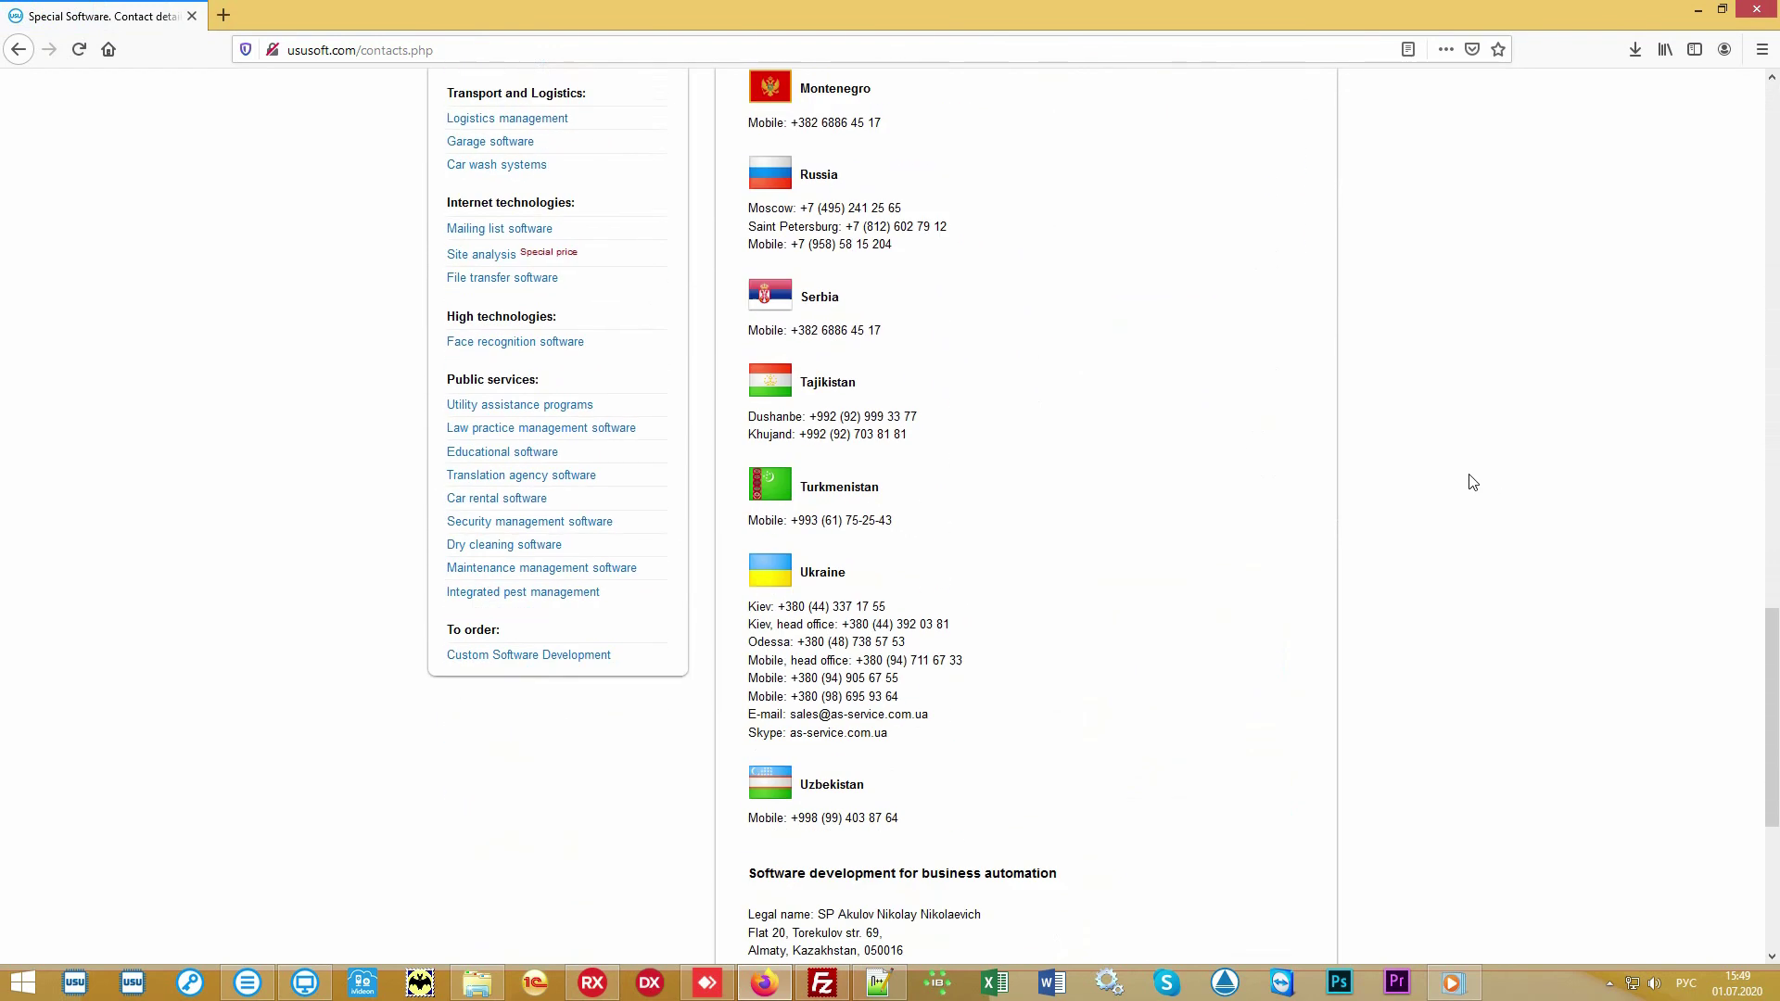
scroll(1473, 483, up, 4)
scroll(1472, 482, up, 9)
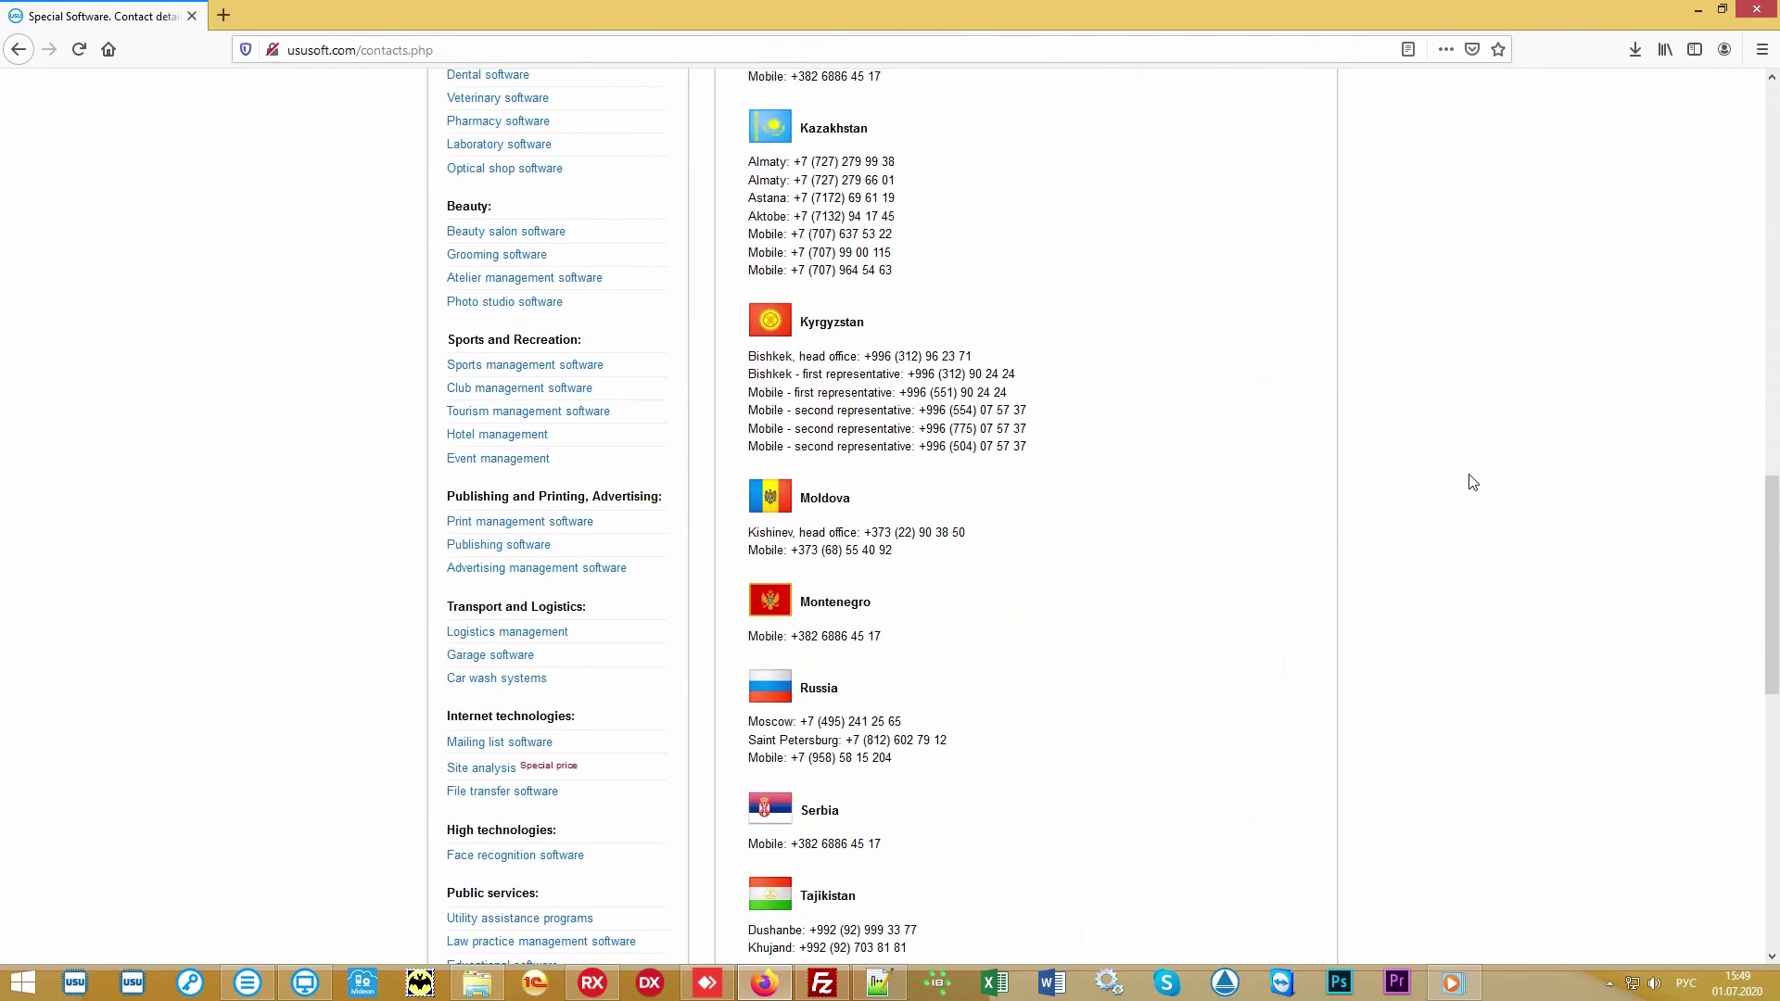
scroll(1473, 482, up, 9)
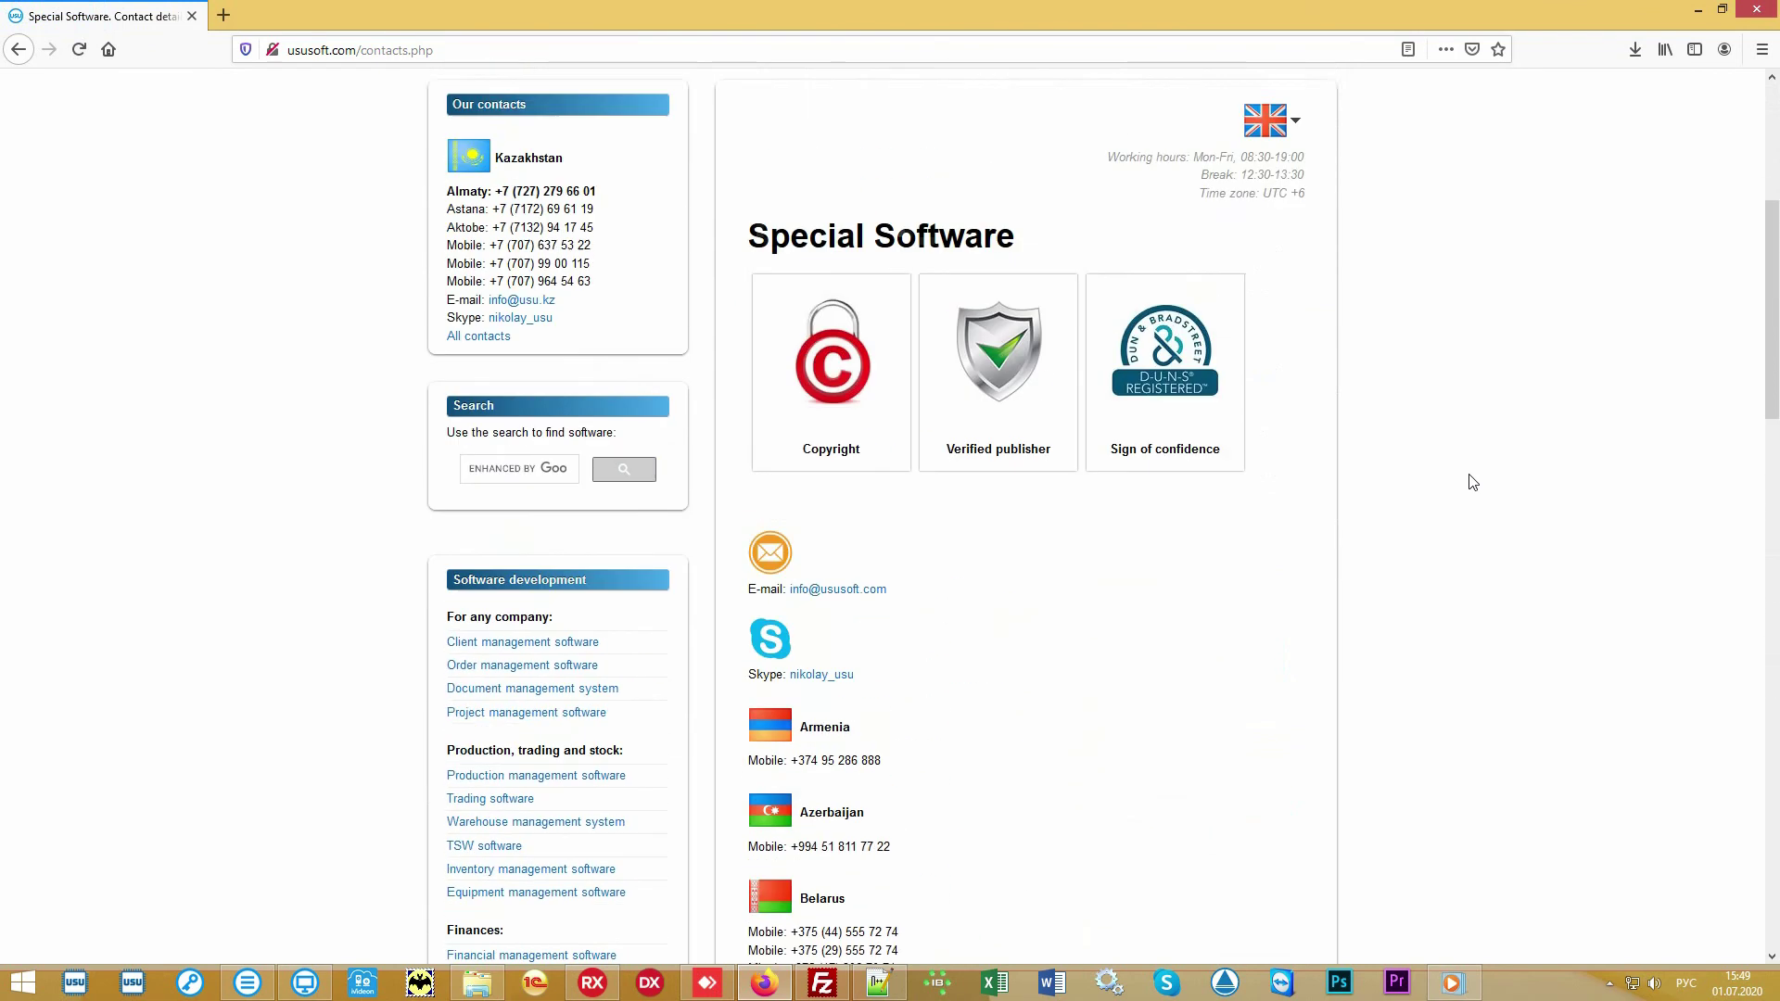